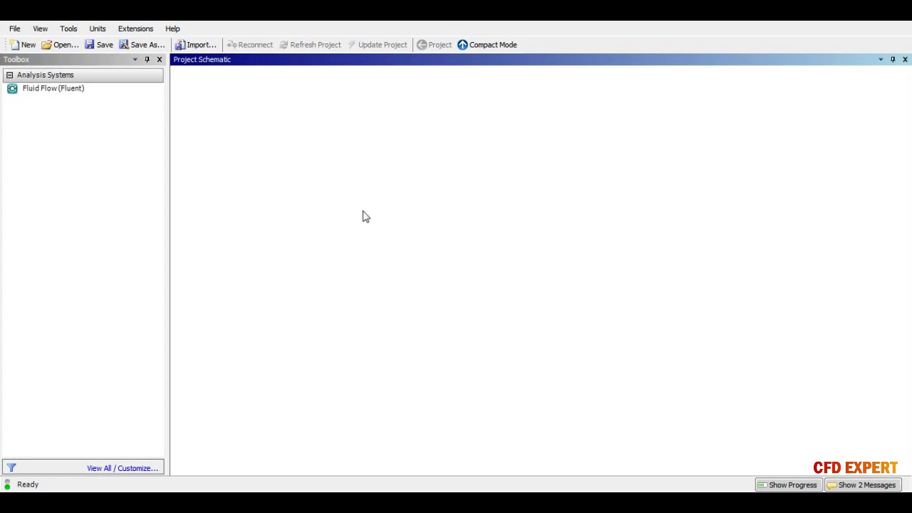
# Step: Add a standalone Fluid Flow (Fluent) system to the Project Schematic with its default name
pyautogui.moveTo(90, 91); pyautogui.dragTo(118, 92)
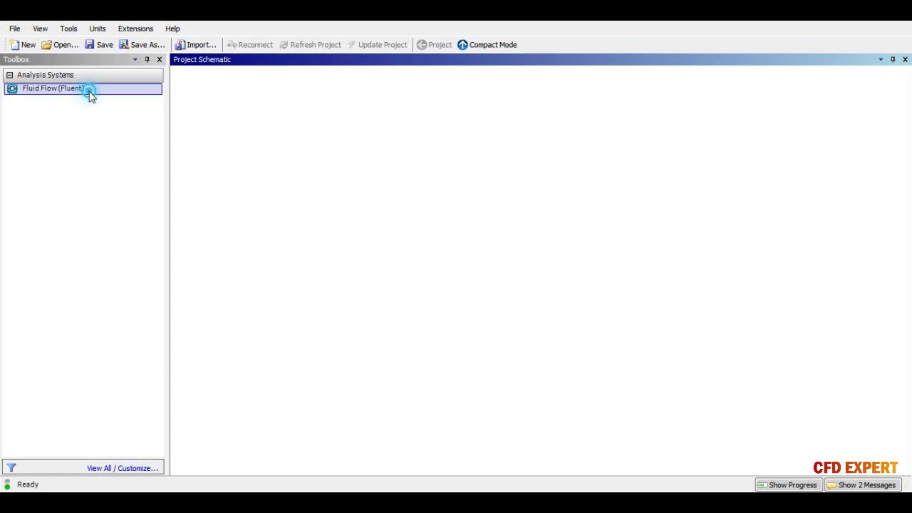
pyautogui.moveTo(178, 108); pyautogui.dragTo(220, 125)
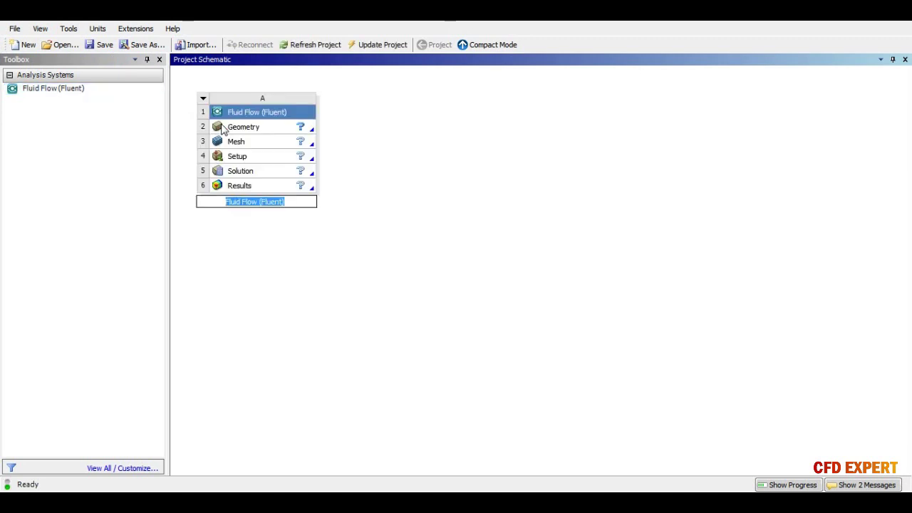
pyautogui.click(283, 130)
# Step: Start a New Geometry for the system's Geometry cell in DesignModeler
pyautogui.doubleClick(247, 132)
pyautogui.rightClick(247, 132)
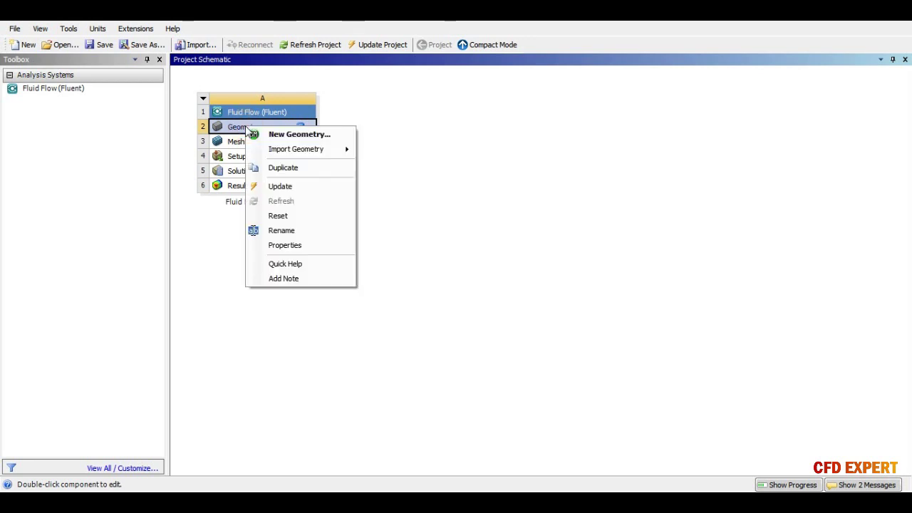
pyautogui.click(285, 134)
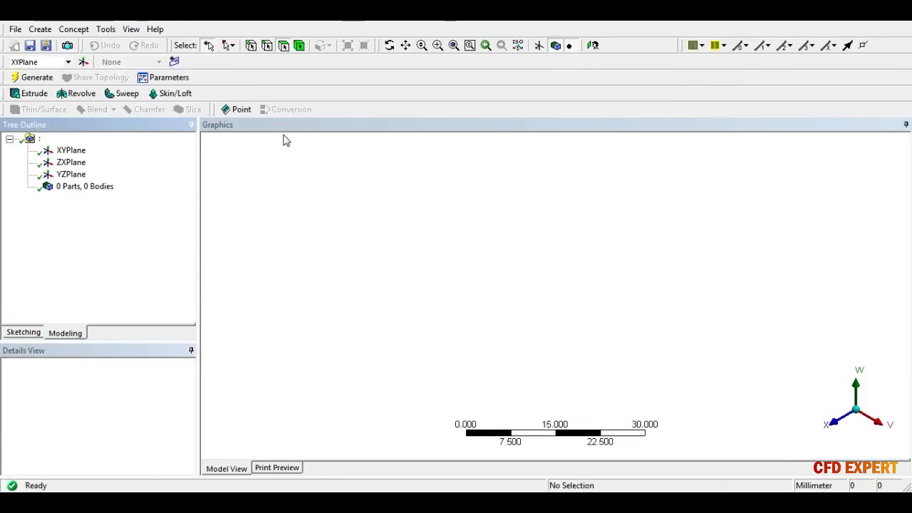
# Step: Choose Millimeter as the length unit and begin sketching on the XYPlane
pyautogui.click(390, 227)
pyautogui.click(445, 349)
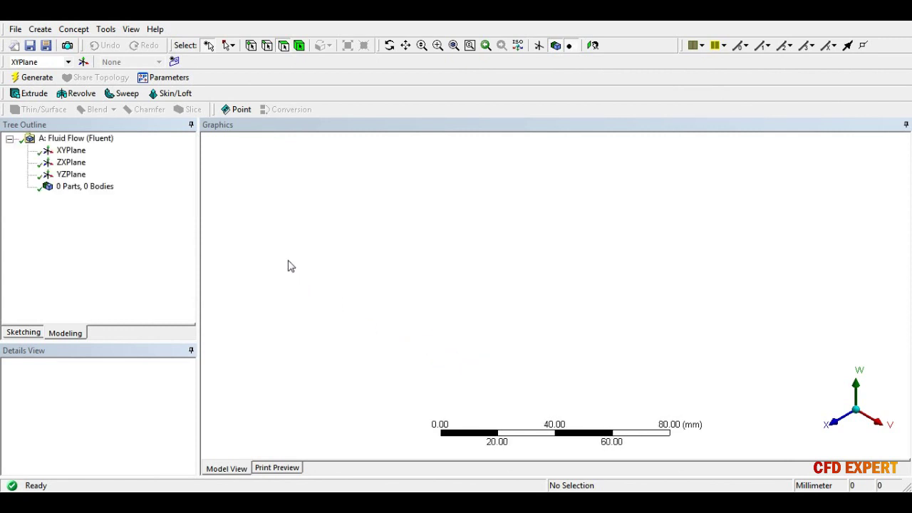
pyautogui.click(31, 335)
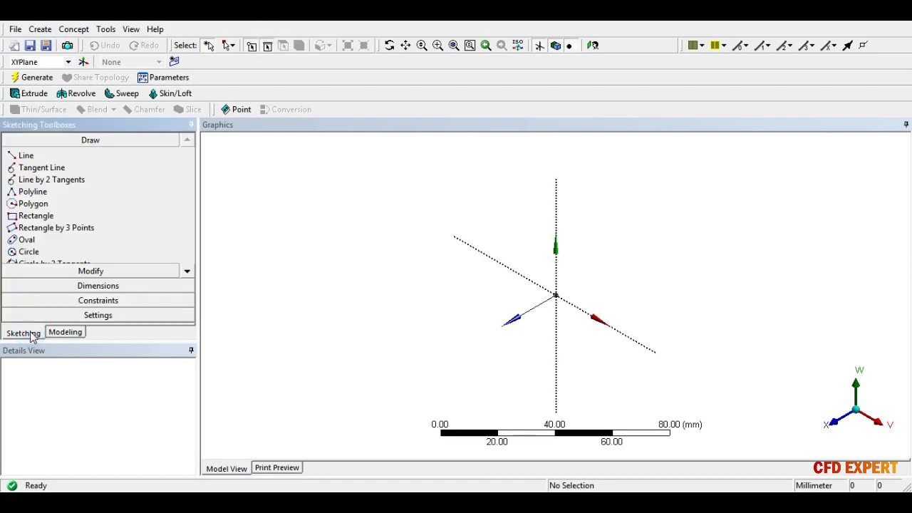
# Step: Draw a rectangle from the origin and add its V1 height and H2 width dimensions
pyautogui.click(64, 217)
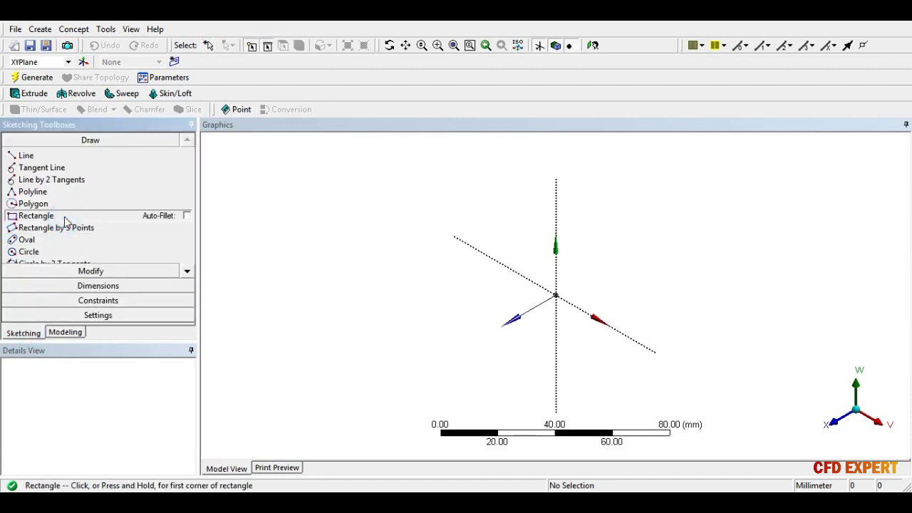
pyautogui.click(556, 293)
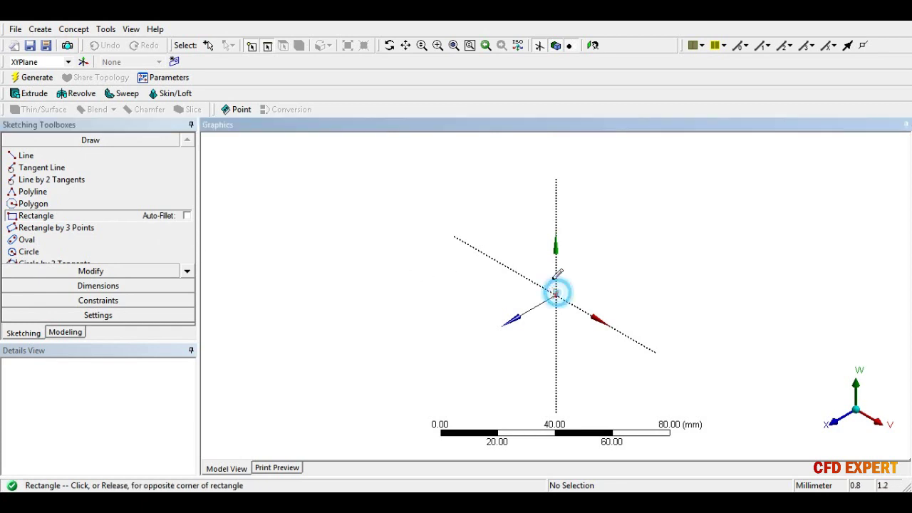
pyautogui.click(471, 180)
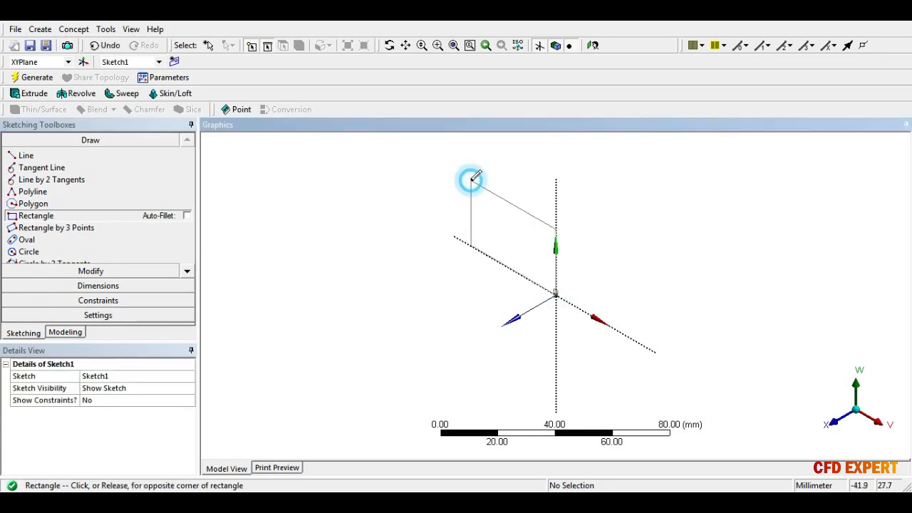
pyautogui.click(97, 285)
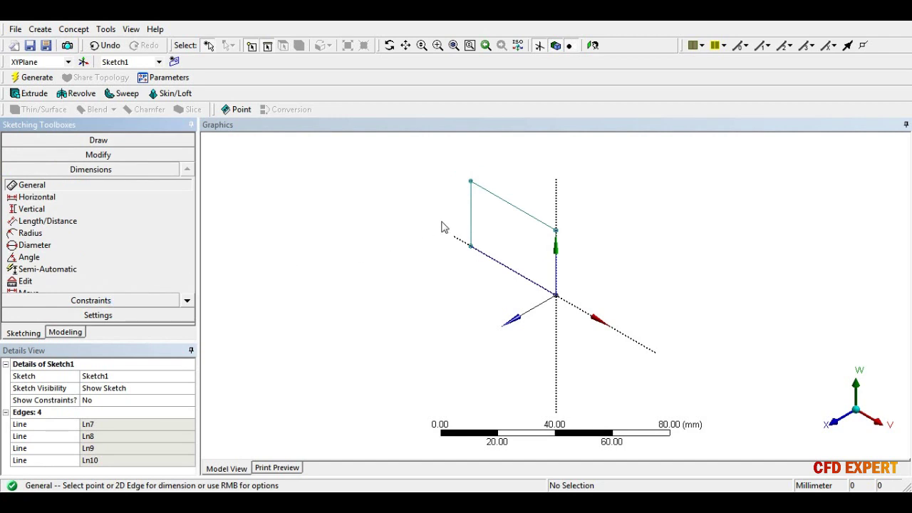
pyautogui.click(470, 214)
pyautogui.click(451, 212)
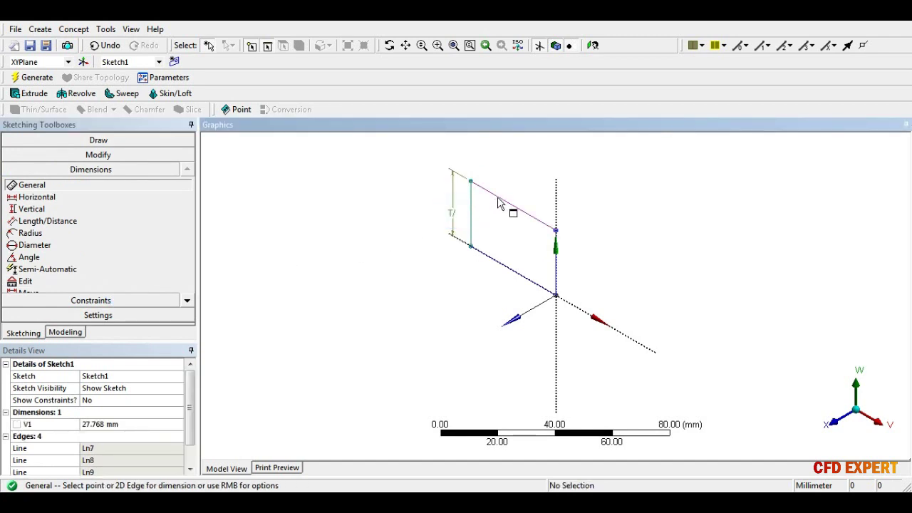
pyautogui.click(499, 203)
pyautogui.click(505, 187)
# Step: Set H2 and V1 to 1000 mm and return to the Modeling tree
pyautogui.click(99, 424)
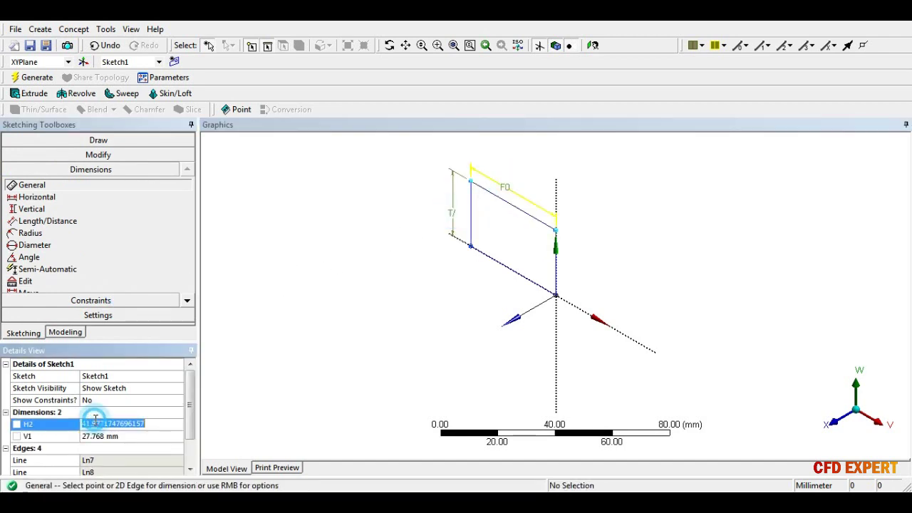
pyautogui.write('1000')
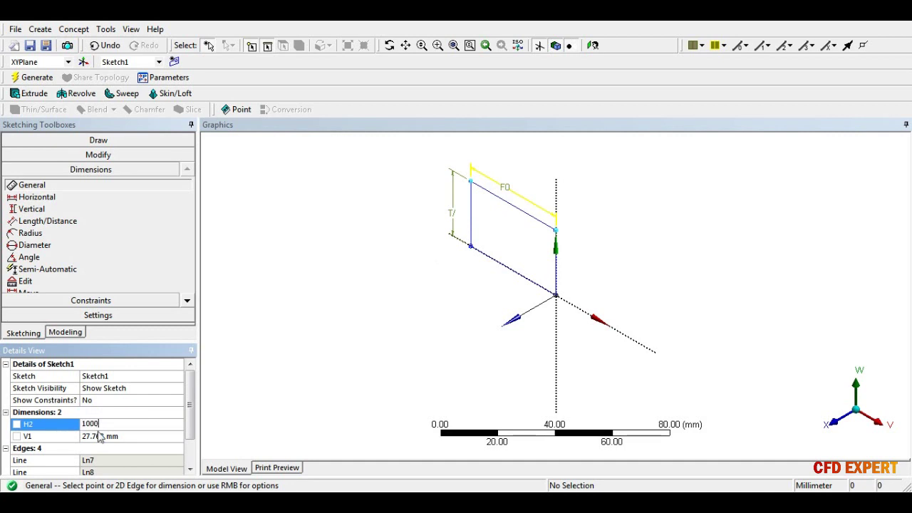
pyautogui.click(99, 435)
pyautogui.write('1000')
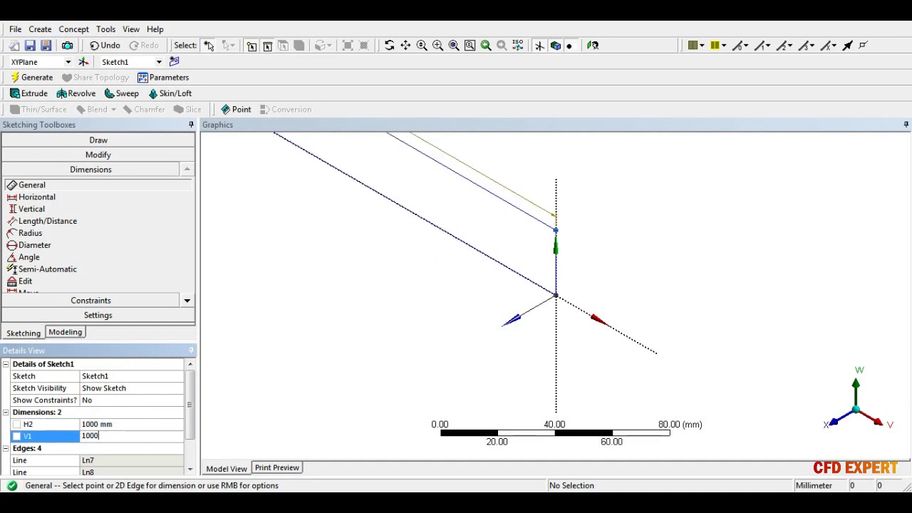
pyautogui.click(257, 388)
pyautogui.click(316, 320)
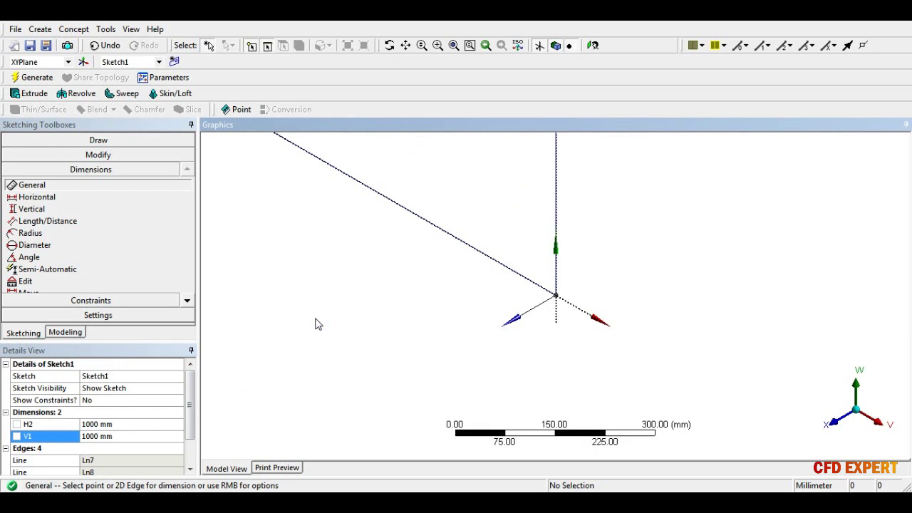
pyautogui.scroll(-2, 318, 324)
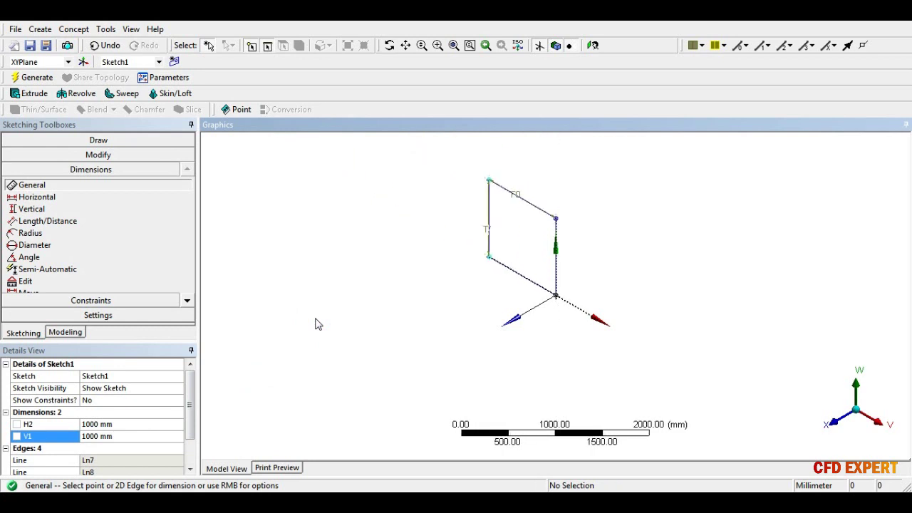
pyautogui.click(79, 338)
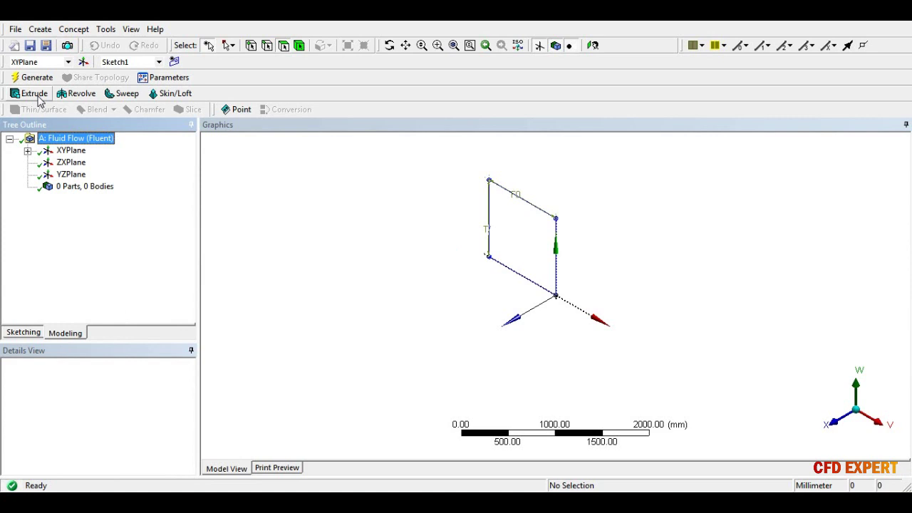
# Step: Extrude Sketch1 to a 1000 mm depth and generate the cube body
pyautogui.click(33, 93)
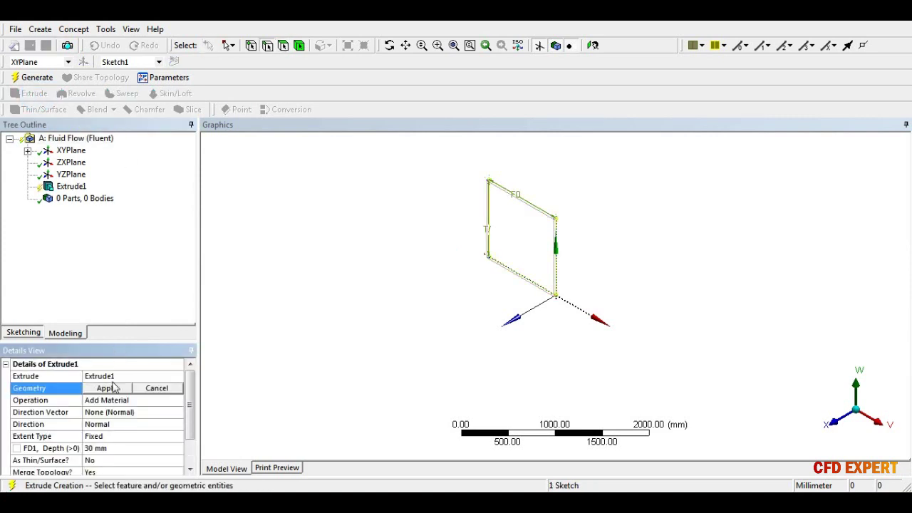
pyautogui.click(114, 387)
pyautogui.click(110, 448)
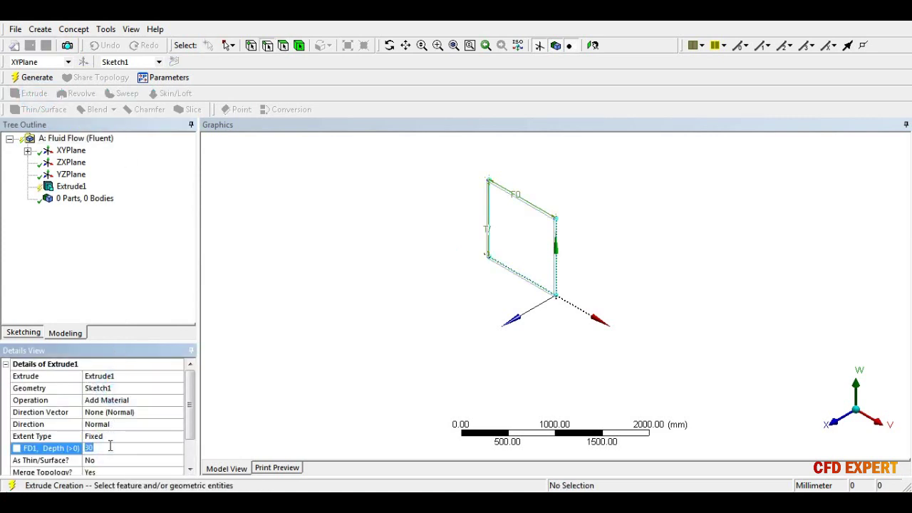
pyautogui.write('1000')
pyautogui.press('Return')
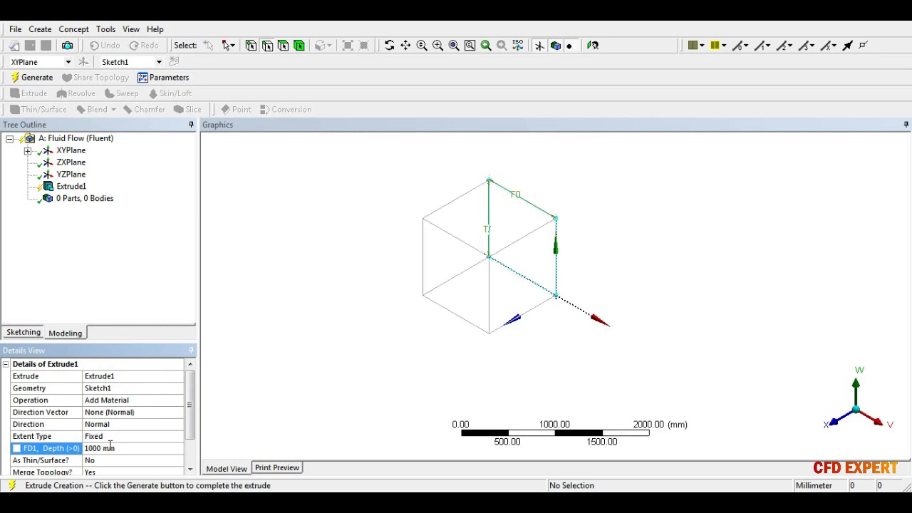
pyautogui.click(46, 79)
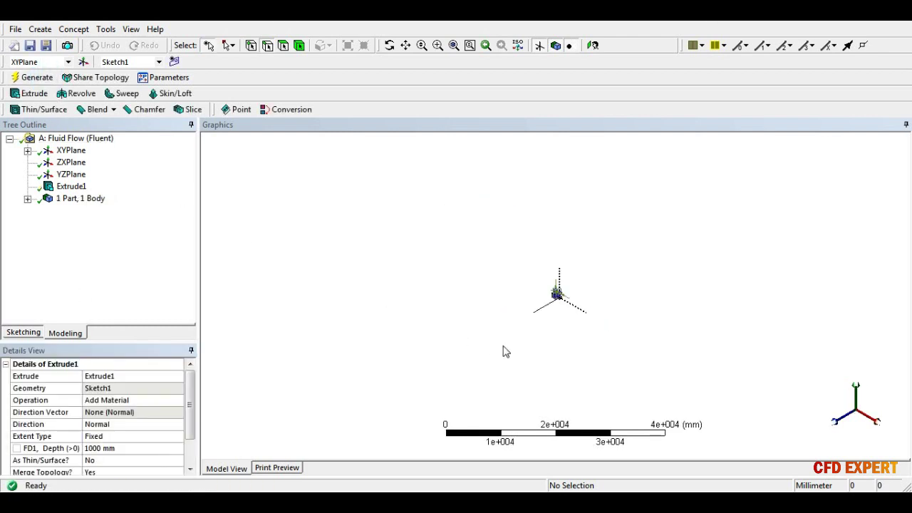
# Step: Zoom and orbit the view to inspect the new 1000 mm cube
pyautogui.scroll(3, 563, 322)
pyautogui.scroll(3, 565, 321)
pyautogui.scroll(4, 565, 319)
pyautogui.moveTo(565, 319); pyautogui.dragTo(563, 333, button='middle')
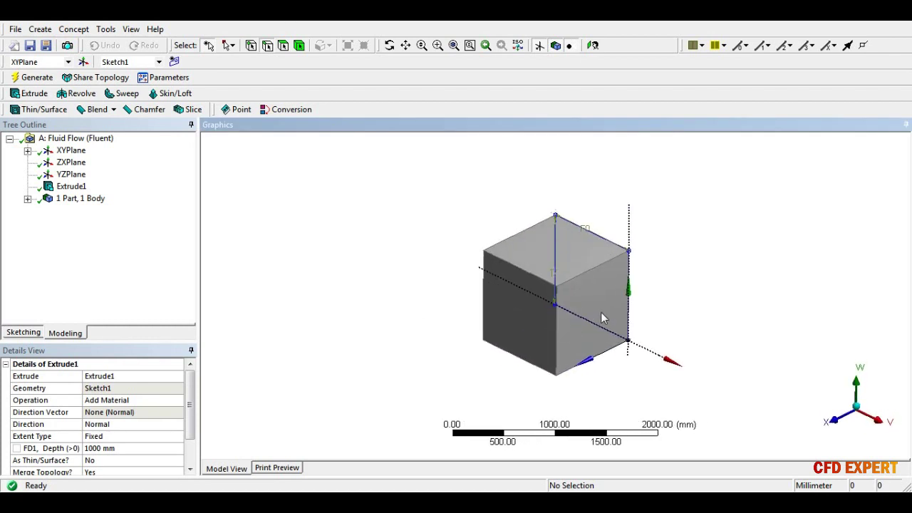
pyautogui.scroll(2, 563, 320)
pyautogui.scroll(2, 555, 335)
pyautogui.scroll(2, 546, 338)
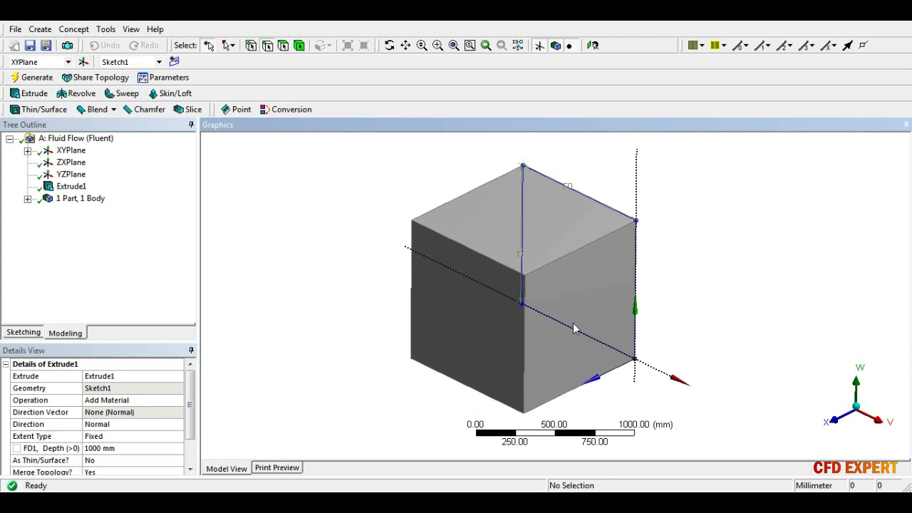
# Step: Select the cube's front face and start a new sketch on it
pyautogui.click(283, 45)
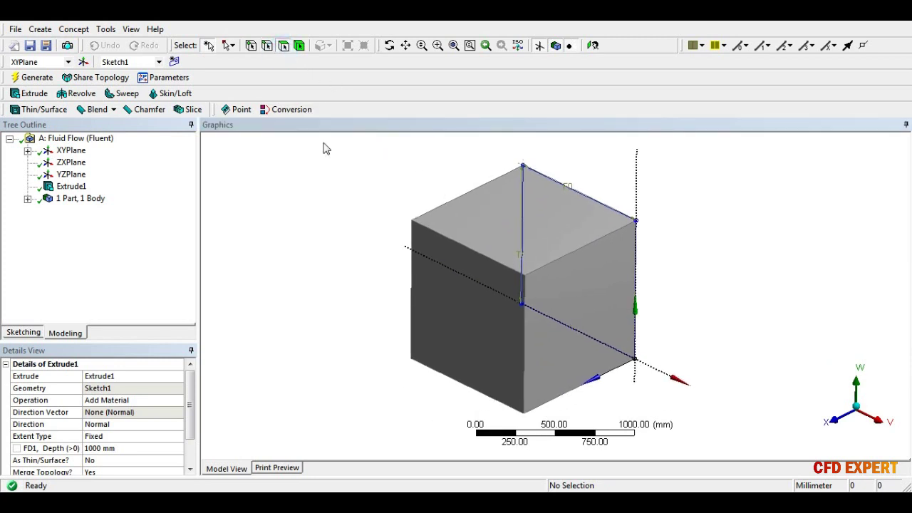
pyautogui.click(456, 319)
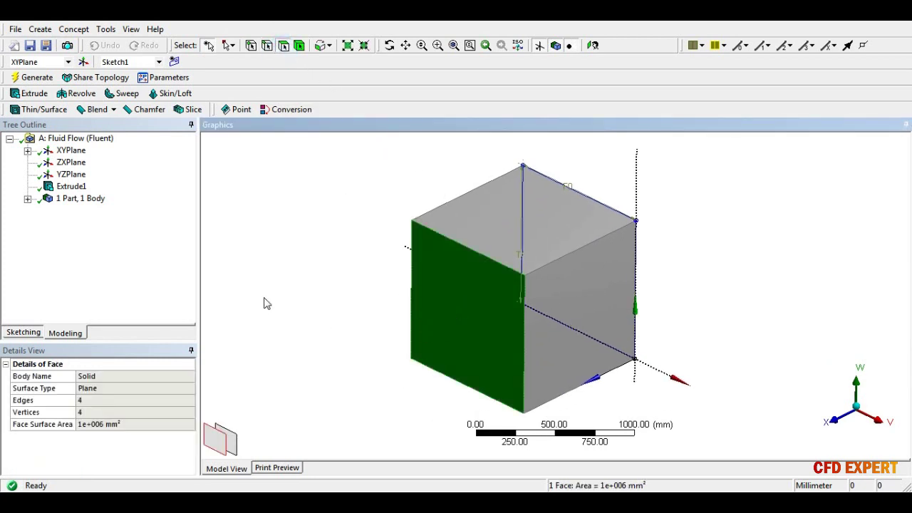
pyautogui.click(23, 333)
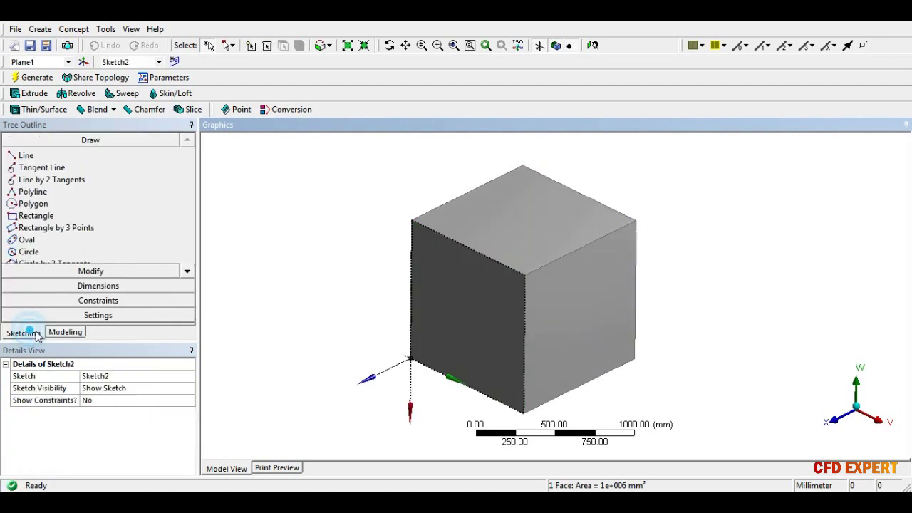
pyautogui.scroll(1, 361, 321)
pyautogui.scroll(1, 358, 314)
pyautogui.scroll(1, 359, 311)
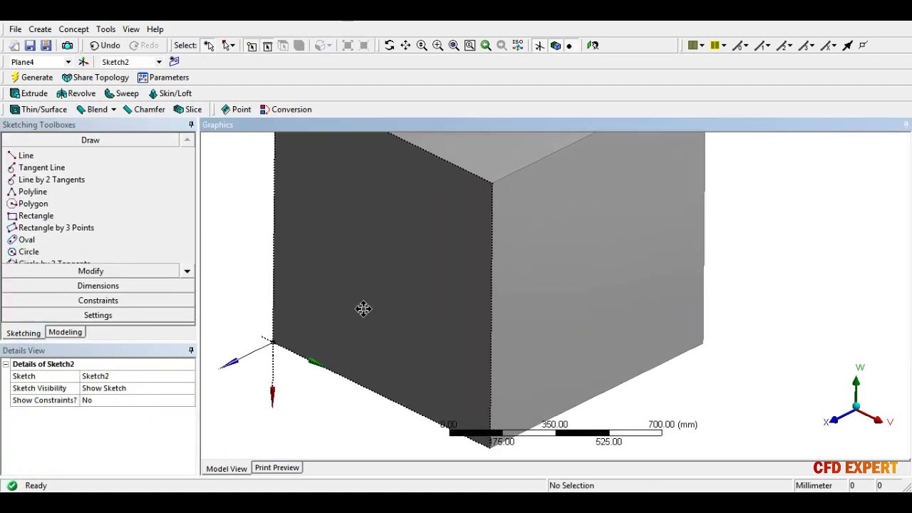
pyautogui.scroll(1, 427, 314)
pyautogui.scroll(1, 468, 313)
pyautogui.scroll(1, 449, 319)
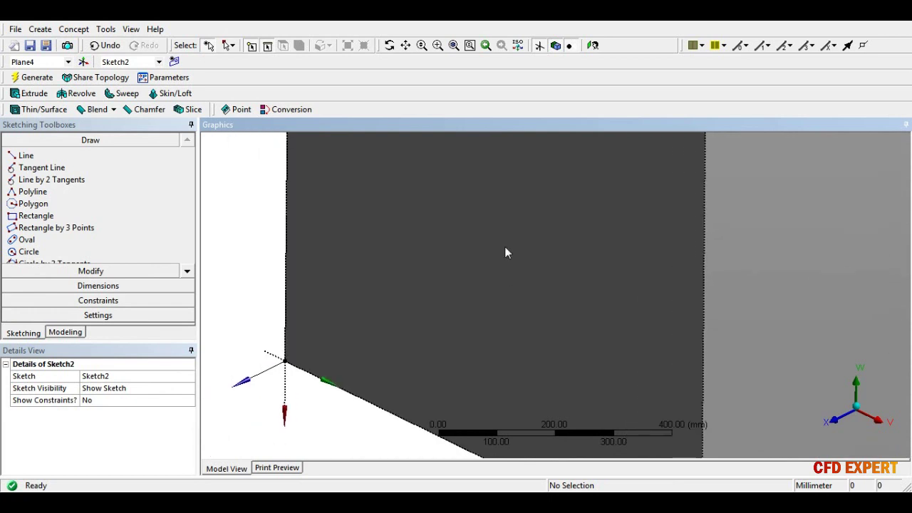
pyautogui.scroll(-1, 477, 205)
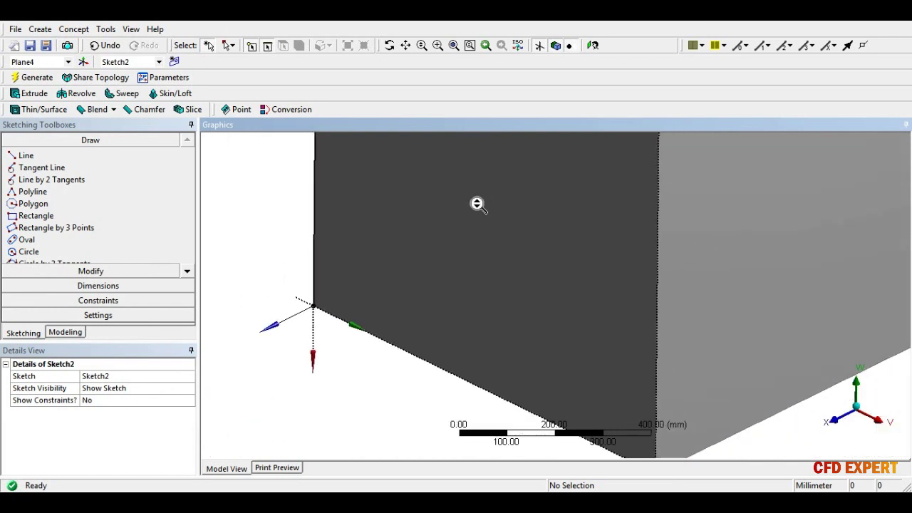
# Step: Draw a small circle and add its diameter, bottom-edge and origin distance dimensions
pyautogui.click(88, 252)
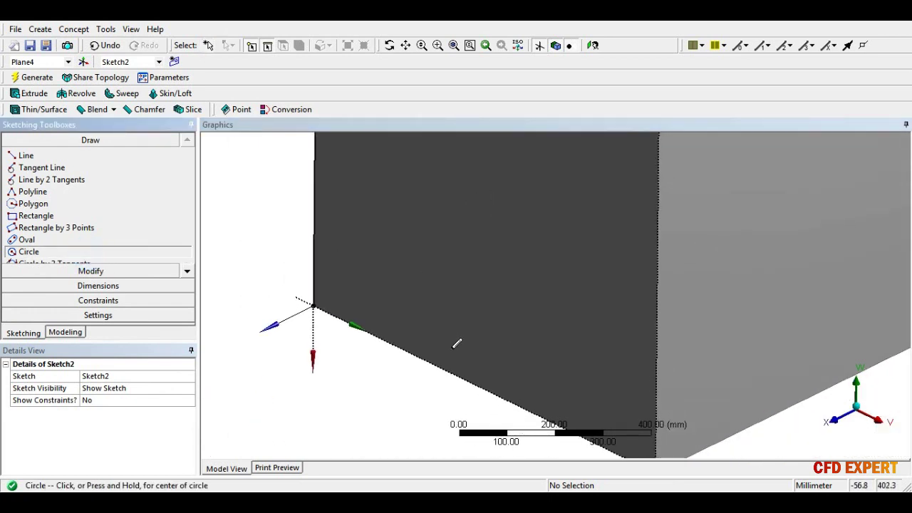
pyautogui.moveTo(452, 348); pyautogui.dragTo(456, 345)
pyautogui.click(114, 286)
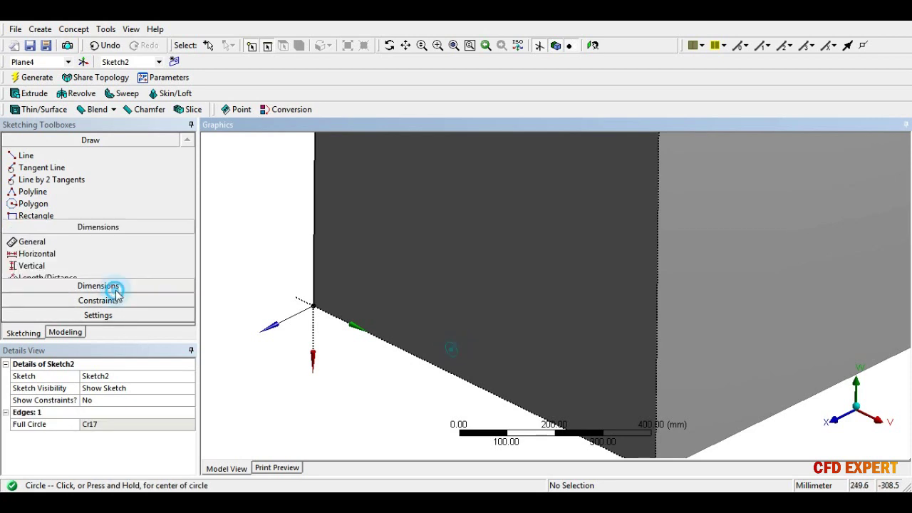
pyautogui.click(457, 349)
pyautogui.click(464, 341)
pyautogui.click(453, 353)
pyautogui.click(449, 372)
pyautogui.click(452, 353)
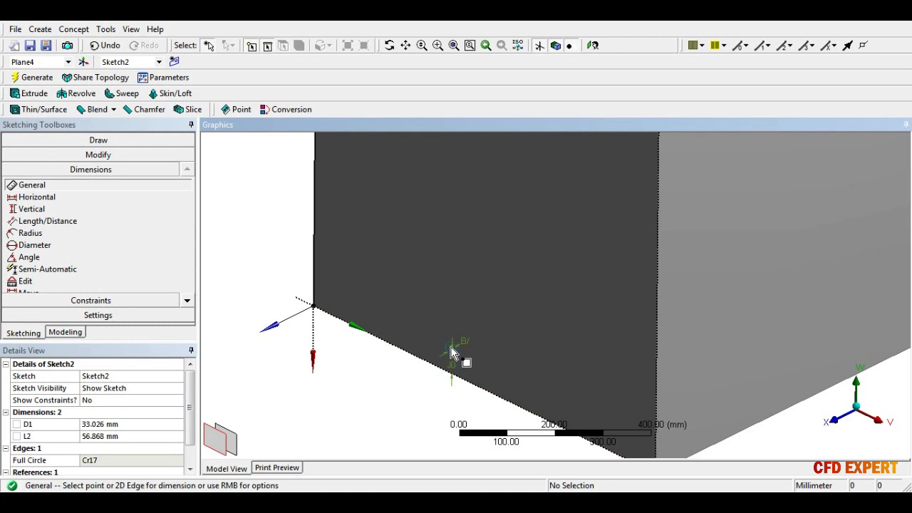
pyautogui.click(450, 349)
pyautogui.click(315, 299)
pyautogui.click(347, 291)
# Step: Set D1 to 21 mm, L2 to 50 mm and L3 to 500 mm
pyautogui.click(123, 424)
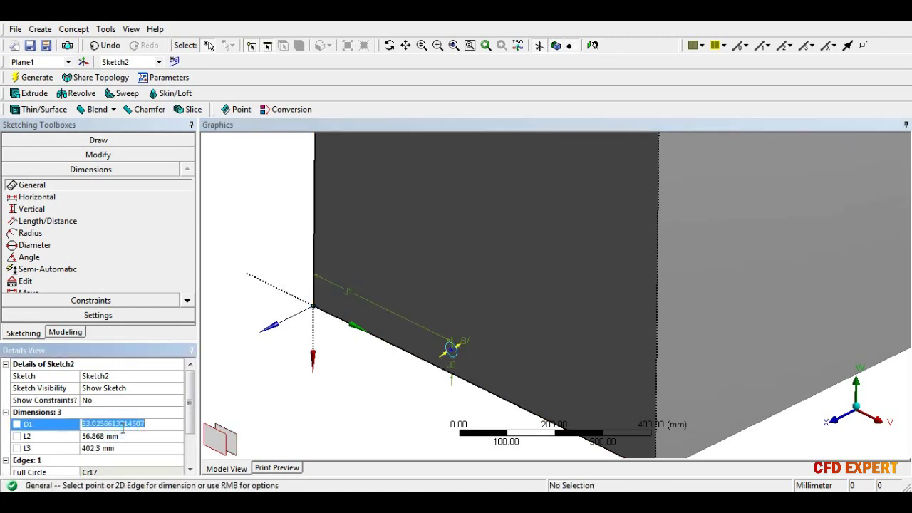
pyautogui.write('21')
pyautogui.press('Return')
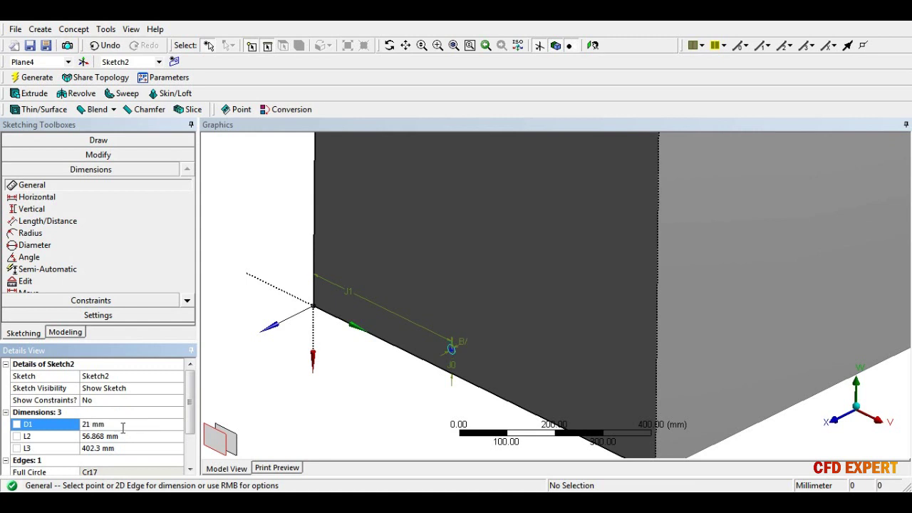
pyautogui.click(120, 433)
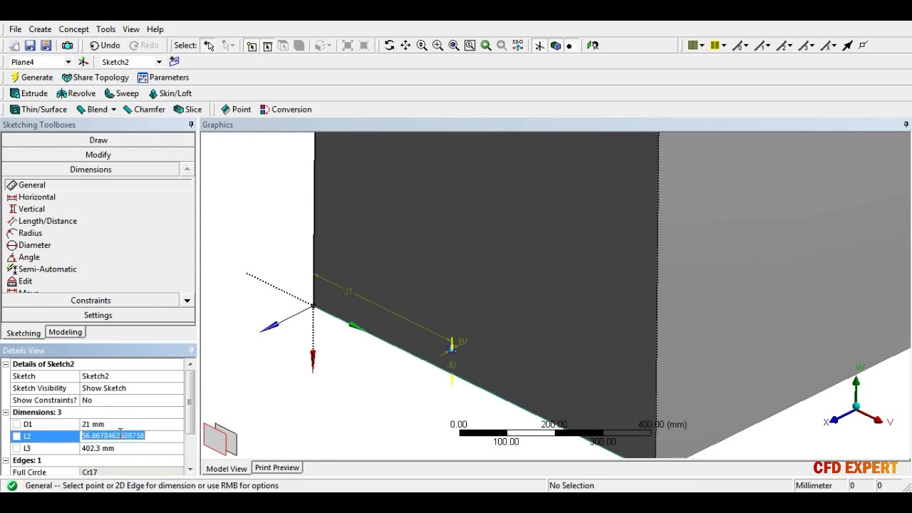
pyautogui.write('50')
pyautogui.press('Return')
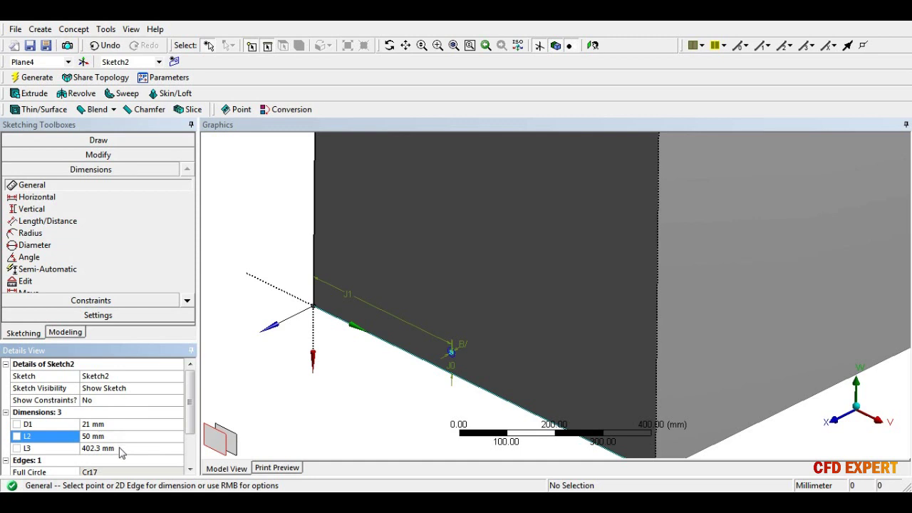
pyautogui.click(120, 448)
pyautogui.write('50')
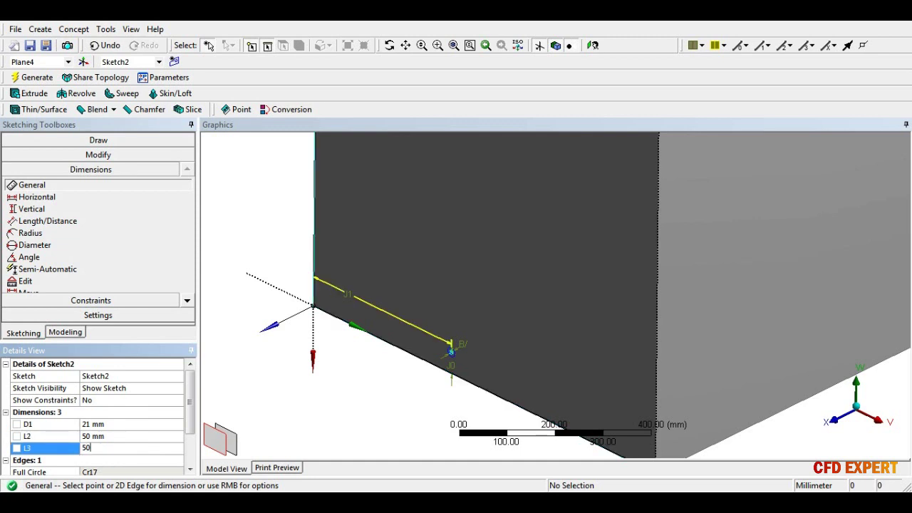
pyautogui.press('Return')
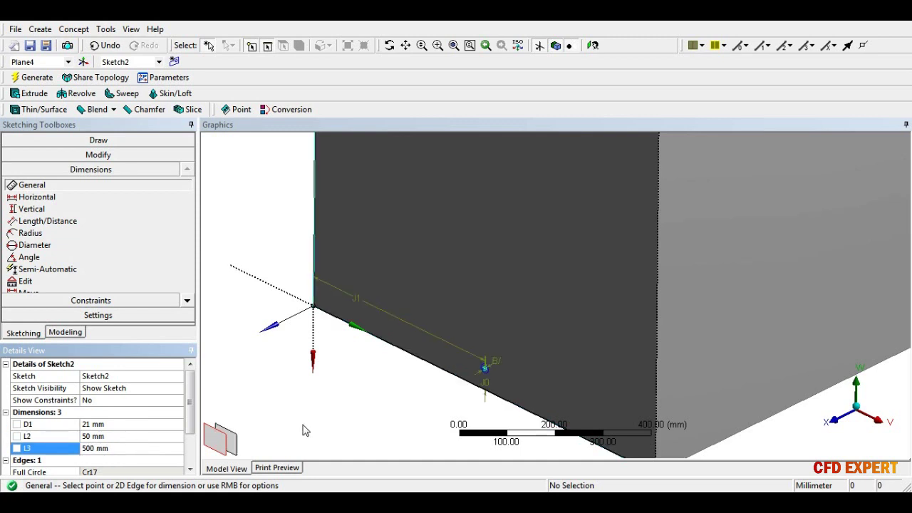
pyautogui.scroll(-2, 391, 389)
pyautogui.moveTo(391, 389)
pyautogui.mouseDown(button='middle')
pyautogui.moveTo(503, 352)
pyautogui.moveTo(425, 382)
pyautogui.moveTo(430, 371)
pyautogui.mouseUp(button='middle')
# Step: Start Extrude2 from Sketch2 in Modeling with the Cut Material operation
pyautogui.click(72, 333)
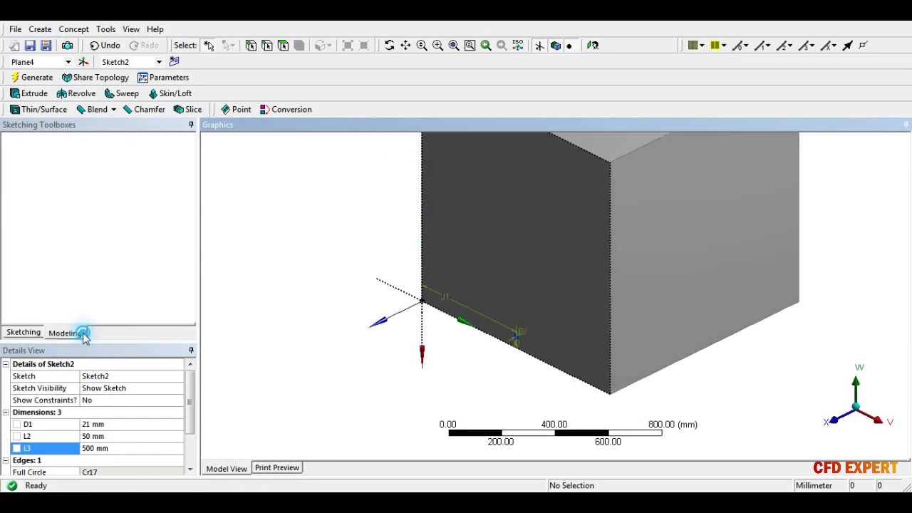
pyautogui.scroll(2, 475, 367)
pyautogui.scroll(2, 478, 366)
pyautogui.scroll(2, 482, 307)
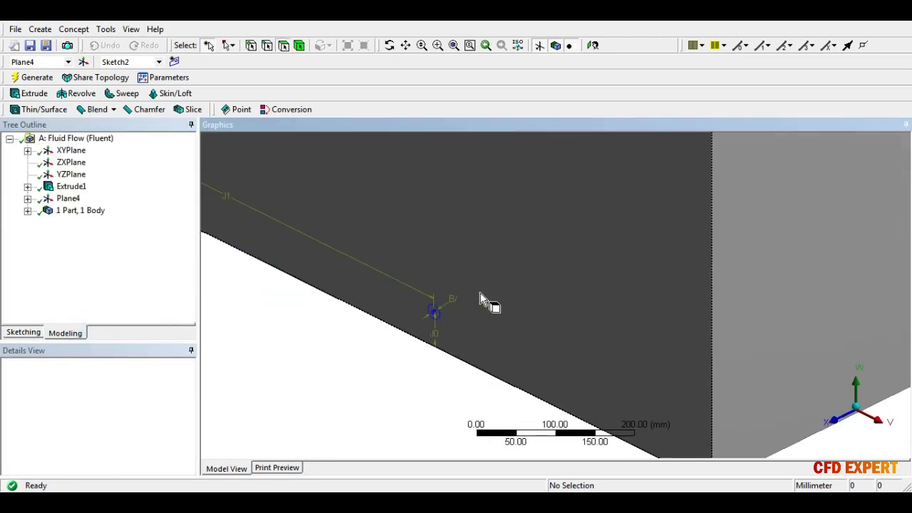
pyautogui.scroll(-2, 460, 267)
pyautogui.scroll(-1, 451, 248)
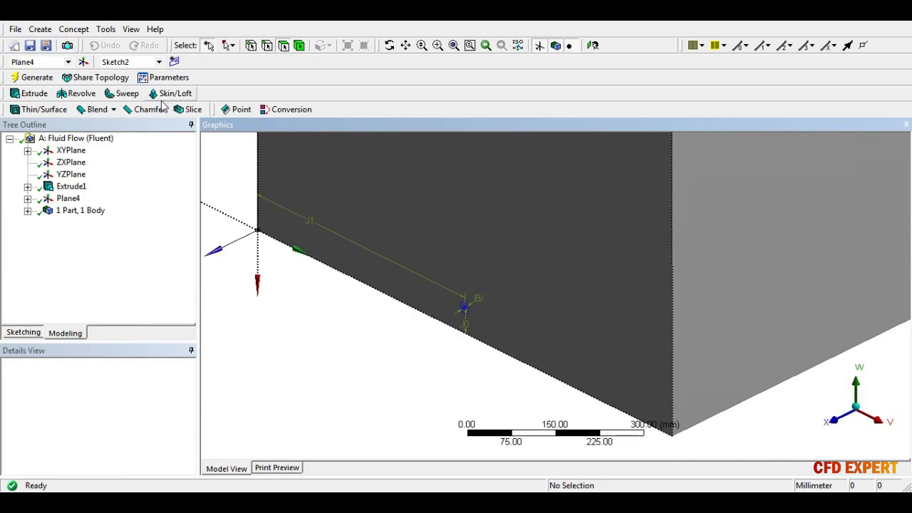
pyautogui.click(38, 95)
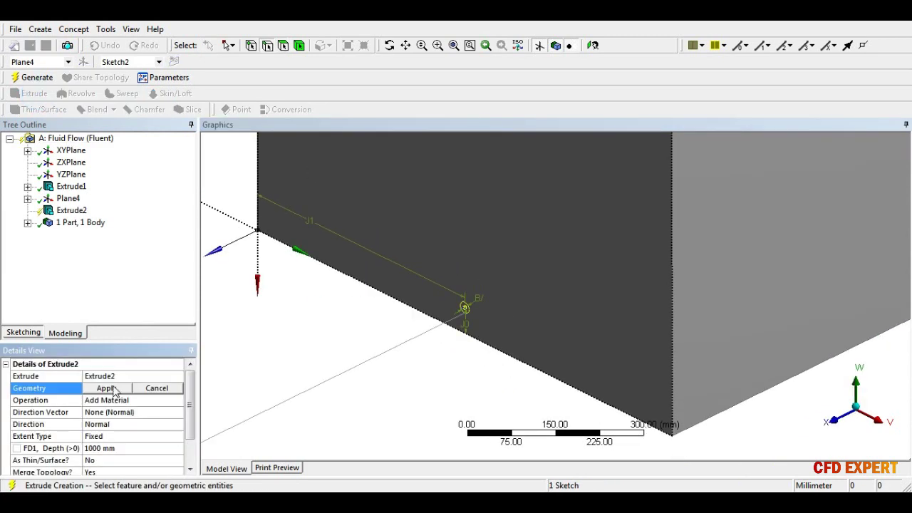
pyautogui.click(114, 388)
pyautogui.click(121, 400)
pyautogui.click(177, 401)
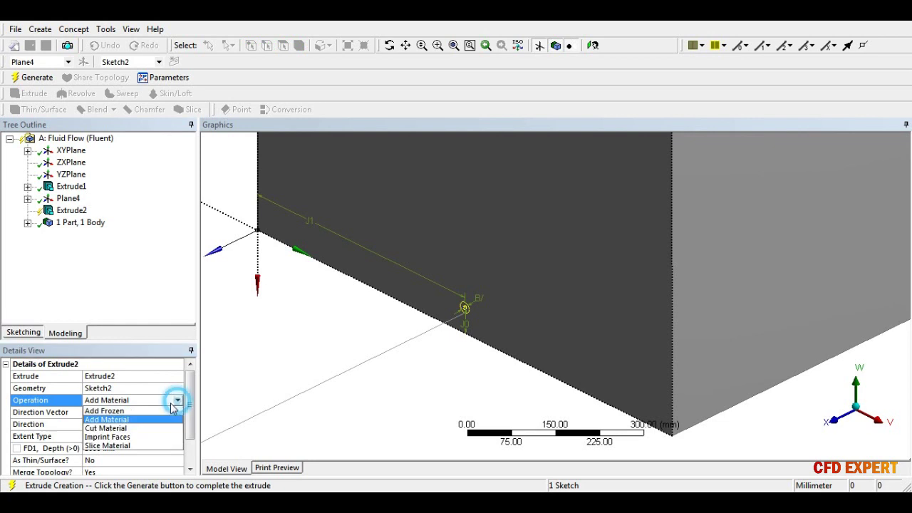
pyautogui.click(139, 427)
# Step: Reverse the extrusion direction and generate the 1000 mm cut through the cube
pyautogui.click(315, 382)
pyautogui.scroll(-2, 328, 367)
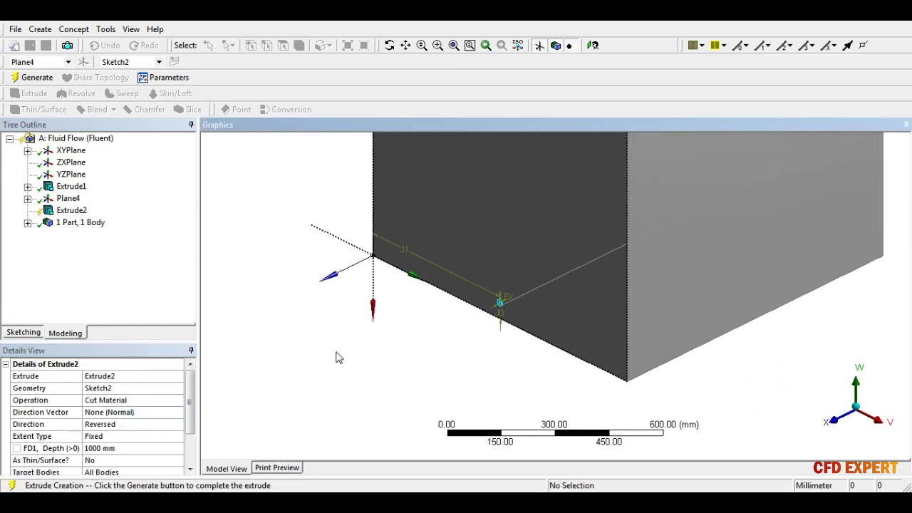
pyautogui.scroll(-1, 338, 358)
pyautogui.scroll(-1, 419, 347)
pyautogui.moveTo(473, 346)
pyautogui.mouseDown(button='middle')
pyautogui.moveTo(370, 332)
pyautogui.moveTo(325, 340)
pyautogui.moveTo(513, 321)
pyautogui.moveTo(489, 327)
pyautogui.mouseUp(button='middle')
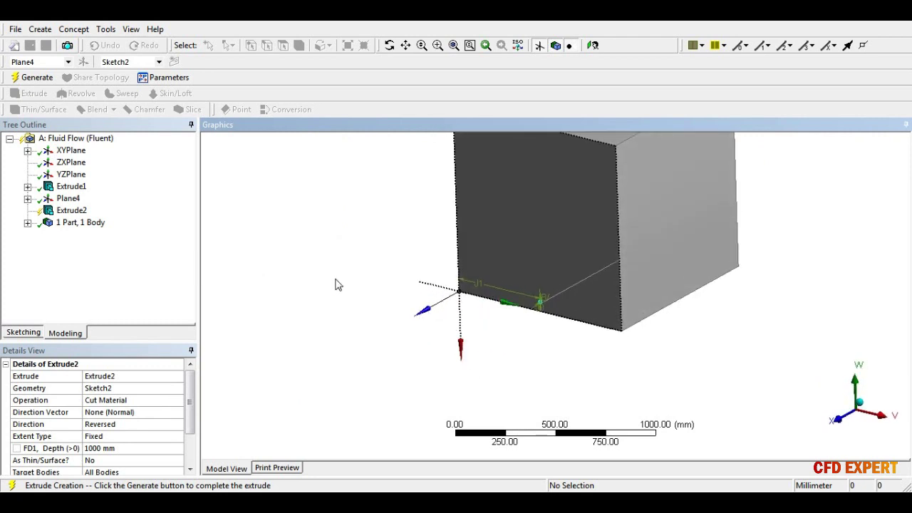
pyautogui.click(46, 78)
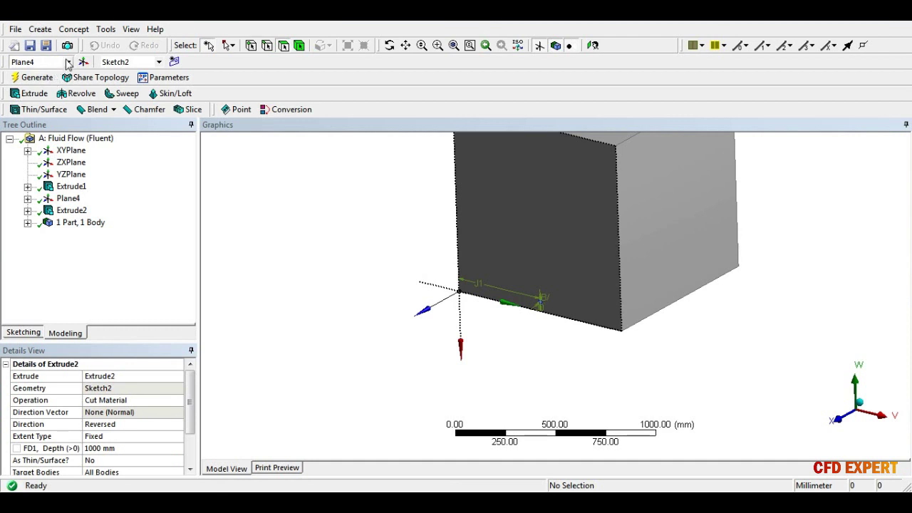
pyautogui.moveTo(548, 354)
pyautogui.mouseDown(button='middle')
pyautogui.moveTo(513, 287)
pyautogui.moveTo(553, 264)
pyautogui.moveTo(409, 292)
pyautogui.moveTo(505, 282)
pyautogui.moveTo(587, 298)
pyautogui.moveTo(549, 272)
pyautogui.moveTo(570, 285)
pyautogui.moveTo(575, 271)
pyautogui.moveTo(505, 315)
pyautogui.mouseUp(button='middle')
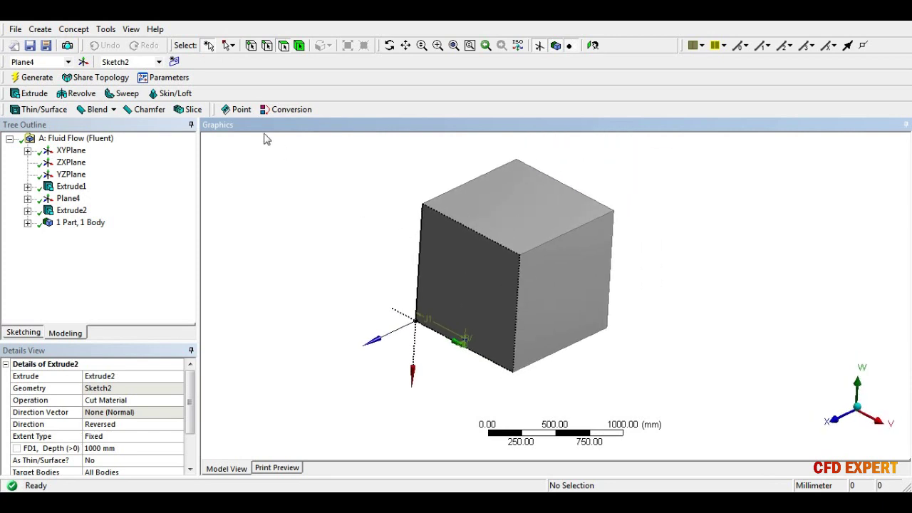
# Step: Freeze the body with Tools > Freeze, adding Freeze1 to the tree
pyautogui.click(105, 29)
pyautogui.click(123, 47)
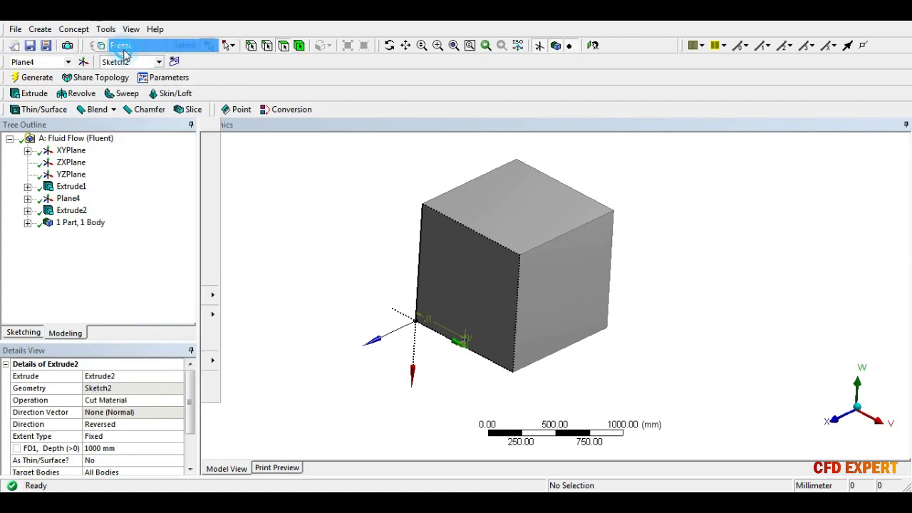
pyautogui.moveTo(288, 363)
pyautogui.mouseDown(button='middle')
pyautogui.moveTo(356, 347)
pyautogui.moveTo(588, 350)
pyautogui.mouseUp(button='middle')
pyautogui.click(72, 162)
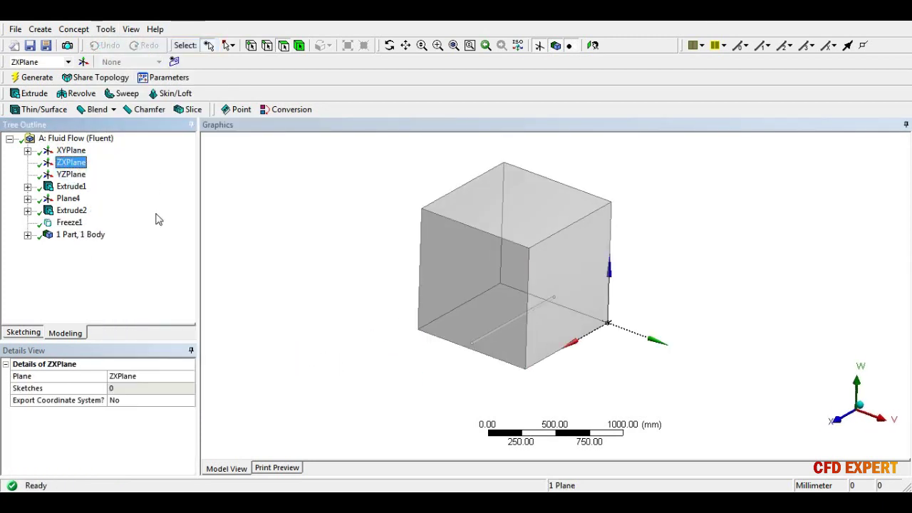
pyautogui.moveTo(483, 371)
pyautogui.mouseDown(button='middle')
pyautogui.moveTo(499, 365)
pyautogui.moveTo(491, 358)
pyautogui.mouseUp(button='middle')
pyautogui.scroll(3, 490, 358)
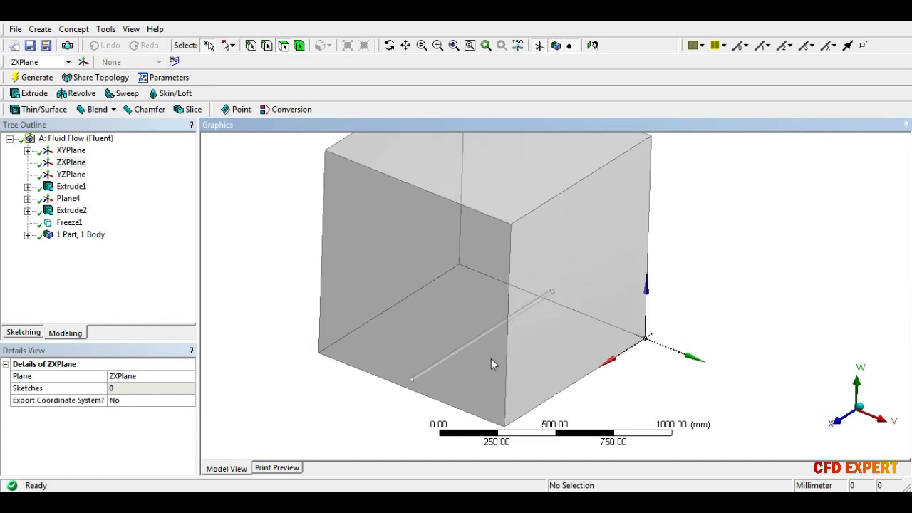
pyautogui.scroll(2, 481, 357)
pyautogui.scroll(3, 466, 355)
pyautogui.scroll(1, 463, 355)
# Step: Check the box and pipe faces, then close DesignModeler back to the Project Schematic
pyautogui.click(453, 322)
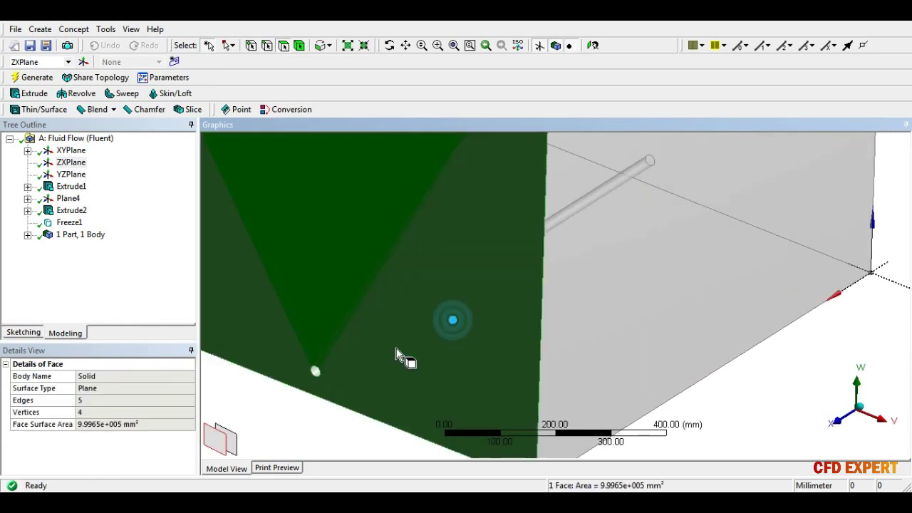
pyautogui.click(317, 372)
pyautogui.scroll(-5, 349, 372)
pyautogui.scroll(-2, 376, 366)
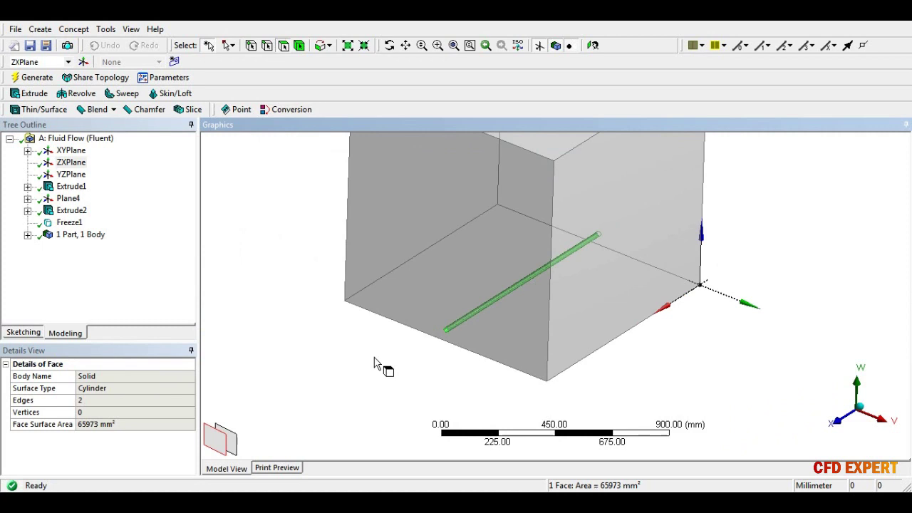
pyautogui.click(366, 361)
pyautogui.moveTo(403, 351)
pyautogui.mouseDown(button='middle')
pyautogui.moveTo(506, 305)
pyautogui.moveTo(396, 309)
pyautogui.moveTo(368, 319)
pyautogui.moveTo(529, 301)
pyautogui.moveTo(525, 287)
pyautogui.moveTo(524, 299)
pyautogui.mouseUp(button='middle')
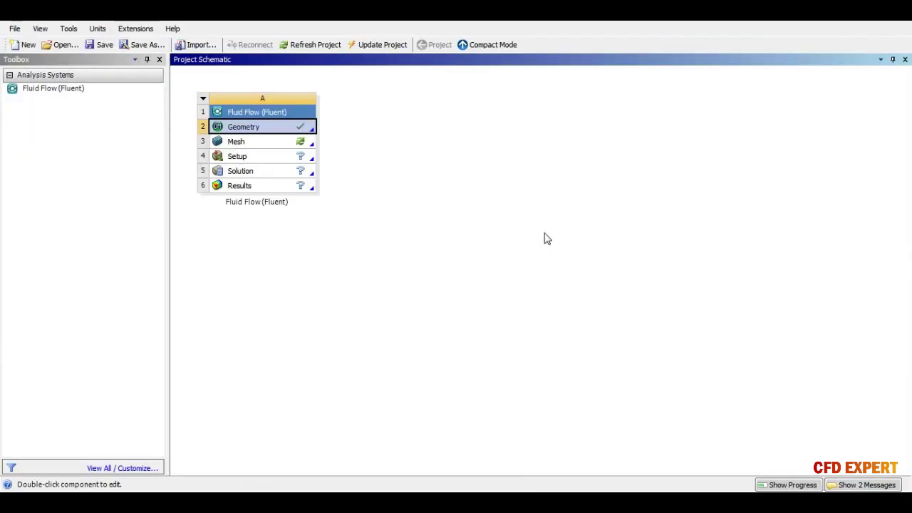
pyautogui.click(490, 234)
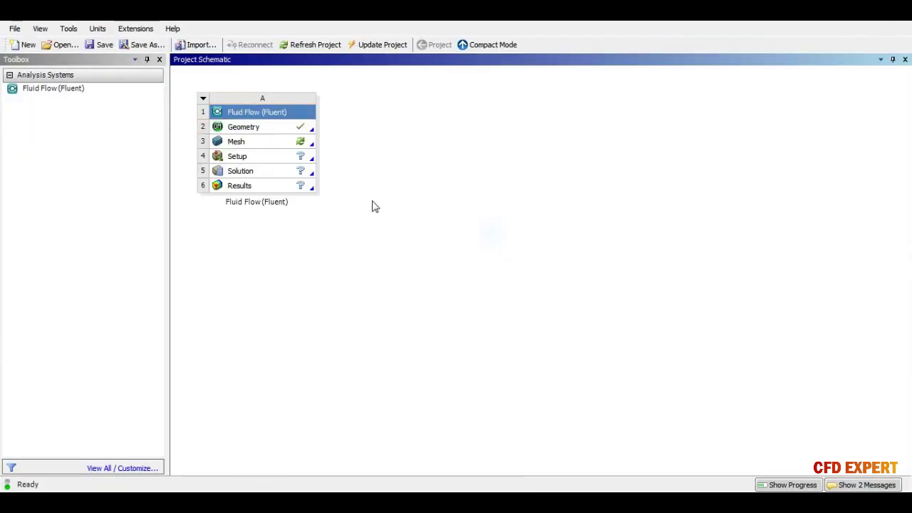
# Step: Edit the Fluid Flow system's Mesh cell to launch ANSYS Meshing
pyautogui.click(265, 143)
pyautogui.rightClick(264, 142)
pyautogui.click(292, 154)
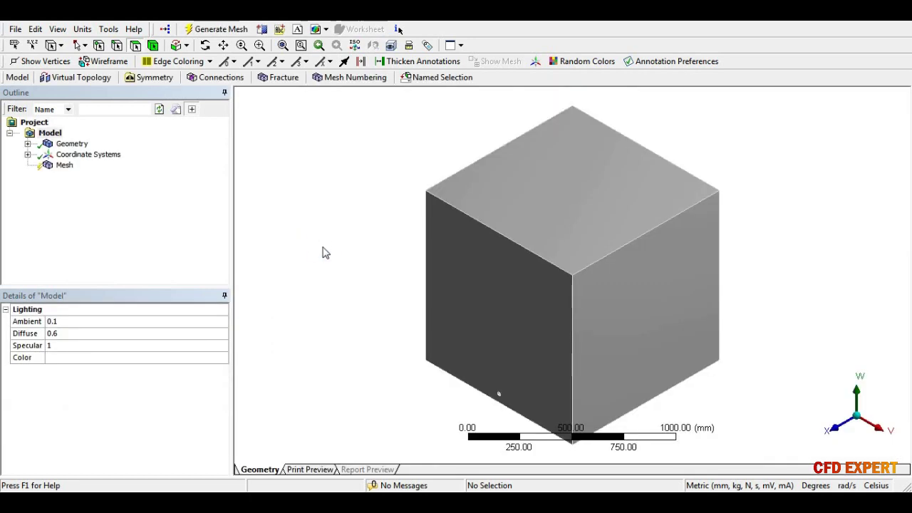
# Step: Generate an initial mesh for the cube and expand the mesh statistics
pyautogui.click(322, 249)
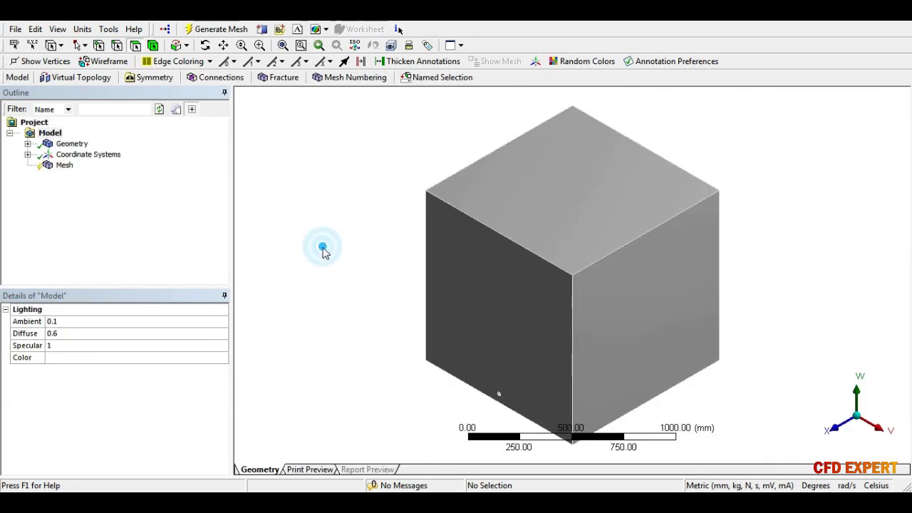
pyautogui.click(323, 250)
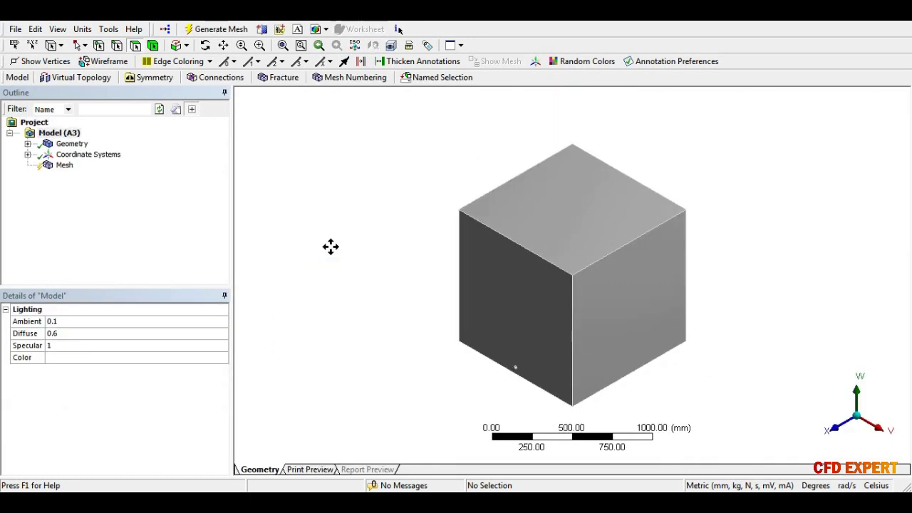
pyautogui.moveTo(328, 258)
pyautogui.mouseDown(button='middle')
pyautogui.moveTo(342, 206)
pyautogui.moveTo(329, 251)
pyautogui.mouseUp(button='middle')
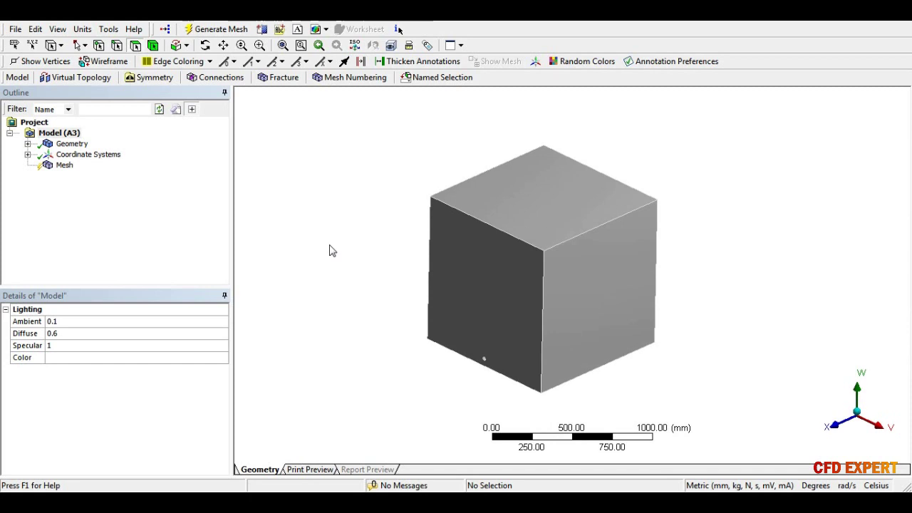
pyautogui.click(65, 165)
pyautogui.rightClick(69, 165)
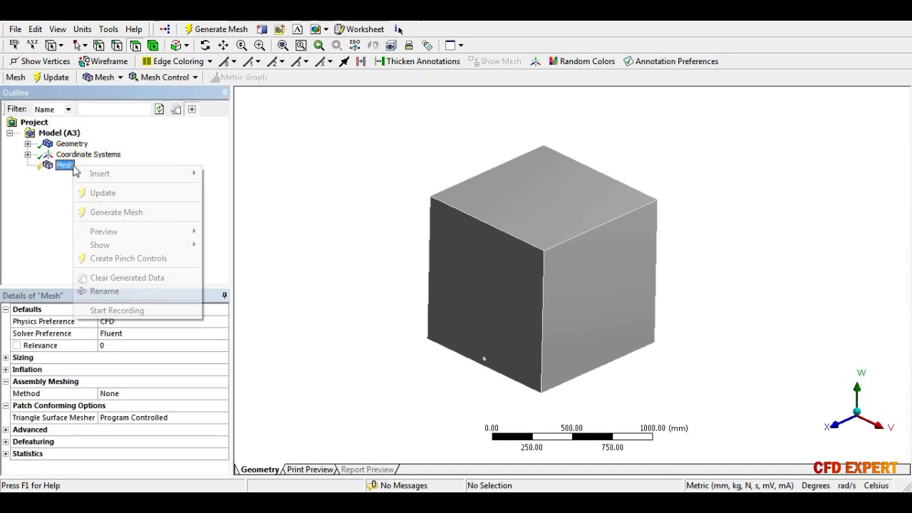
pyautogui.click(130, 216)
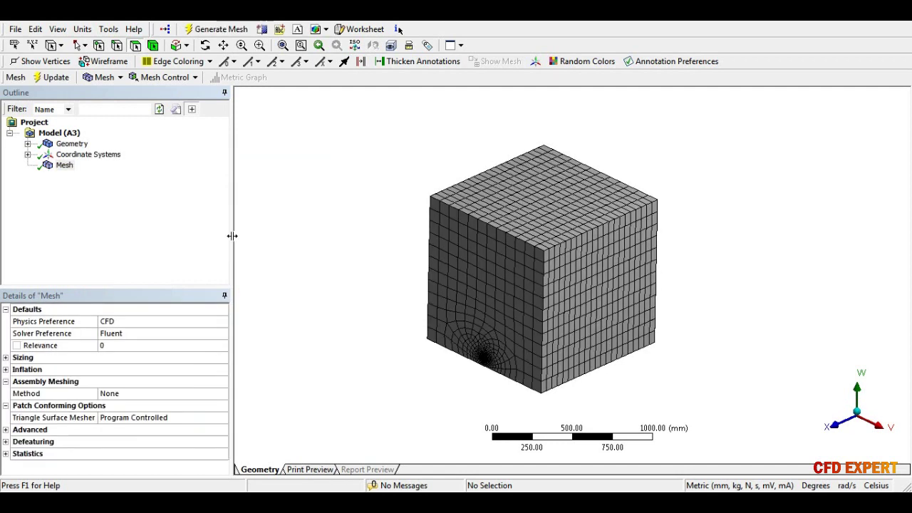
pyautogui.click(6, 454)
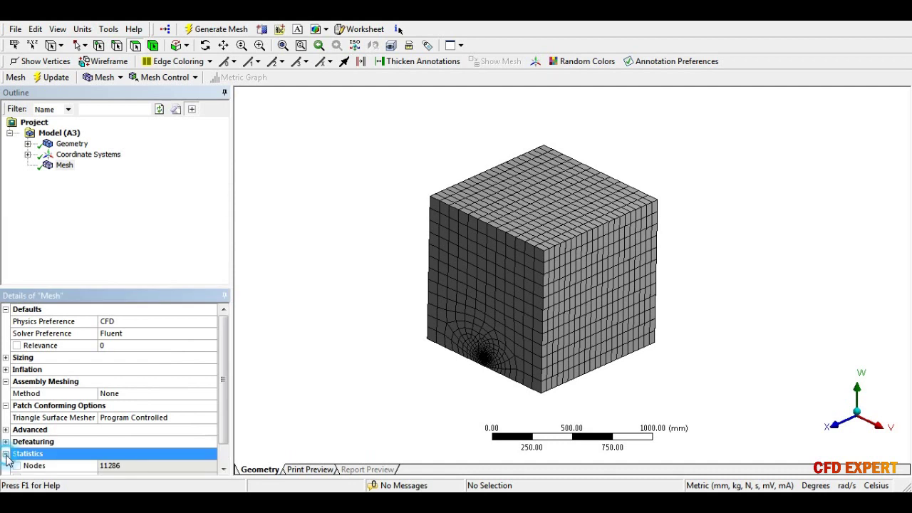
pyautogui.moveTo(224, 391); pyautogui.dragTo(225, 436)
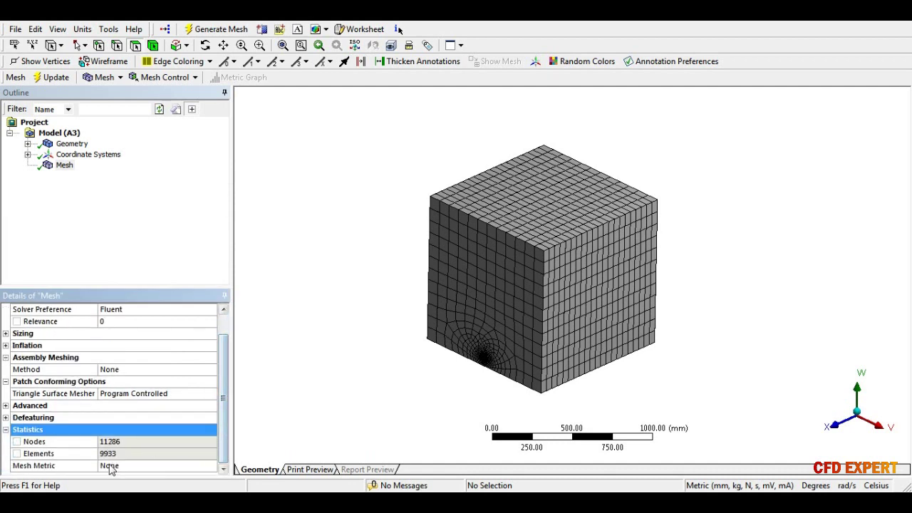
pyautogui.scroll(1, 228, 420)
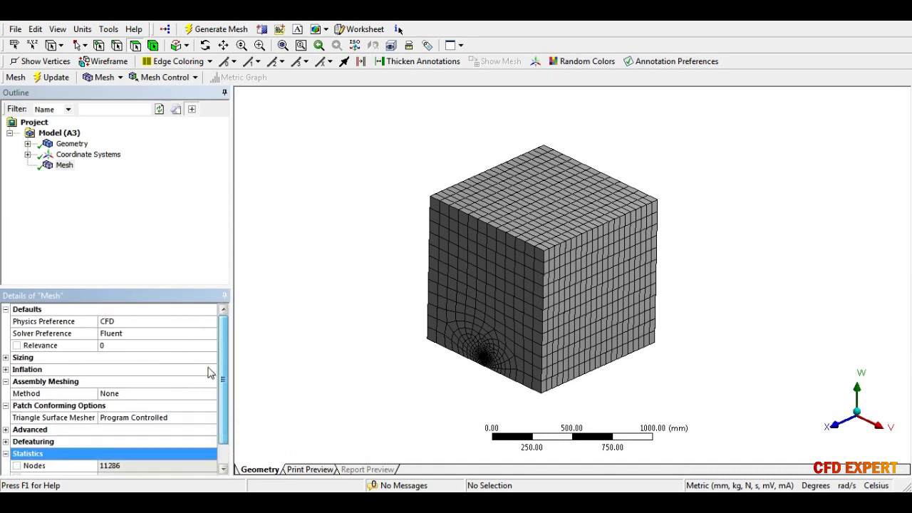
# Step: Set Relevance Center to Medium and Advanced Size Function to Proximity and Curvature, then regenerate
pyautogui.click(6, 358)
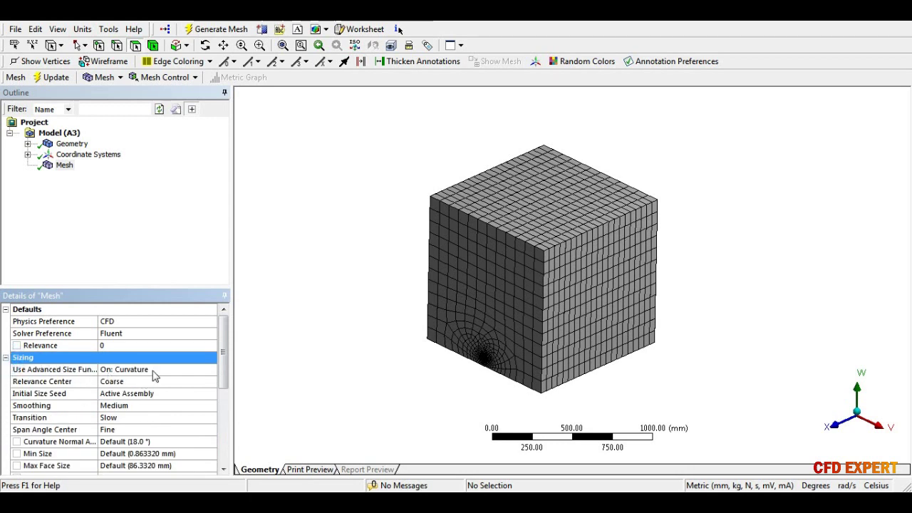
pyautogui.click(153, 380)
pyautogui.click(211, 381)
pyautogui.click(173, 403)
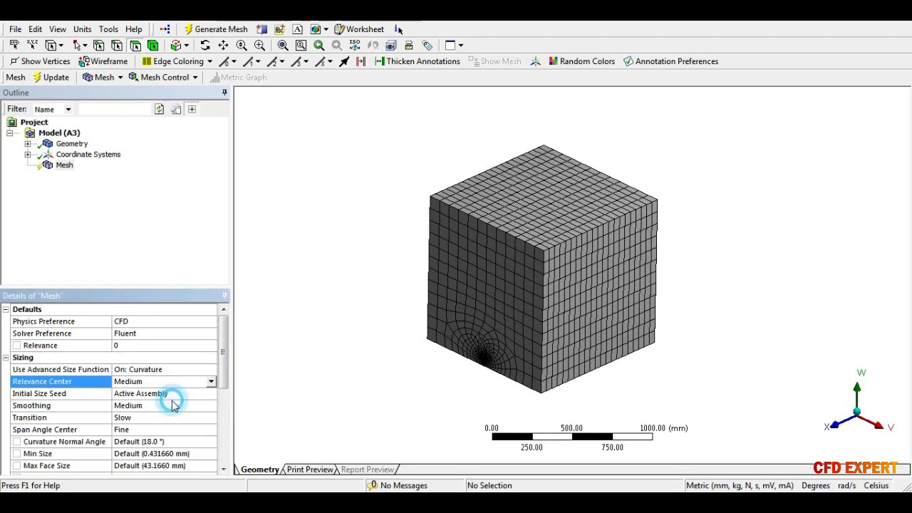
pyautogui.click(210, 370)
pyautogui.click(210, 369)
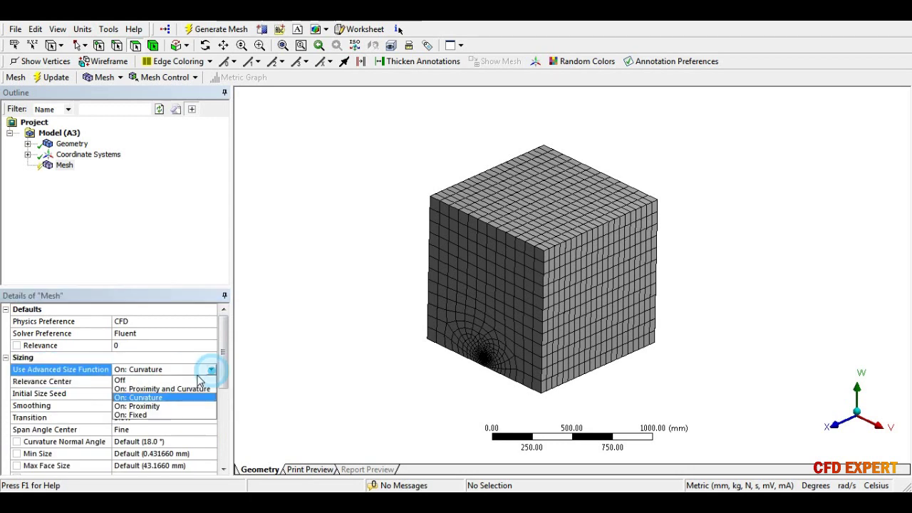
pyautogui.click(181, 389)
pyautogui.rightClick(62, 175)
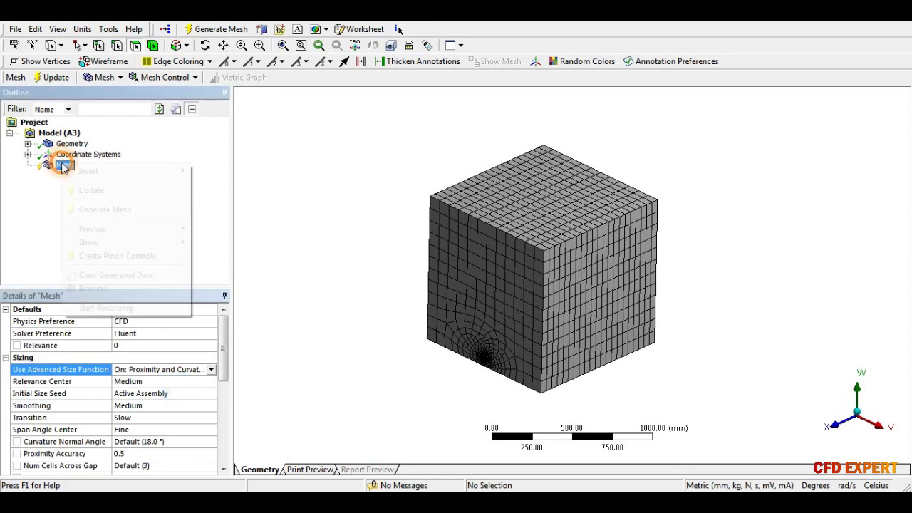
pyautogui.click(124, 207)
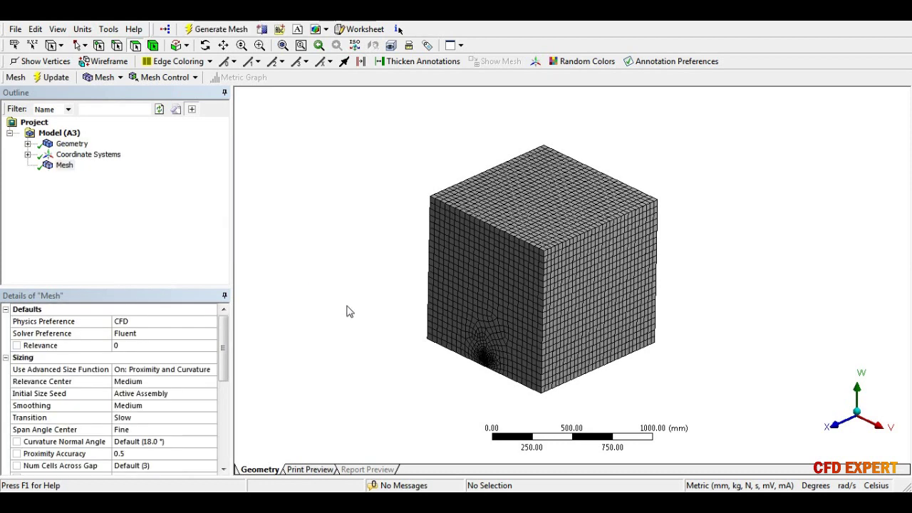
# Step: Zoom in on the dense mesh around the small pipe hole, then zoom out to the whole cube
pyautogui.moveTo(347, 311); pyautogui.dragTo(372, 321, button='middle')
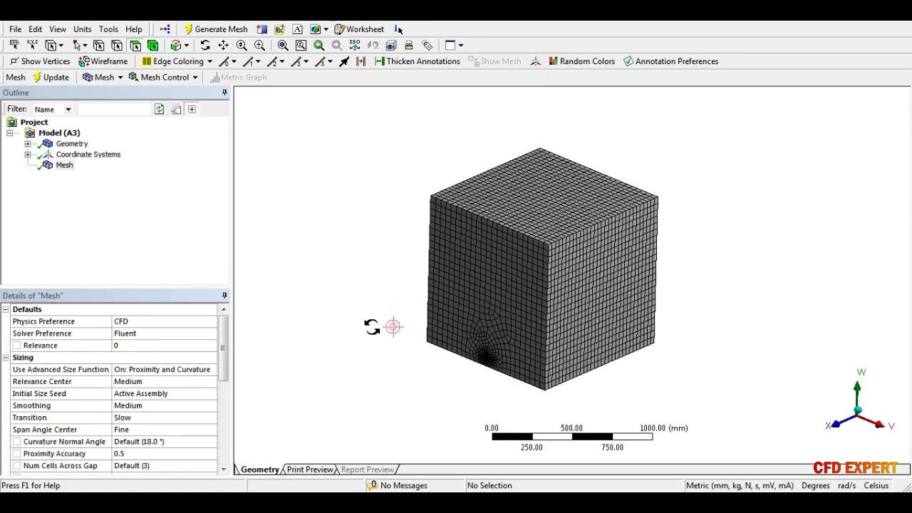
pyautogui.scroll(2, 477, 378)
pyautogui.scroll(2, 477, 371)
pyautogui.scroll(2, 501, 281)
pyautogui.scroll(2, 458, 315)
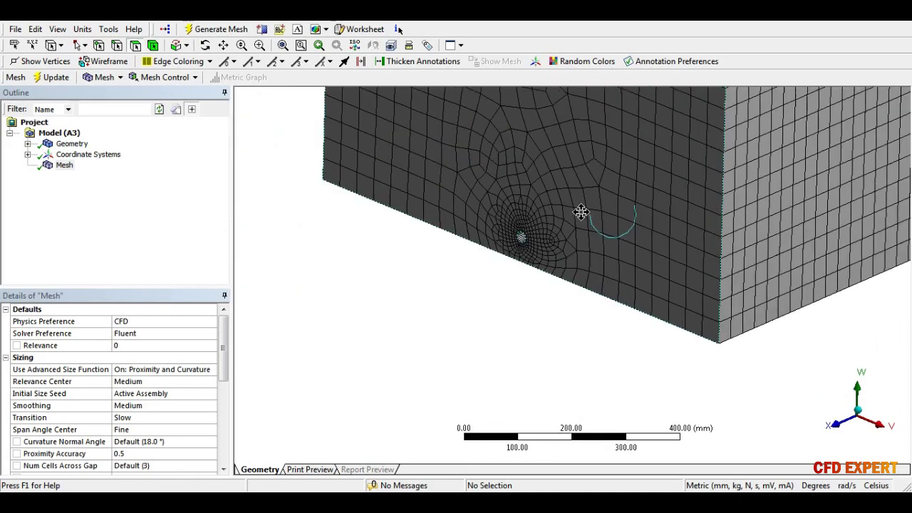
pyautogui.scroll(2, 555, 214)
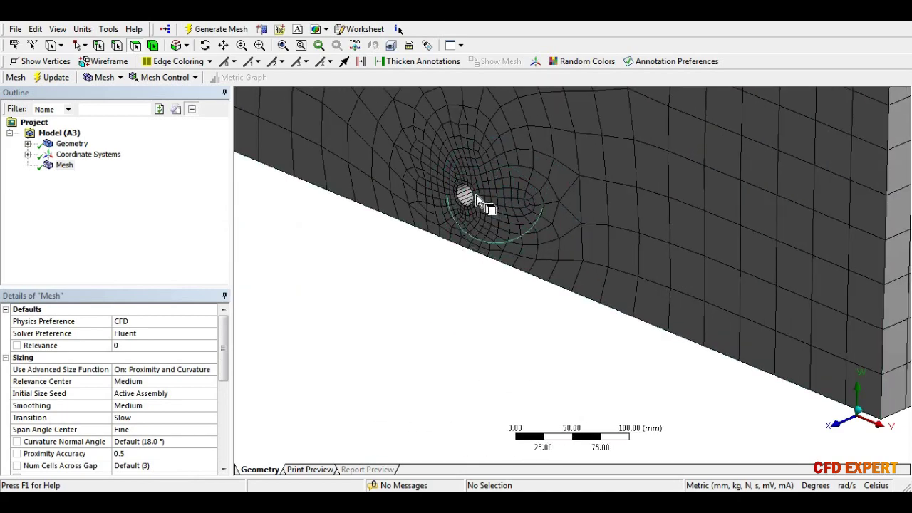
pyautogui.scroll(-3, 477, 194)
pyautogui.scroll(-2, 476, 194)
pyautogui.scroll(-3, 478, 198)
pyautogui.moveTo(489, 198)
pyautogui.mouseDown(button='middle')
pyautogui.moveTo(537, 206)
pyautogui.moveTo(545, 239)
pyautogui.moveTo(393, 230)
pyautogui.moveTo(576, 228)
pyautogui.moveTo(545, 211)
pyautogui.moveTo(535, 228)
pyautogui.moveTo(560, 212)
pyautogui.moveTo(535, 234)
pyautogui.moveTo(558, 241)
pyautogui.mouseUp(button='middle')
pyautogui.moveTo(487, 248)
pyautogui.mouseDown(button='middle')
pyautogui.moveTo(476, 228)
pyautogui.moveTo(482, 240)
pyautogui.mouseUp(button='middle')
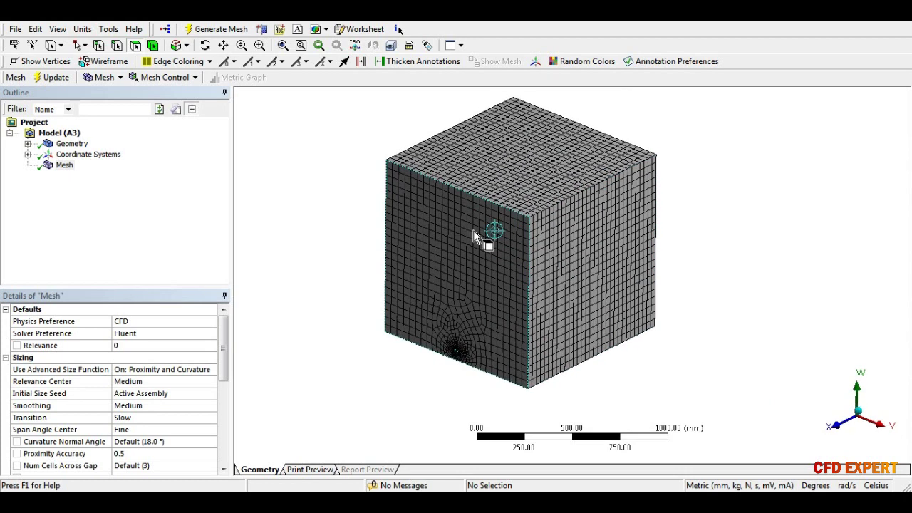
# Step: Create named selections for the cube's first two side faces, sw1 and sw2
pyautogui.click(474, 236)
pyautogui.rightClick(474, 235)
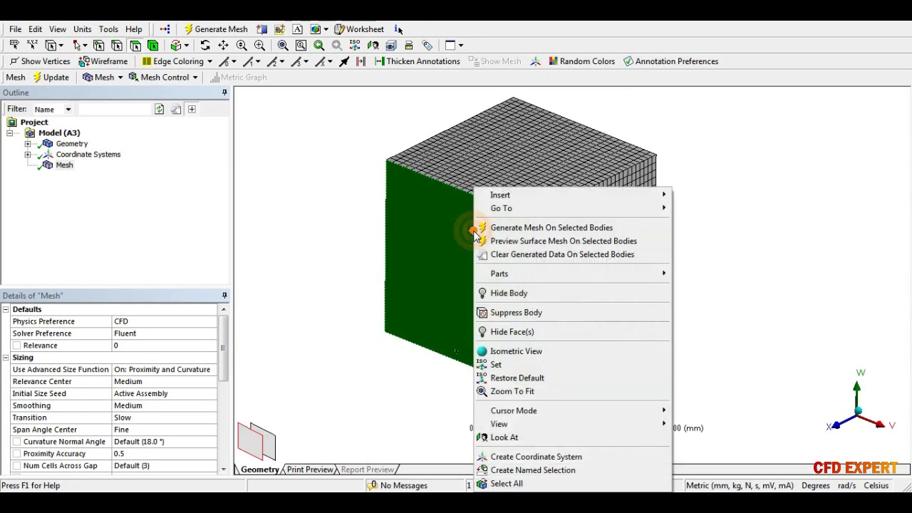
pyautogui.click(502, 452)
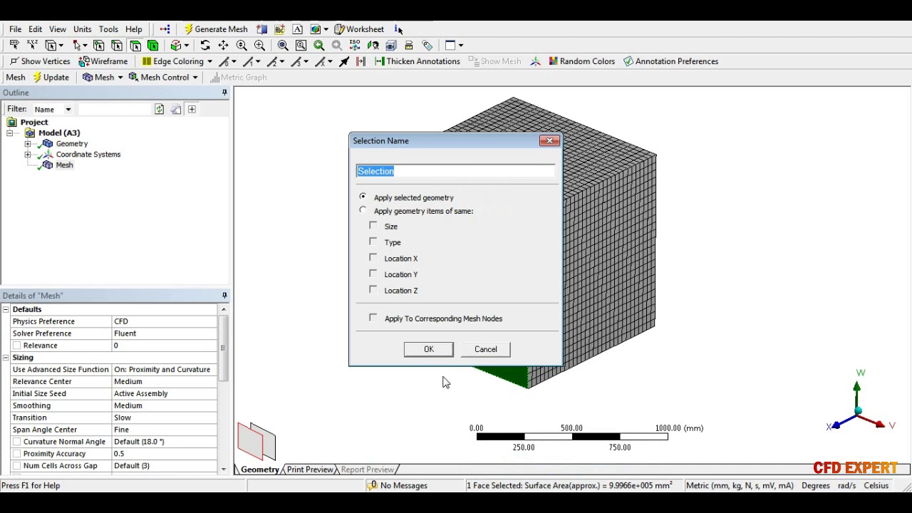
pyautogui.write('sw1')
pyautogui.click(428, 349)
pyautogui.click(566, 288)
pyautogui.rightClick(566, 288)
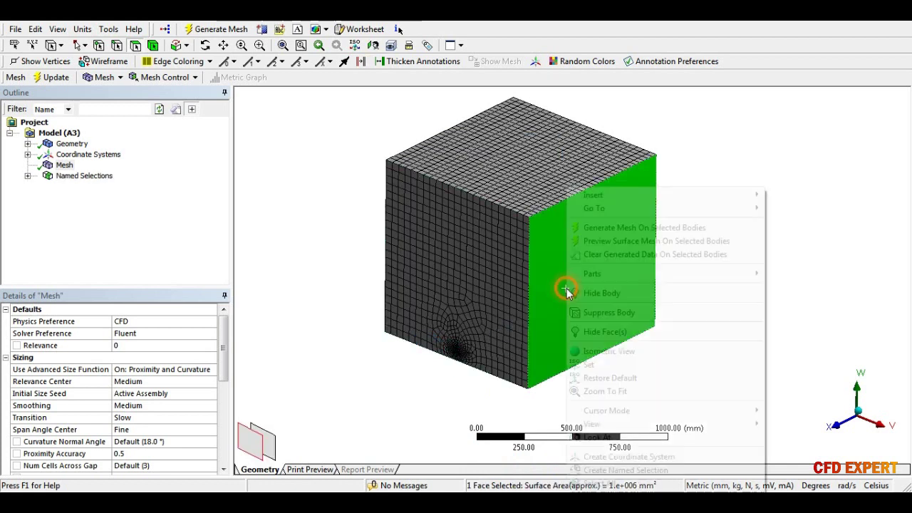
pyautogui.click(602, 470)
pyautogui.write('s')
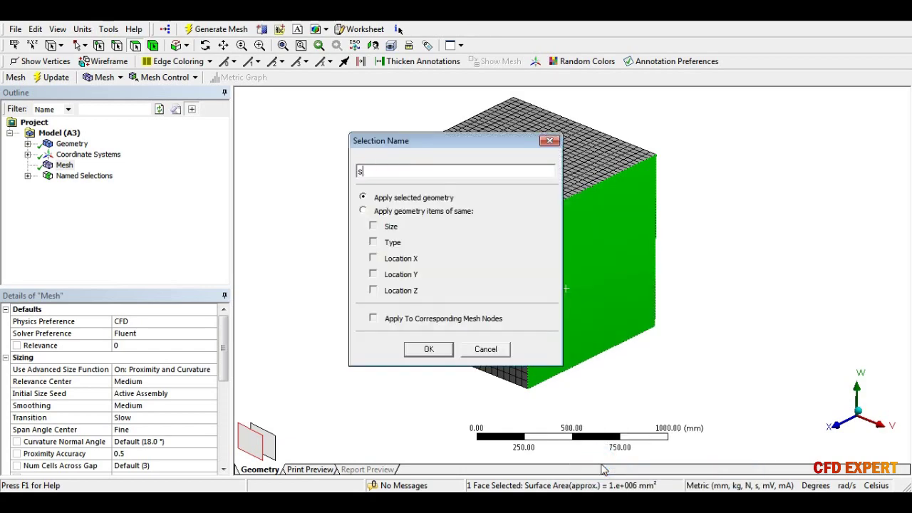
pyautogui.click(428, 349)
# Step: Name the remaining two side faces sw3 and sw4
pyautogui.moveTo(646, 239)
pyautogui.mouseDown(button='middle')
pyautogui.moveTo(521, 229)
pyautogui.moveTo(541, 249)
pyautogui.mouseUp(button='middle')
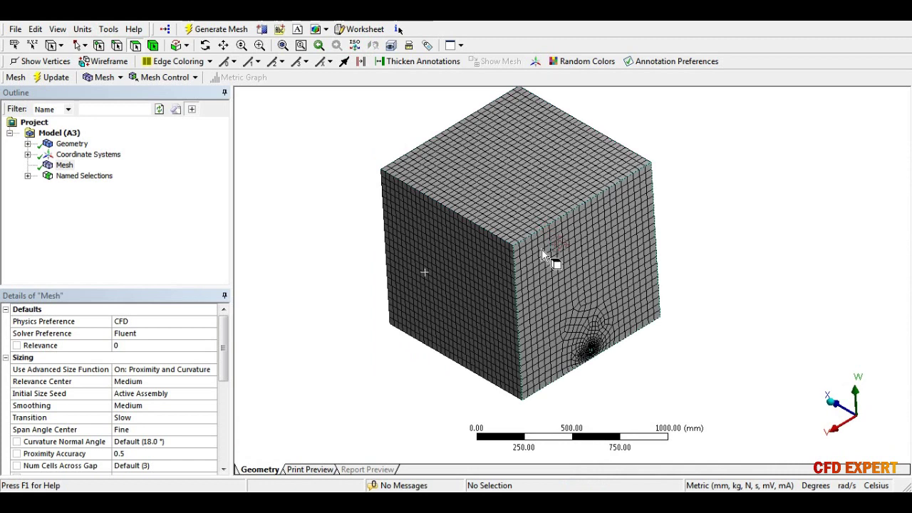
pyautogui.click(547, 255)
pyautogui.rightClick(546, 255)
pyautogui.click(589, 467)
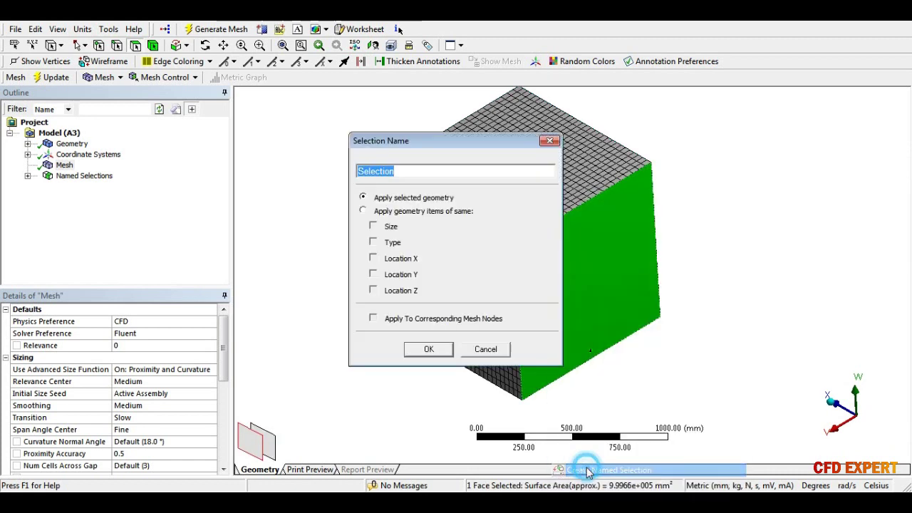
pyautogui.write('sw3')
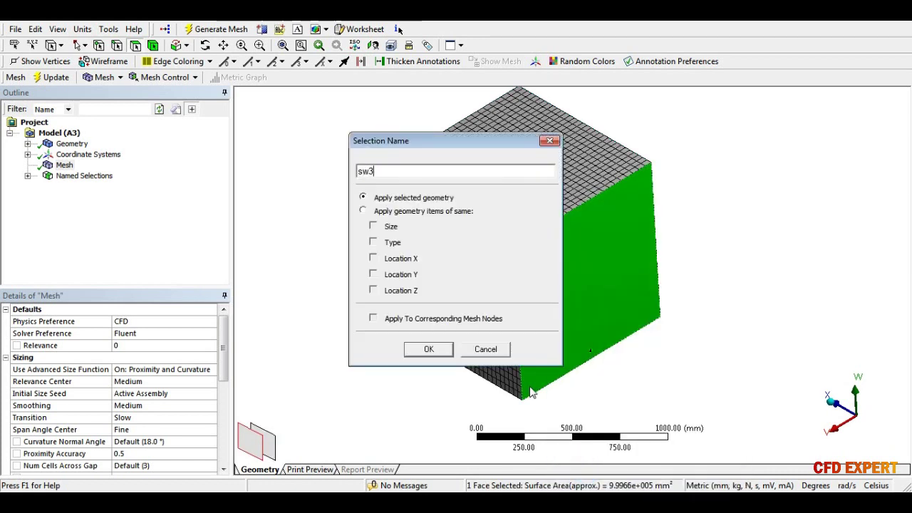
pyautogui.click(442, 350)
pyautogui.moveTo(672, 246)
pyautogui.mouseDown(button='middle')
pyautogui.moveTo(467, 237)
pyautogui.moveTo(520, 258)
pyautogui.mouseUp(button='middle')
pyautogui.click(520, 258)
pyautogui.rightClick(520, 258)
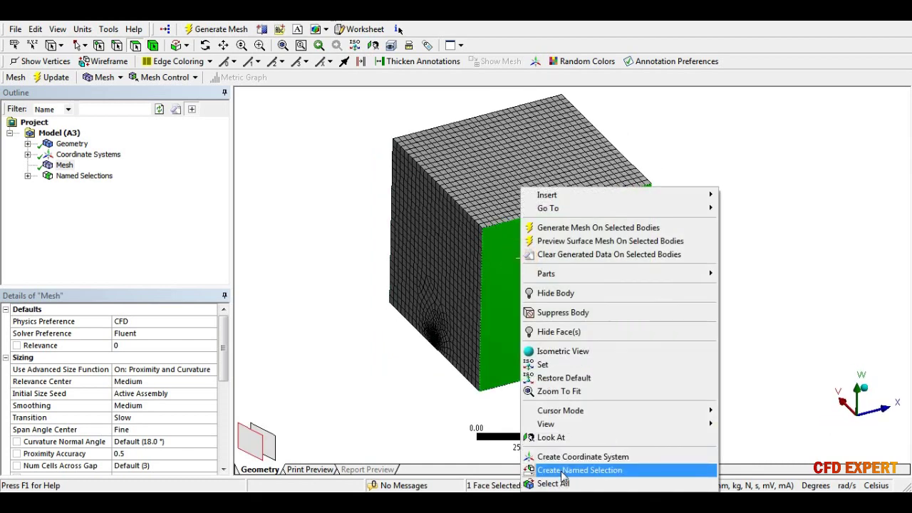
pyautogui.click(563, 472)
pyautogui.write('sw4')
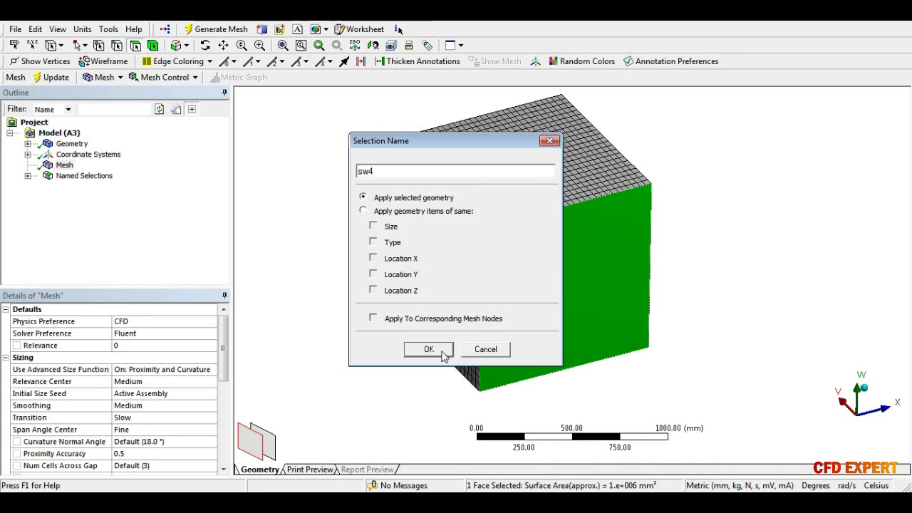
pyautogui.click(428, 349)
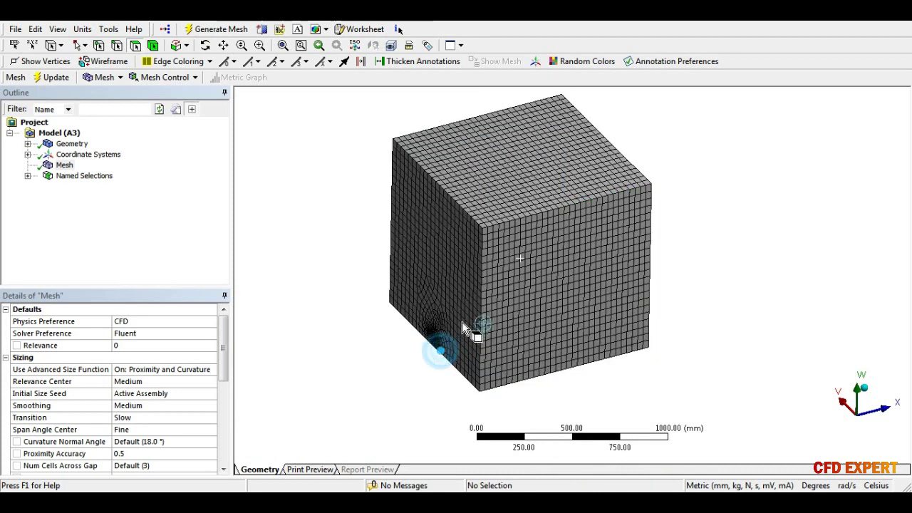
# Step: Name the cube's bottom face bottom_wall and its top face top_wall
pyautogui.moveTo(442, 356); pyautogui.dragTo(491, 248, button='middle')
pyautogui.click(491, 249)
pyautogui.rightClick(491, 249)
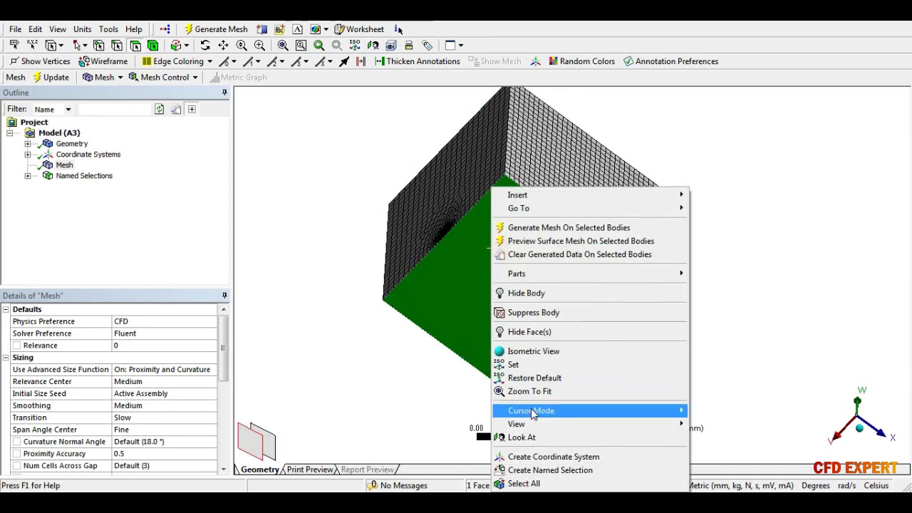
pyautogui.click(542, 470)
pyautogui.write('bottom_wall')
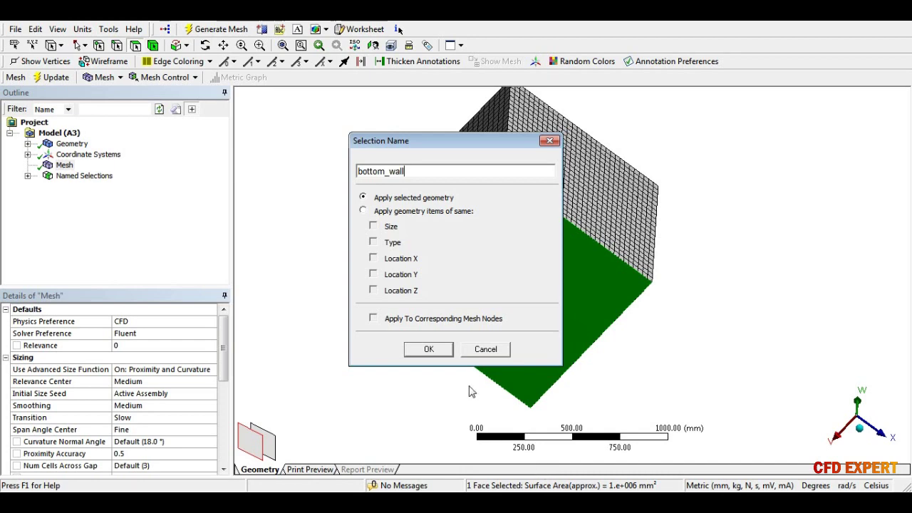
pyautogui.click(447, 349)
pyautogui.moveTo(444, 346)
pyautogui.mouseDown(button='middle')
pyautogui.moveTo(417, 299)
pyautogui.moveTo(417, 373)
pyautogui.moveTo(460, 295)
pyautogui.mouseUp(button='middle')
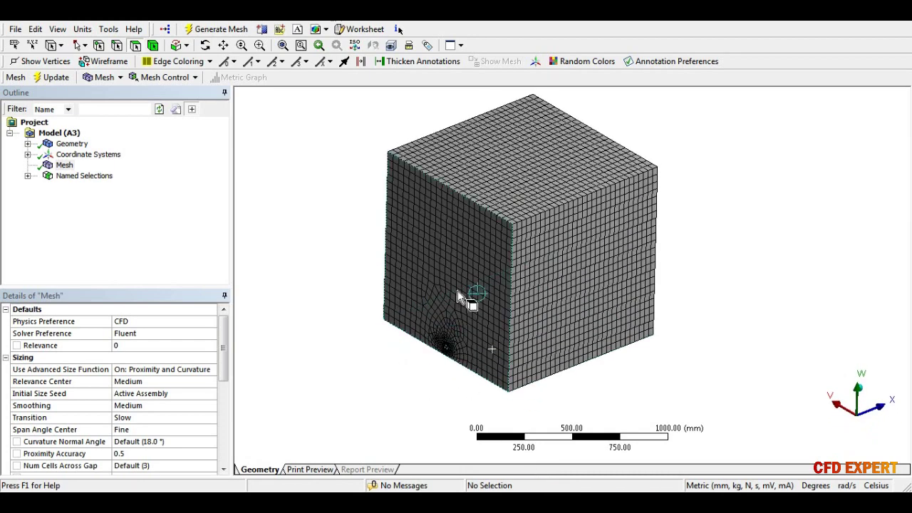
pyautogui.click(508, 197)
pyautogui.rightClick(507, 191)
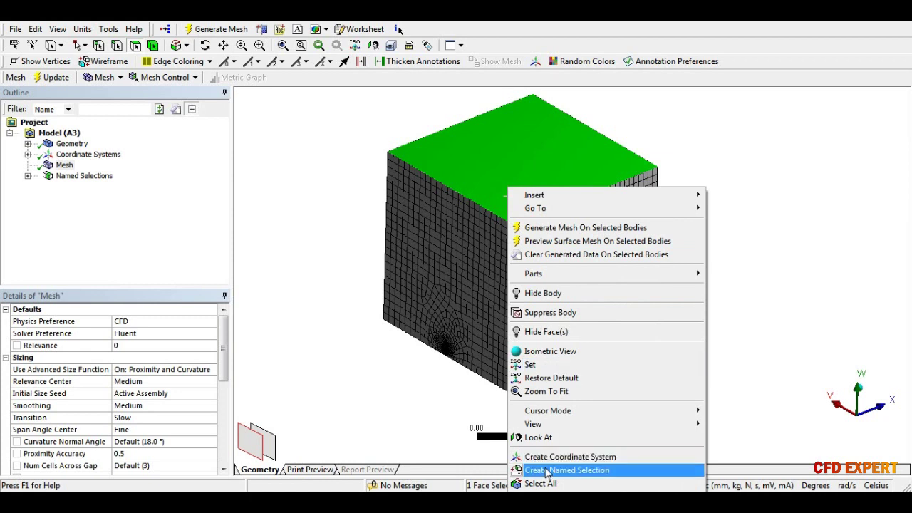
pyautogui.click(547, 470)
pyautogui.write('top_wall')
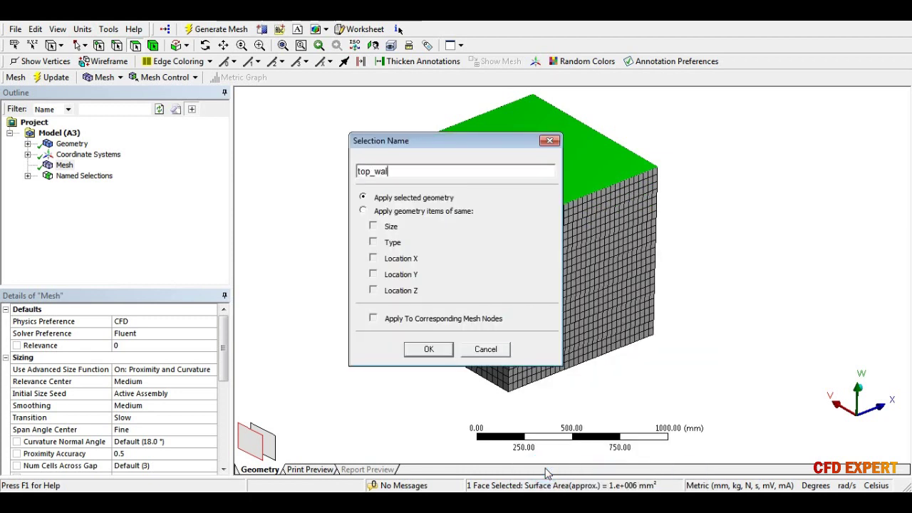
pyautogui.click(431, 349)
# Step: Zoom into the small hole and name its cylindrical surface pipe_wall
pyautogui.click(445, 347)
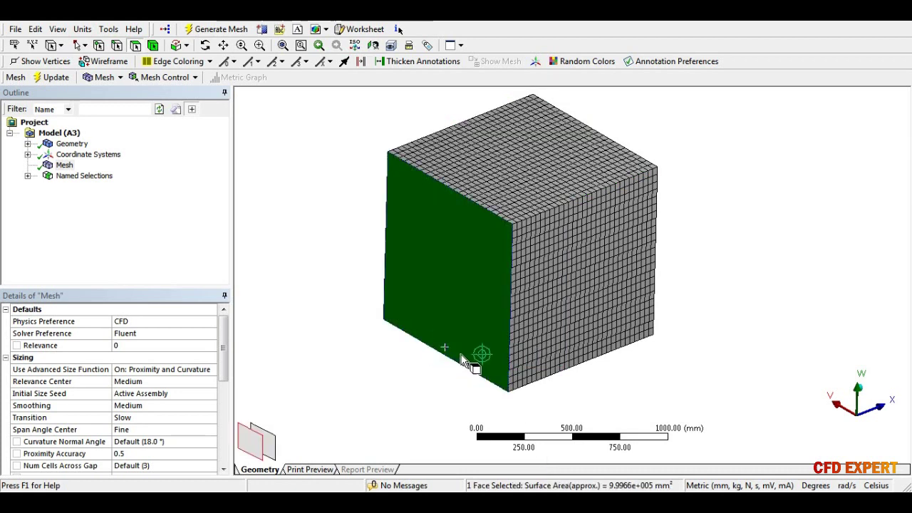
pyautogui.scroll(1, 488, 310)
pyautogui.scroll(2, 489, 310)
pyautogui.scroll(1, 488, 306)
pyautogui.scroll(1, 535, 293)
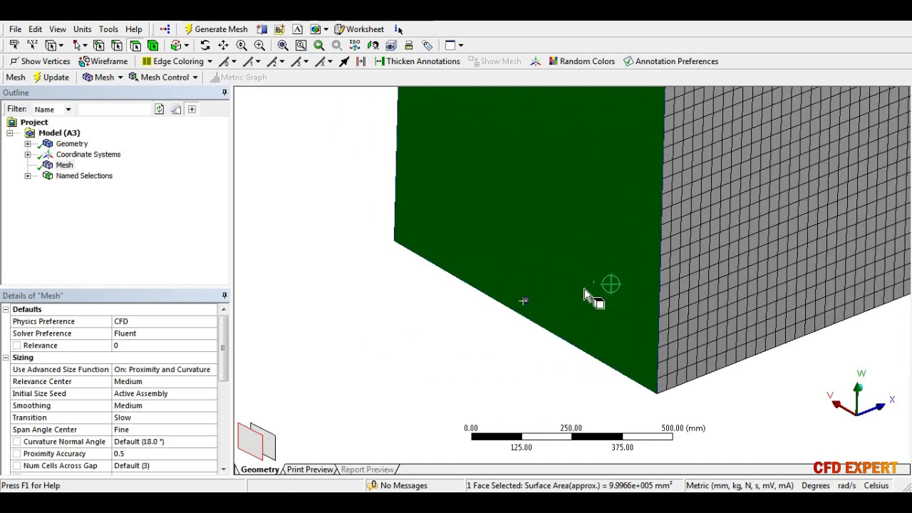
pyautogui.scroll(2, 560, 310)
pyautogui.click(473, 342)
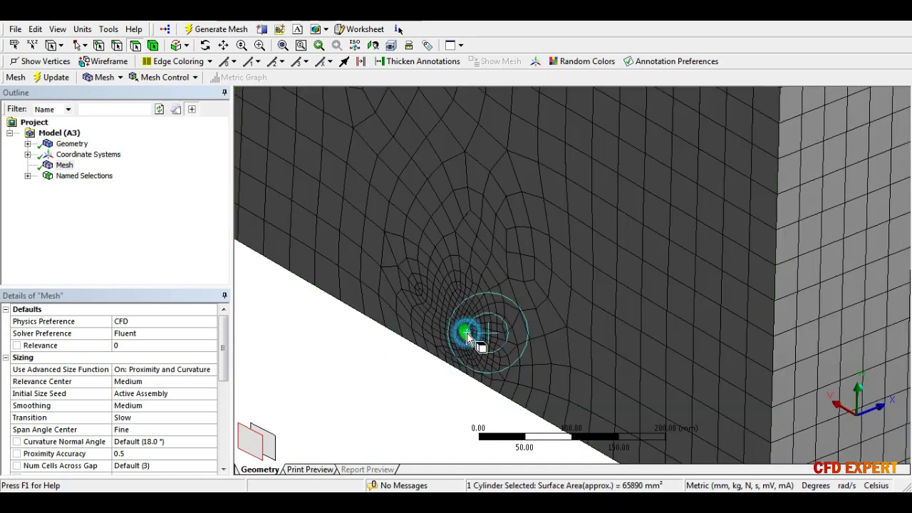
pyautogui.rightClick(470, 331)
pyautogui.click(496, 310)
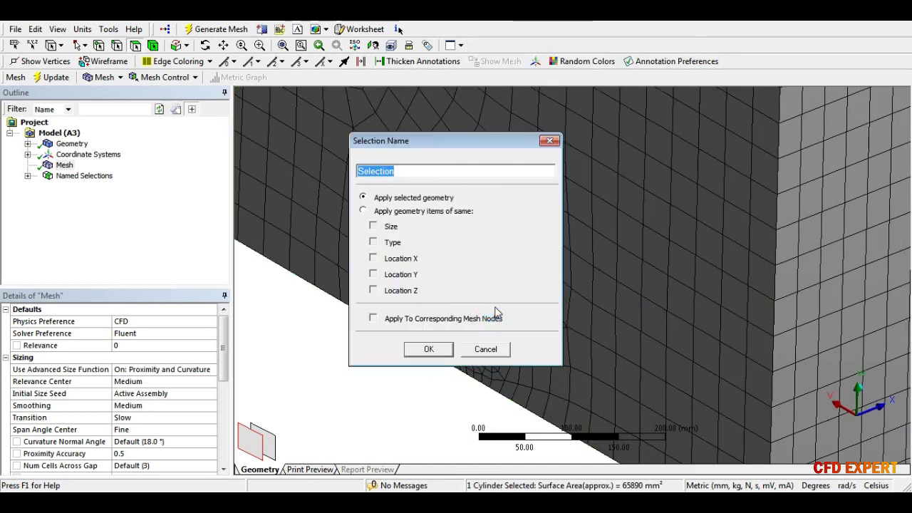
pyautogui.write('pipe_wal')
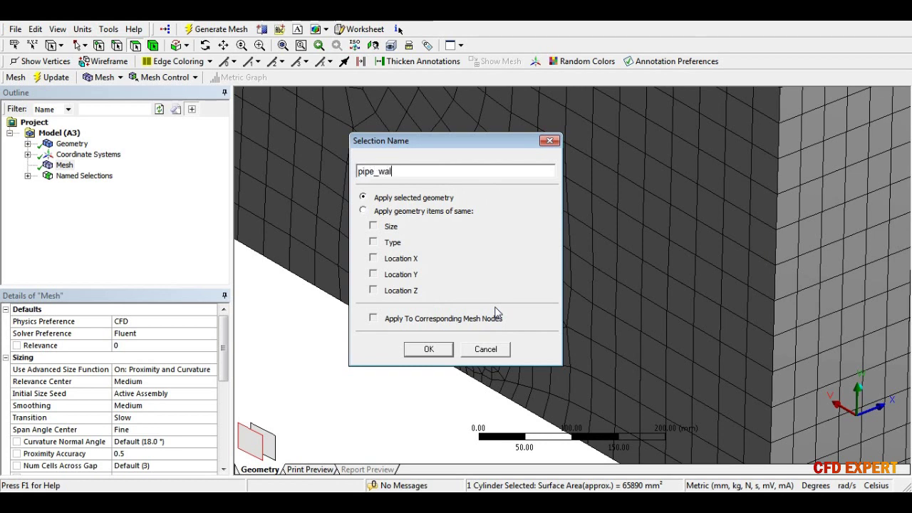
pyautogui.click(429, 349)
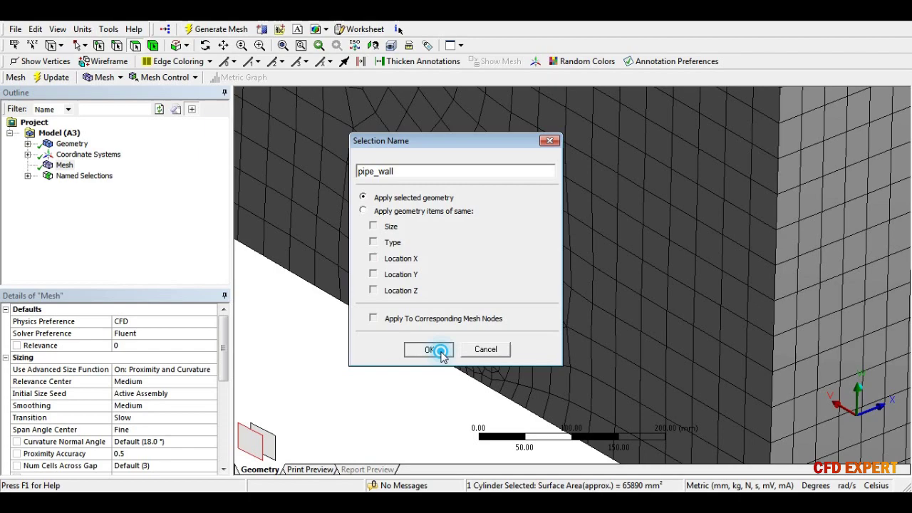
pyautogui.click(387, 371)
pyautogui.scroll(-2, 399, 344)
pyautogui.scroll(-2, 399, 344)
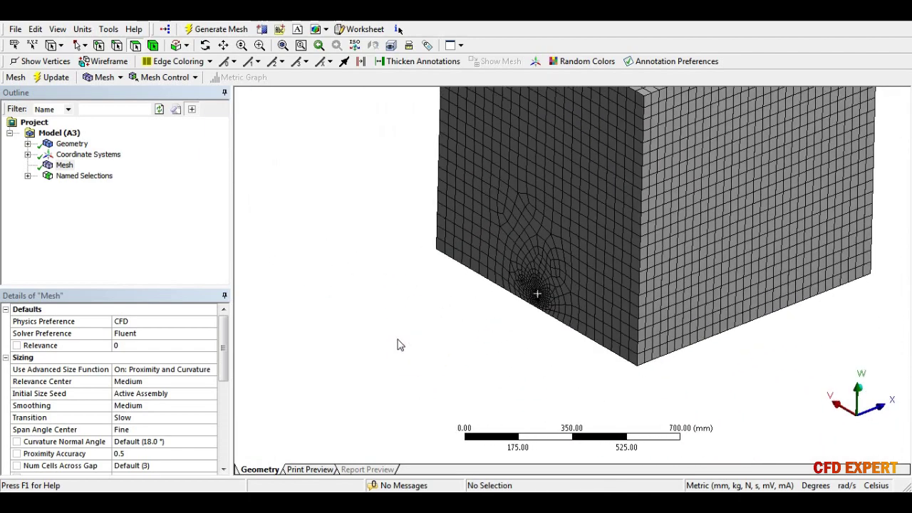
pyautogui.scroll(-1, 398, 344)
pyautogui.moveTo(506, 297); pyautogui.dragTo(387, 368, button='middle')
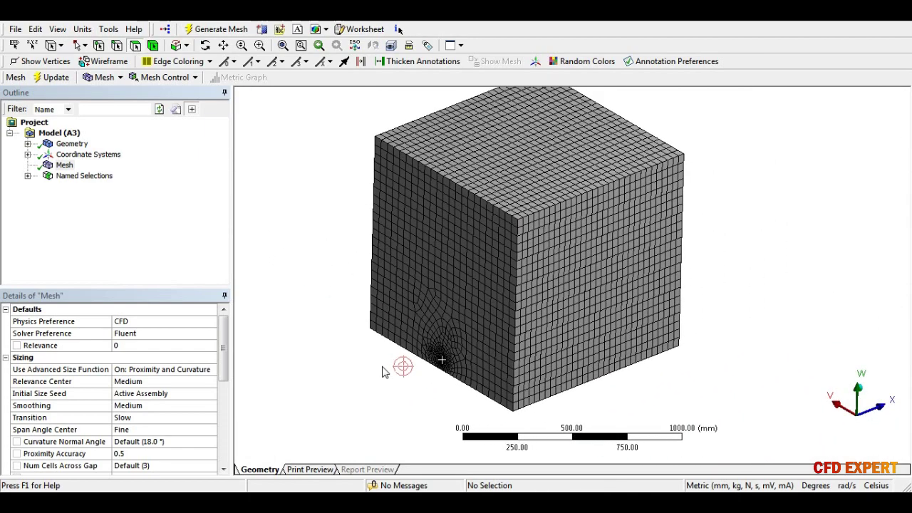
# Step: Update the mesh
pyautogui.click(67, 166)
pyautogui.rightClick(70, 165)
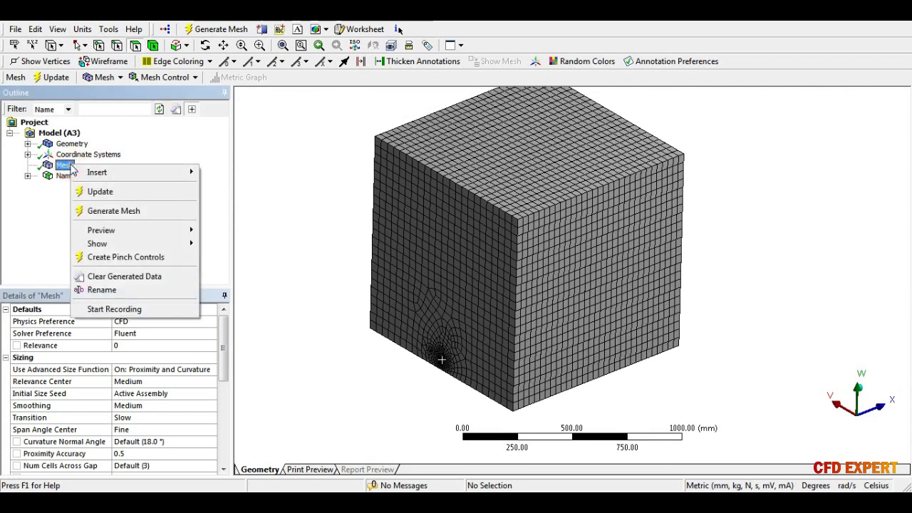
pyautogui.click(107, 192)
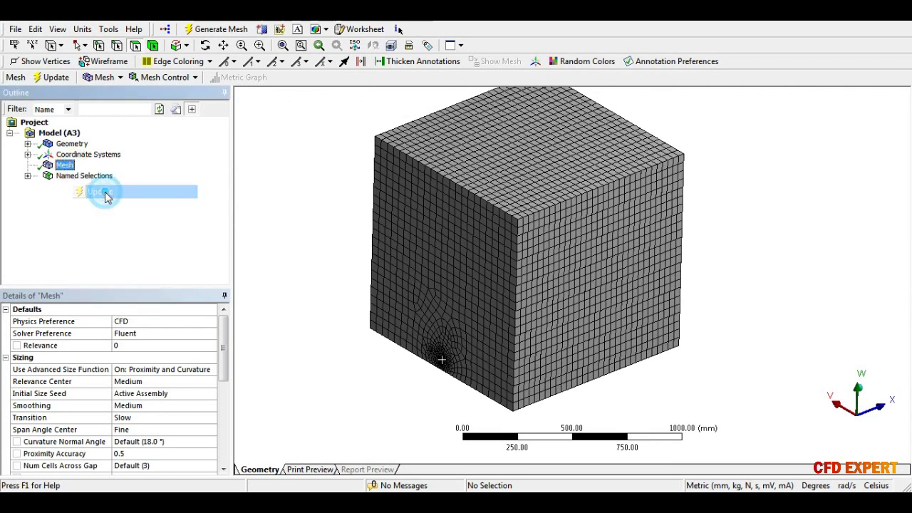
pyautogui.click(54, 78)
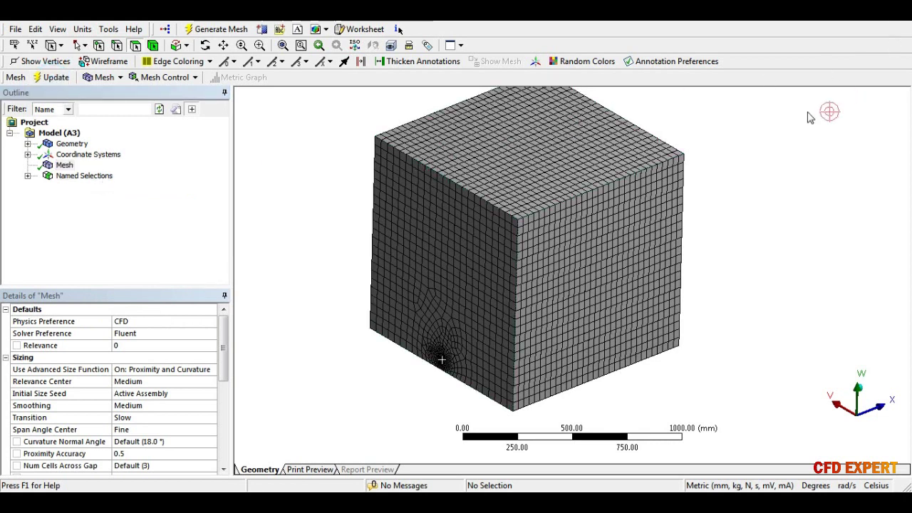
# Step: Expand Named Selections and inspect the side faces sw1 through sw4
pyautogui.click(27, 176)
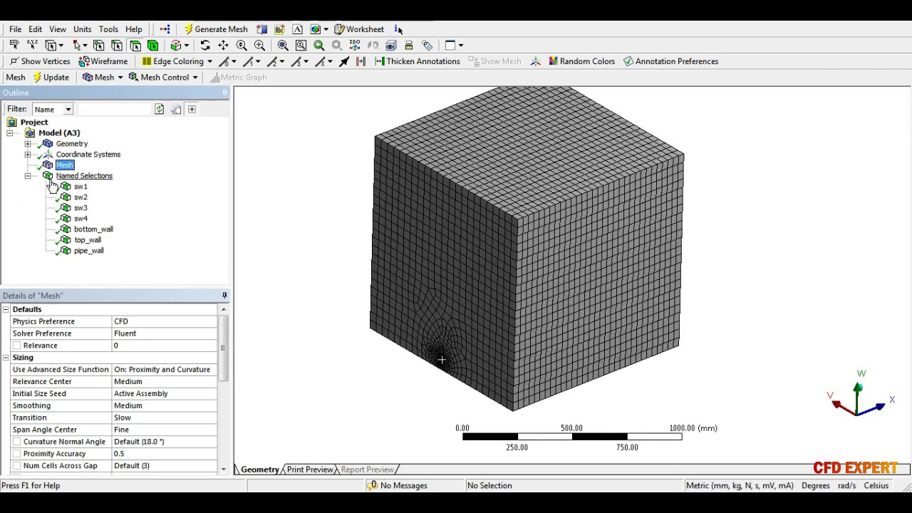
pyautogui.click(80, 186)
pyautogui.moveTo(304, 232)
pyautogui.mouseDown(button='middle')
pyautogui.moveTo(321, 212)
pyautogui.moveTo(448, 209)
pyautogui.moveTo(309, 287)
pyautogui.moveTo(423, 213)
pyautogui.moveTo(342, 228)
pyautogui.mouseUp(button='middle')
pyautogui.click(81, 198)
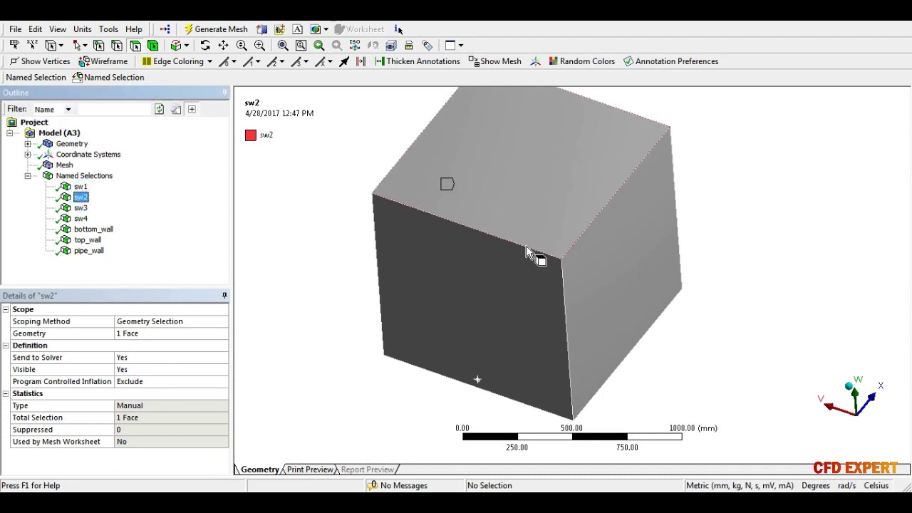
pyautogui.moveTo(529, 254); pyautogui.dragTo(610, 237, button='middle')
pyautogui.click(80, 209)
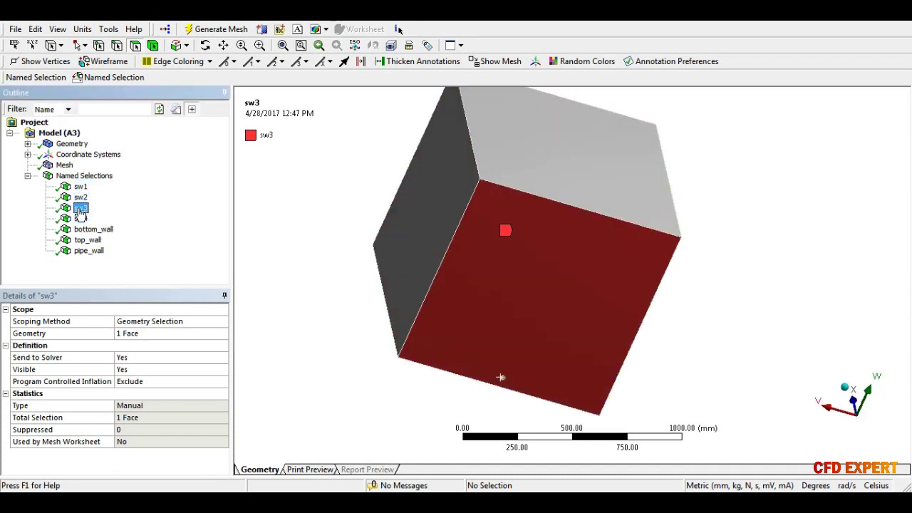
pyautogui.click(81, 218)
pyautogui.moveTo(646, 254); pyautogui.dragTo(590, 238, button='middle')
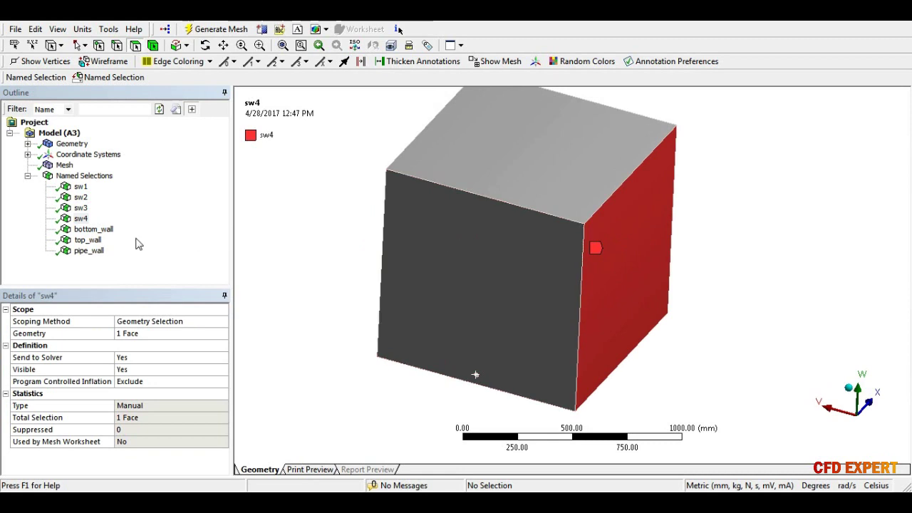
# Step: Inspect the bottom_wall, top_wall and pipe_wall faces
pyautogui.click(108, 229)
pyautogui.moveTo(373, 271); pyautogui.dragTo(456, 236, button='middle')
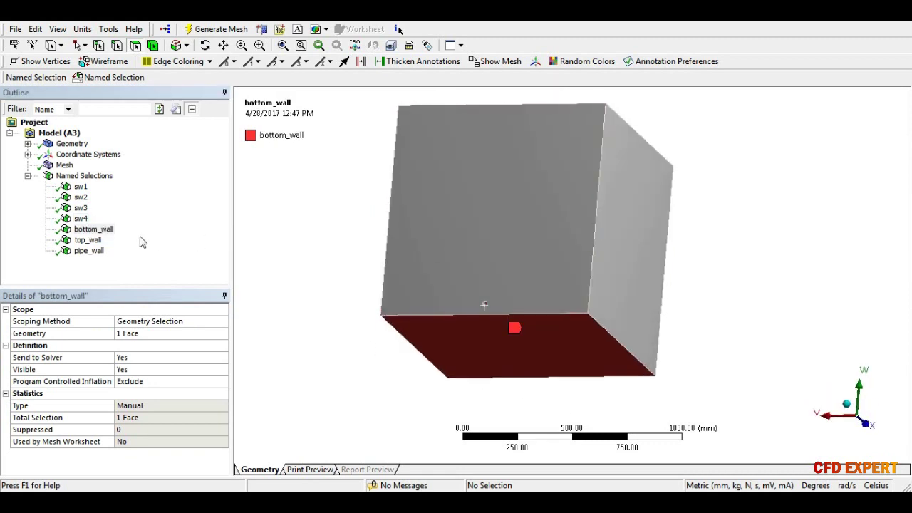
pyautogui.click(88, 240)
pyautogui.moveTo(425, 209)
pyautogui.mouseDown(button='middle')
pyautogui.moveTo(417, 251)
pyautogui.moveTo(336, 243)
pyautogui.moveTo(397, 228)
pyautogui.moveTo(407, 240)
pyautogui.mouseUp(button='middle')
pyautogui.click(88, 250)
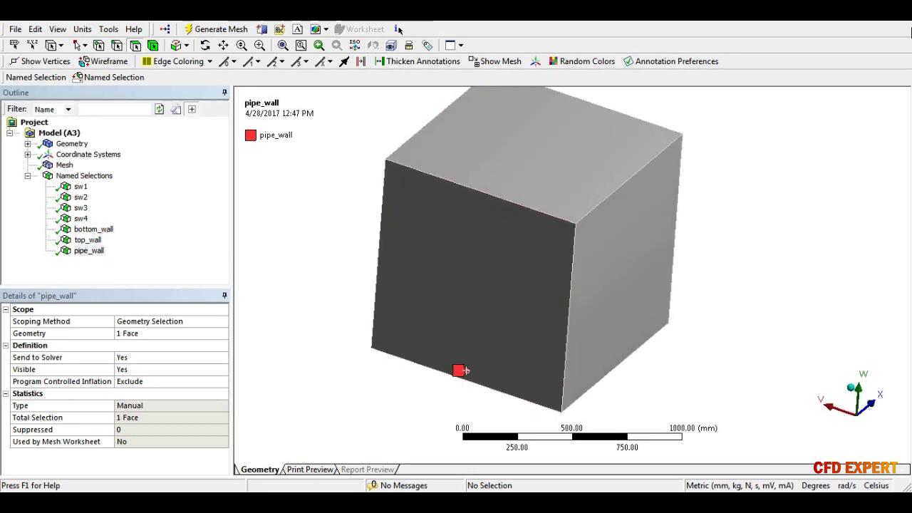
# Step: Close Meshing and launch Fluent from the Fluid Flow Setup cell with default options
pyautogui.click(901, 22)
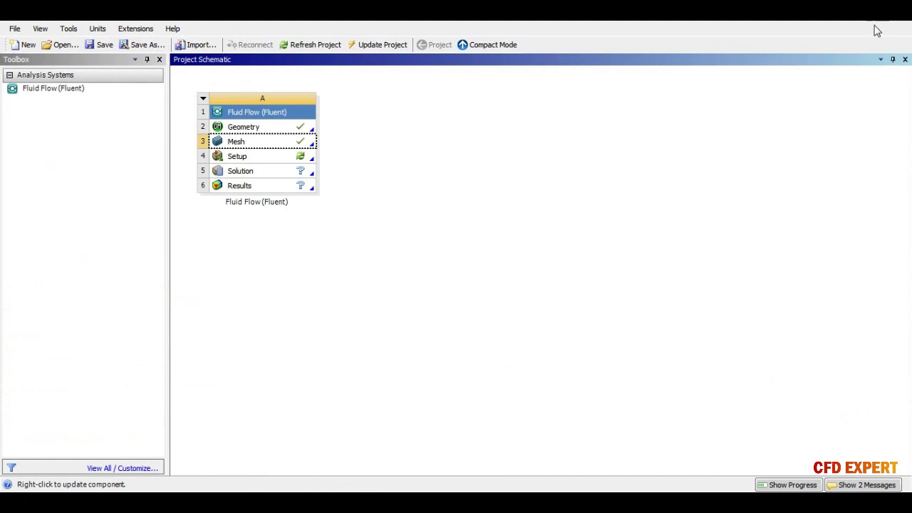
pyautogui.click(409, 162)
pyautogui.doubleClick(301, 159)
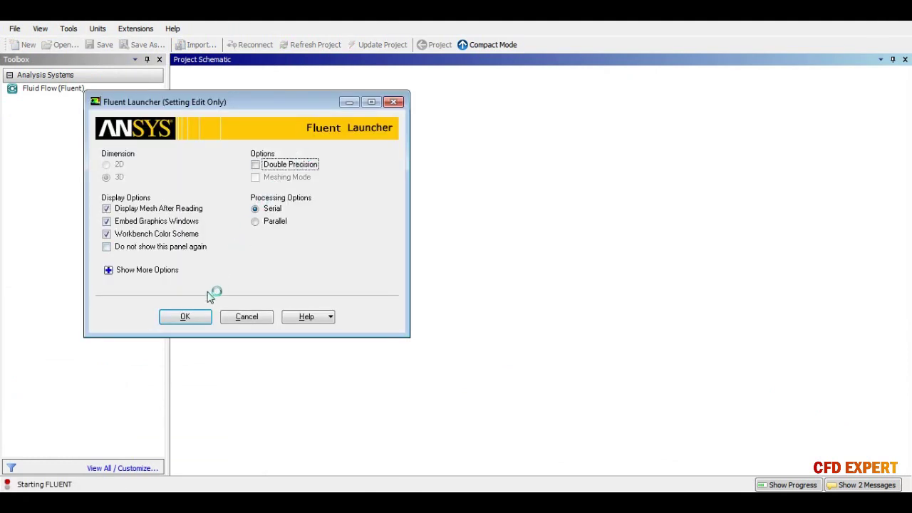
pyautogui.click(198, 316)
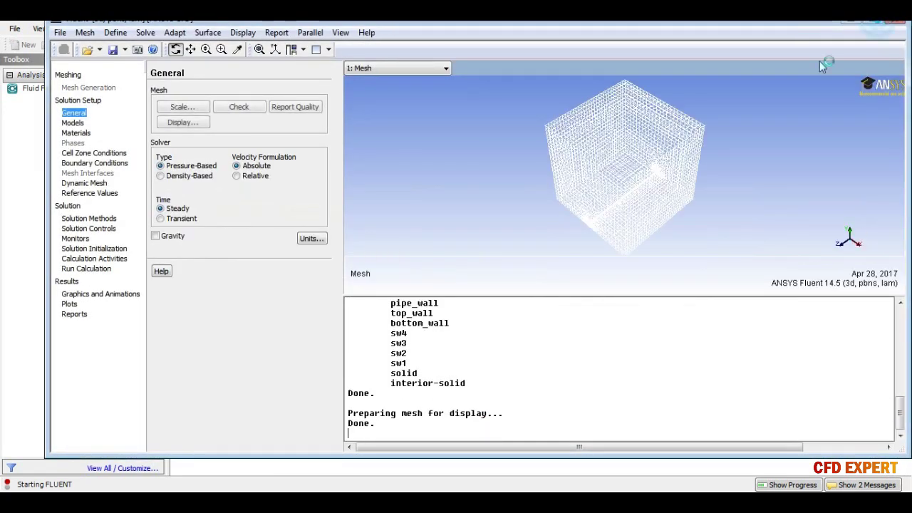
# Step: Use a transient solver with gravity enabled at -9.81 m/s² in Y
pyautogui.click(870, 20)
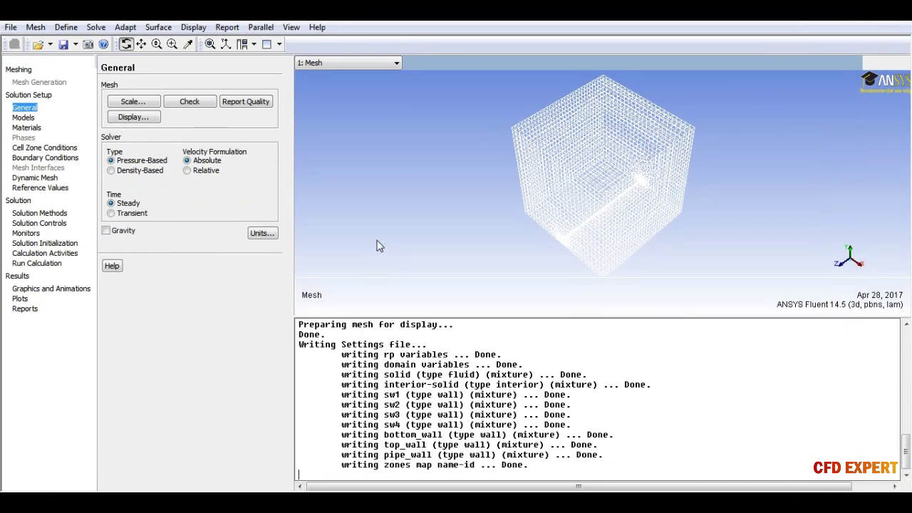
pyautogui.moveTo(557, 226); pyautogui.dragTo(585, 204)
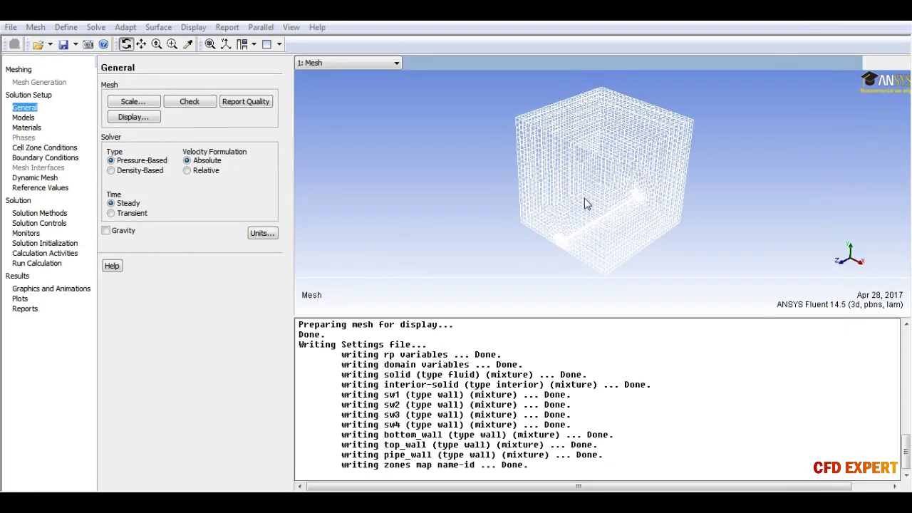
pyautogui.click(111, 213)
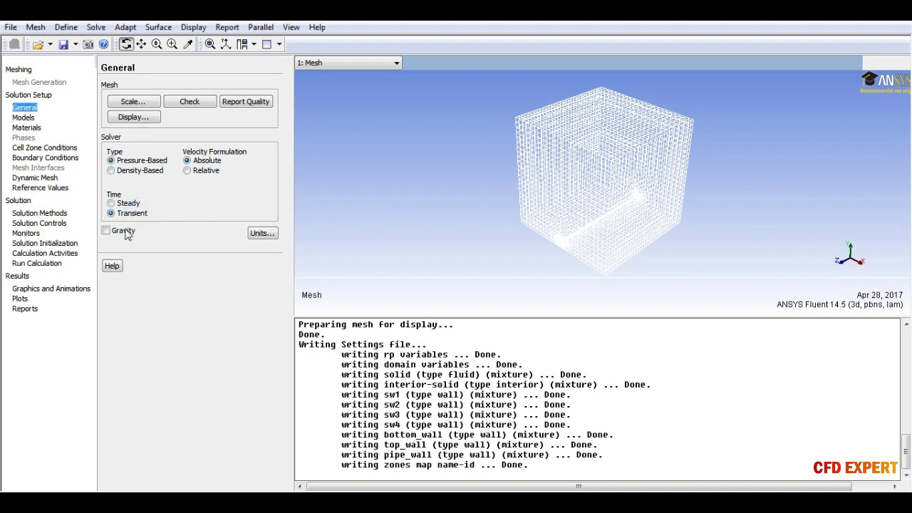
pyautogui.click(105, 230)
pyautogui.doubleClick(148, 281)
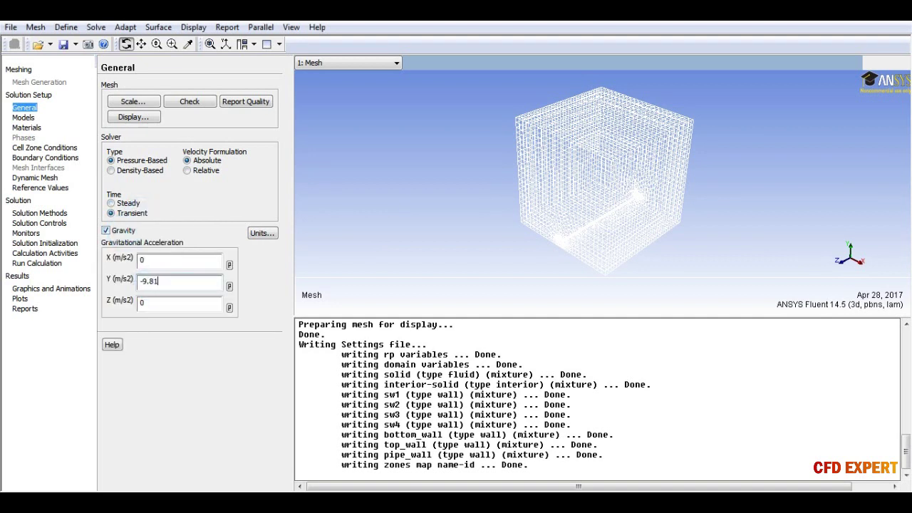
pyautogui.click(27, 119)
# Step: Enable Volume of Fluid multiphase with 3 phases and the implicit scheme
pyautogui.doubleClick(134, 100)
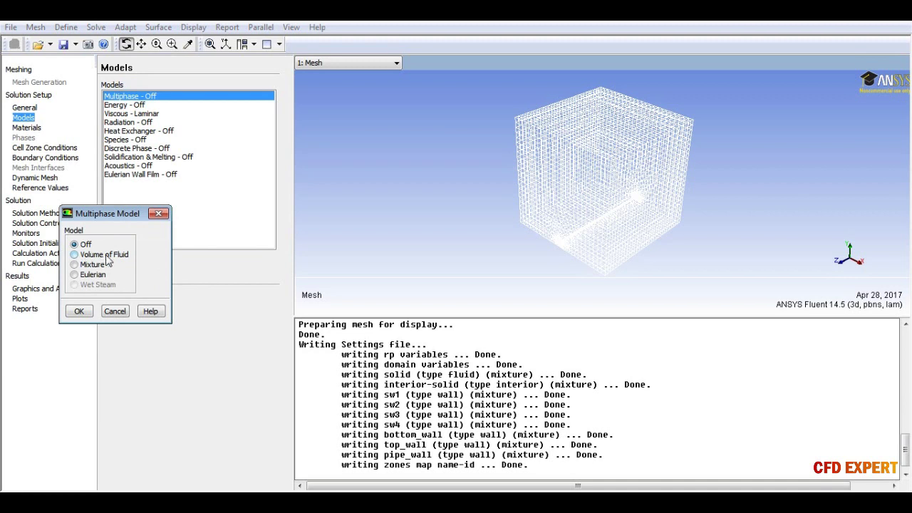
pyautogui.click(74, 254)
pyautogui.moveTo(186, 199); pyautogui.dragTo(158, 205)
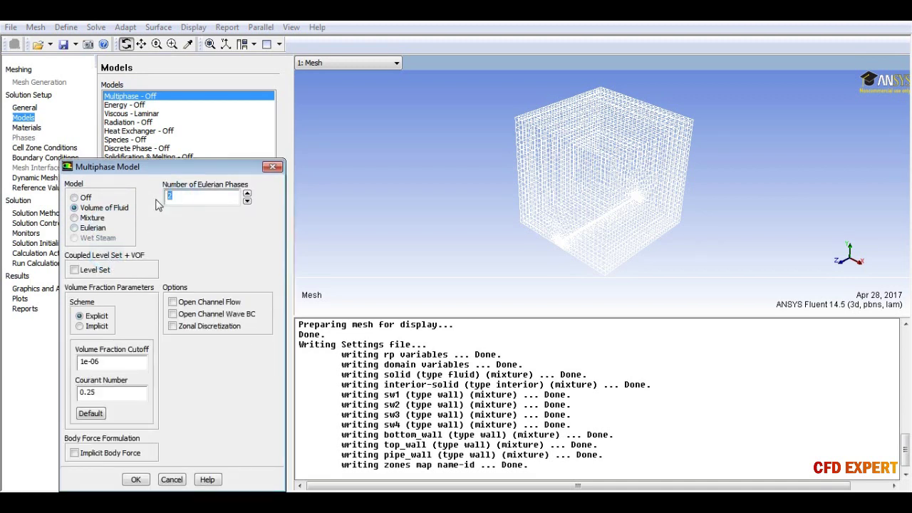
pyautogui.click(247, 195)
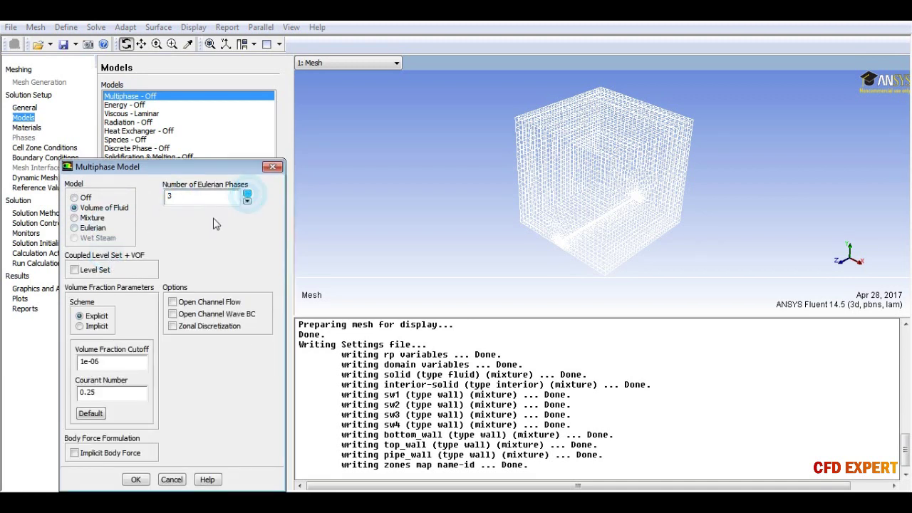
pyautogui.click(80, 326)
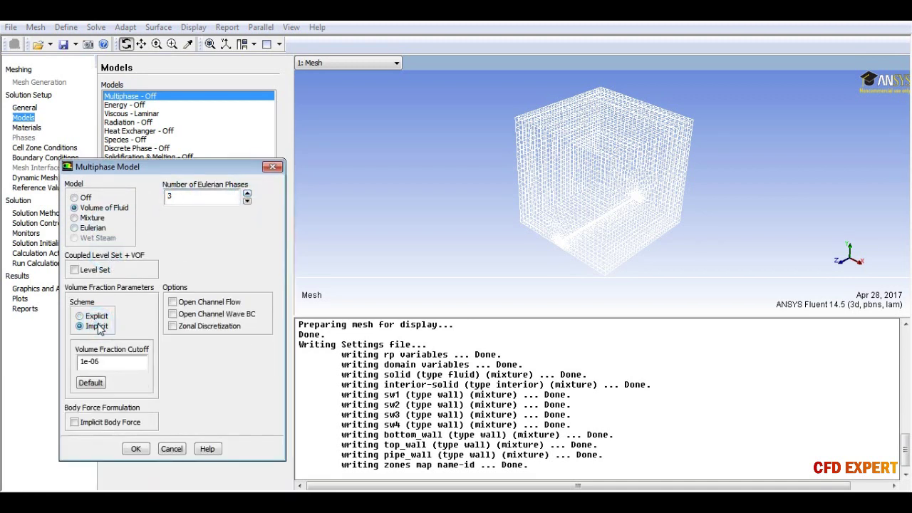
pyautogui.click(136, 448)
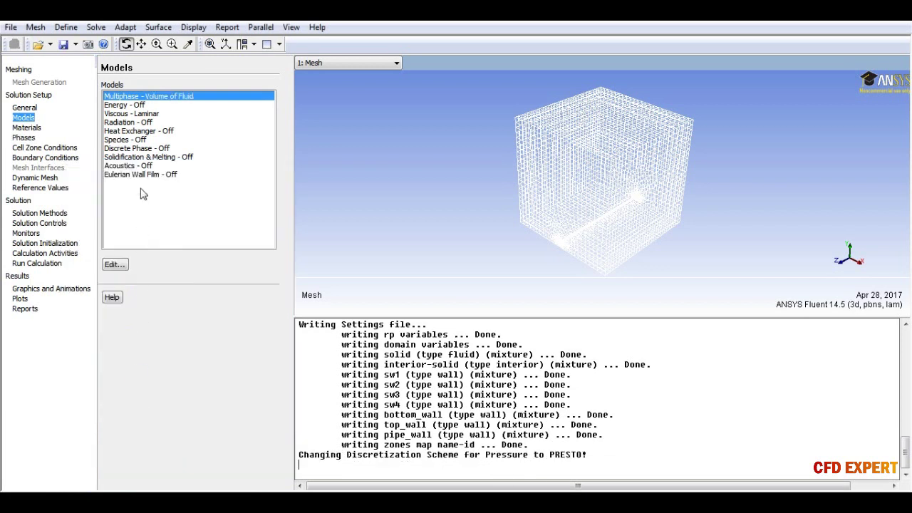
# Step: Turn on the energy equation
pyautogui.doubleClick(135, 105)
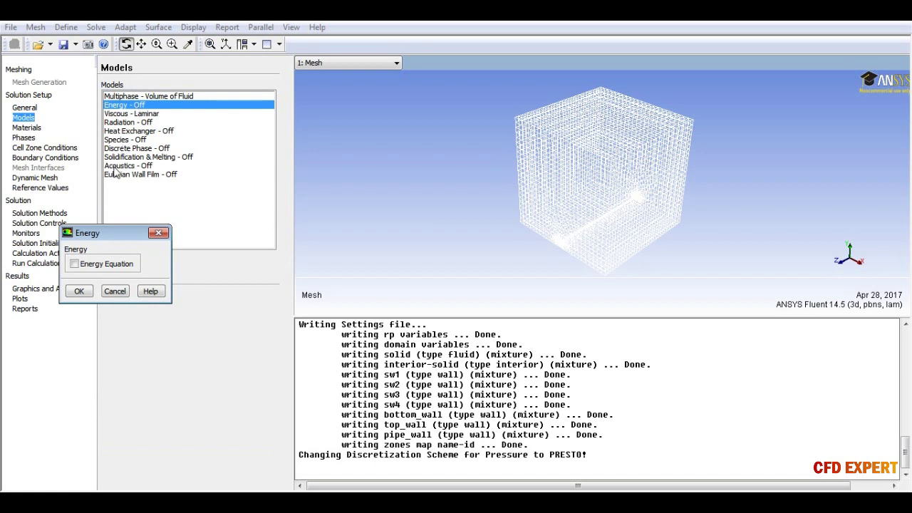
pyautogui.click(74, 264)
pyautogui.click(79, 291)
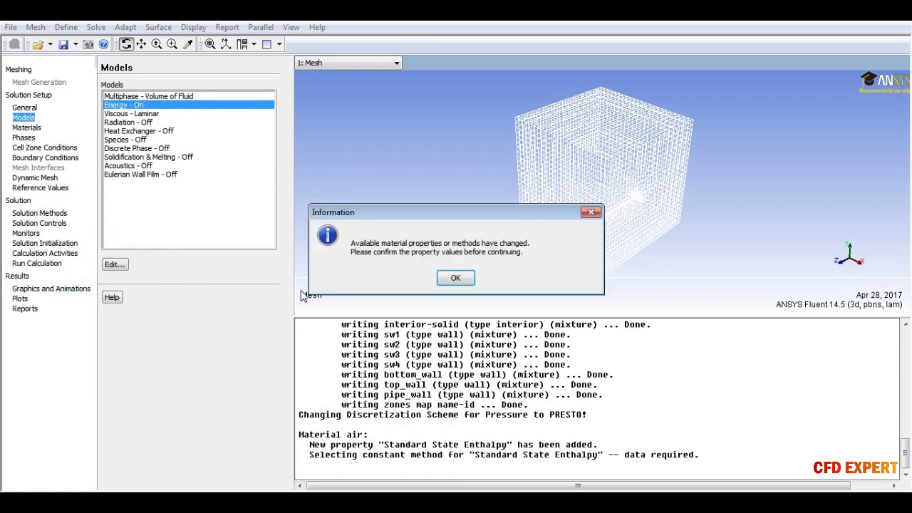
pyautogui.click(455, 278)
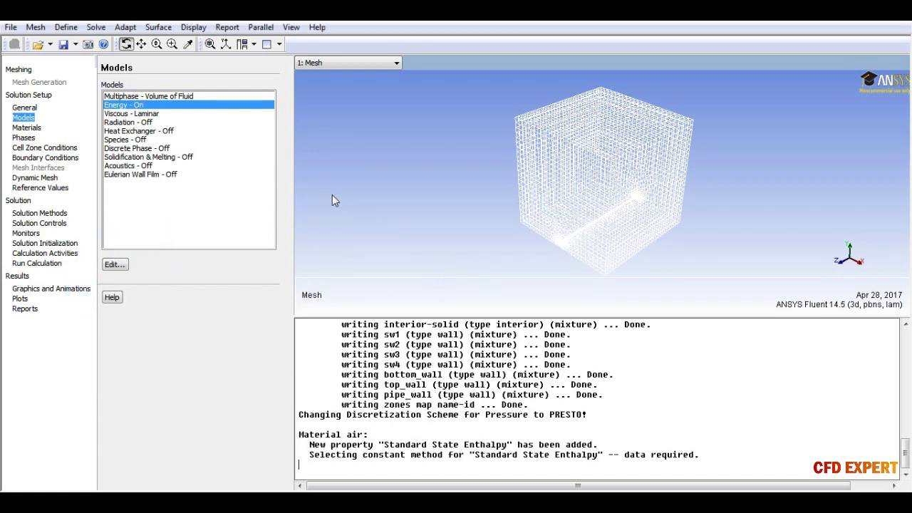
# Step: Set the viscous model to RNG k-epsilon turbulence
pyautogui.click(153, 116)
pyautogui.click(116, 264)
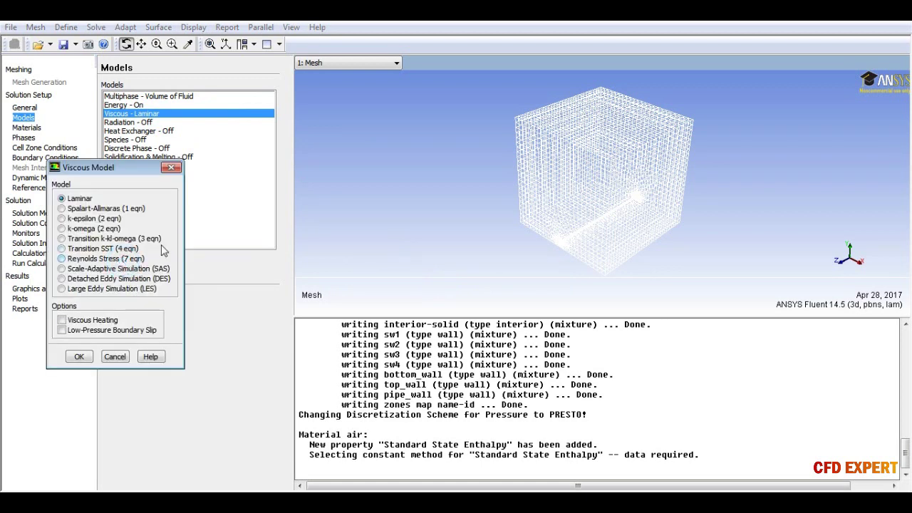
pyautogui.click(90, 221)
pyautogui.click(81, 330)
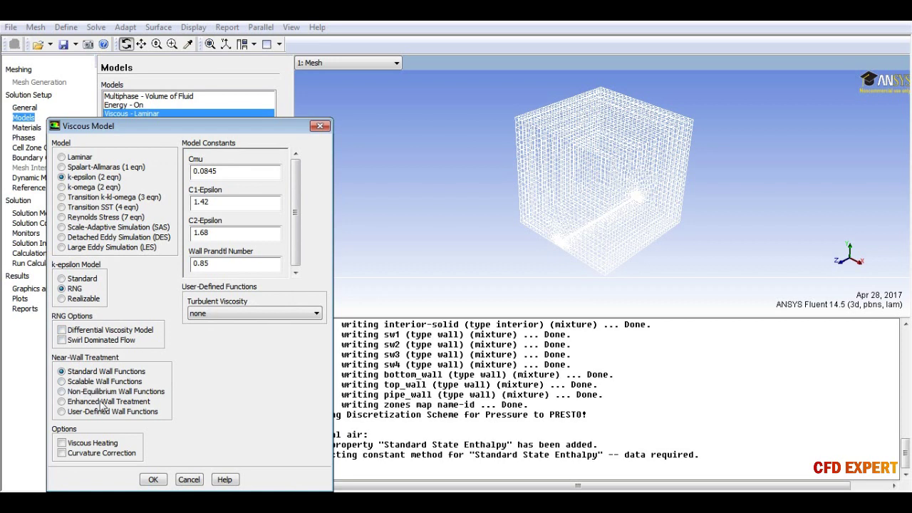
pyautogui.click(151, 479)
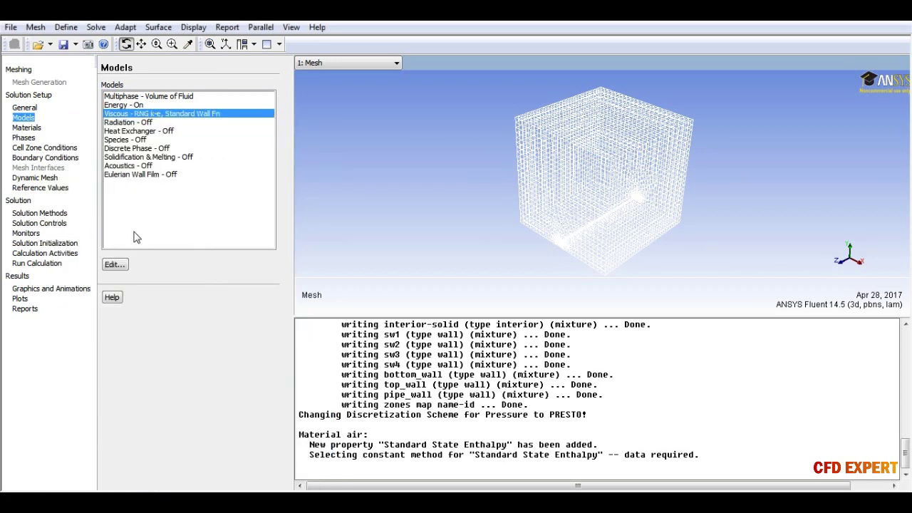
pyautogui.doubleClick(123, 124)
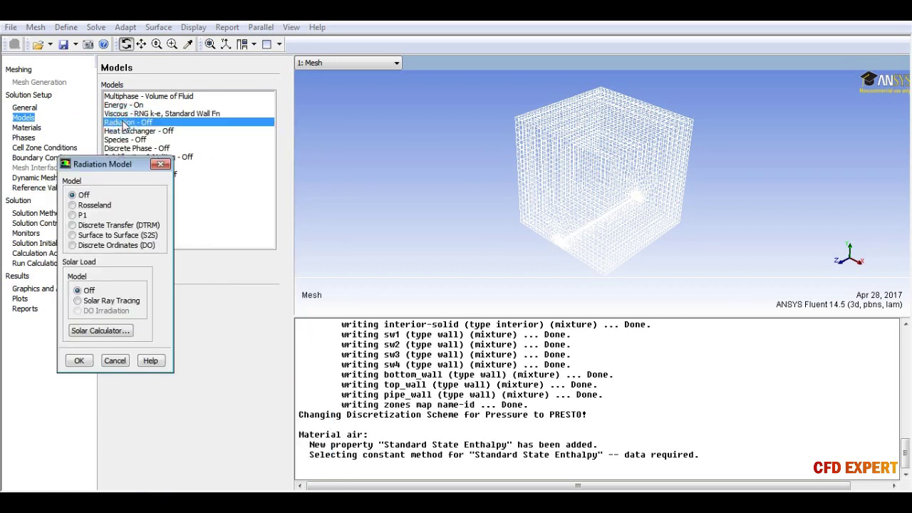
# Step: Use DTRM radiation with solar ray tracing, direct and diffuse irradiation from solar-calculator
pyautogui.click(72, 225)
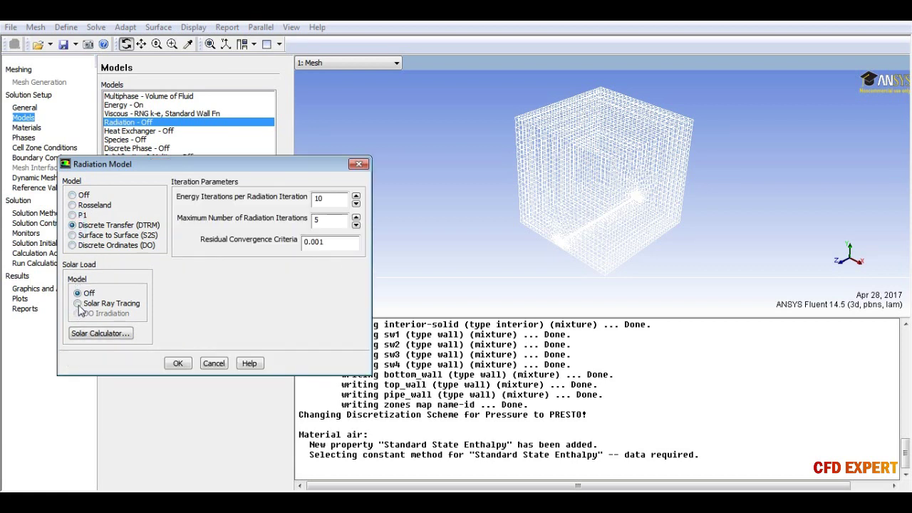
pyautogui.click(78, 303)
pyautogui.click(356, 355)
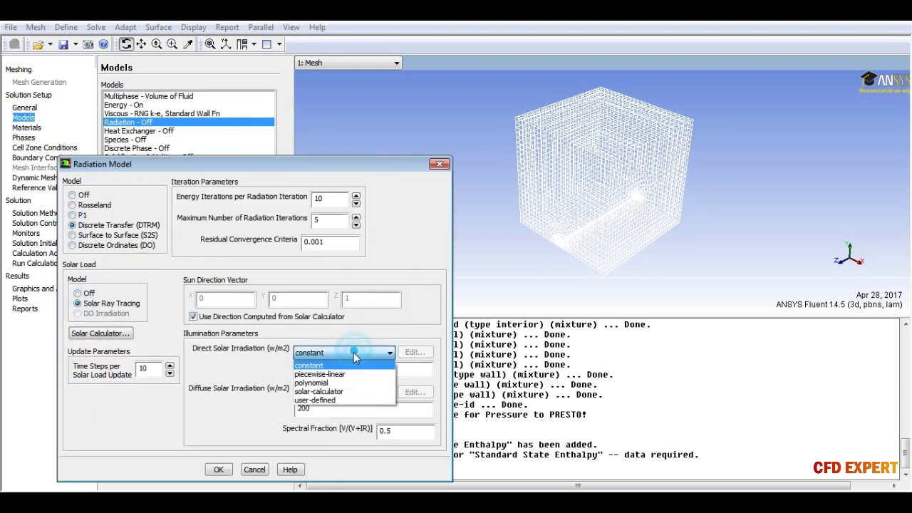
pyautogui.click(319, 391)
pyautogui.click(328, 392)
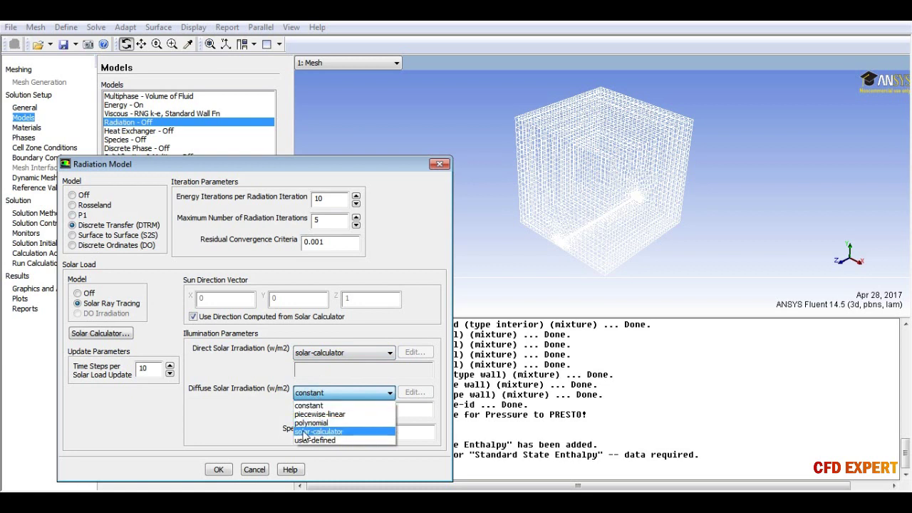
pyautogui.click(321, 432)
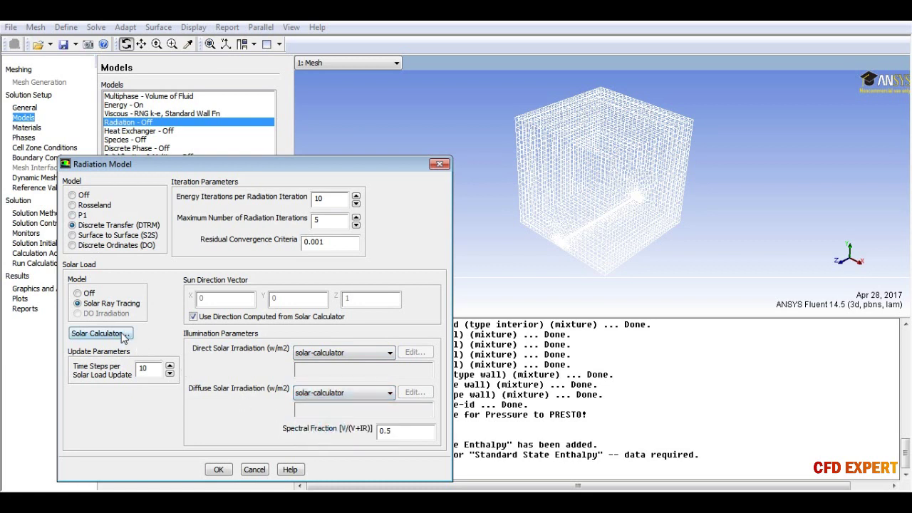
pyautogui.click(100, 333)
# Step: Set solar calculator longitude 76, latitude 26 and timezone +5.30
pyautogui.doubleClick(264, 249)
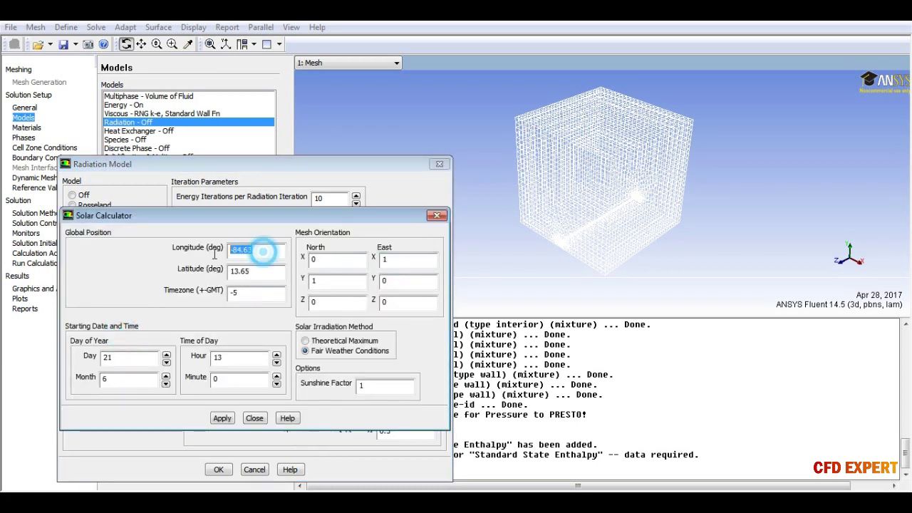
pyautogui.write('76')
pyautogui.doubleClick(257, 271)
pyautogui.doubleClick(231, 294)
pyautogui.write('5.3')
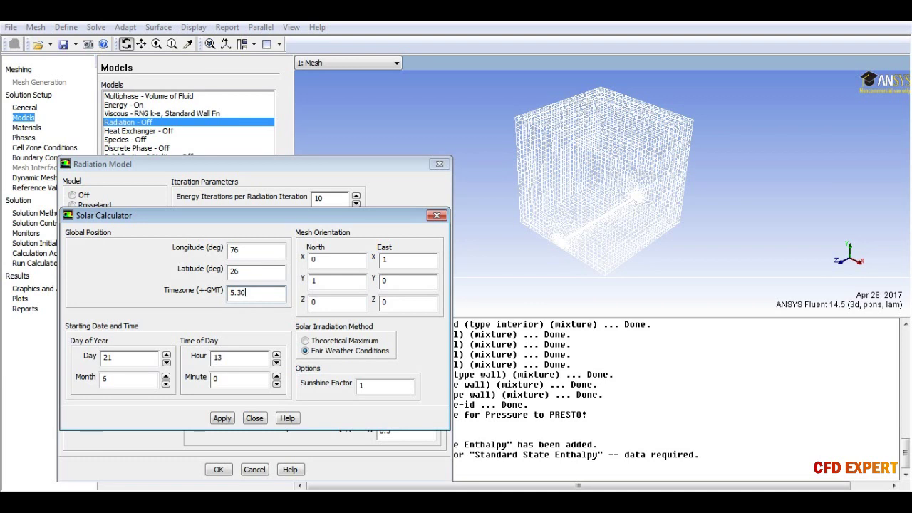
pyautogui.moveTo(607, 168); pyautogui.dragTo(593, 185)
pyautogui.moveTo(774, 230); pyautogui.dragTo(764, 228)
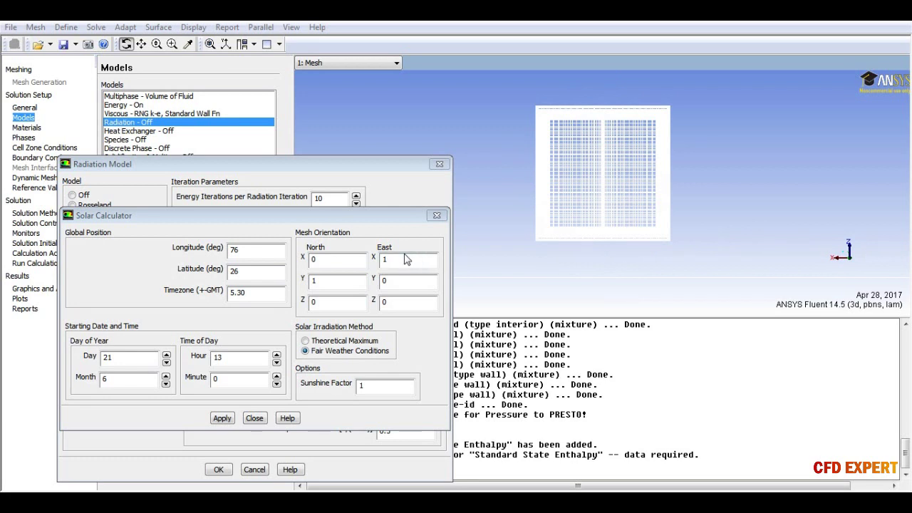
# Step: Set north to -1,0,0, east to 0,0,-1, sunshine factor 0.8, and apply
pyautogui.doubleClick(322, 259)
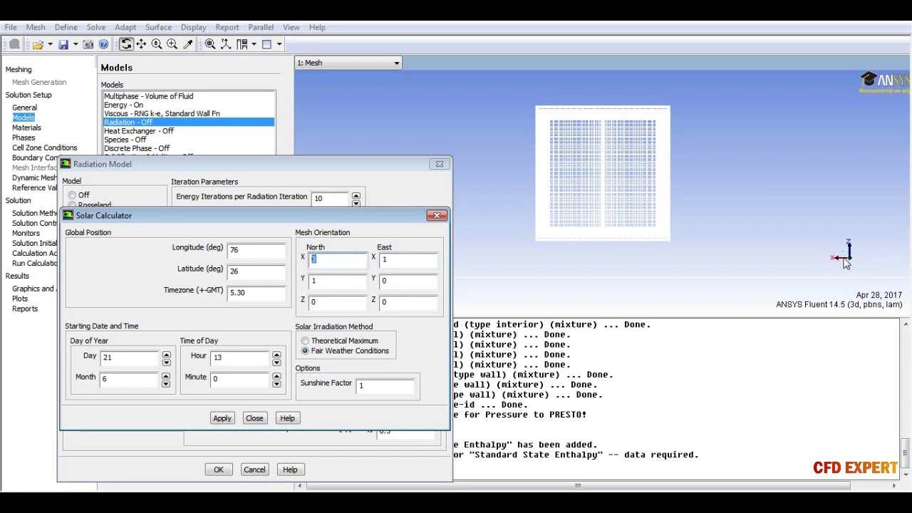
pyautogui.doubleClick(317, 261)
pyautogui.write('-1')
pyautogui.doubleClick(319, 282)
pyautogui.write('0')
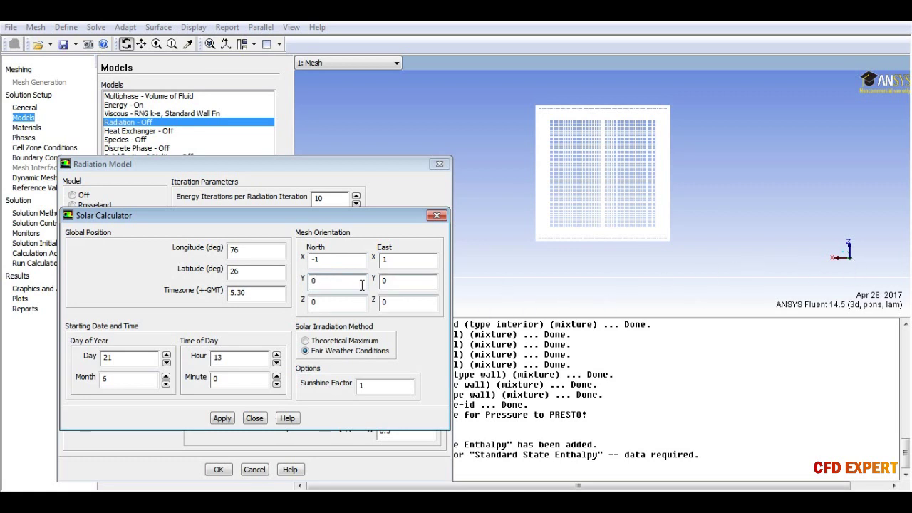
pyautogui.doubleClick(393, 262)
pyautogui.write('-')
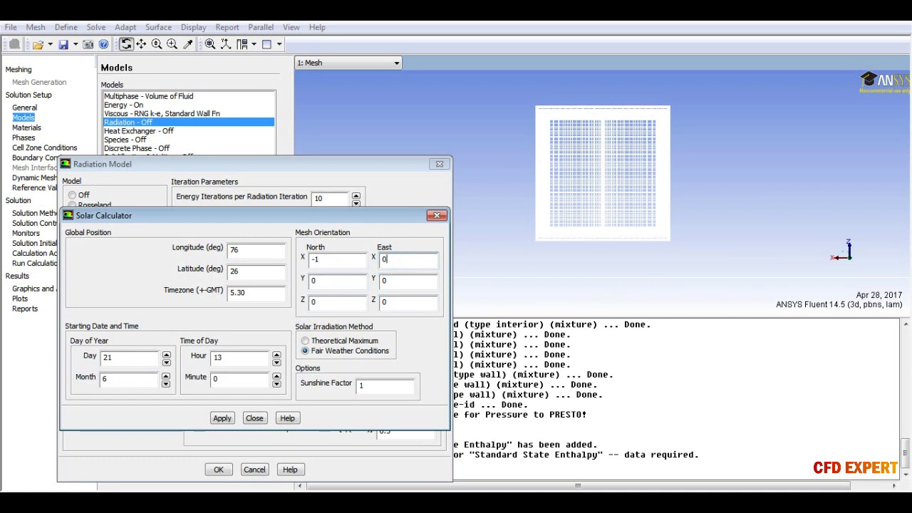
pyautogui.doubleClick(384, 302)
pyautogui.doubleClick(371, 386)
pyautogui.write('0.8')
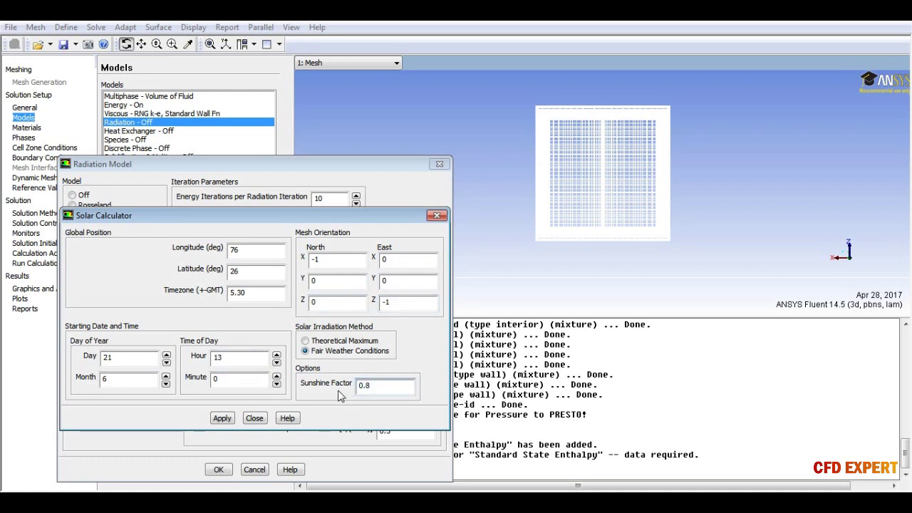
pyautogui.click(222, 418)
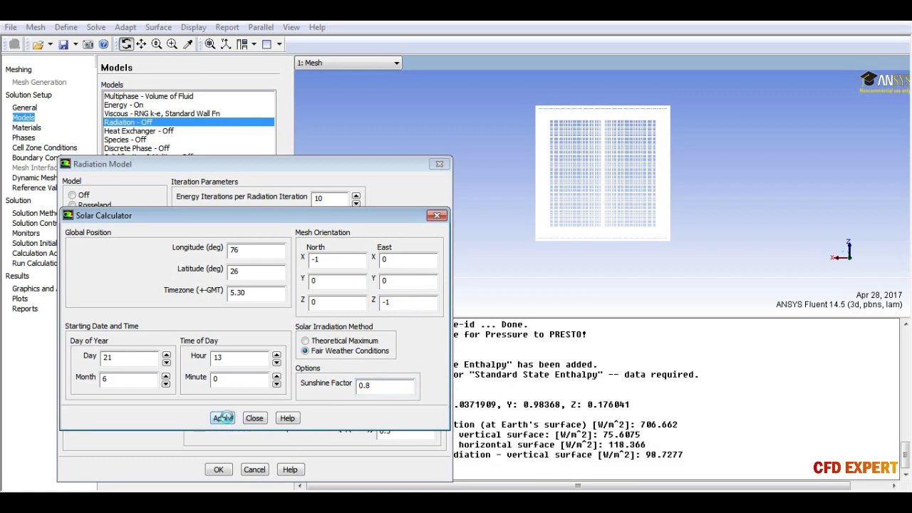
# Step: Confirm DTRM radiation with default ray settings and write FFF.ray, tracing all 21832 rays
pyautogui.click(251, 419)
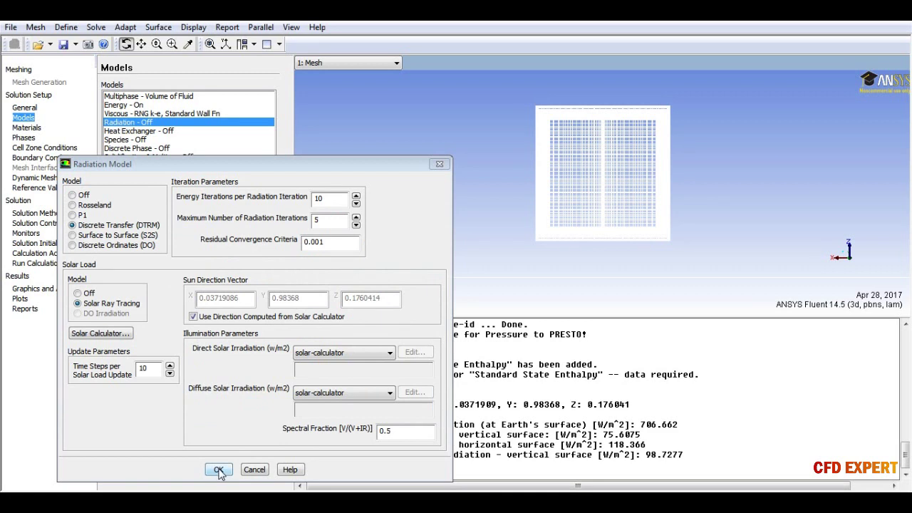
pyautogui.click(219, 470)
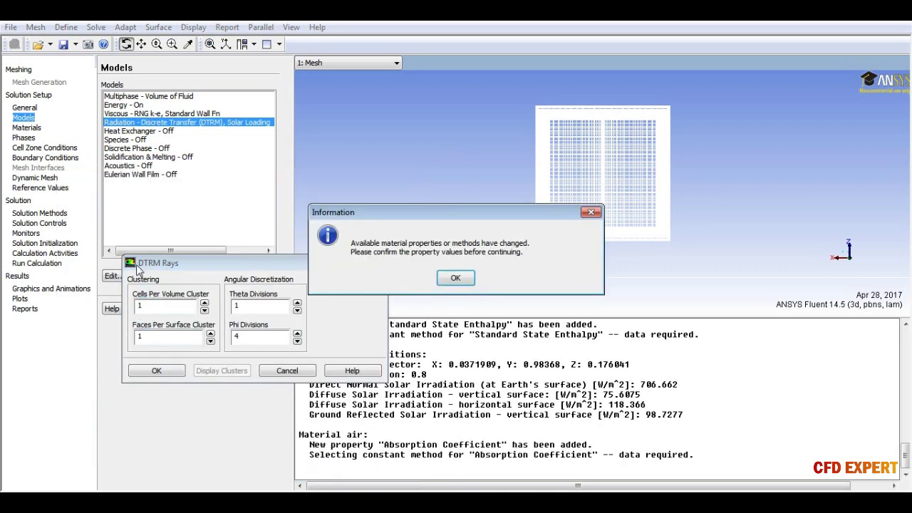
pyautogui.click(456, 278)
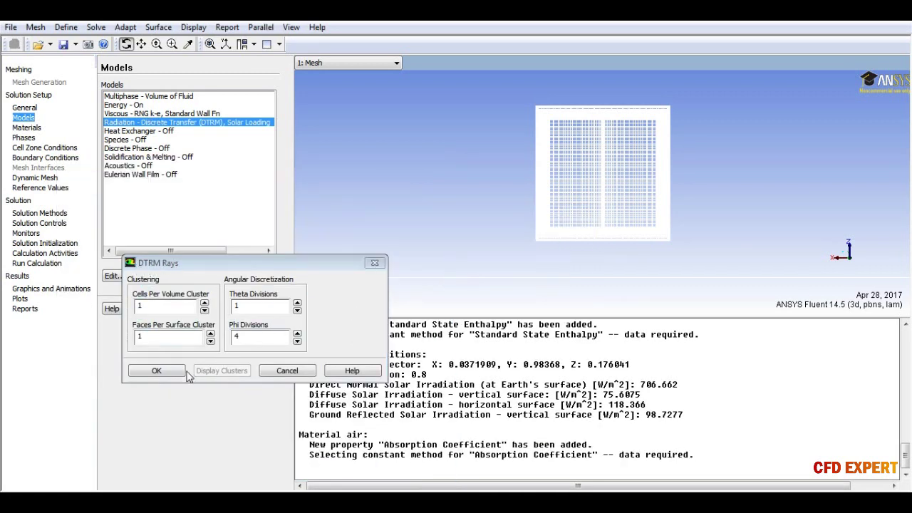
pyautogui.click(157, 370)
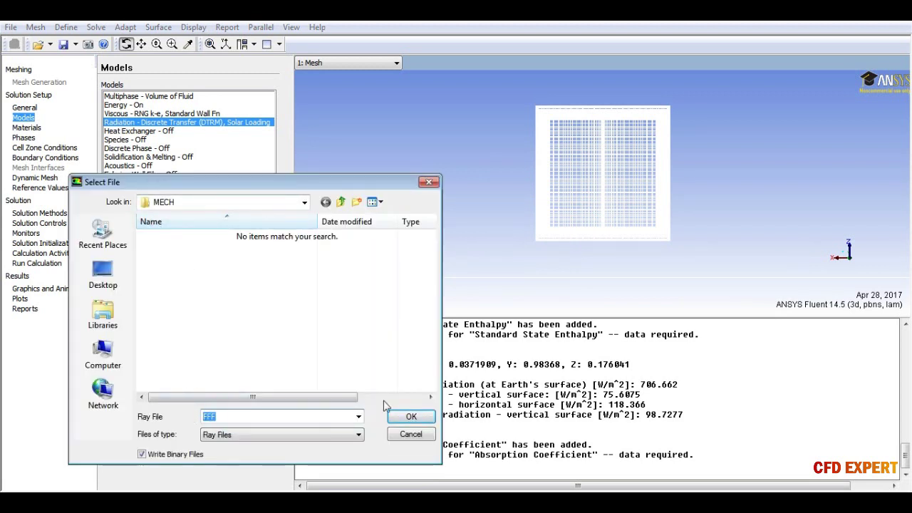
pyautogui.click(409, 417)
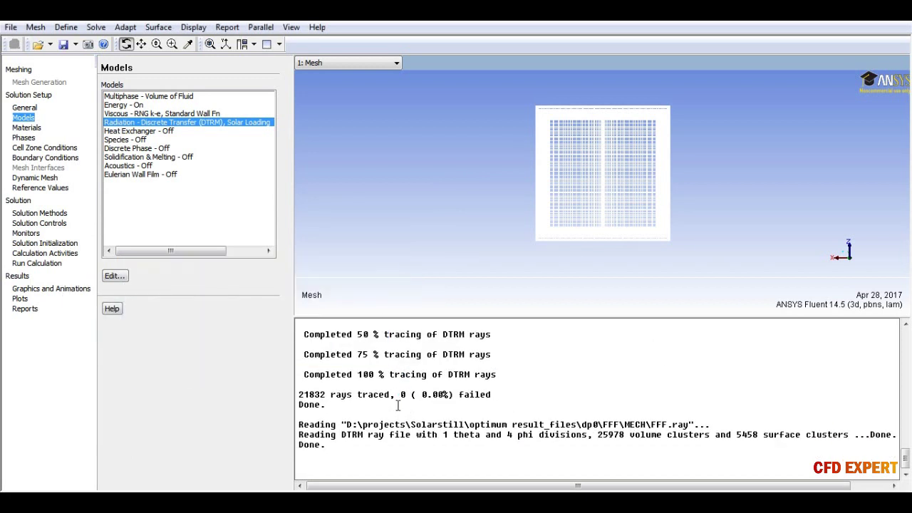
pyautogui.moveTo(306, 371); pyautogui.dragTo(491, 374)
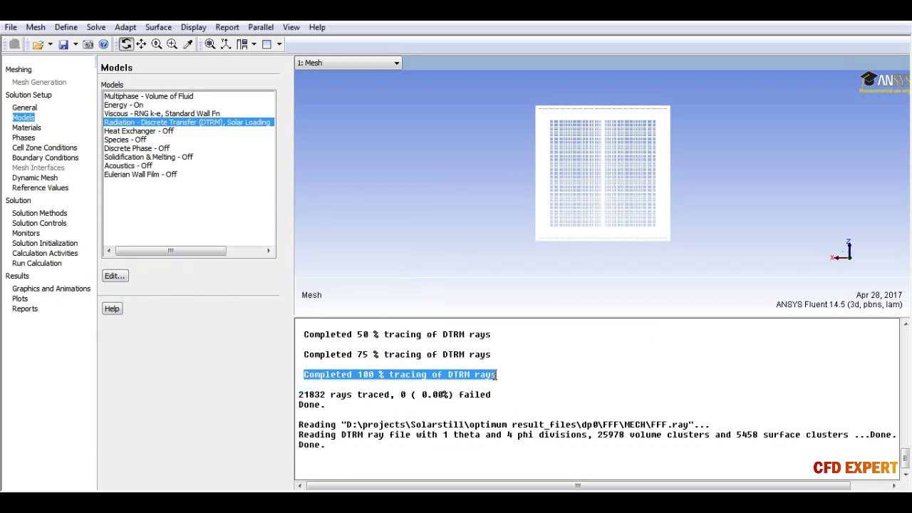
pyautogui.moveTo(313, 394); pyautogui.dragTo(395, 394)
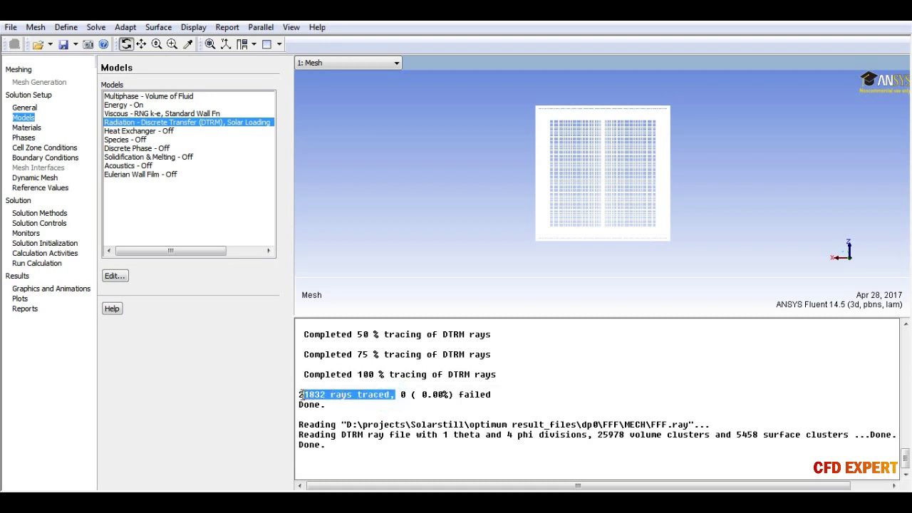
pyautogui.moveTo(298, 404); pyautogui.dragTo(327, 405)
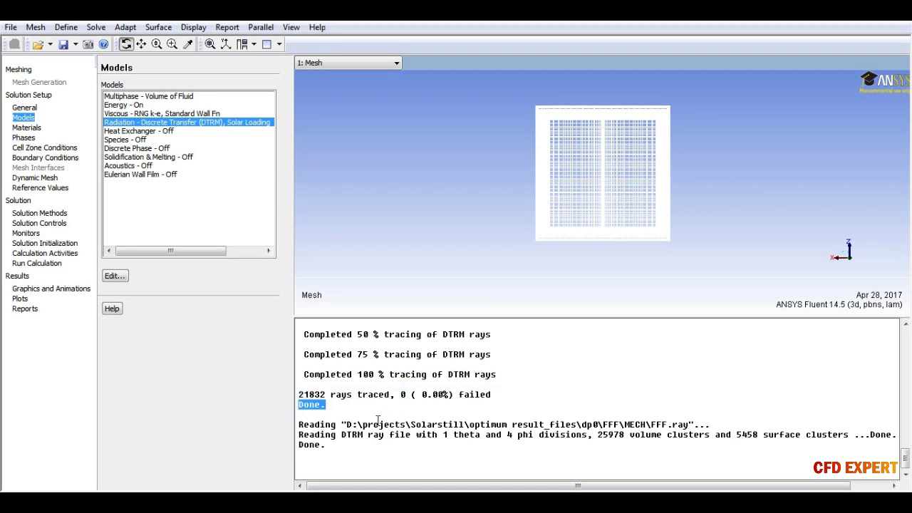
# Step: Copy water-liquid from the Fluent database into the case materials
pyautogui.click(28, 129)
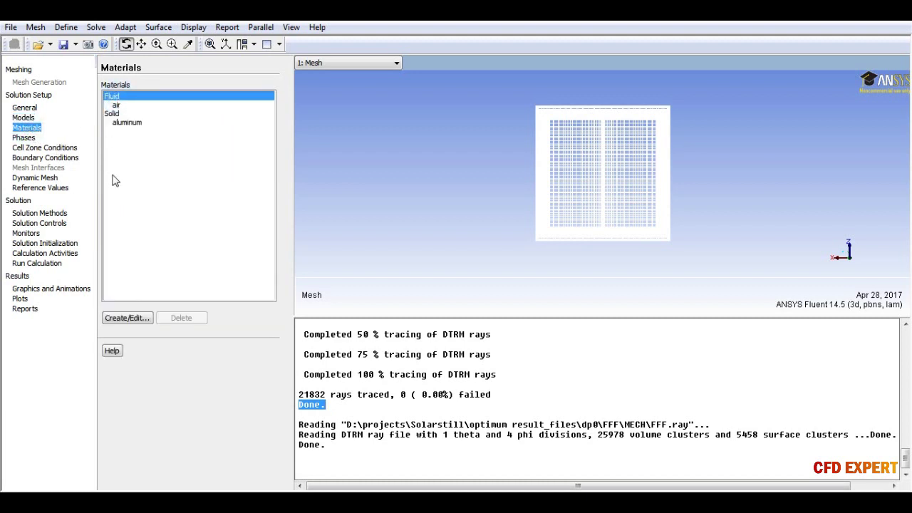
pyautogui.click(127, 319)
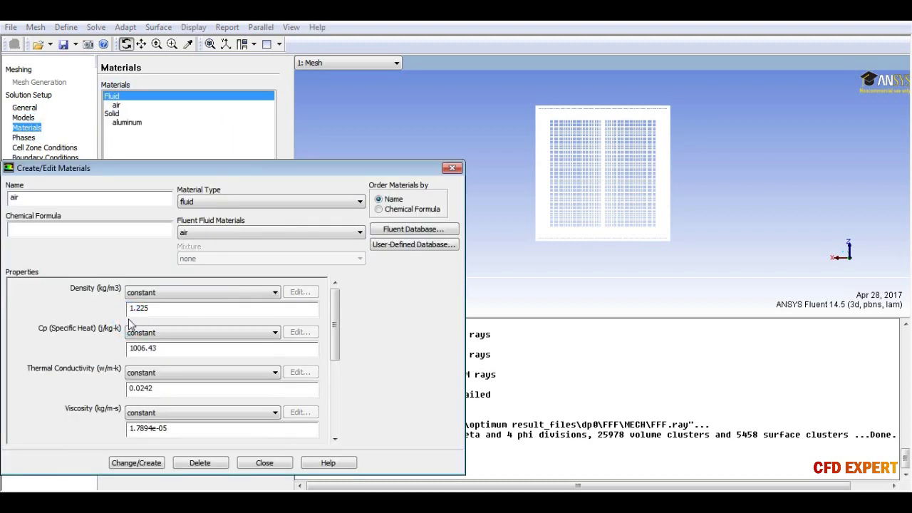
pyautogui.click(400, 231)
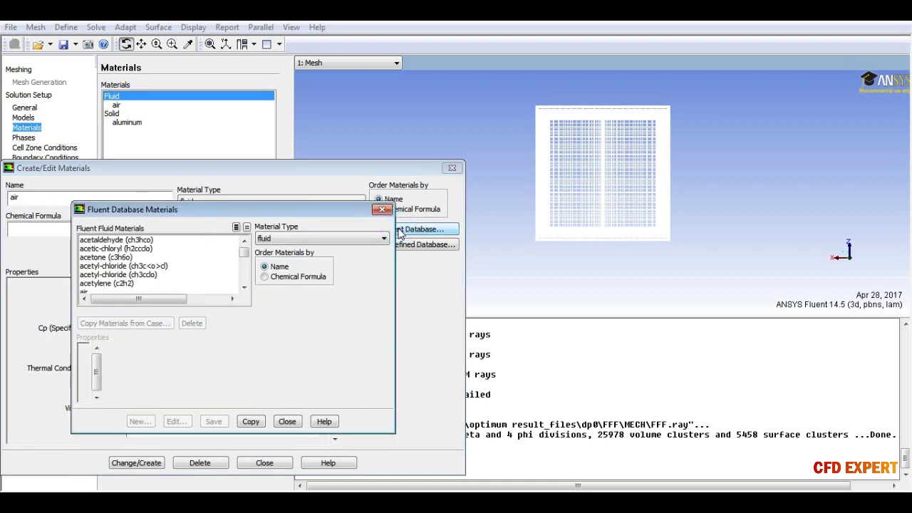
pyautogui.moveTo(244, 252); pyautogui.dragTo(245, 277)
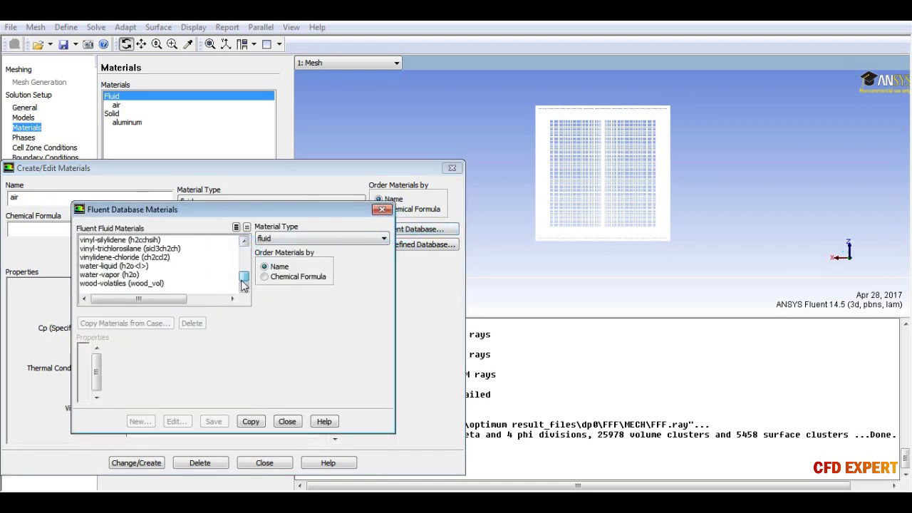
pyautogui.click(161, 266)
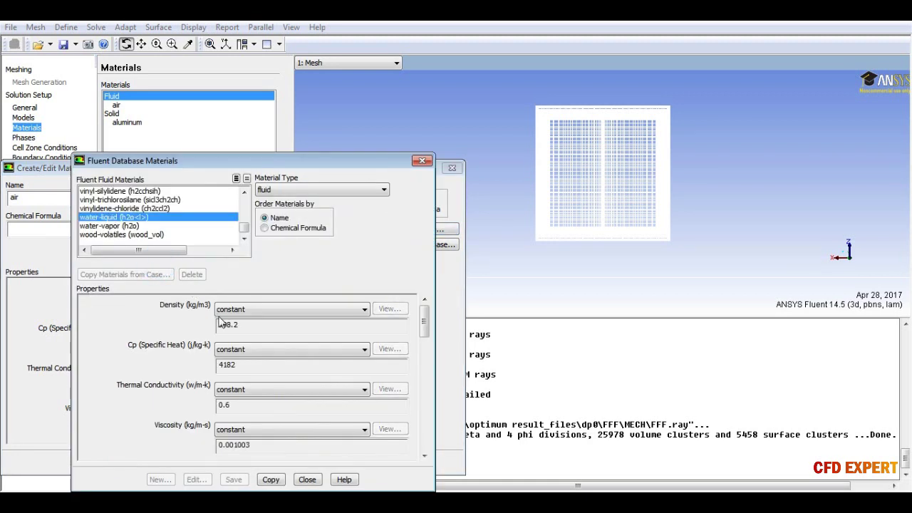
pyautogui.click(270, 480)
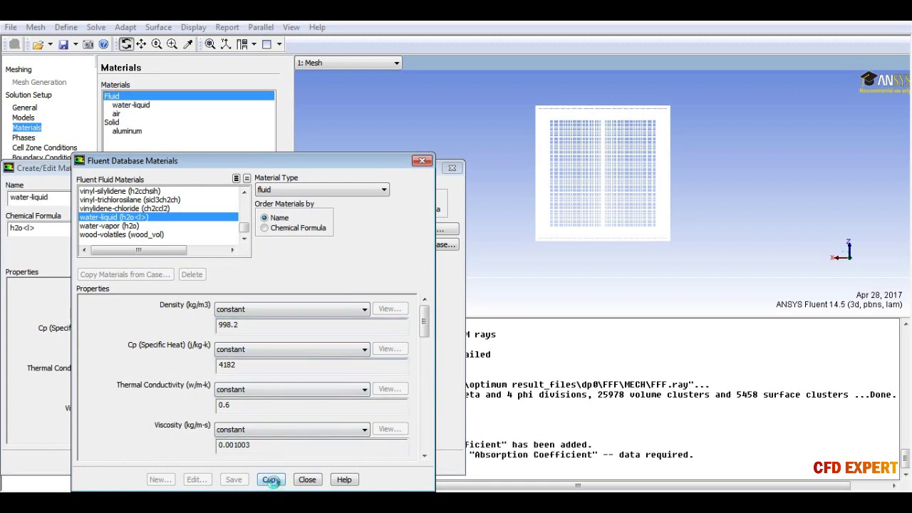
pyautogui.click(309, 481)
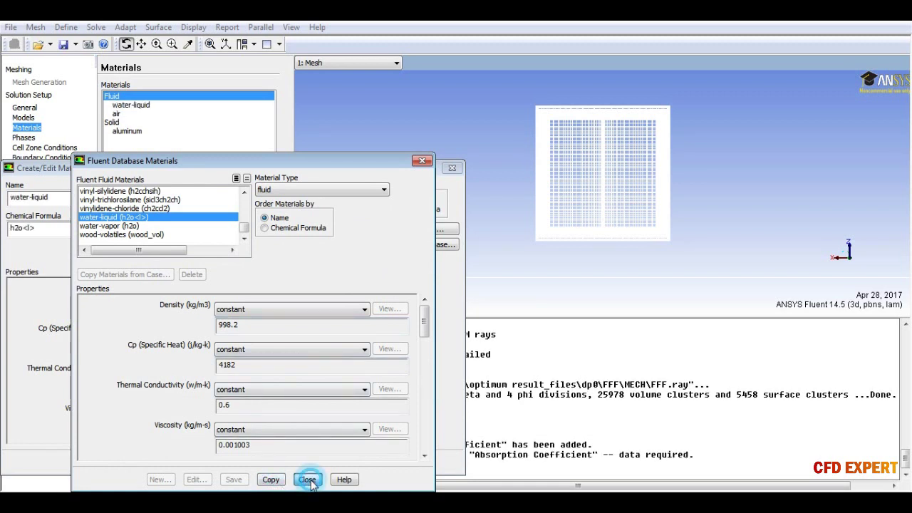
pyautogui.click(268, 464)
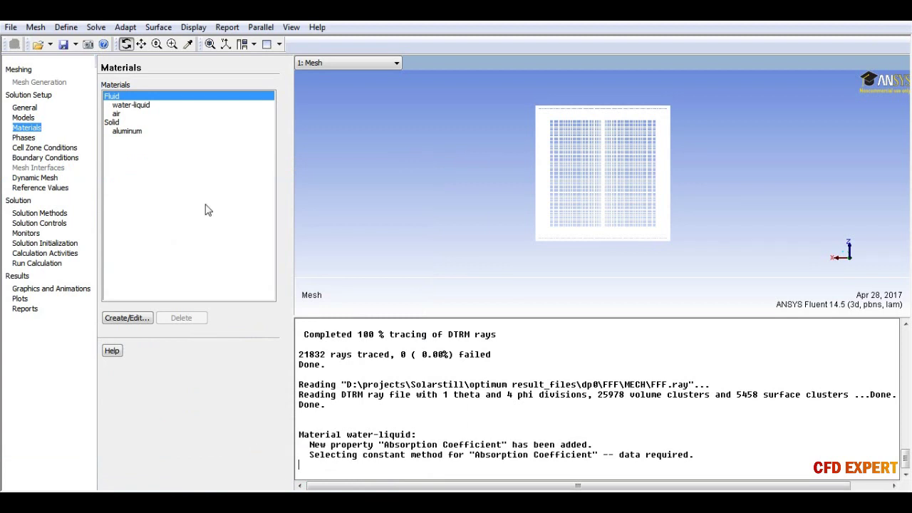
# Step: Select water-liquid, then switch to the Solid materials category
pyautogui.click(135, 106)
pyautogui.click(112, 124)
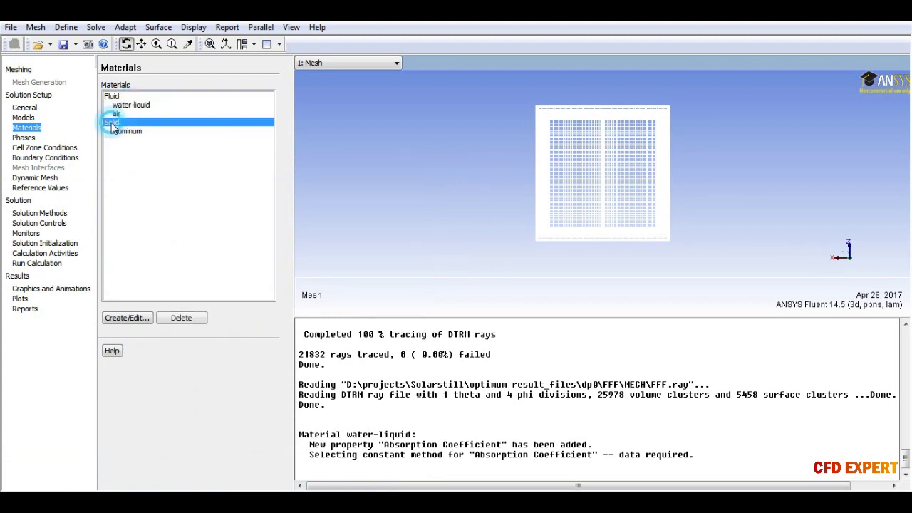
pyautogui.click(132, 105)
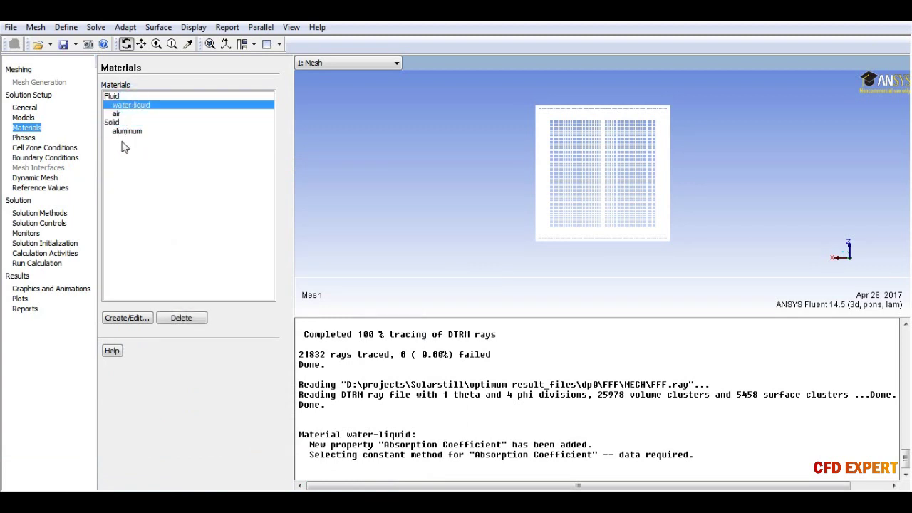
pyautogui.click(113, 122)
# Step: Edit the solid material into glass: density 2500, Cp 750, thermal conductivity 1.15
pyautogui.click(140, 313)
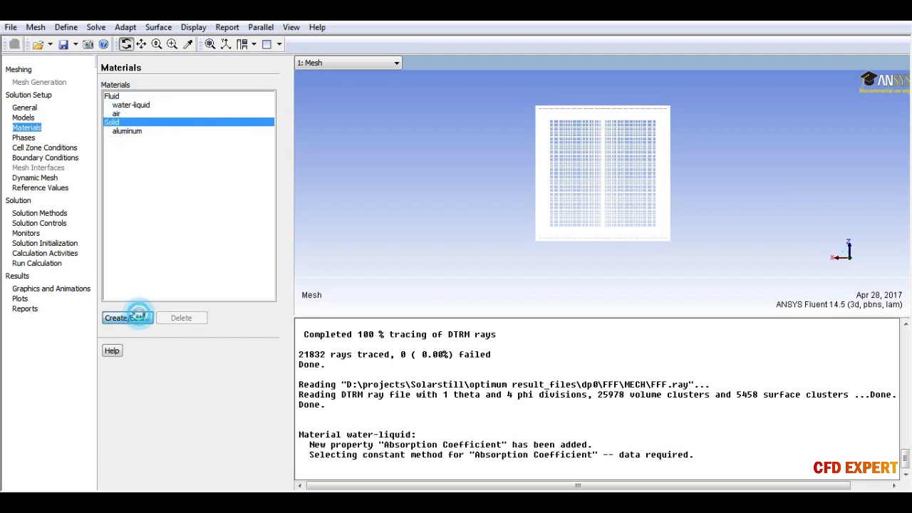
pyautogui.doubleClick(57, 202)
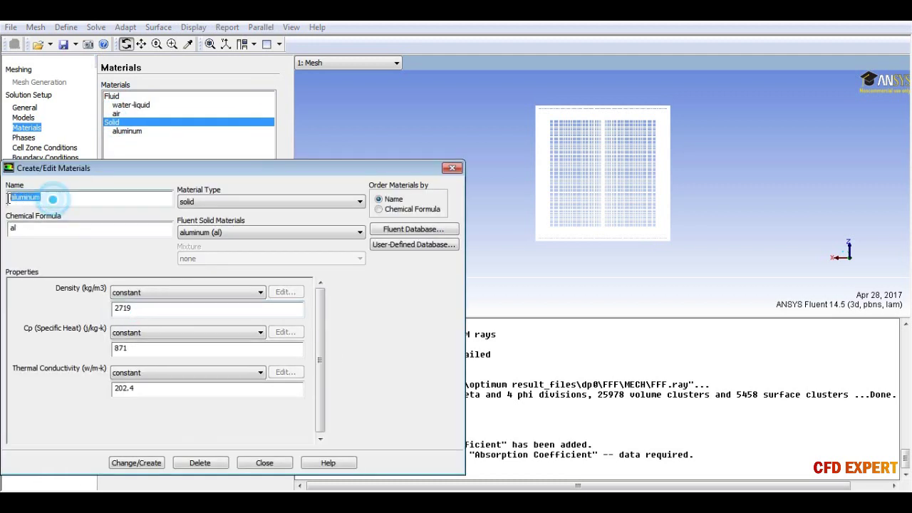
pyautogui.write('glass')
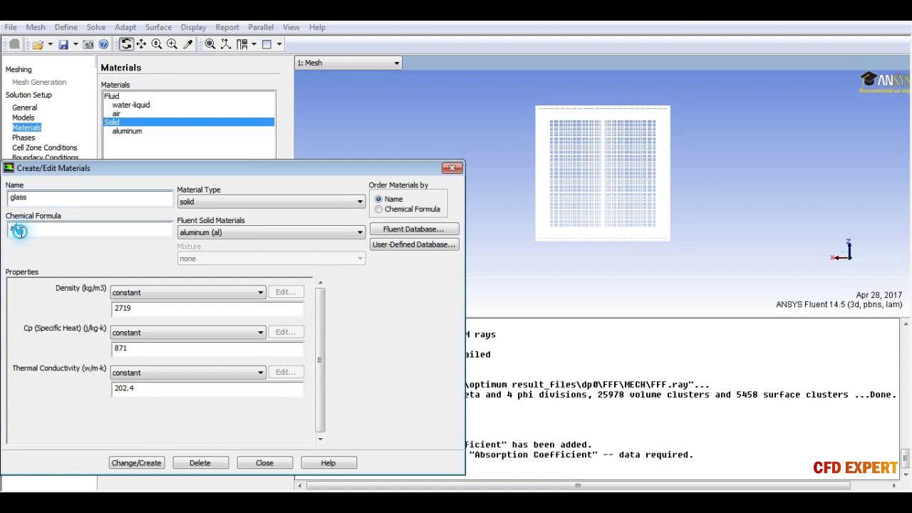
pyautogui.doubleClick(13, 228)
pyautogui.write('g')
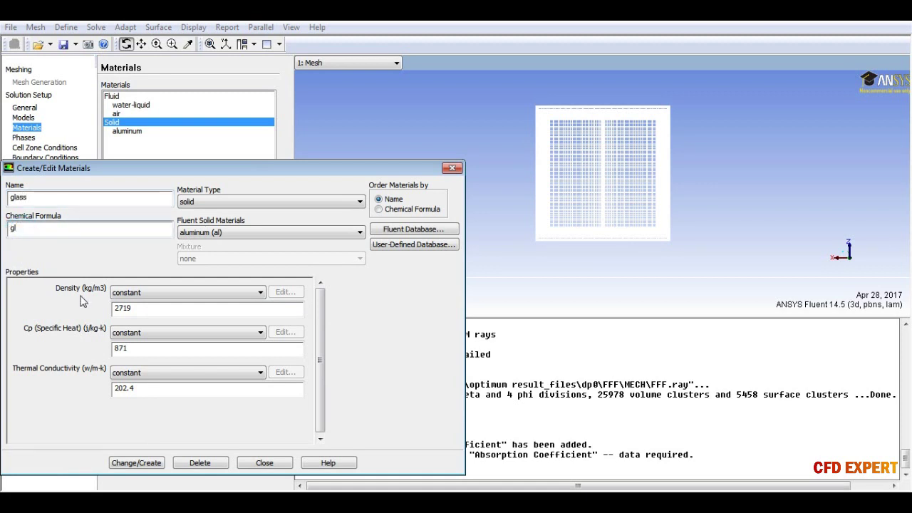
pyautogui.doubleClick(139, 308)
pyautogui.moveTo(160, 168); pyautogui.dragTo(186, 146)
pyautogui.write('2500')
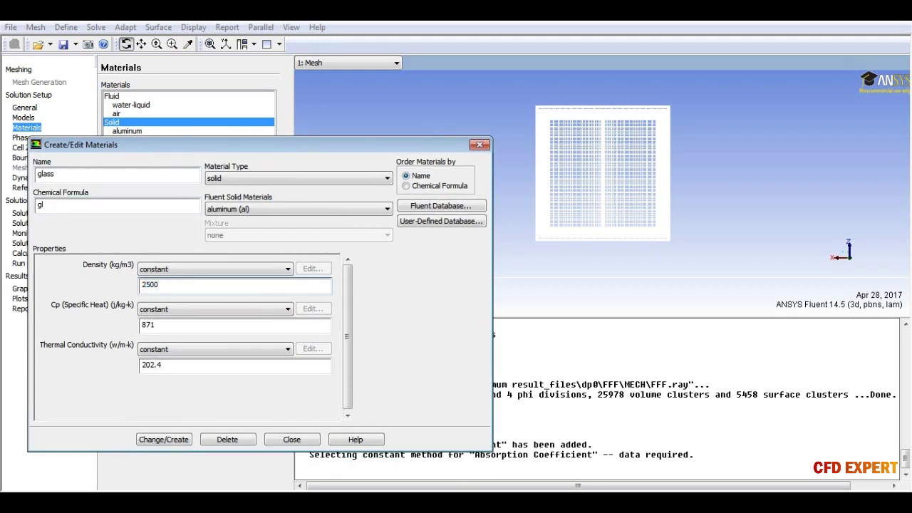
pyautogui.press('Tab')
pyautogui.write('750')
pyautogui.press('Tab')
pyautogui.write('1')
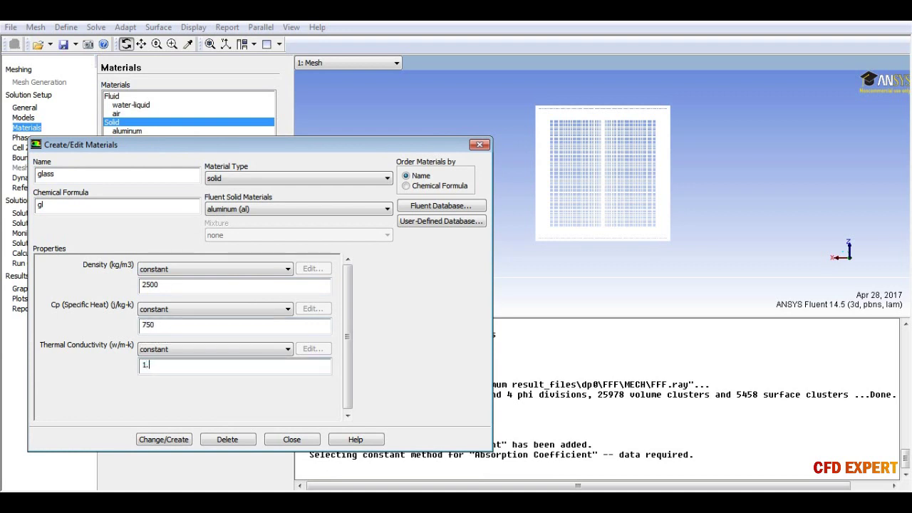
pyautogui.write('15')
pyautogui.doubleClick(171, 365)
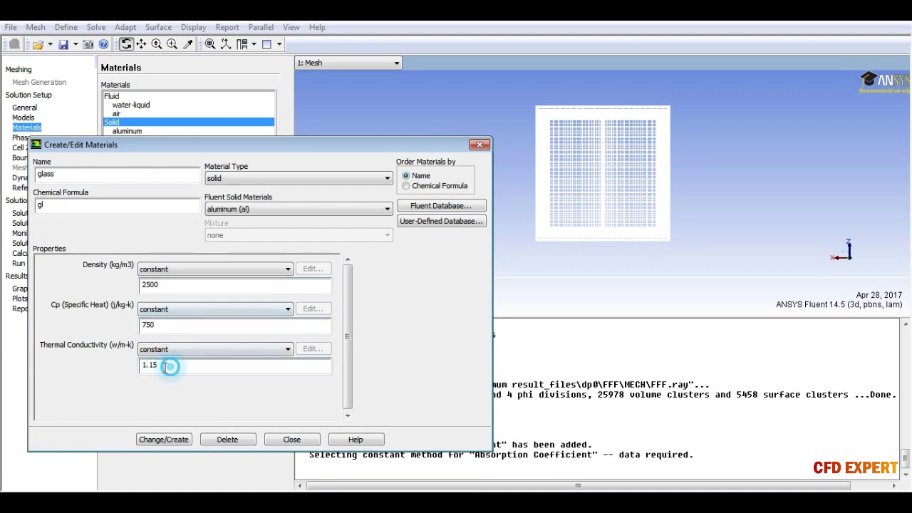
# Step: Save glass as a new material without overwriting aluminum, then open the Fluent Database
pyautogui.click(181, 441)
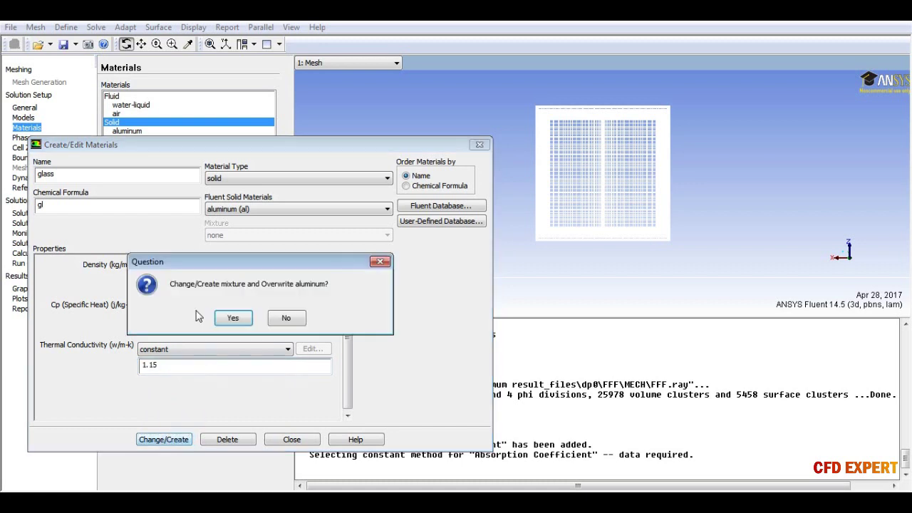
pyautogui.moveTo(172, 285); pyautogui.dragTo(325, 286)
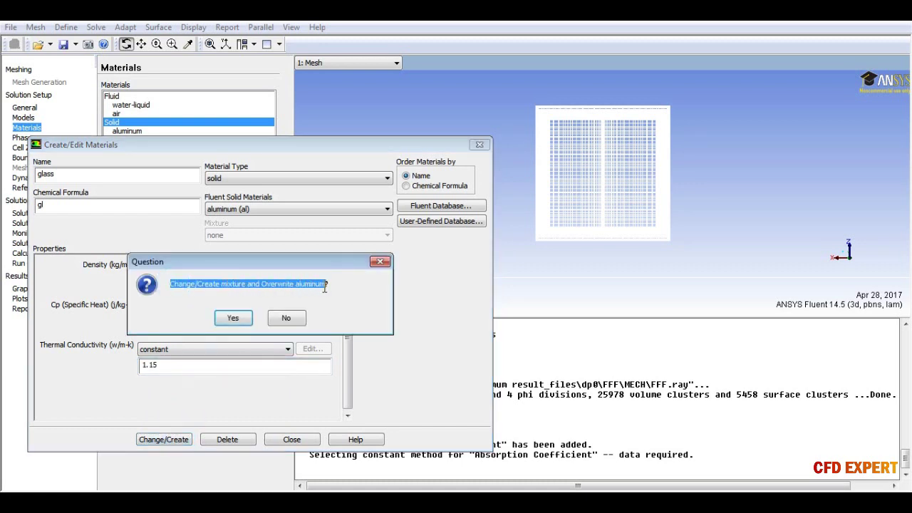
pyautogui.click(287, 324)
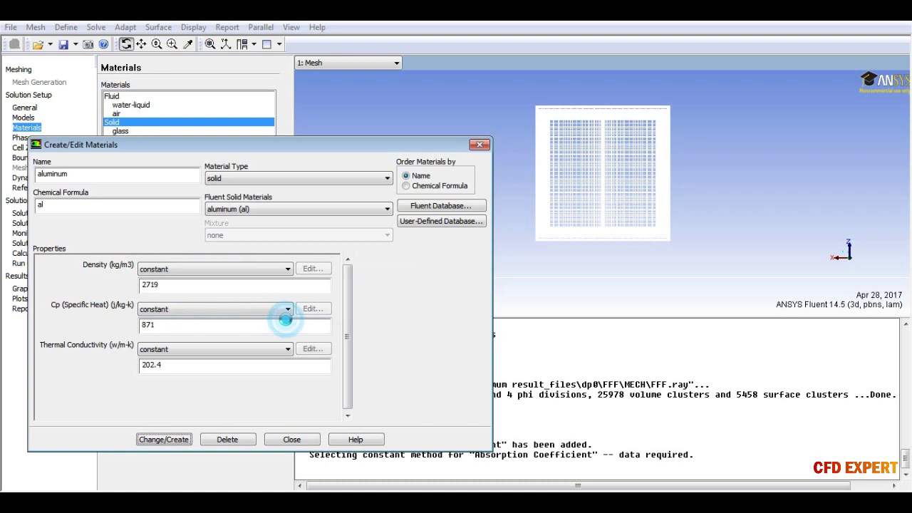
pyautogui.click(73, 179)
pyautogui.moveTo(73, 179); pyautogui.dragTo(24, 178)
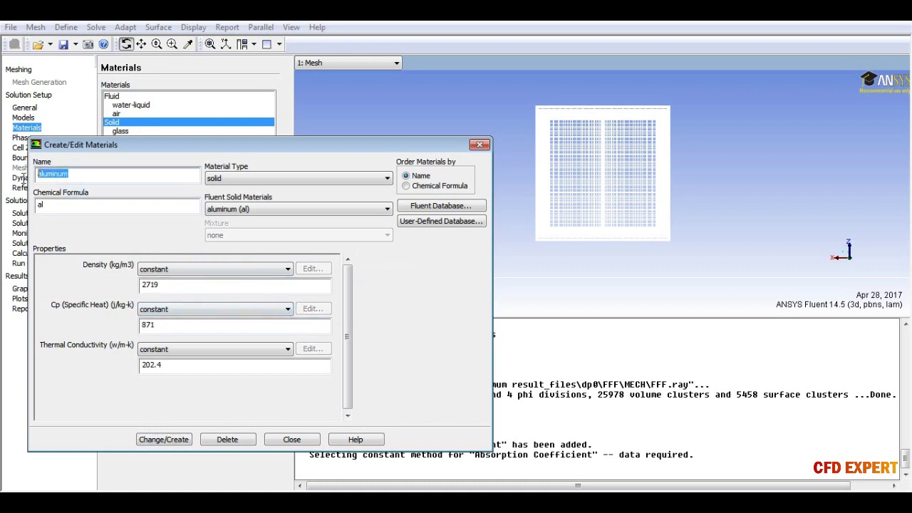
pyautogui.click(409, 205)
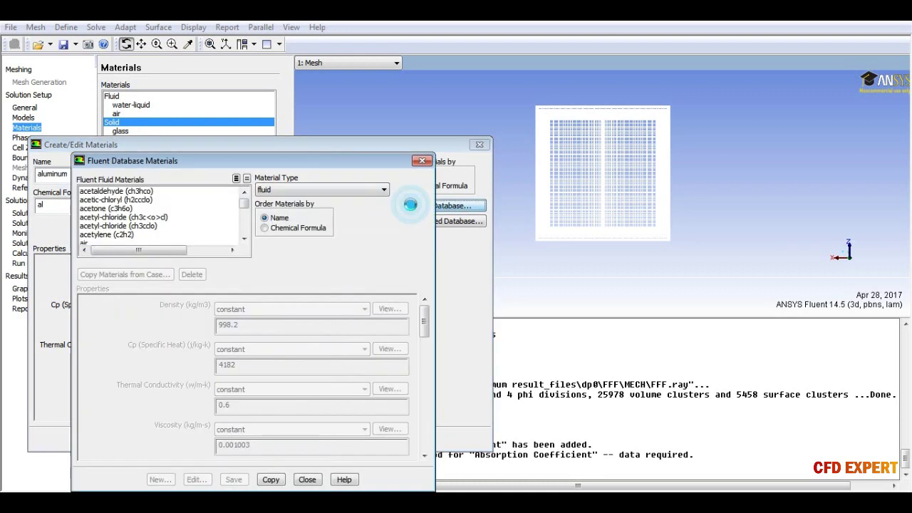
# Step: Copy copper (cu) from the database's solid materials into the case and close both dialogs
pyautogui.click(278, 192)
pyautogui.click(264, 211)
pyautogui.moveTo(244, 201)
pyautogui.mouseDown()
pyautogui.moveTo(248, 235)
pyautogui.moveTo(244, 213)
pyautogui.mouseUp()
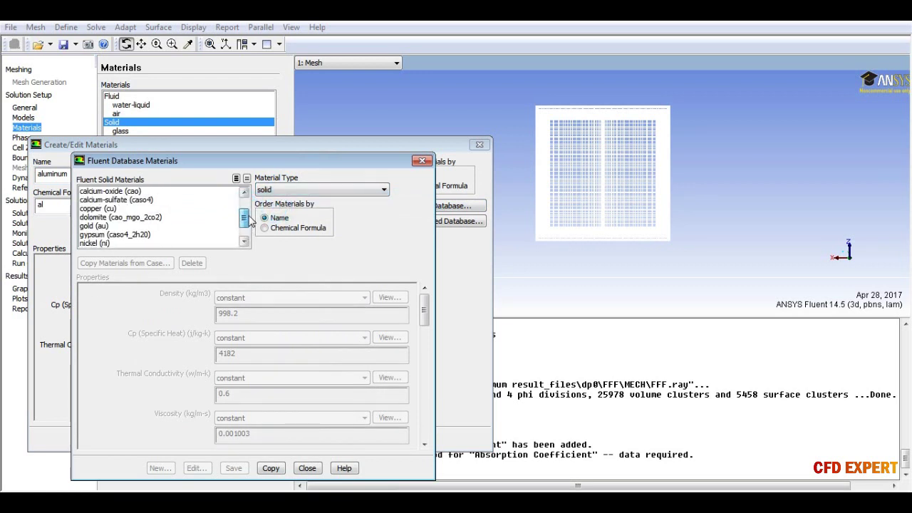
pyautogui.click(114, 209)
pyautogui.click(262, 468)
pyautogui.click(295, 468)
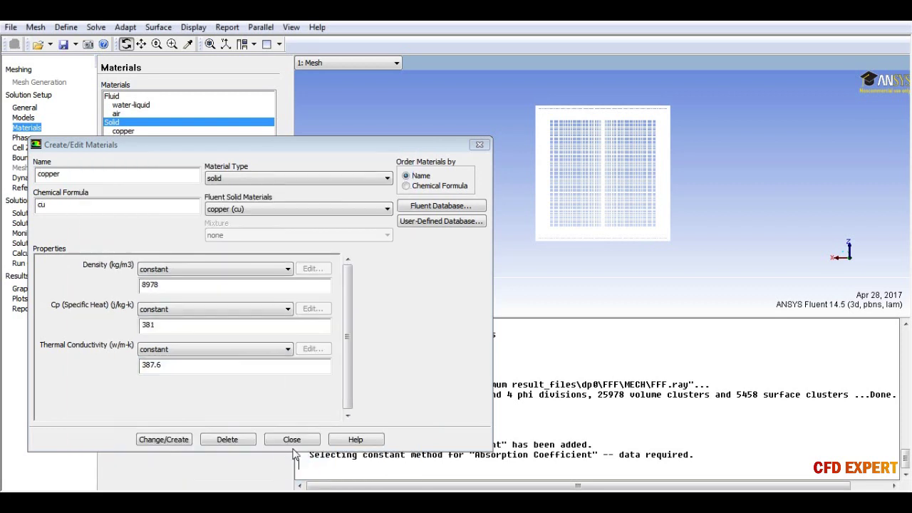
pyautogui.click(292, 441)
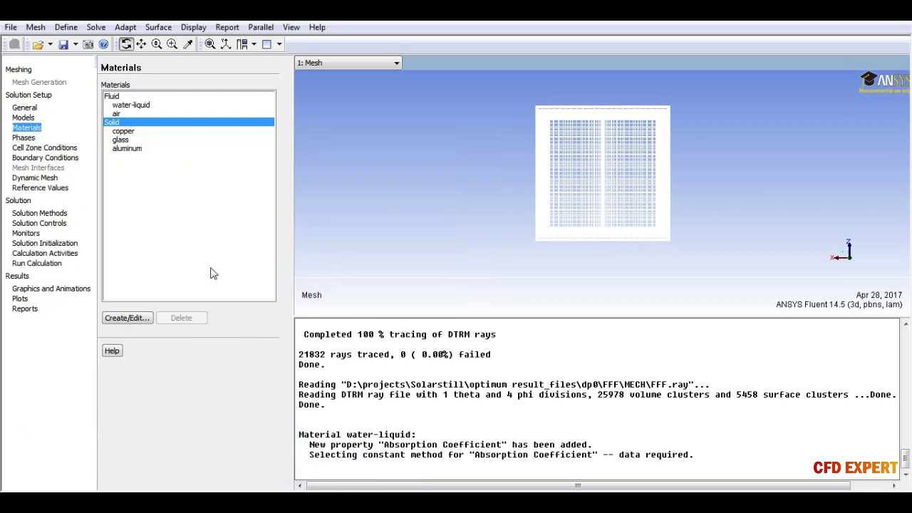
# Step: Open water-liquid's properties, try renaming it, then close without saving
pyautogui.click(144, 106)
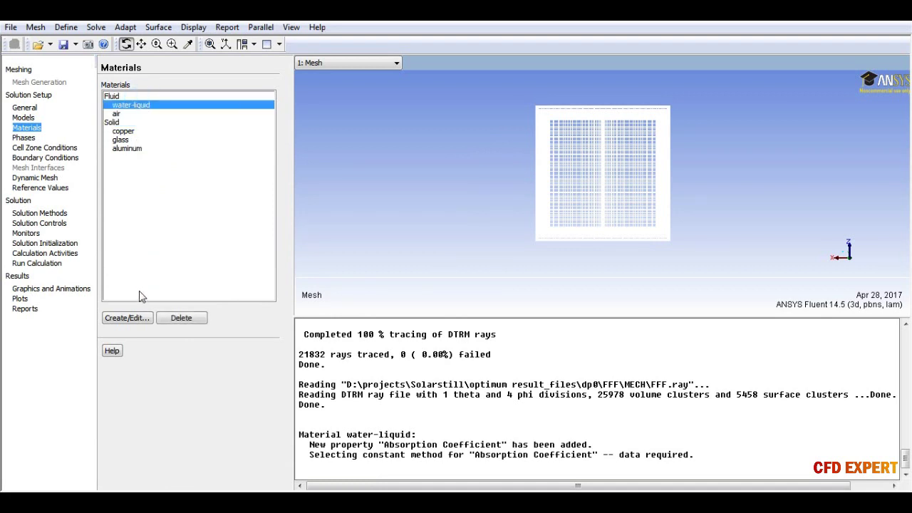
pyautogui.click(143, 322)
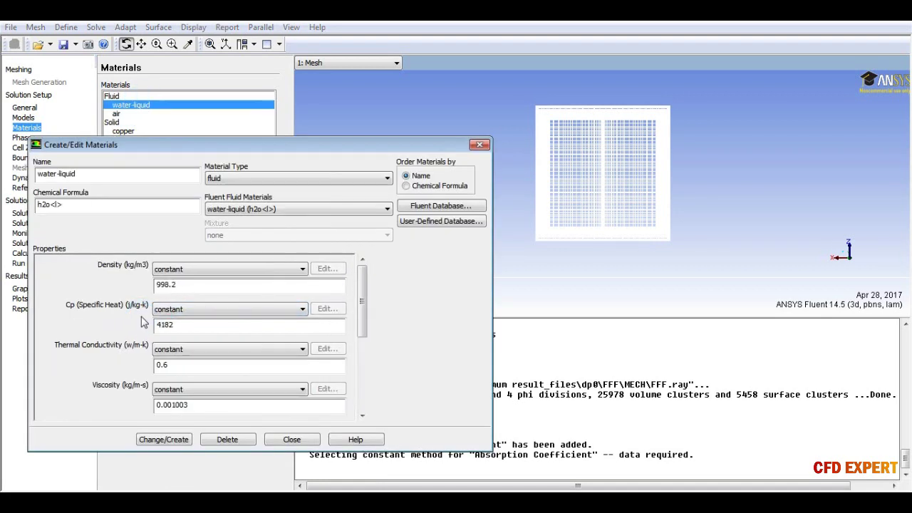
pyautogui.moveTo(142, 175); pyautogui.dragTo(30, 180)
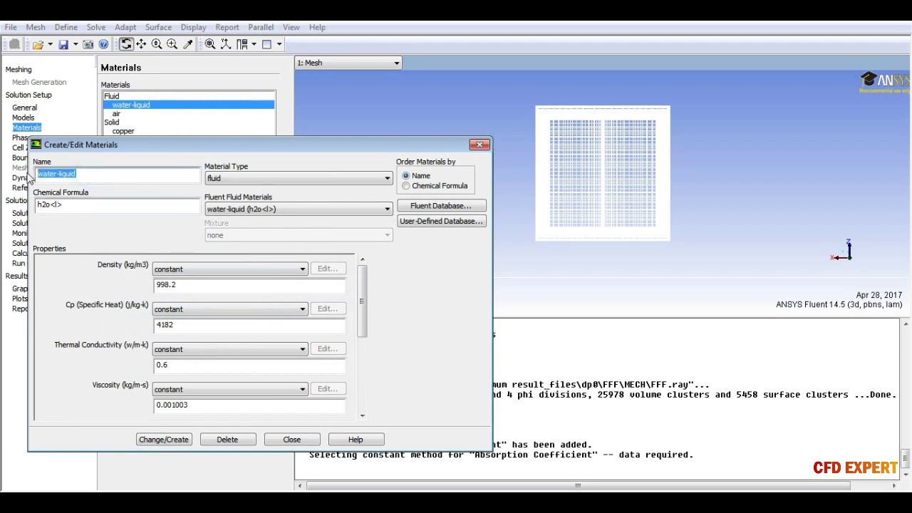
pyautogui.write('nacl5%')
pyautogui.moveTo(67, 204); pyautogui.dragTo(7, 210)
pyautogui.write('n')
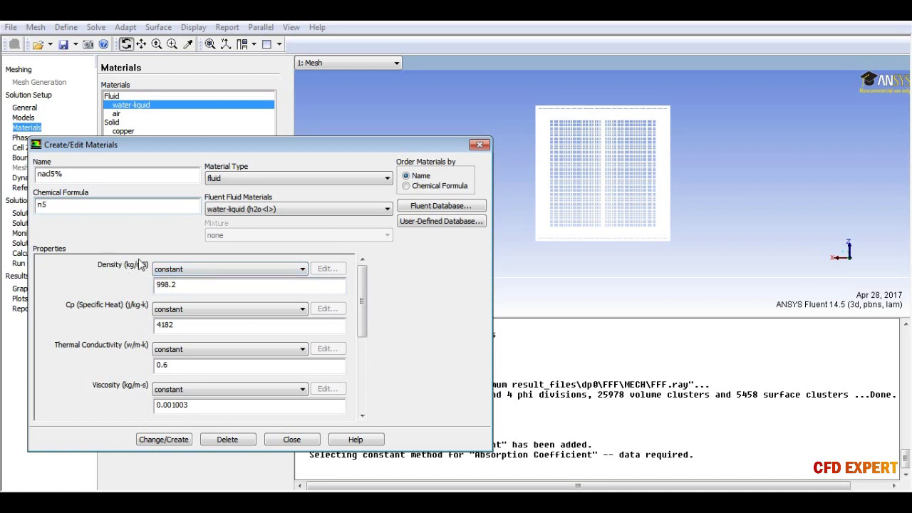
pyautogui.click(279, 436)
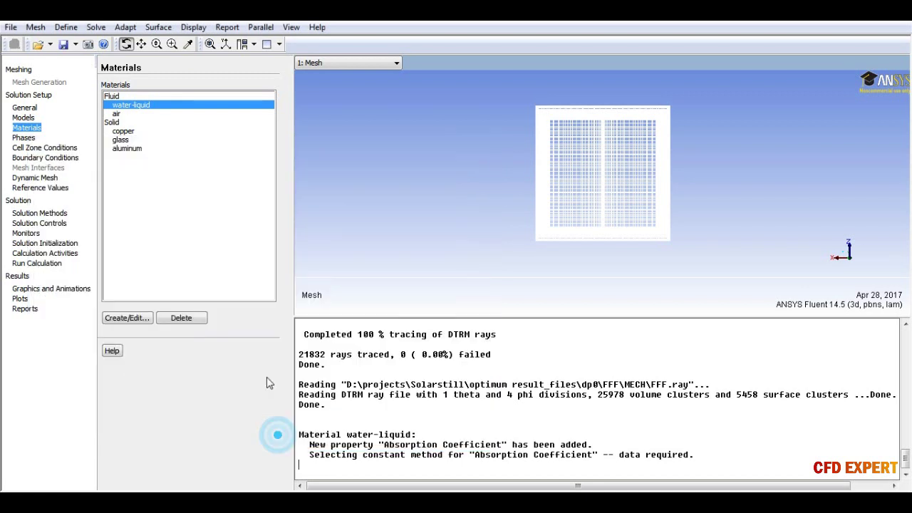
# Step: Reopen water-liquid, set its density to piecewise-linear, and bring up Excel
pyautogui.click(127, 318)
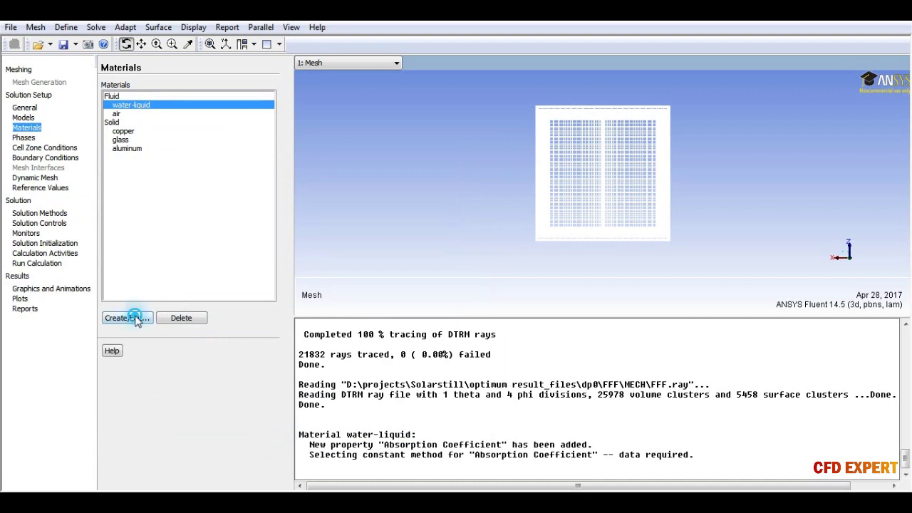
pyautogui.moveTo(88, 173); pyautogui.dragTo(35, 173)
pyautogui.click(203, 269)
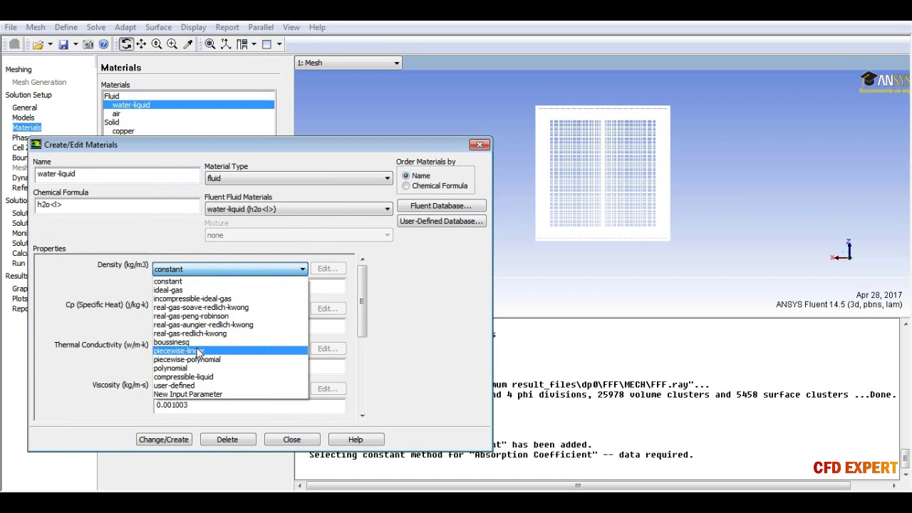
pyautogui.click(199, 352)
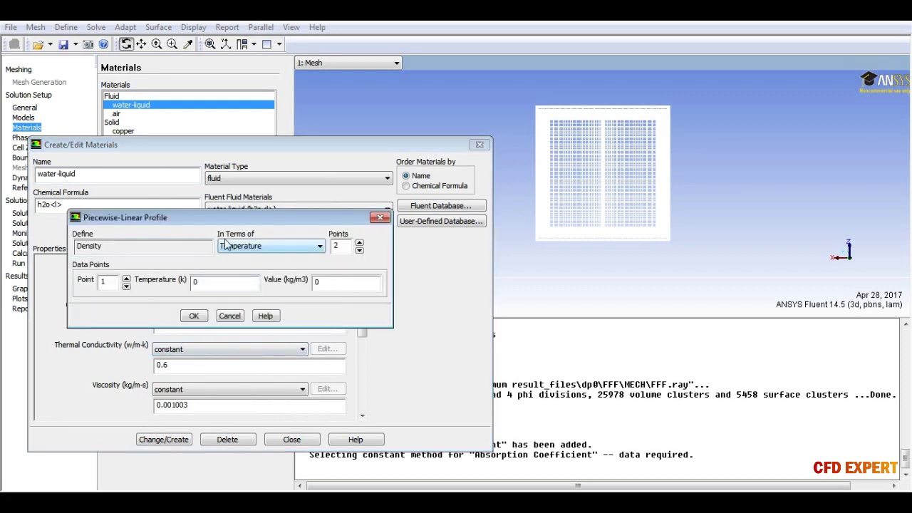
pyautogui.doubleClick(118, 244)
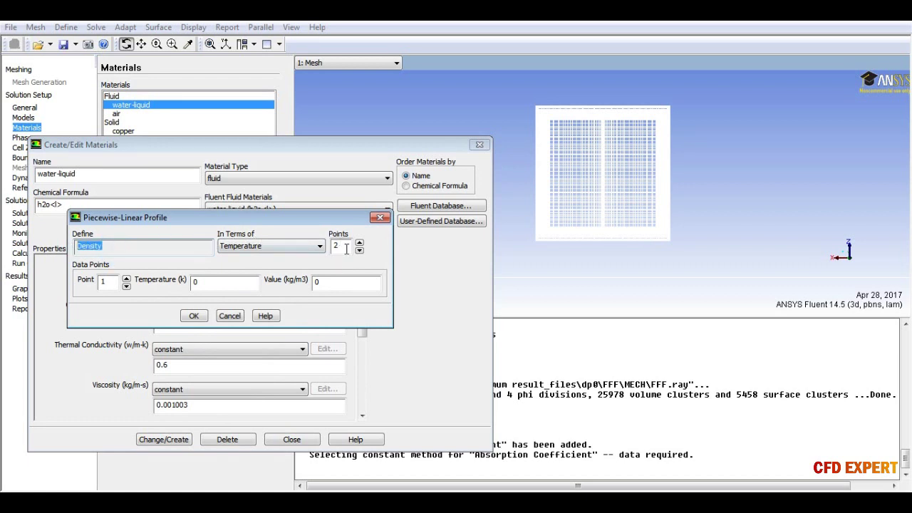
pyautogui.click(371, 470)
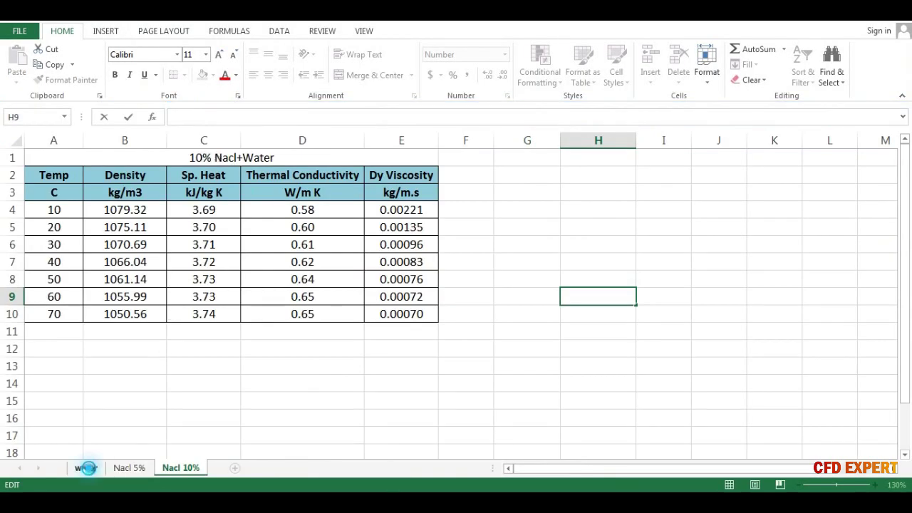
# Step: On the water sheet, review the Fresh Water Temp, Density, Sp. Heat, Conductivity and Viscosity columns (10–70 °C)
pyautogui.click(86, 468)
pyautogui.click(200, 155)
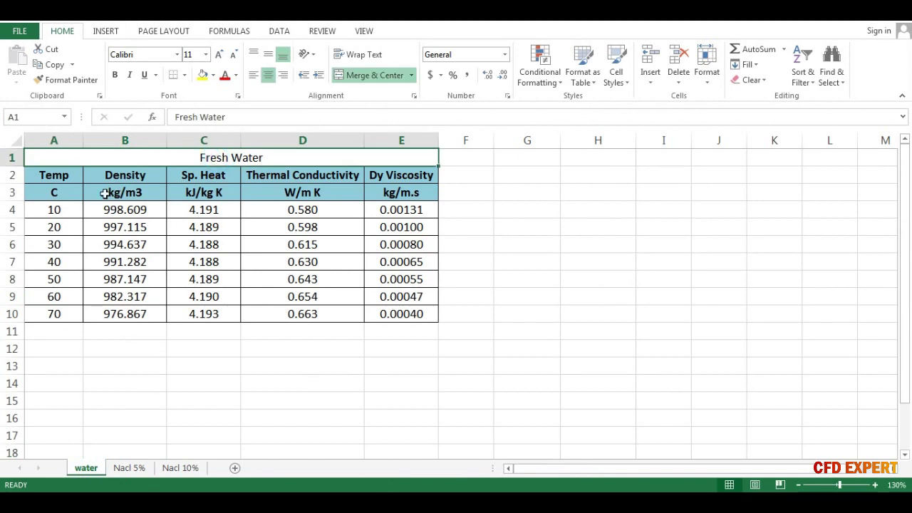
pyautogui.click(60, 174)
pyautogui.moveTo(60, 174); pyautogui.dragTo(53, 314)
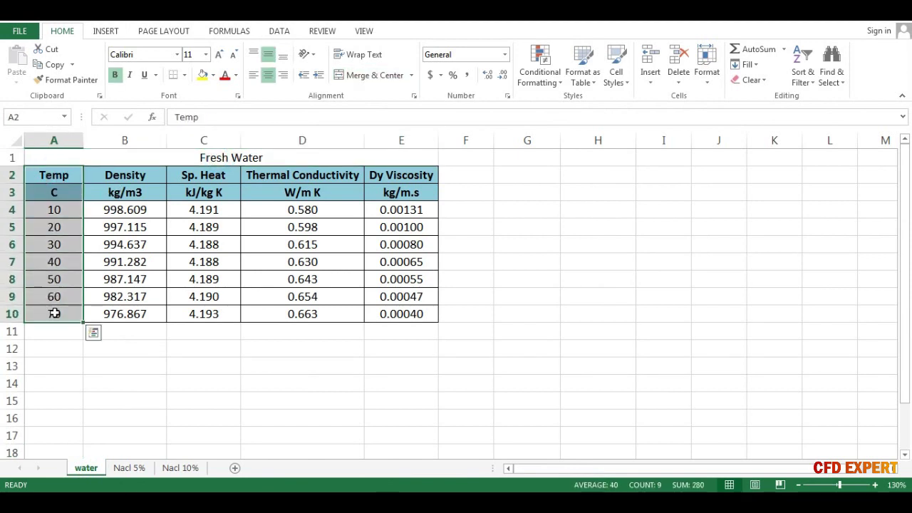
pyautogui.moveTo(135, 178); pyautogui.dragTo(137, 306)
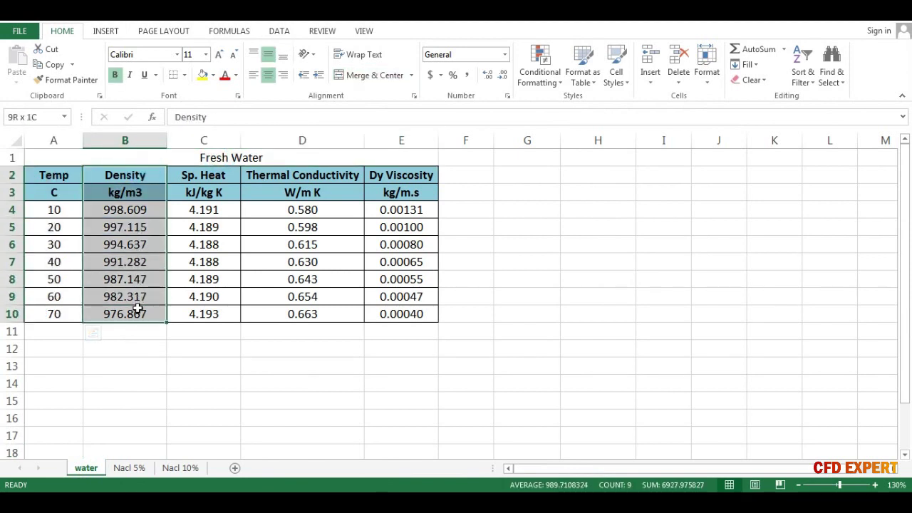
pyautogui.click(59, 211)
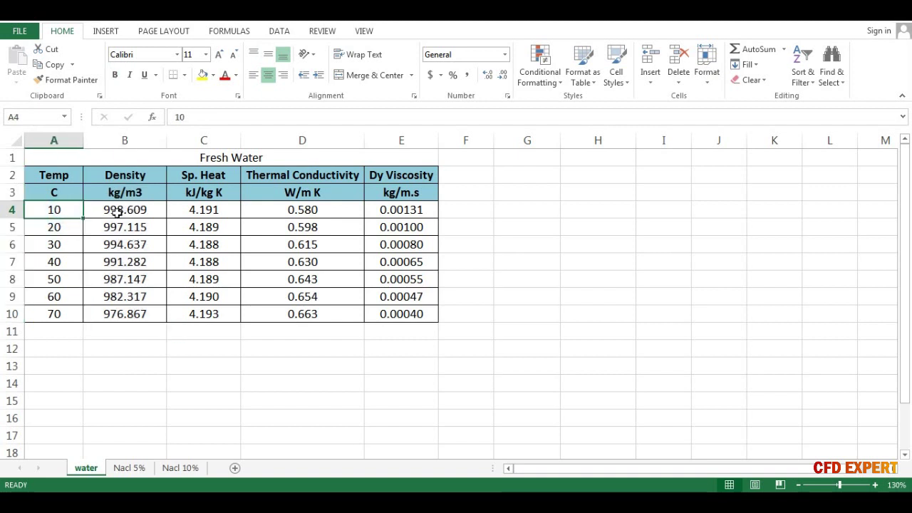
pyautogui.moveTo(208, 176); pyautogui.dragTo(223, 311)
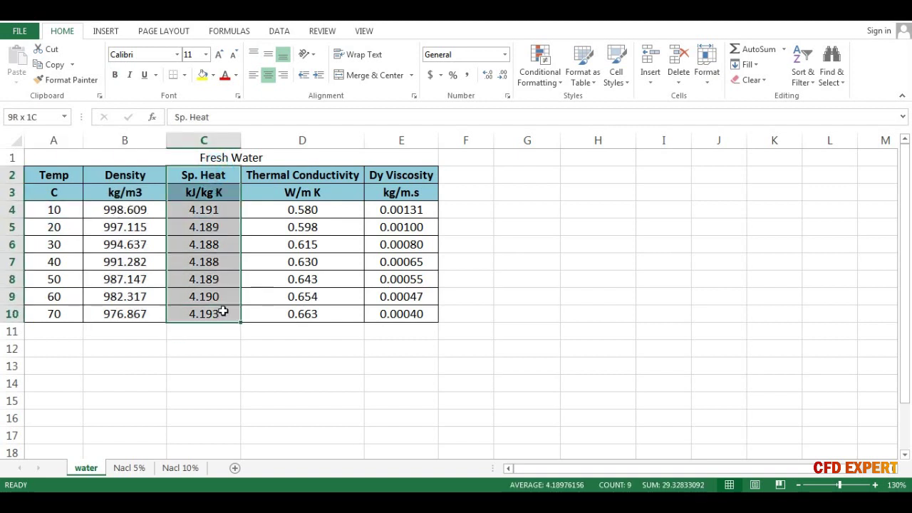
pyautogui.moveTo(302, 174); pyautogui.dragTo(311, 309)
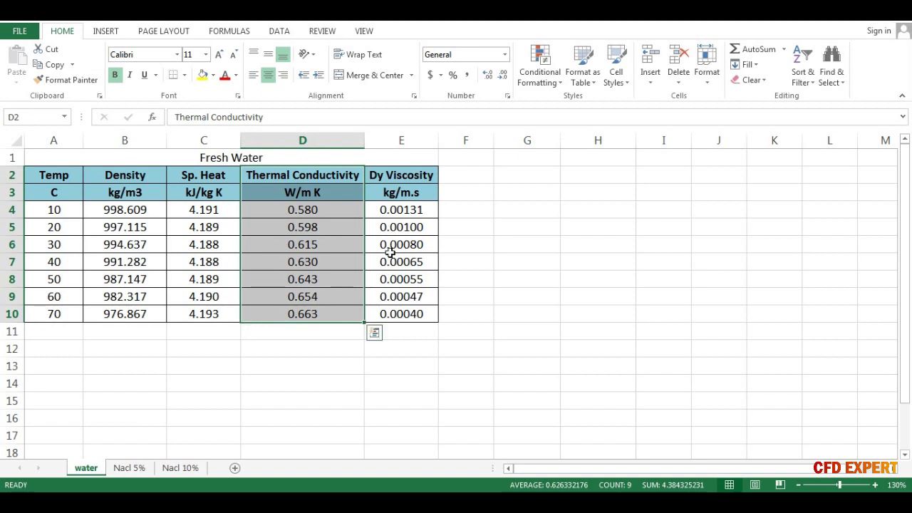
pyautogui.moveTo(427, 174); pyautogui.dragTo(422, 312)
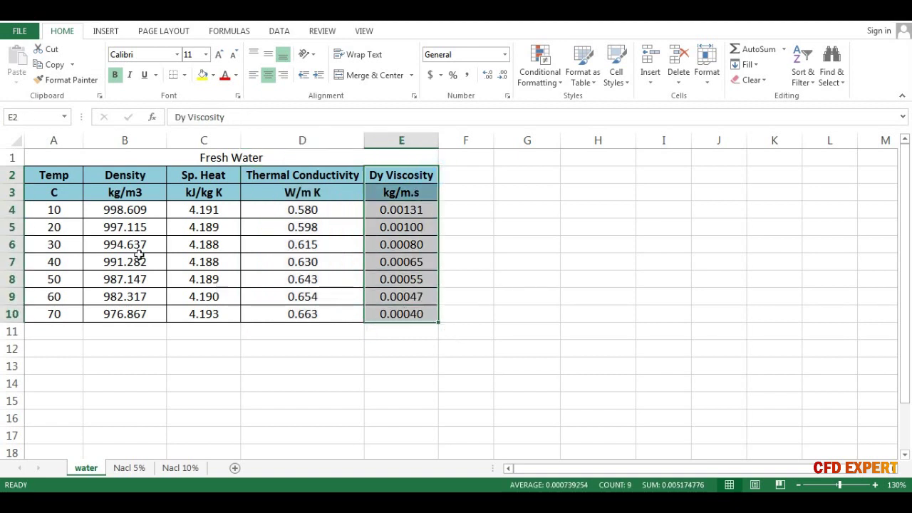
pyautogui.click(54, 208)
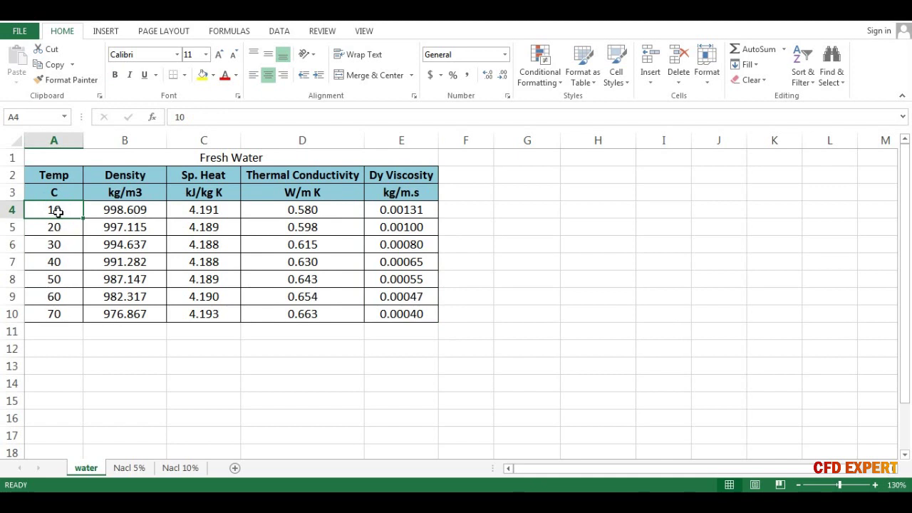
pyautogui.click(52, 316)
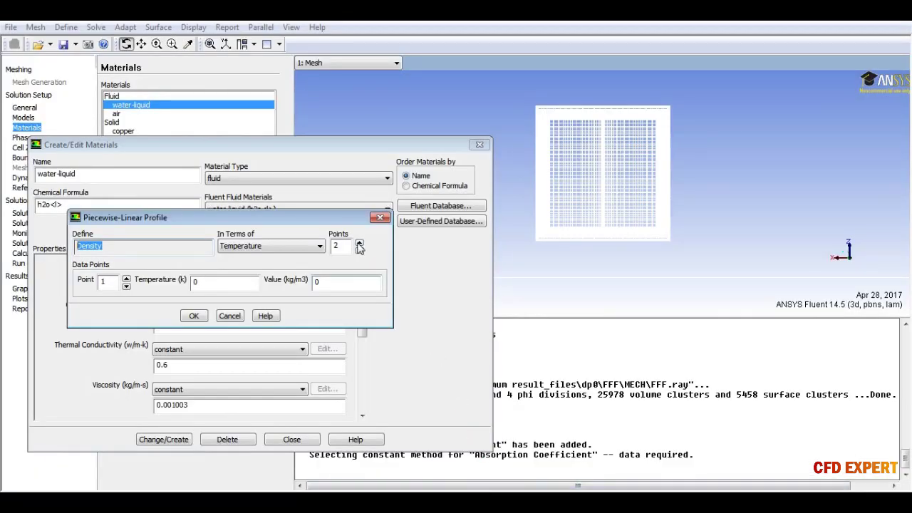
# Step: Raise the density profile to 7 points, check the first point, and close the profile
pyautogui.click(358, 244)
pyautogui.click(359, 244)
pyautogui.click(359, 244)
pyautogui.click(358, 244)
pyautogui.click(359, 244)
pyautogui.click(345, 245)
pyautogui.click(102, 280)
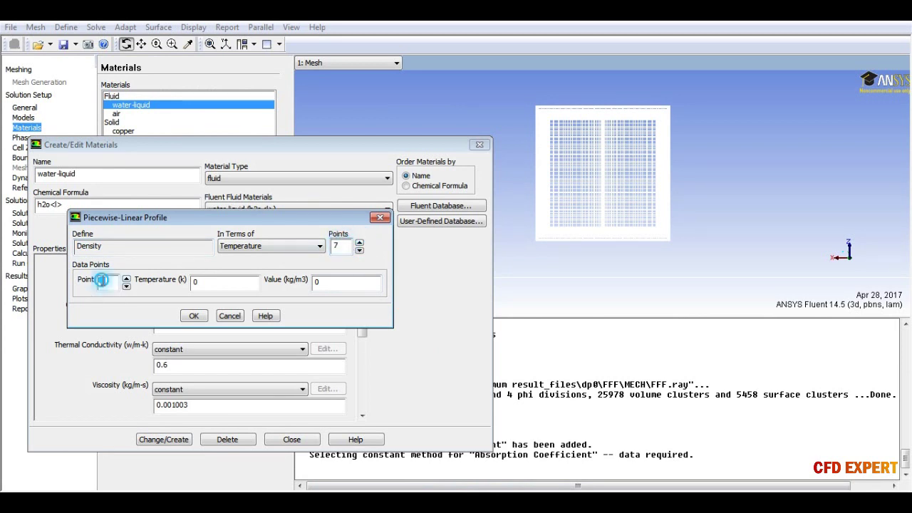
pyautogui.click(196, 282)
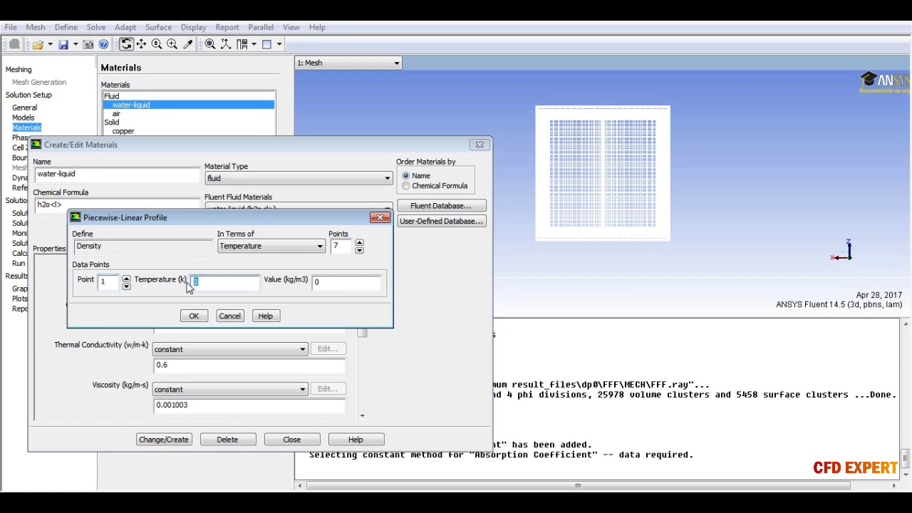
pyautogui.click(195, 282)
pyautogui.click(229, 318)
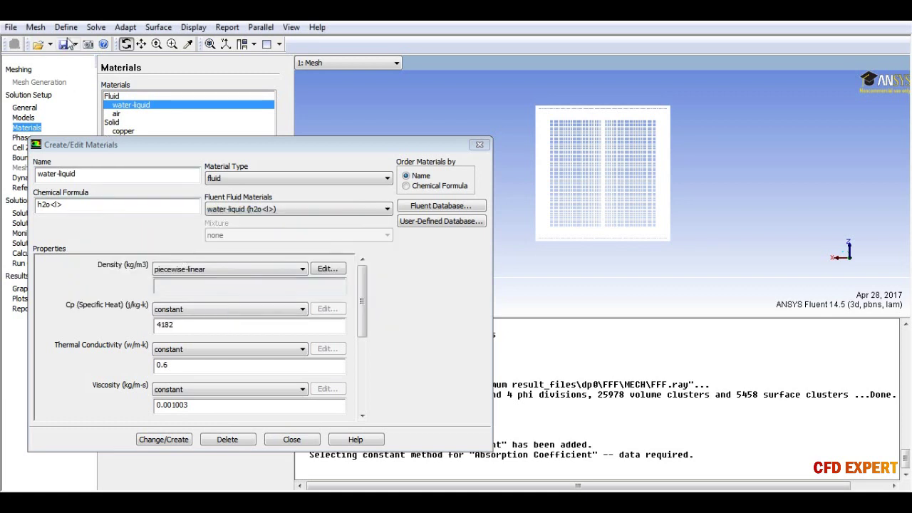
# Step: Set Fluent's temperature unit to Celsius and reopen the density profile
pyautogui.click(66, 29)
pyautogui.click(95, 328)
pyautogui.moveTo(453, 208); pyautogui.dragTo(456, 269)
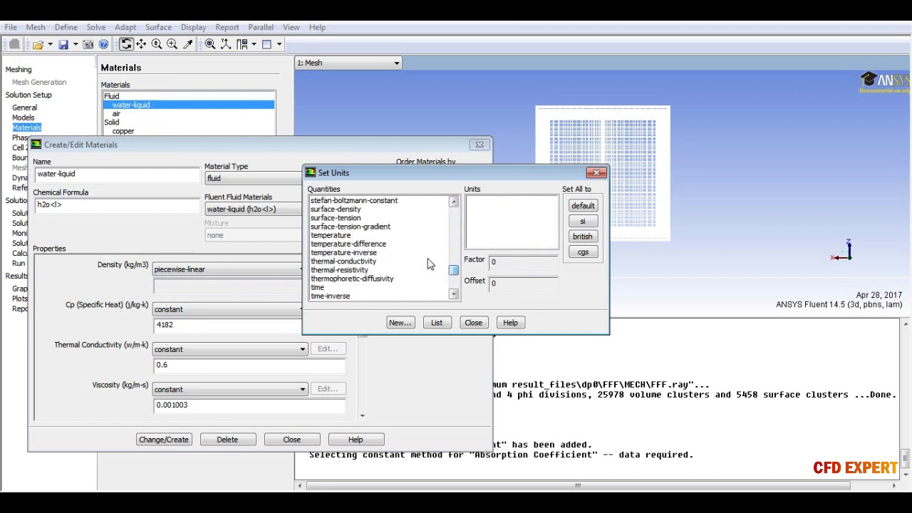
pyautogui.click(357, 239)
pyautogui.click(491, 210)
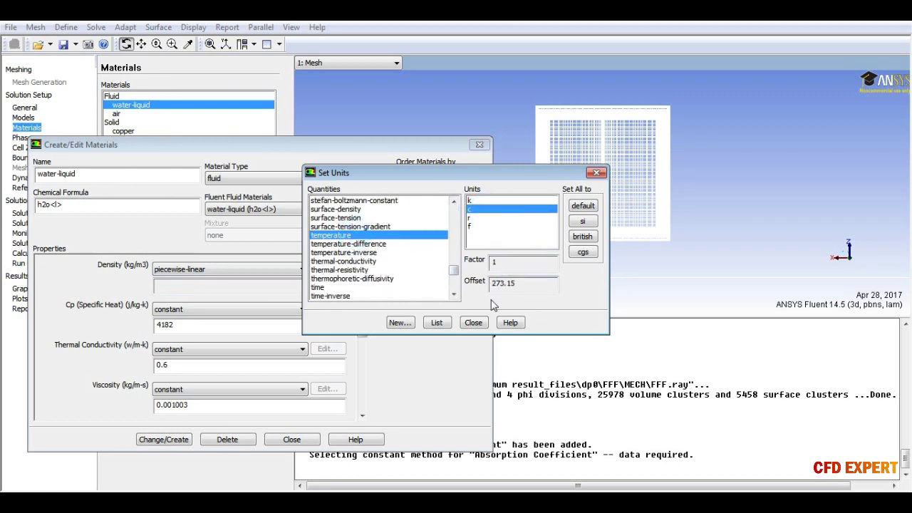
pyautogui.click(480, 323)
pyautogui.click(327, 269)
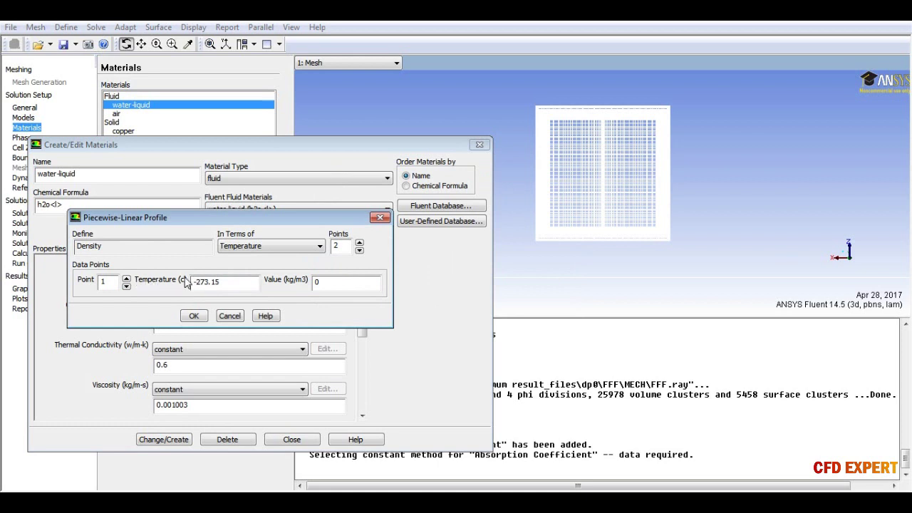
# Step: Enter the first density point at 10 °C and the second point's values from the Excel table
pyautogui.doubleClick(228, 283)
pyautogui.write('10')
pyautogui.doubleClick(327, 285)
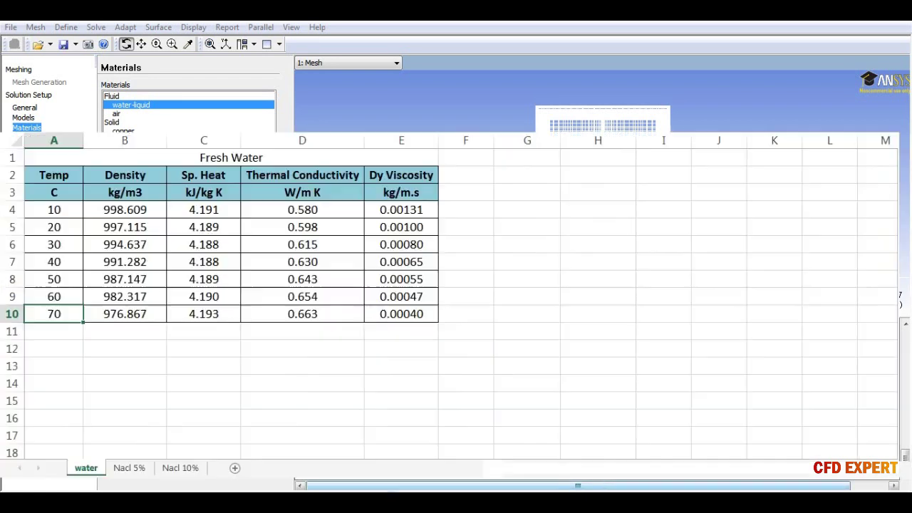
pyautogui.click(386, 490)
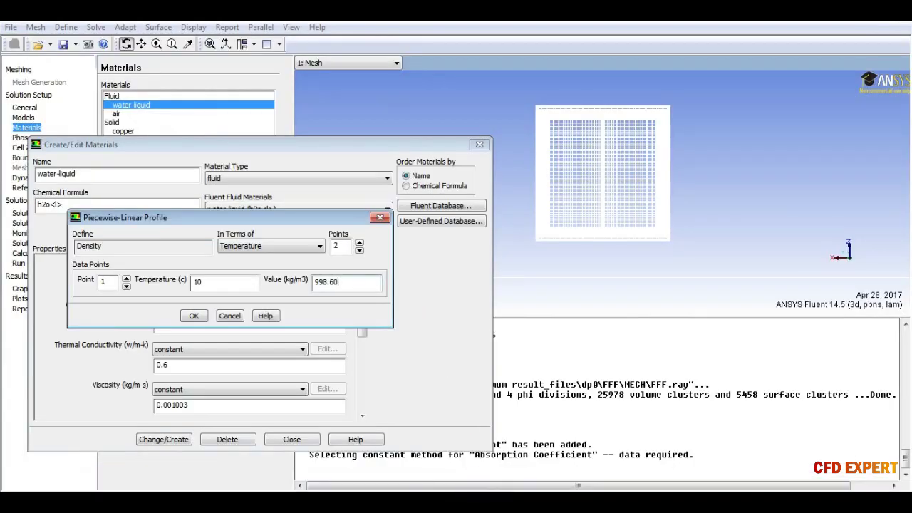
pyautogui.click(127, 279)
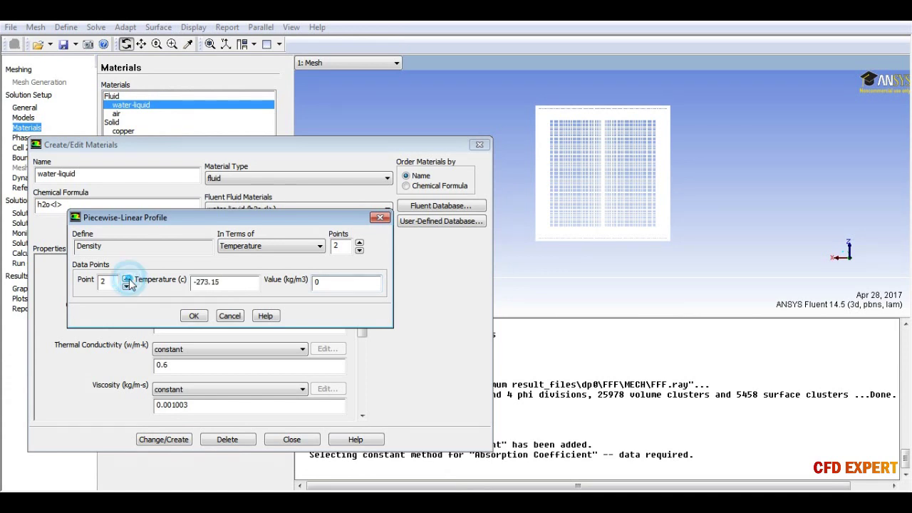
pyautogui.moveTo(222, 282); pyautogui.dragTo(191, 285)
pyautogui.write('20')
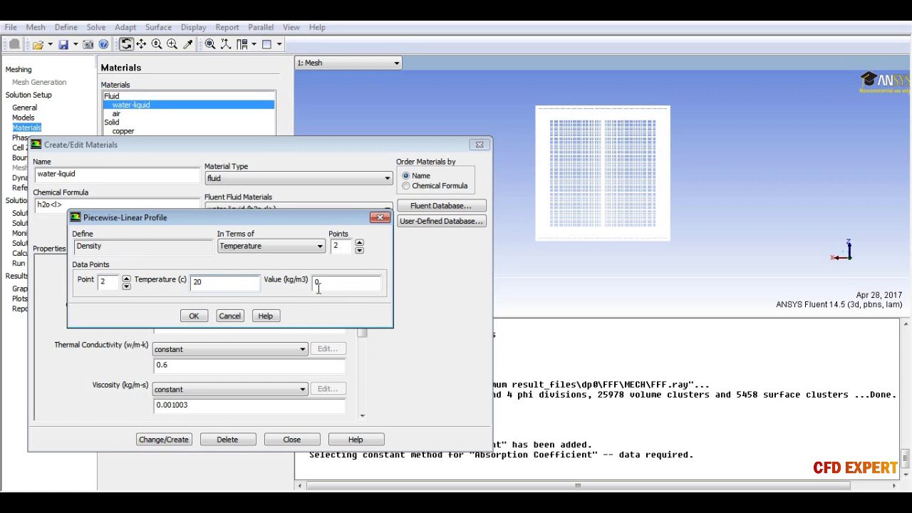
pyautogui.click(317, 283)
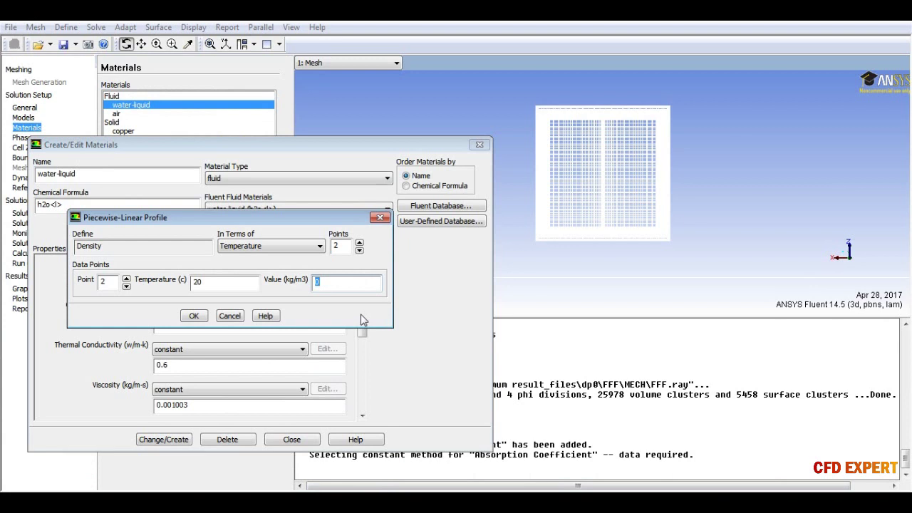
pyautogui.write('99')
# Step: Review the points back to the first and forward to 70 °C, then accept the profile
pyautogui.click(126, 286)
pyautogui.click(126, 287)
pyautogui.click(126, 286)
pyautogui.click(126, 287)
pyautogui.click(126, 286)
pyautogui.click(126, 286)
pyautogui.doubleClick(213, 285)
pyautogui.doubleClick(350, 285)
pyautogui.click(126, 278)
pyautogui.click(126, 279)
pyautogui.click(126, 279)
pyautogui.click(126, 278)
pyautogui.click(126, 279)
pyautogui.click(126, 278)
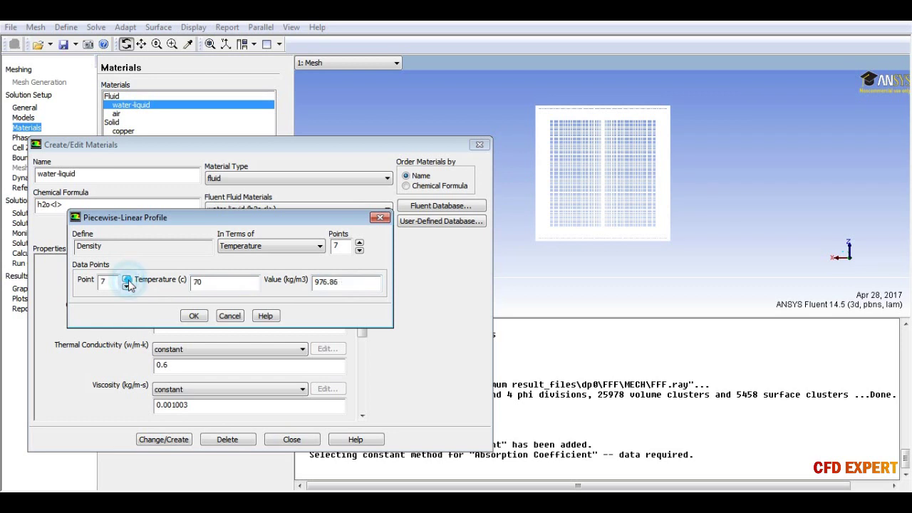
pyautogui.click(192, 316)
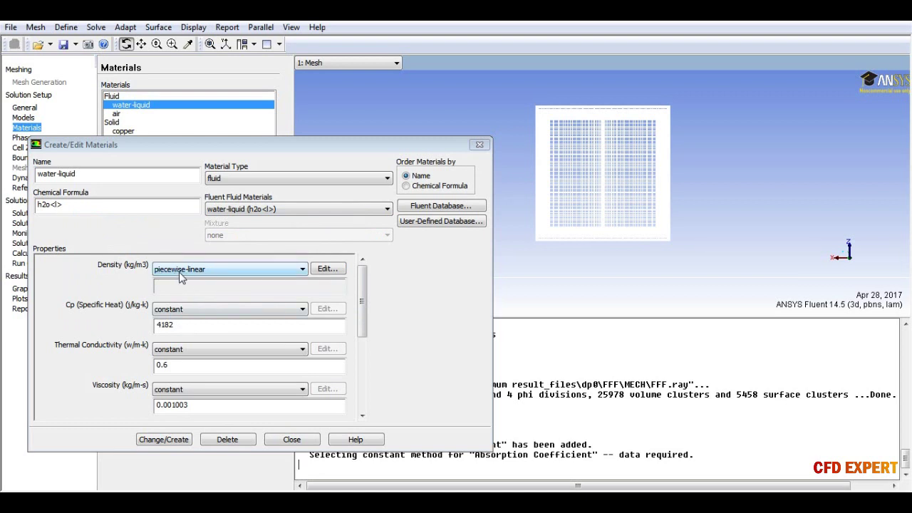
# Step: Set water-liquid's specific heat method to piecewise-linear
pyautogui.doubleClick(67, 174)
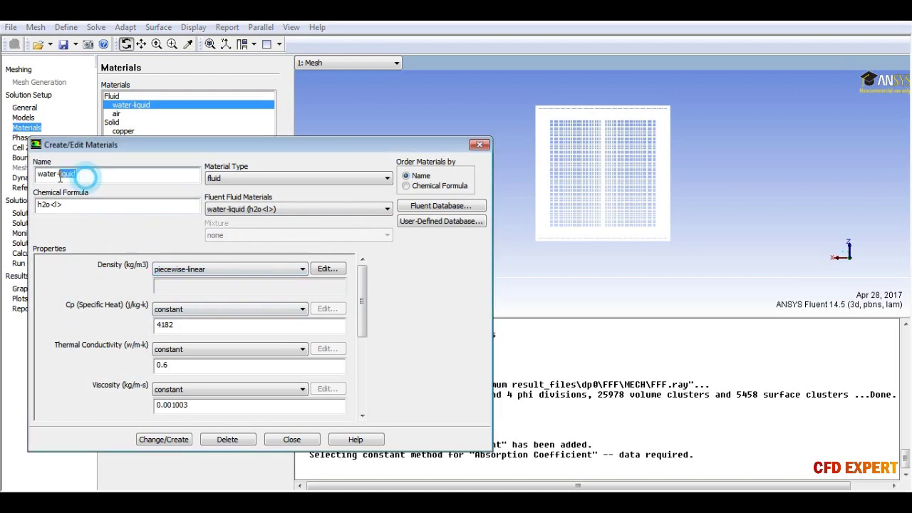
pyautogui.click(194, 310)
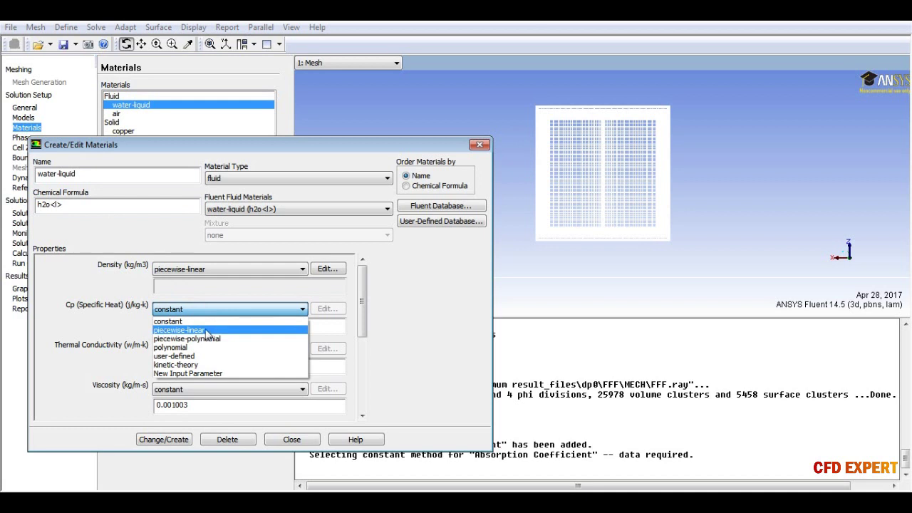
pyautogui.click(200, 330)
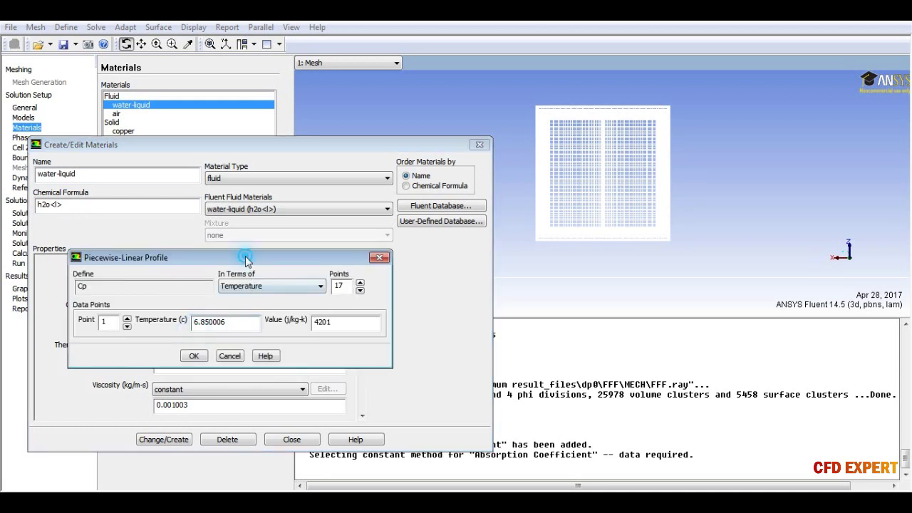
pyautogui.moveTo(244, 258); pyautogui.dragTo(378, 231)
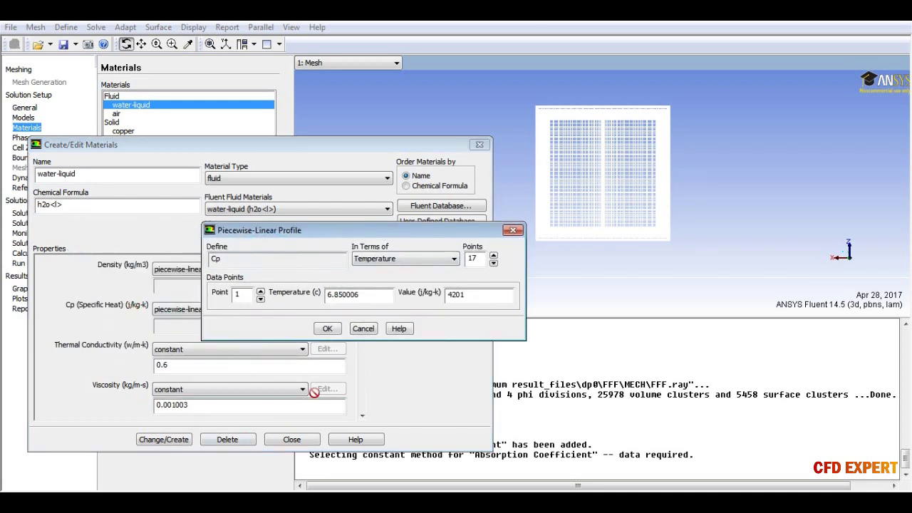
# Step: Browse the default Cp points and reduce the Cp profile to 7 points
pyautogui.click(472, 258)
pyautogui.click(260, 291)
pyautogui.click(260, 291)
pyautogui.click(260, 291)
pyautogui.click(260, 291)
pyautogui.click(260, 291)
pyautogui.click(260, 291)
pyautogui.click(260, 291)
pyautogui.click(260, 291)
pyautogui.click(260, 292)
pyautogui.doubleClick(472, 294)
pyautogui.doubleClick(380, 298)
pyautogui.click(494, 263)
pyautogui.click(493, 263)
pyautogui.click(493, 262)
pyautogui.click(494, 263)
pyautogui.click(494, 263)
pyautogui.click(494, 262)
pyautogui.click(494, 262)
pyautogui.click(493, 263)
pyautogui.click(494, 263)
pyautogui.click(494, 262)
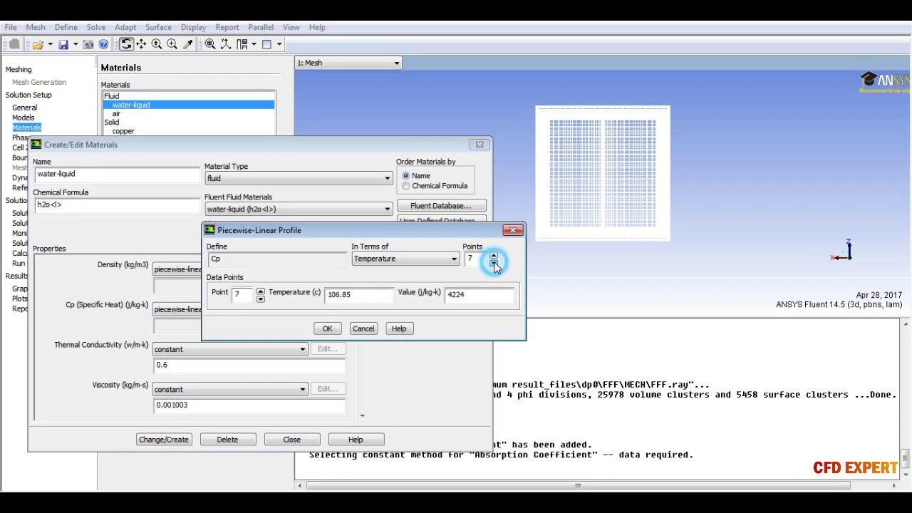
# Step: Set Cp point 1 to 10 °C and 4191, copying Excel's specific heat values C4:C10
pyautogui.click(260, 299)
pyautogui.click(261, 300)
pyautogui.click(261, 300)
pyautogui.click(260, 300)
pyautogui.click(261, 300)
pyautogui.click(261, 299)
pyautogui.doubleClick(373, 296)
pyautogui.write('10')
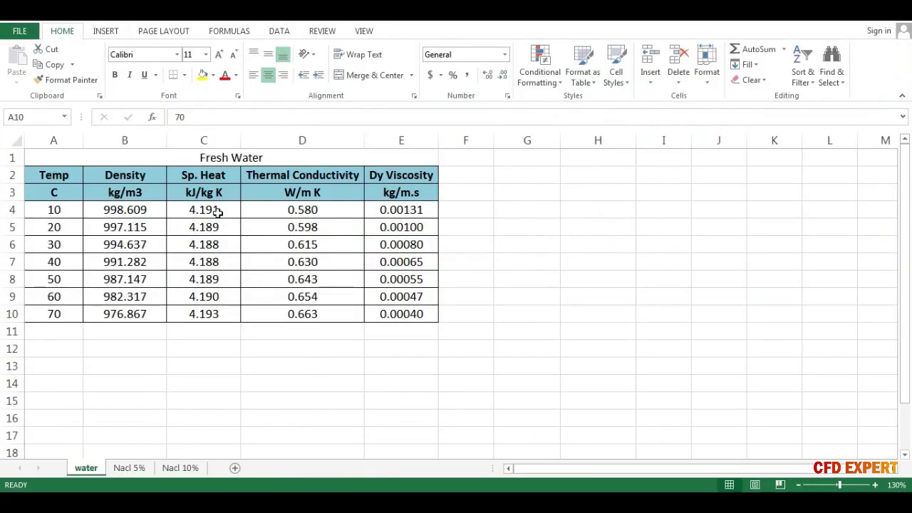
pyautogui.moveTo(214, 209); pyautogui.dragTo(225, 313)
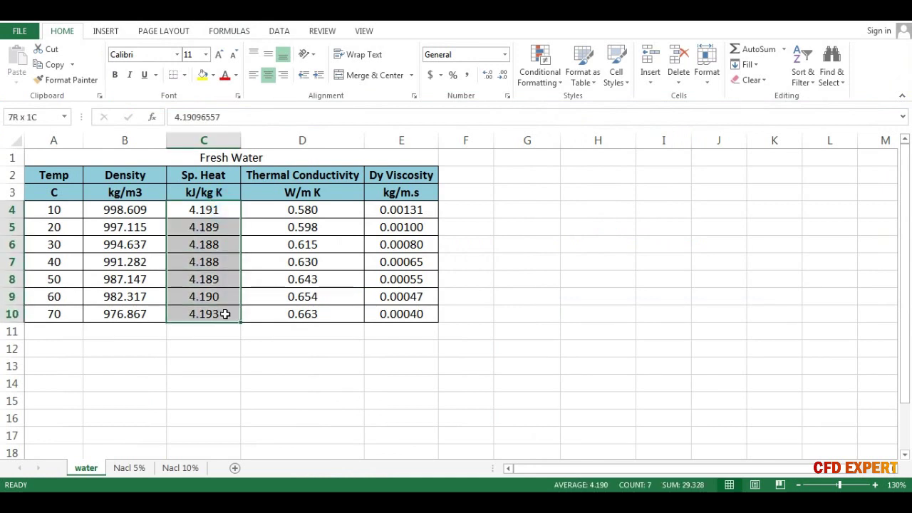
pyautogui.hotkey('ctrl', 'c')
pyautogui.hotkey('alt', 'Tab')
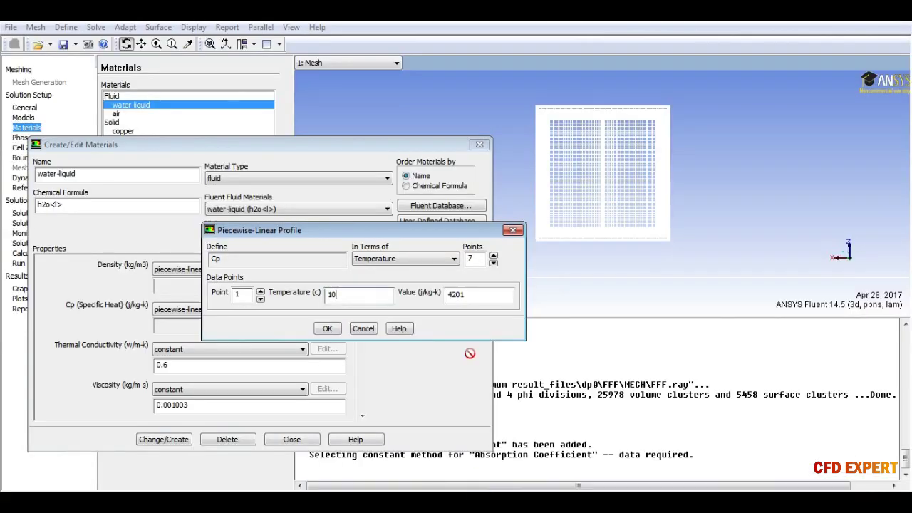
pyautogui.moveTo(470, 294); pyautogui.dragTo(433, 296)
pyautogui.write('41')
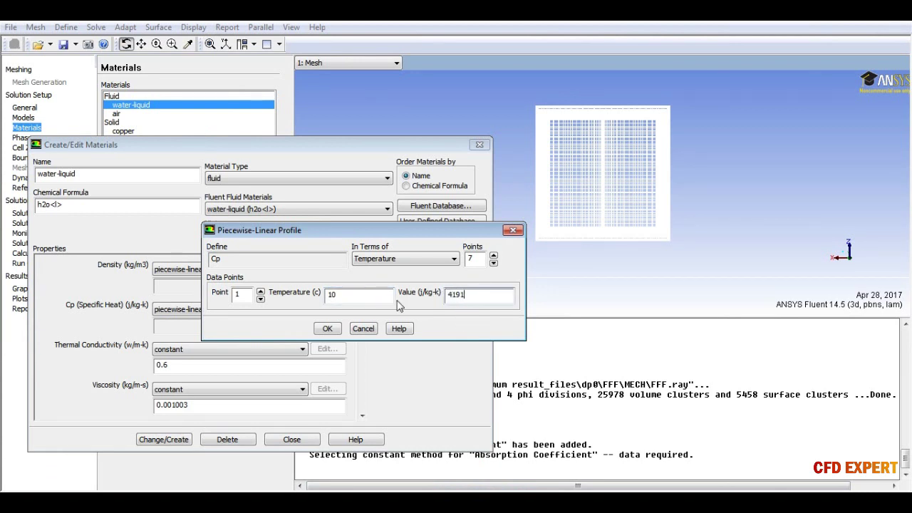
# Step: Set Cp point 2 to 20 °C and 4181 J/kg-K
pyautogui.click(261, 290)
pyautogui.moveTo(361, 295); pyautogui.dragTo(314, 303)
pyautogui.write('20')
pyautogui.moveTo(491, 294); pyautogui.dragTo(422, 300)
pyautogui.write('418')
pyautogui.write('1')
pyautogui.click(260, 290)
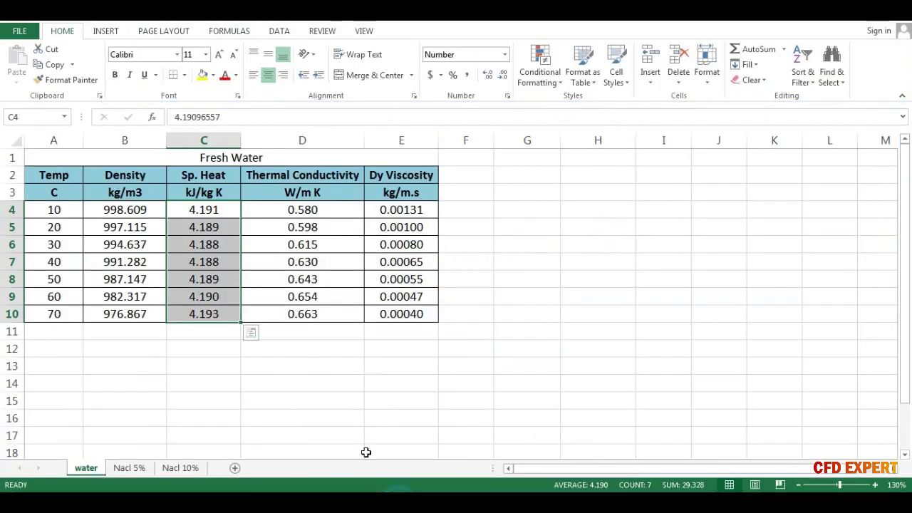
# Step: Enter Cp points 3 and 4 at 30 °C and 40 °C from the Sp. Heat column
pyautogui.click(213, 193)
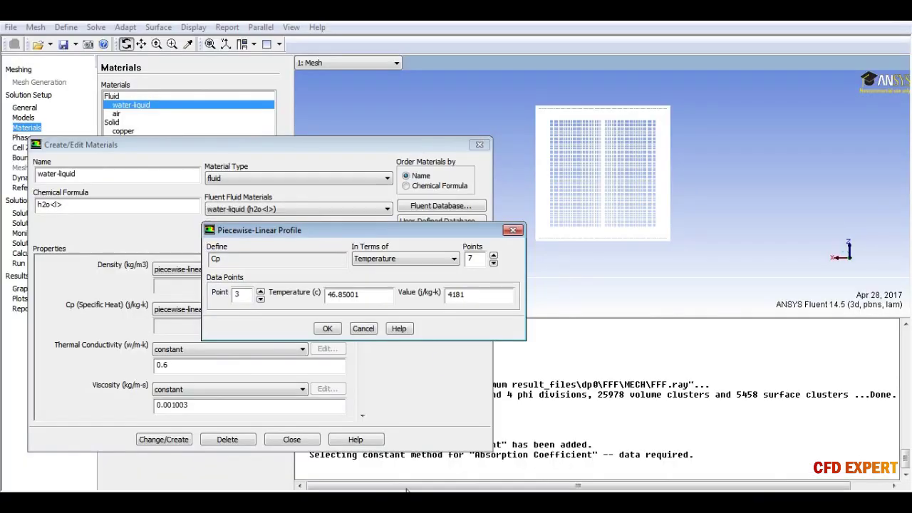
pyautogui.doubleClick(468, 294)
pyautogui.doubleClick(376, 295)
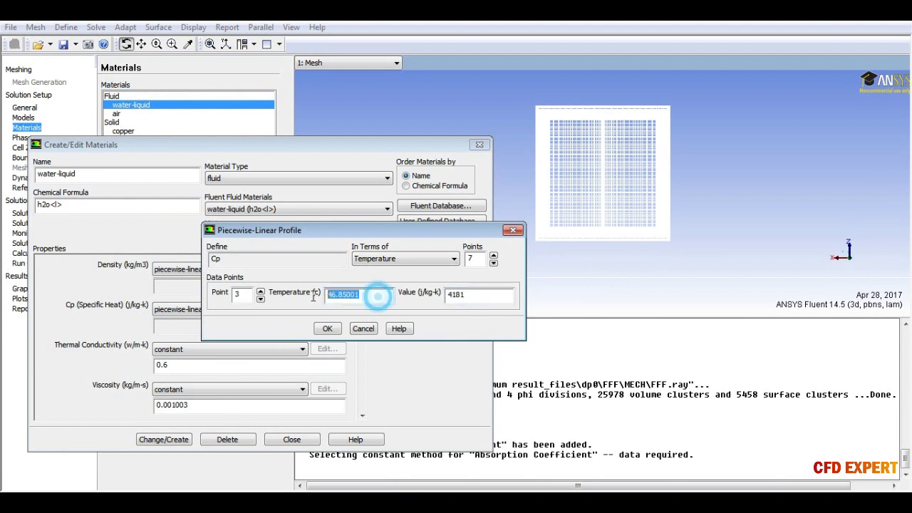
pyautogui.write('30')
pyautogui.doubleClick(470, 295)
pyautogui.write('41')
pyautogui.click(337, 293)
pyautogui.click(261, 292)
pyautogui.doubleClick(322, 296)
pyautogui.write('40')
pyautogui.doubleClick(482, 292)
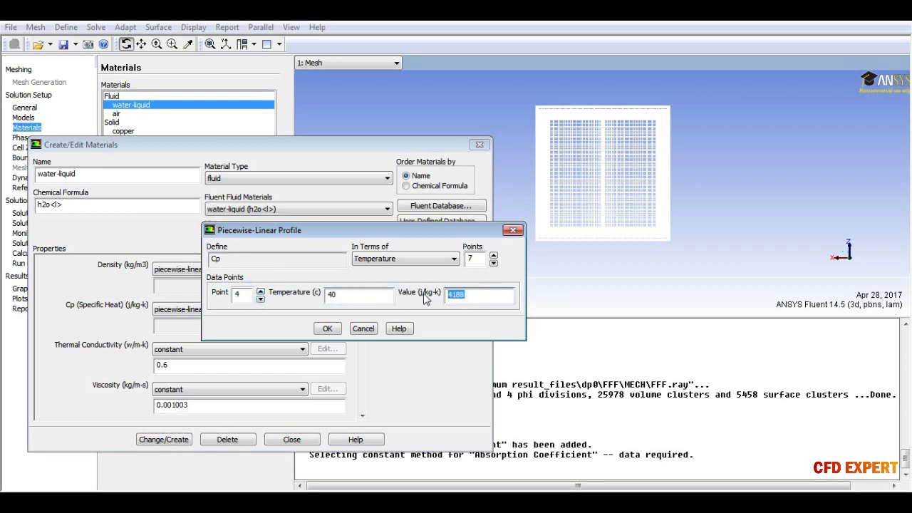
pyautogui.click(260, 292)
# Step: Enter Cp points 5 and 6 at 50 °C and 60 °C (4190 J/kg-K)
pyautogui.doubleClick(376, 295)
pyautogui.write('50')
pyautogui.doubleClick(470, 294)
pyautogui.write('4')
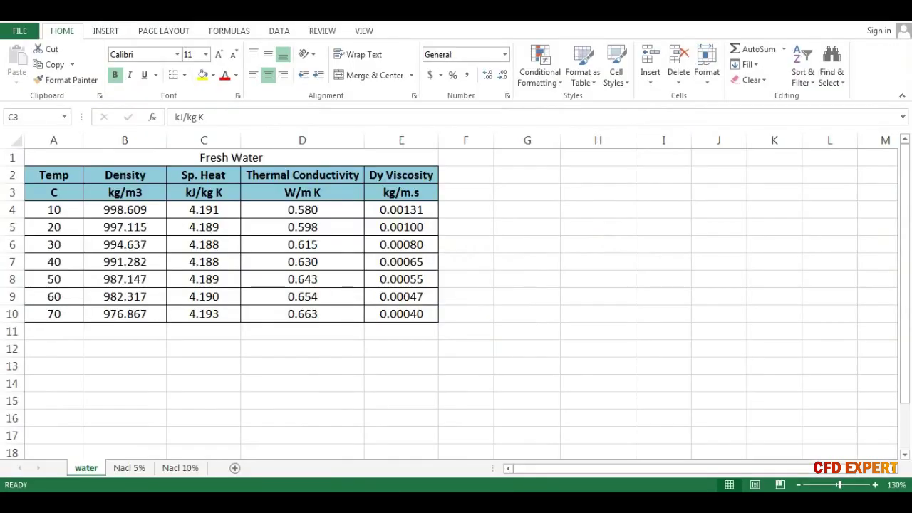
pyautogui.click(213, 299)
pyautogui.click(219, 312)
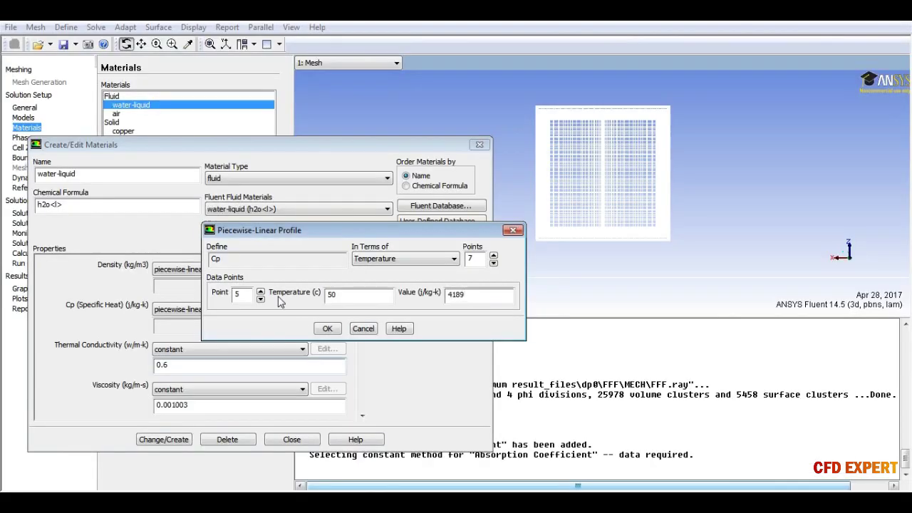
pyautogui.click(260, 290)
pyautogui.doubleClick(368, 300)
pyautogui.write('60')
pyautogui.moveTo(490, 294); pyautogui.dragTo(461, 296)
pyautogui.write('4')
pyautogui.write('0')
# Step: Enter the final Cp point, 70 °C at 4193 J/kg-K, and accept the profile
pyautogui.click(260, 291)
pyautogui.moveTo(390, 294); pyautogui.dragTo(308, 304)
pyautogui.write('70')
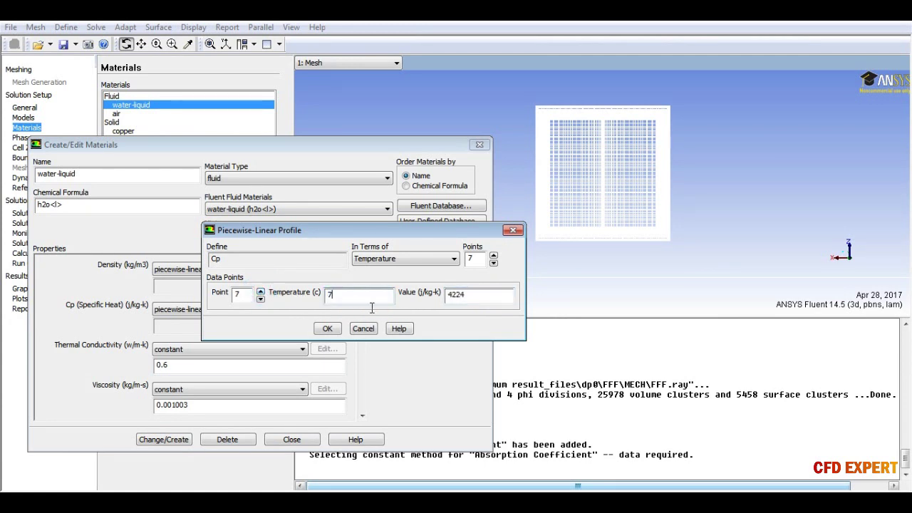
pyautogui.moveTo(490, 295); pyautogui.dragTo(447, 297)
pyautogui.write('4193')
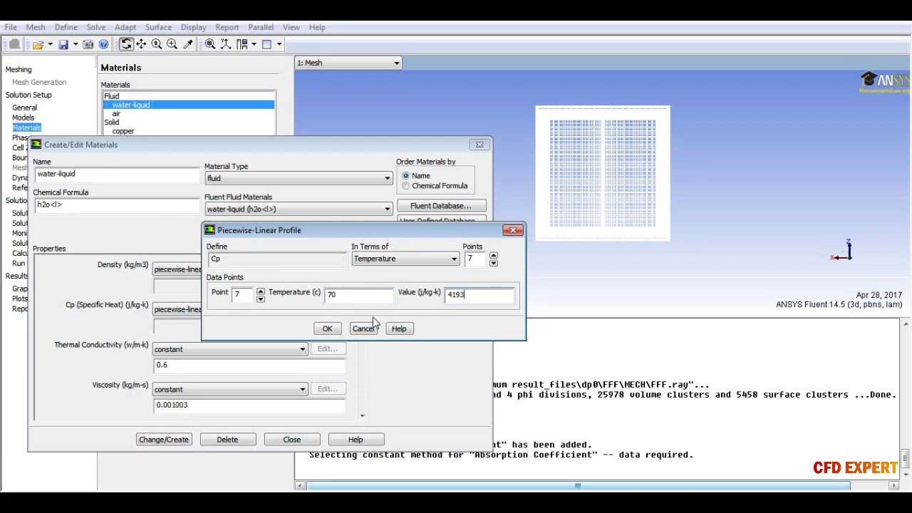
pyautogui.click(327, 328)
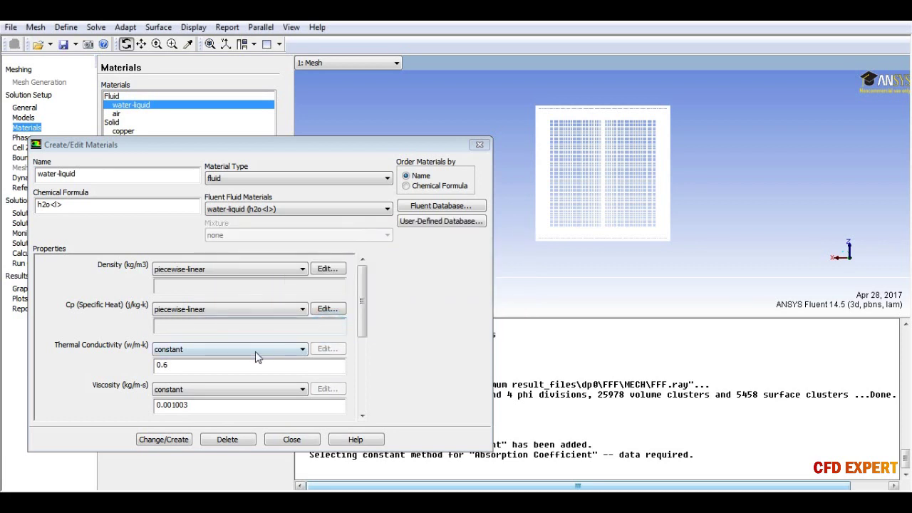
# Step: Make thermal conductivity piecewise-linear with 7 points
pyautogui.click(184, 350)
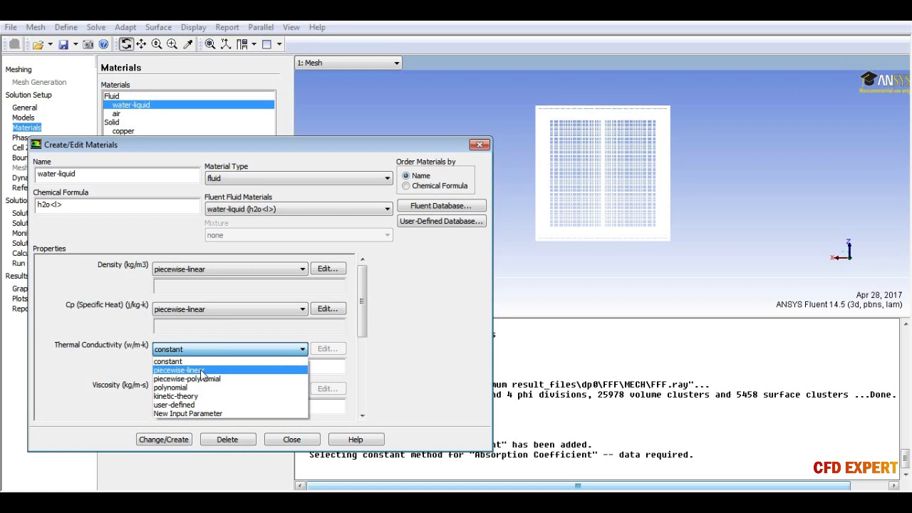
pyautogui.click(203, 370)
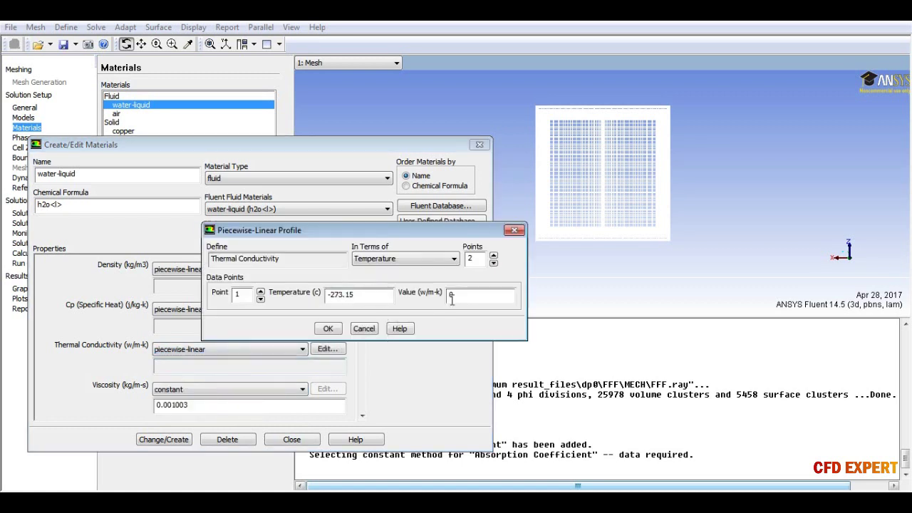
pyautogui.click(493, 255)
pyautogui.click(493, 255)
pyautogui.click(493, 255)
pyautogui.click(493, 255)
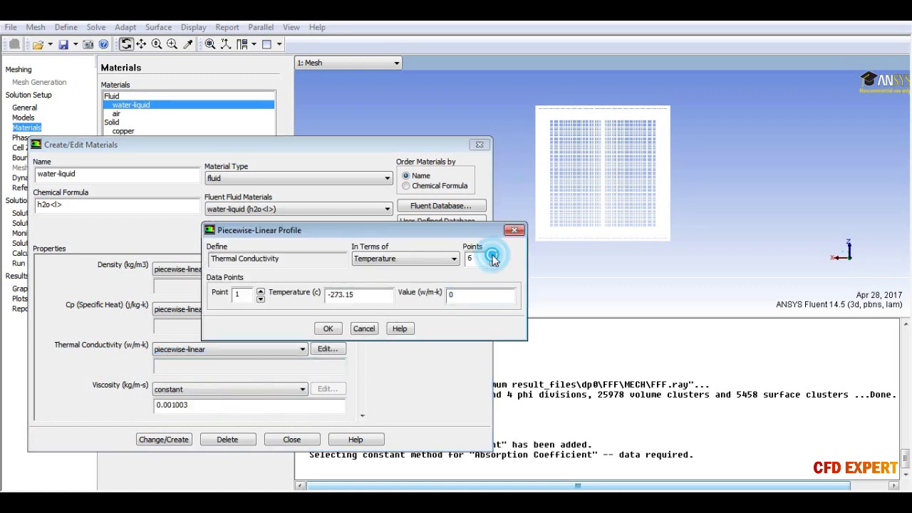
pyautogui.click(493, 255)
# Step: Enter the first conductivity point as 10 °C with 0.580 from the fresh-water table
pyautogui.moveTo(372, 299); pyautogui.dragTo(319, 299)
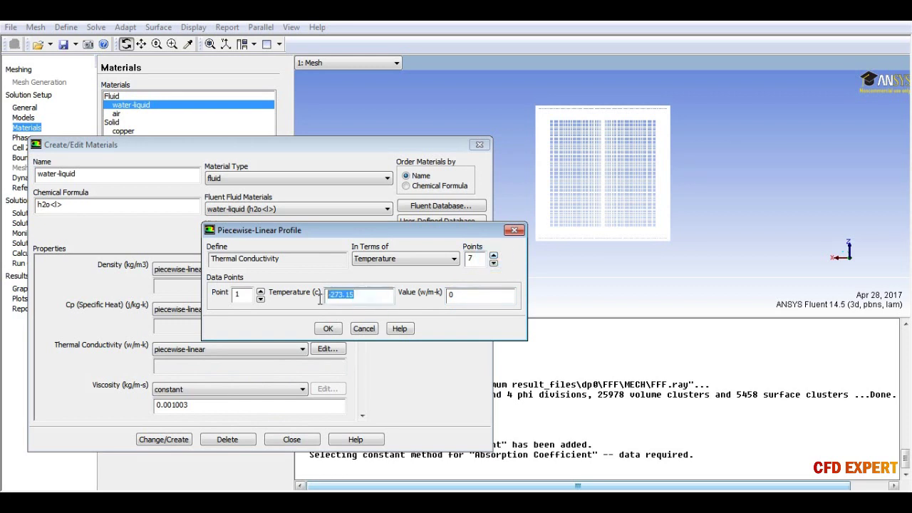
pyautogui.write('10')
pyautogui.click(313, 451)
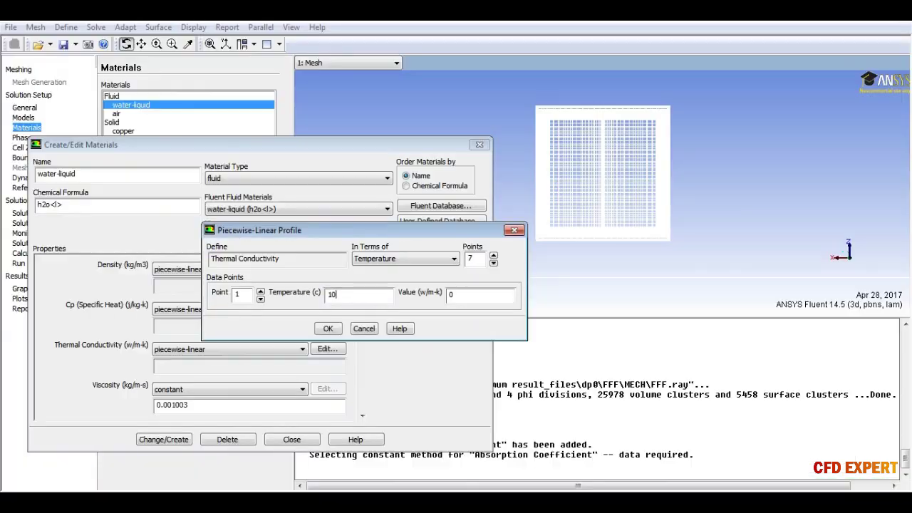
pyautogui.hotkey('alt', 'Tab')
pyautogui.doubleClick(477, 298)
pyautogui.write('0.')
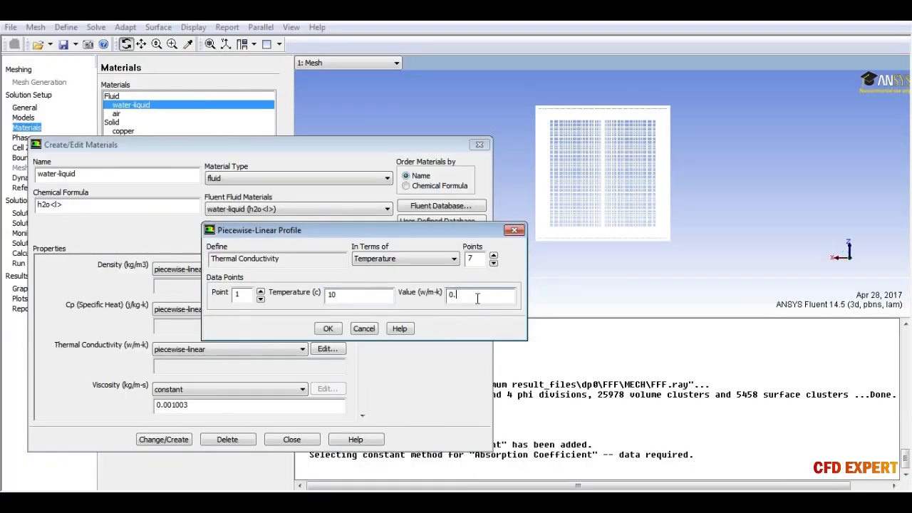
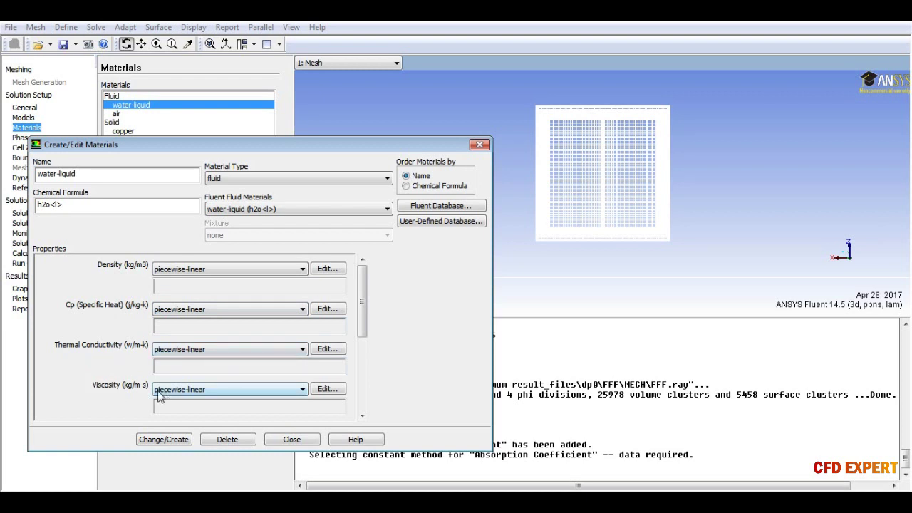
# Step: Apply water-liquid's constant absorption coefficient of 0, then reopen its editor with the name selected for replacing
pyautogui.moveTo(361, 314)
pyautogui.mouseDown()
pyautogui.moveTo(363, 385)
pyautogui.moveTo(364, 304)
pyautogui.mouseUp()
pyautogui.click(175, 441)
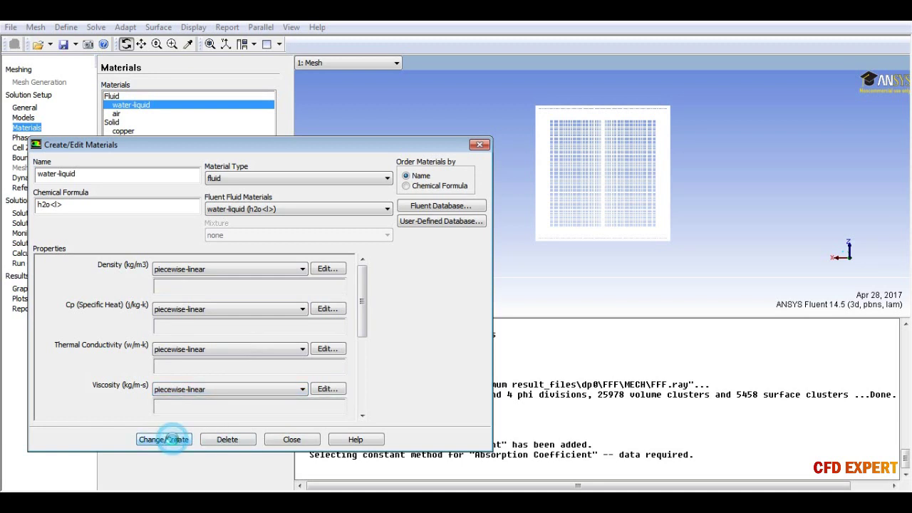
pyautogui.click(287, 441)
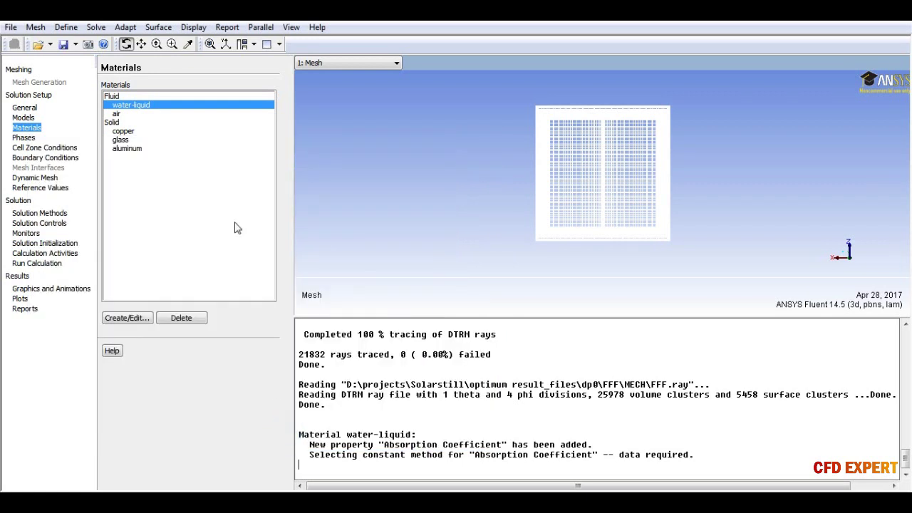
pyautogui.click(124, 318)
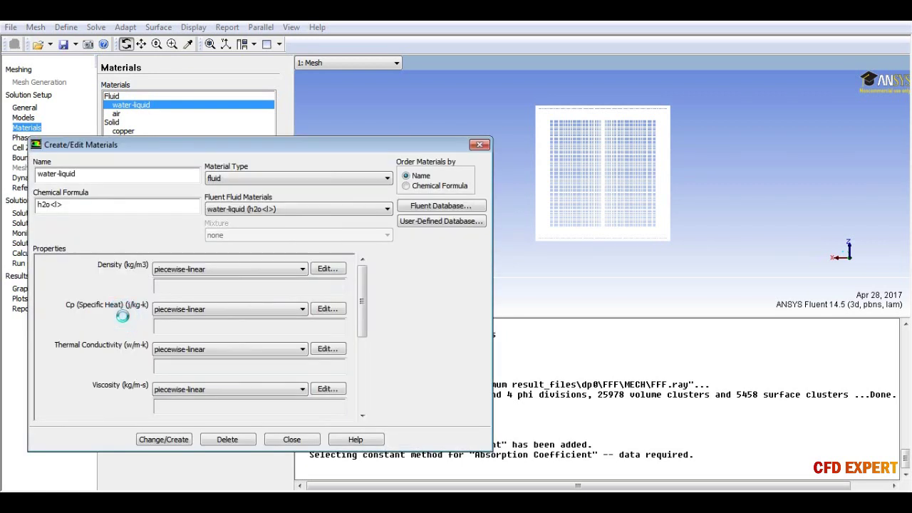
pyautogui.moveTo(91, 175); pyautogui.dragTo(37, 175)
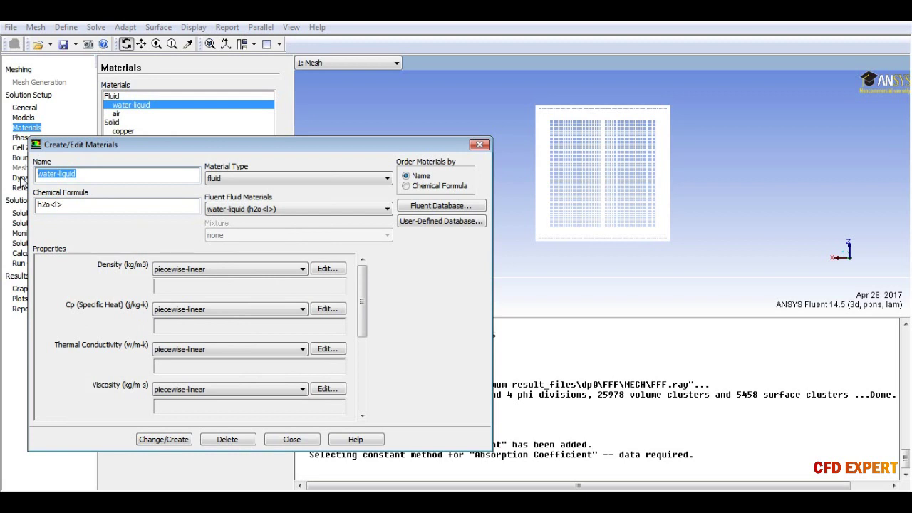
# Step: Name the new fluid nacl5% with chemical formula n5 and bring up its piecewise-linear density profile
pyautogui.write('nacl5%')
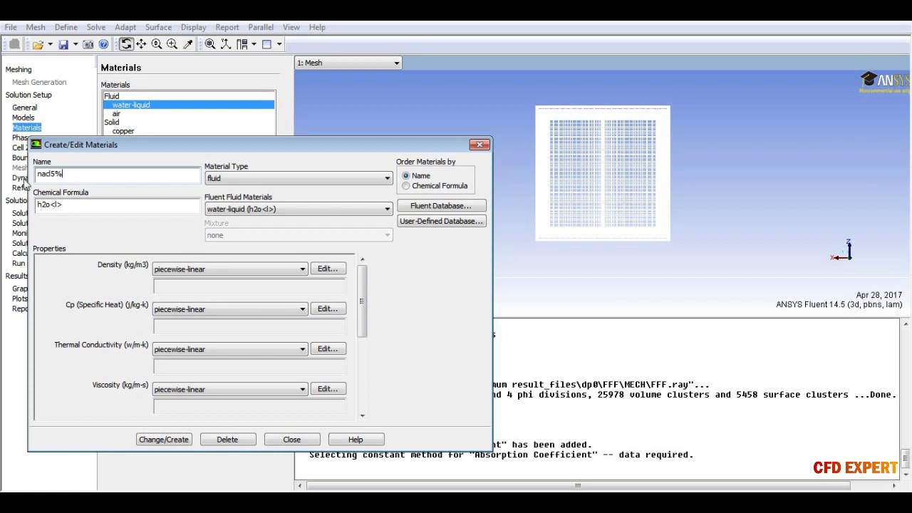
pyautogui.moveTo(67, 205); pyautogui.dragTo(15, 214)
pyautogui.write('n5')
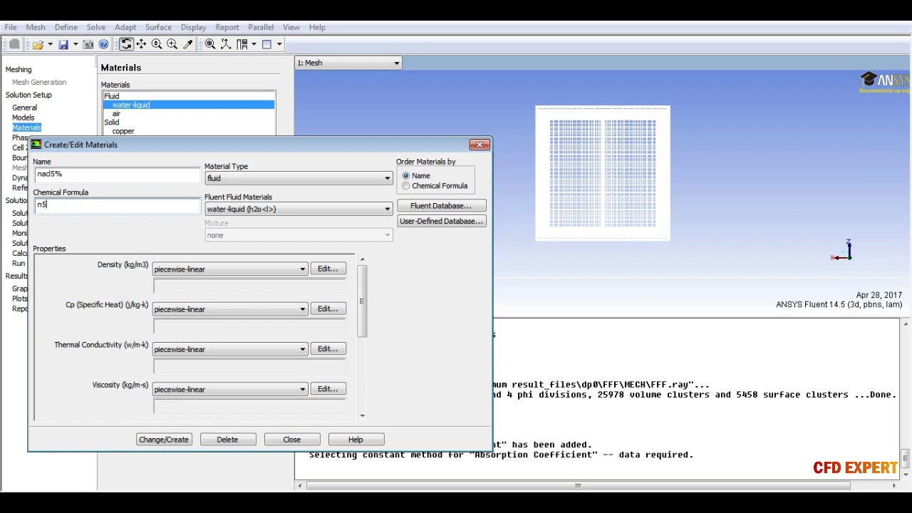
pyautogui.click(338, 271)
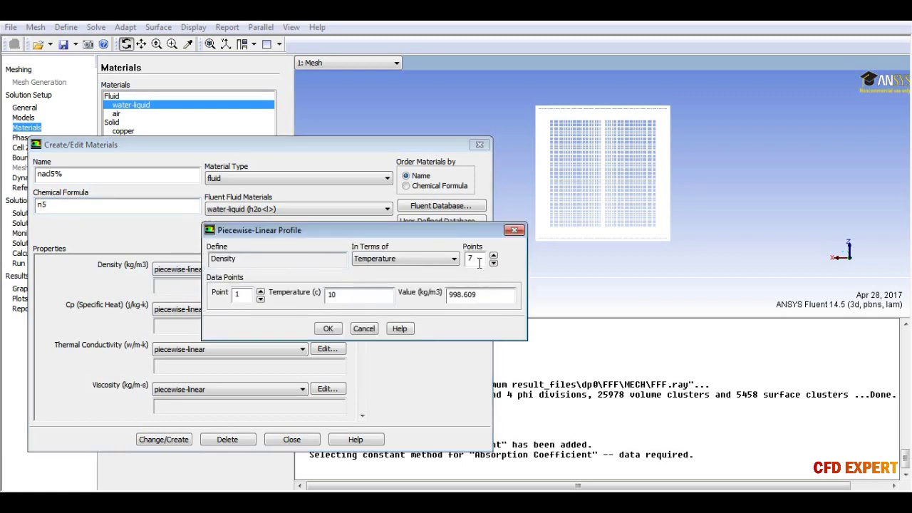
# Step: Copy the 5% NaCl densities B4:B10 from Excel's Nacl 5% sheet and enter the first point's density
pyautogui.click(357, 499)
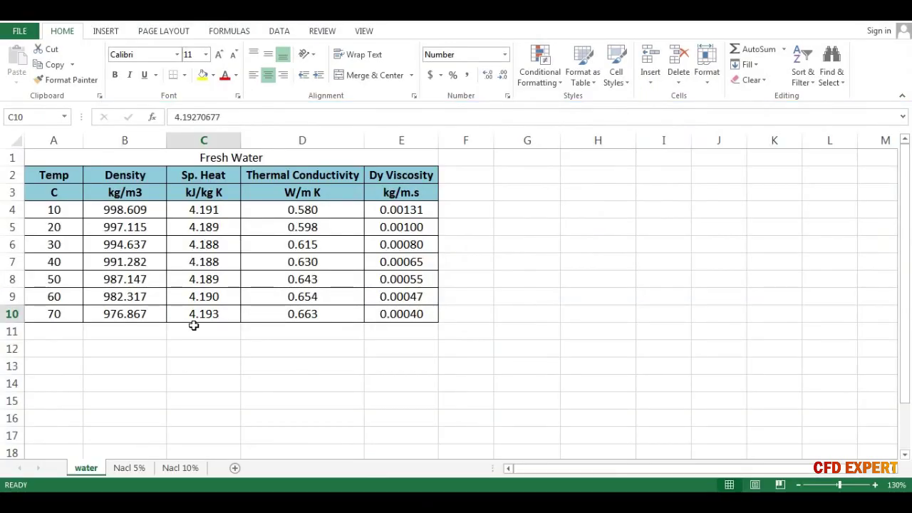
pyautogui.click(135, 468)
pyautogui.moveTo(141, 209); pyautogui.dragTo(137, 324)
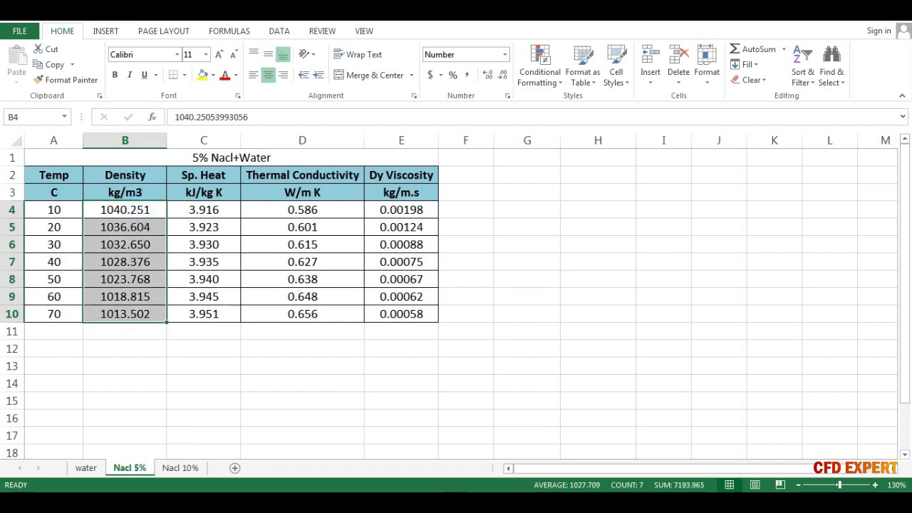
pyautogui.hotkey('alt', 'Tab')
pyautogui.moveTo(498, 295); pyautogui.dragTo(449, 298)
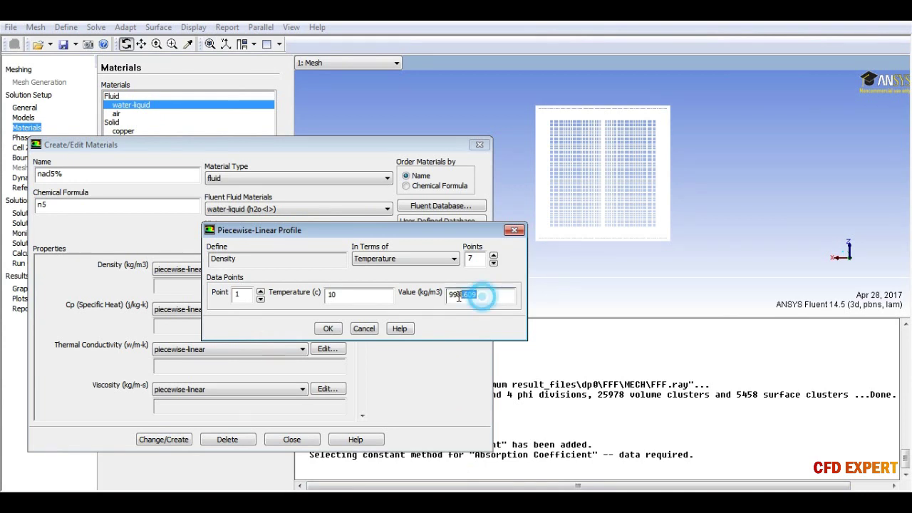
pyautogui.write('1040.25')
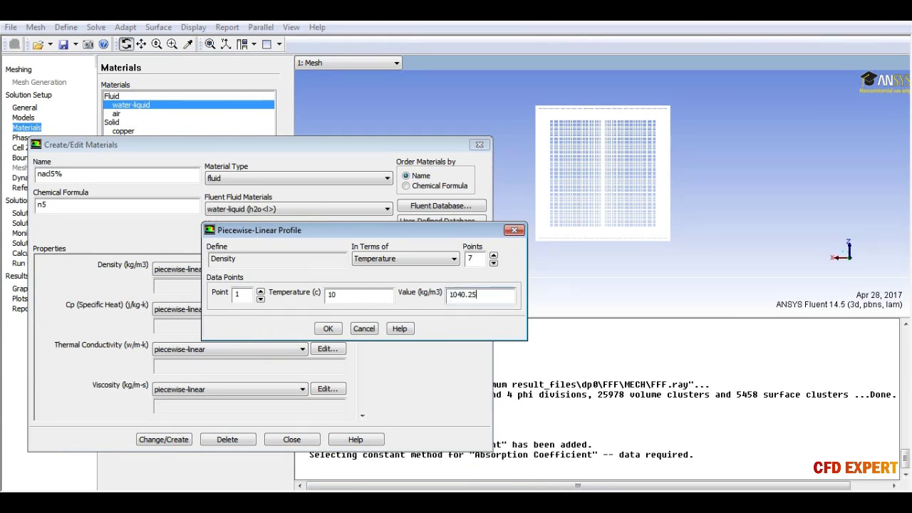
# Step: Enter the second profile point's density as 1036 from the Excel table
pyautogui.click(261, 291)
pyautogui.doubleClick(351, 297)
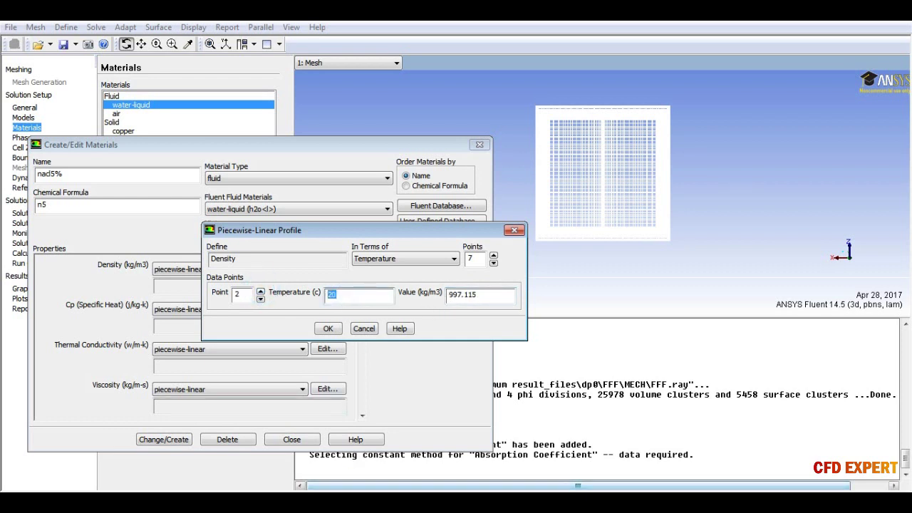
pyautogui.hotkey('alt', 'Tab')
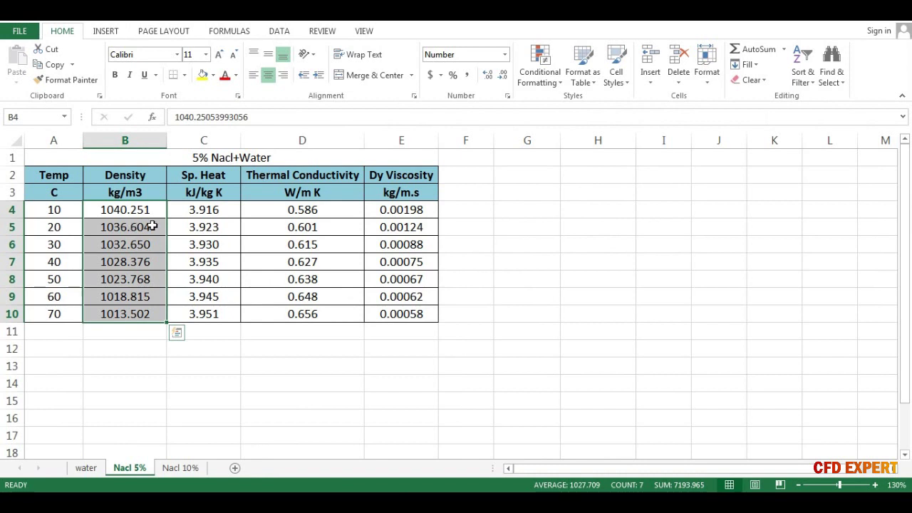
pyautogui.click(393, 486)
pyautogui.press('Tab')
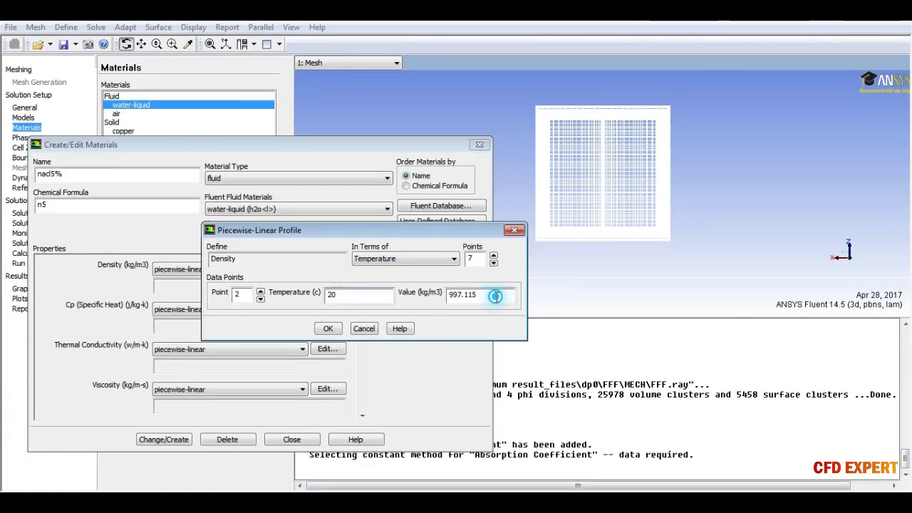
pyautogui.write('1036')
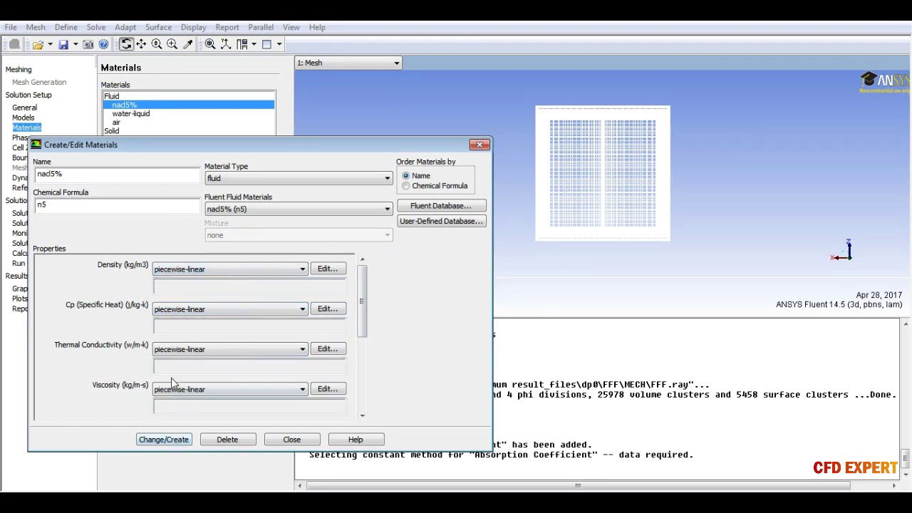
# Step: Create the nacl5% material and reopen its editor as the base for nacl10%
pyautogui.click(177, 440)
pyautogui.click(291, 440)
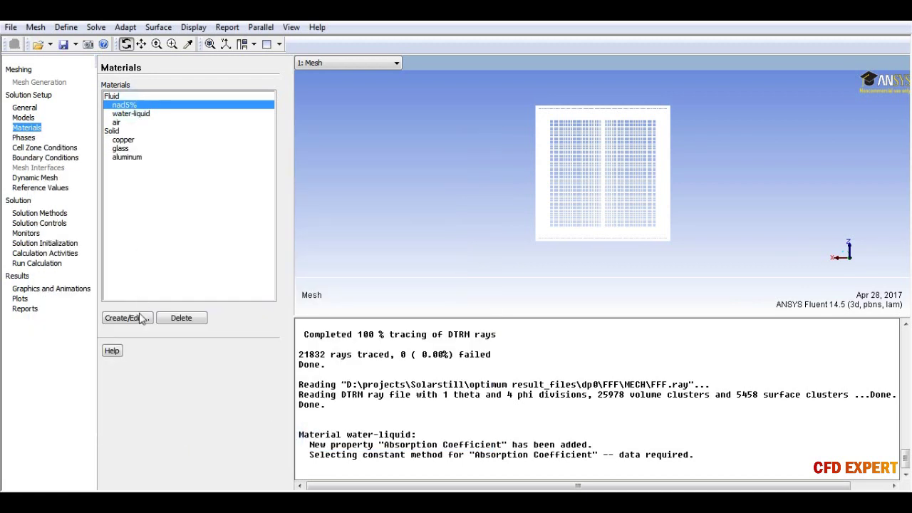
pyautogui.click(141, 319)
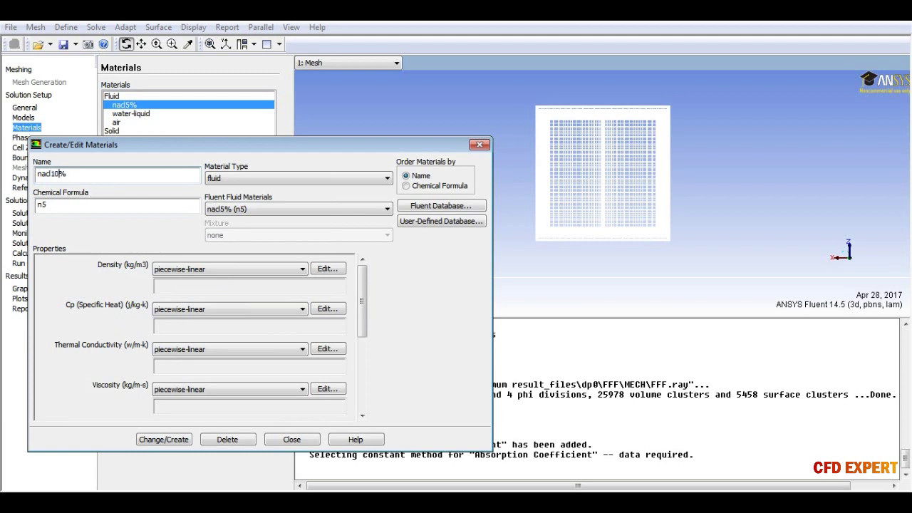
pyautogui.write('nacl10%')
# Step: Set the first density point to 1079.32 kg/m3 at 10 °C from Excel's Nacl 10% sheet
pyautogui.click(327, 271)
pyautogui.doubleClick(465, 294)
pyautogui.moveTo(384, 475)
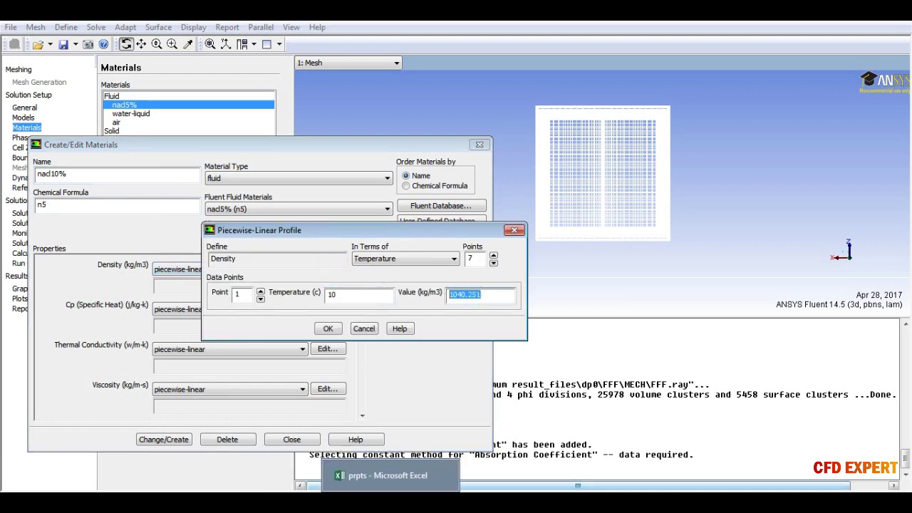
pyautogui.click(390, 475)
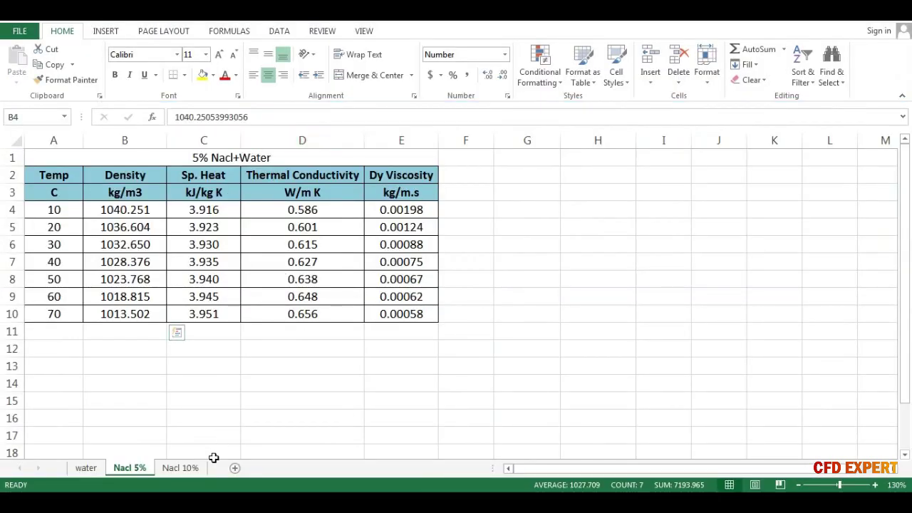
pyautogui.click(187, 468)
pyautogui.click(136, 208)
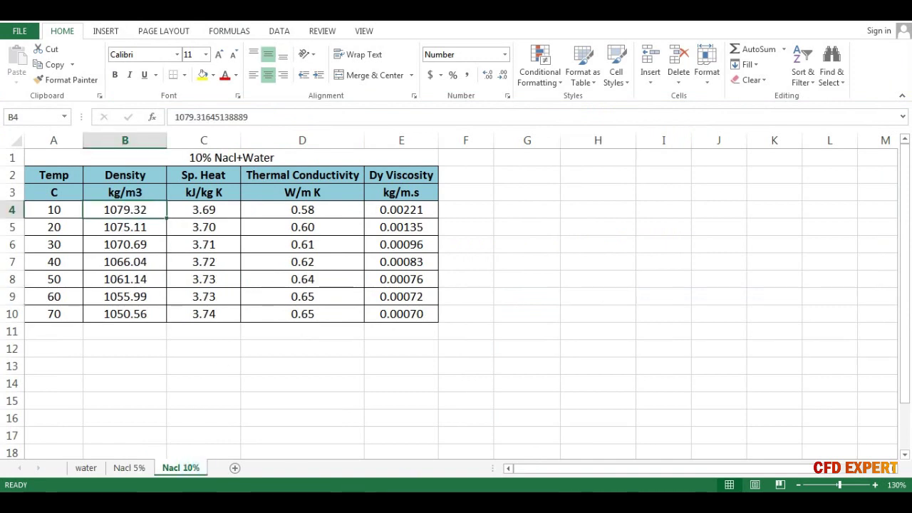
pyautogui.hotkey('alt', 'Tab')
pyautogui.write('1')
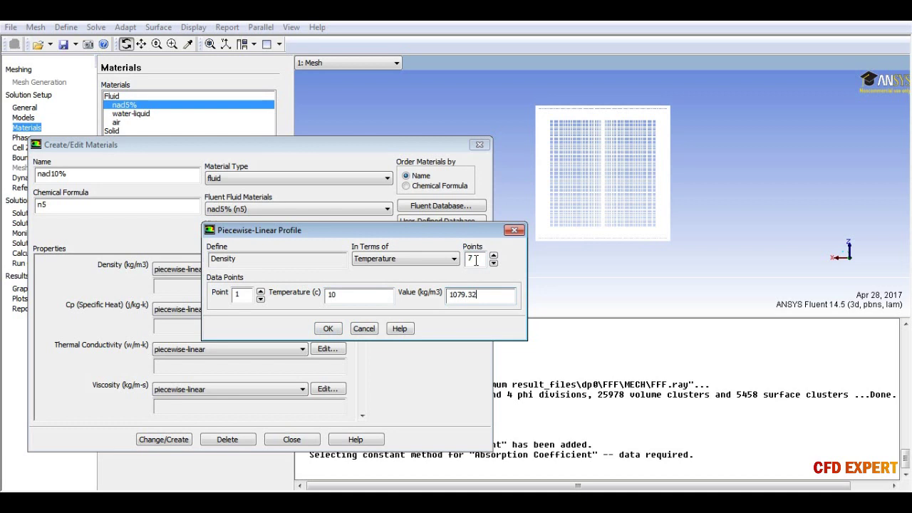
# Step: Finish the density entry and name the material nacl10% with chemical formula n10
pyautogui.doubleClick(473, 295)
pyautogui.click(356, 295)
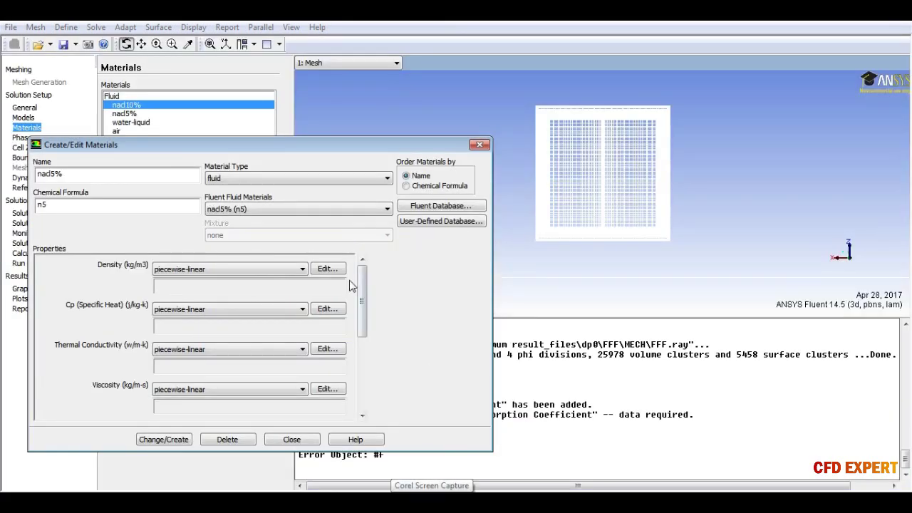
pyautogui.moveTo(68, 174); pyautogui.dragTo(37, 174)
pyautogui.click(293, 209)
pyautogui.click(258, 231)
pyautogui.moveTo(92, 174); pyautogui.dragTo(35, 174)
pyautogui.doubleClick(59, 205)
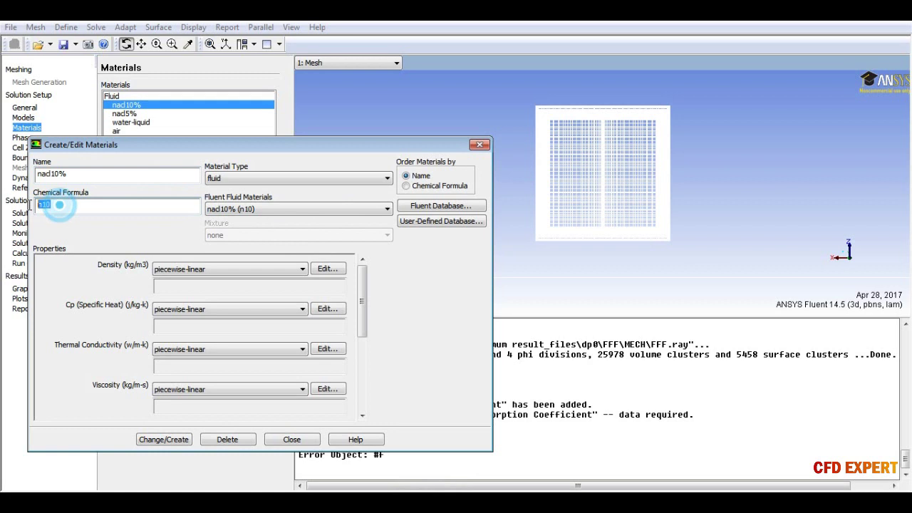
pyautogui.click(480, 146)
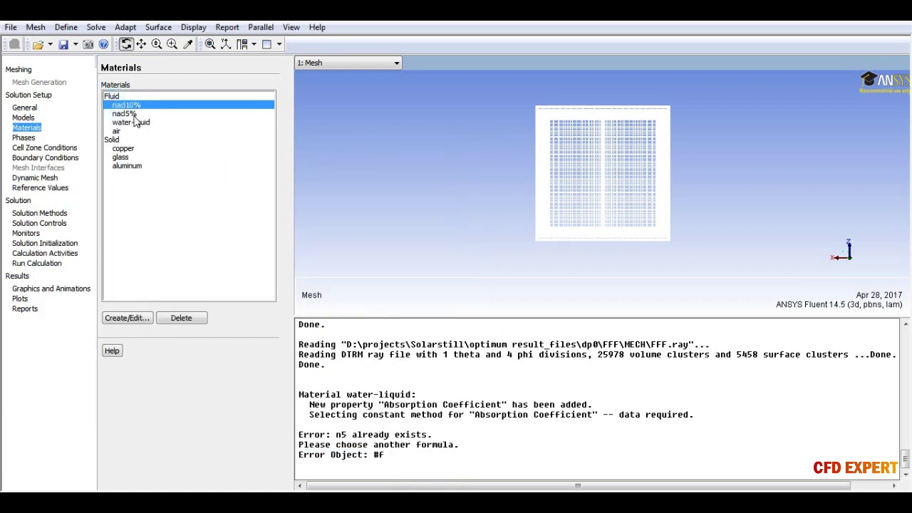
# Step: Review the water-liquid, nacl5% and nacl10% material properties one after another
pyautogui.click(136, 123)
pyautogui.click(127, 319)
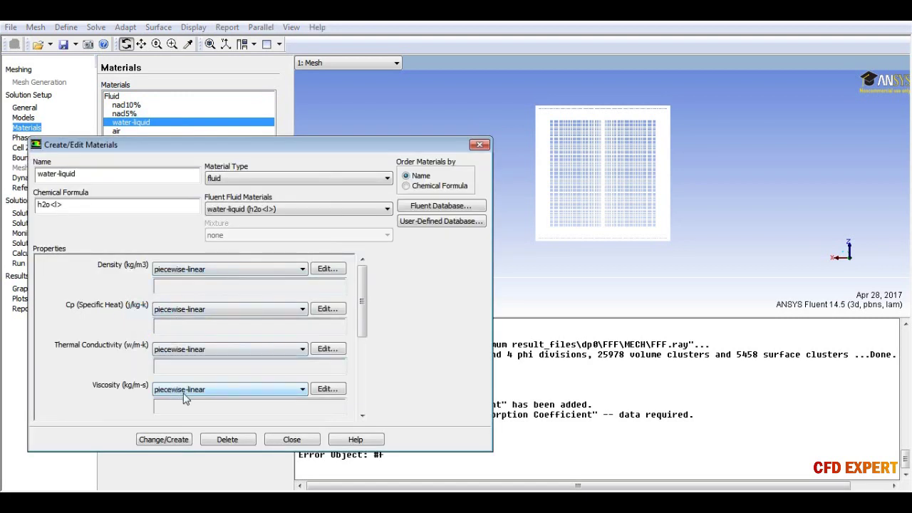
pyautogui.click(288, 439)
pyautogui.click(135, 114)
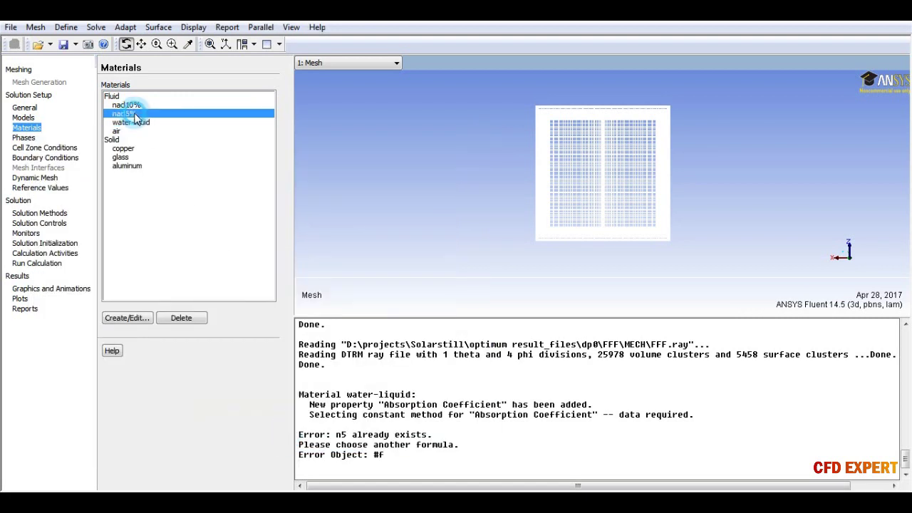
pyautogui.click(123, 317)
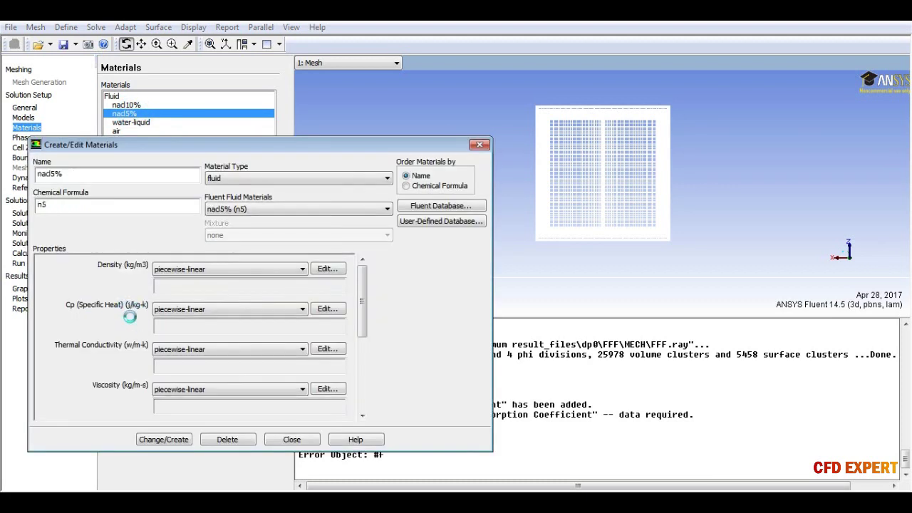
pyautogui.moveTo(82, 174); pyautogui.dragTo(31, 175)
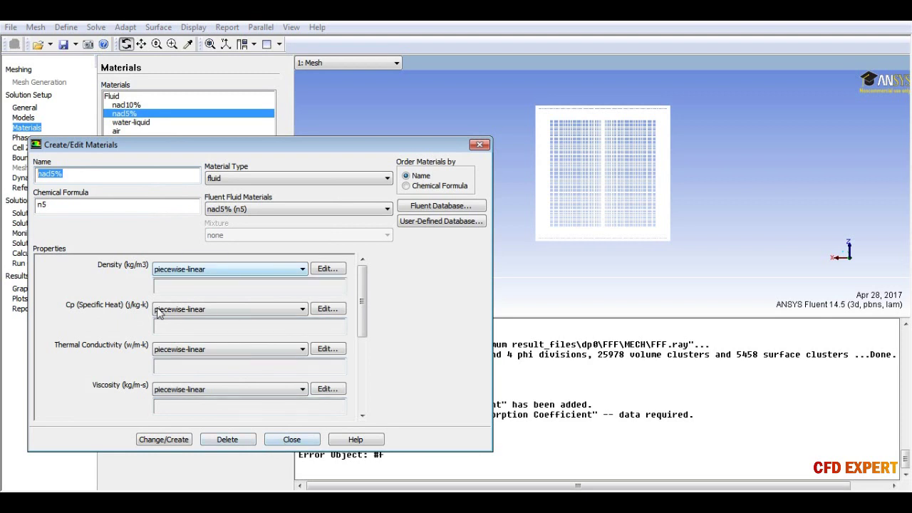
pyautogui.click(291, 439)
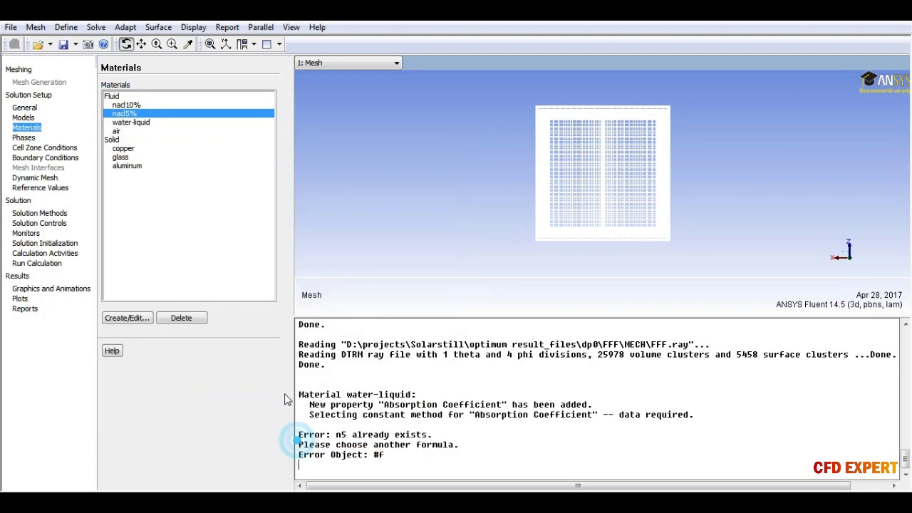
pyautogui.click(128, 105)
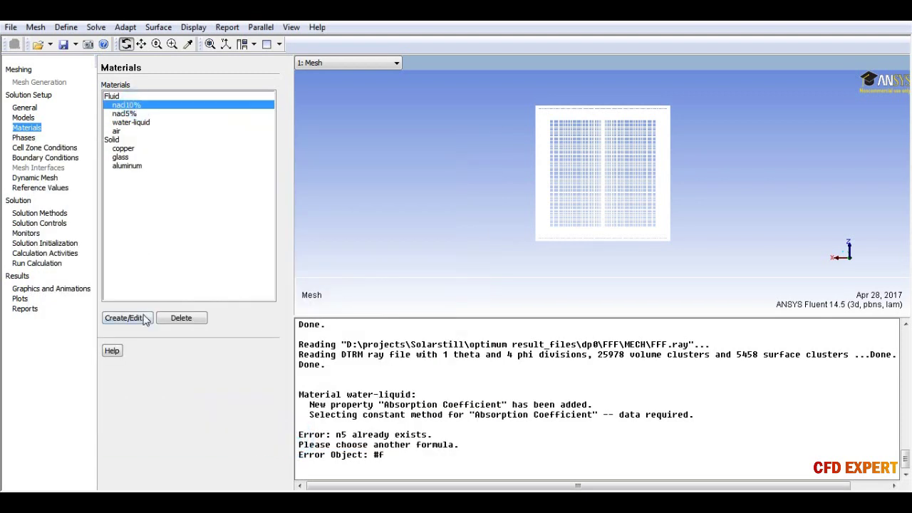
pyautogui.click(136, 318)
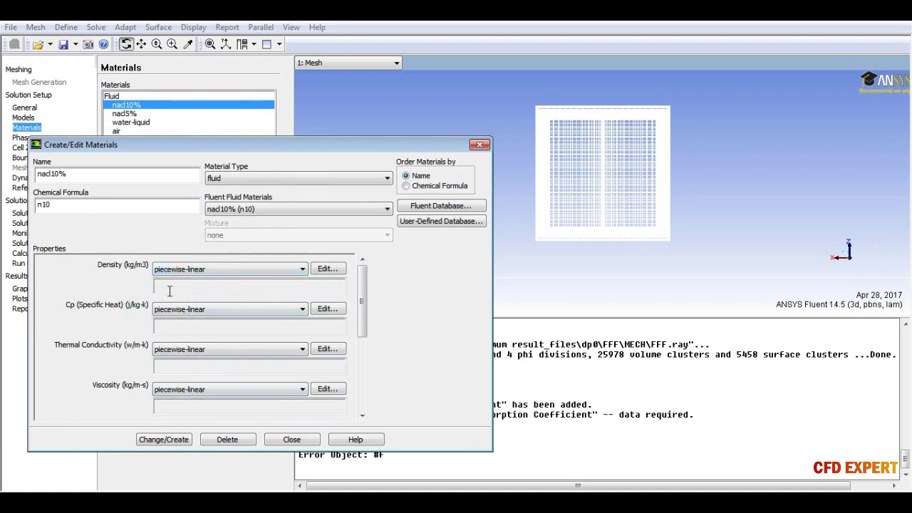
# Step: Review Excel's water, Nacl 5% and Nacl 10% tables of density, specific heat, conductivity and viscosity
pyautogui.click(311, 441)
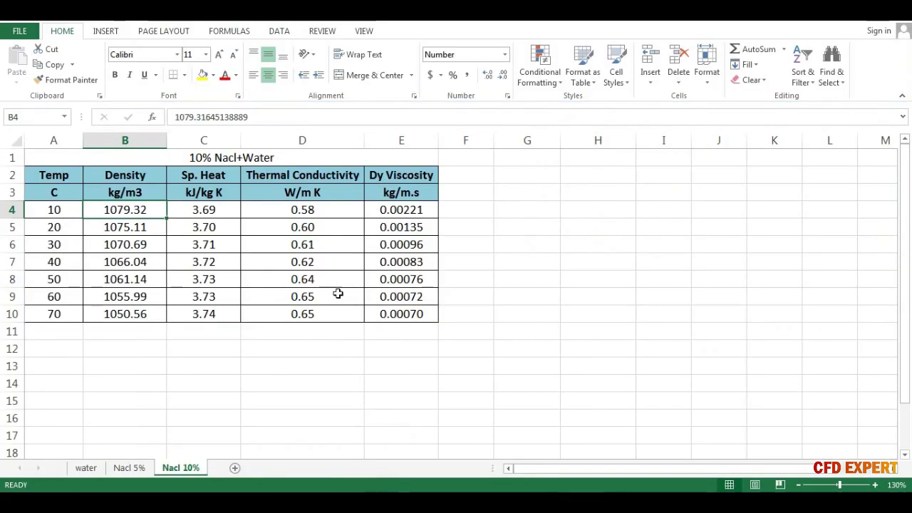
pyautogui.click(86, 467)
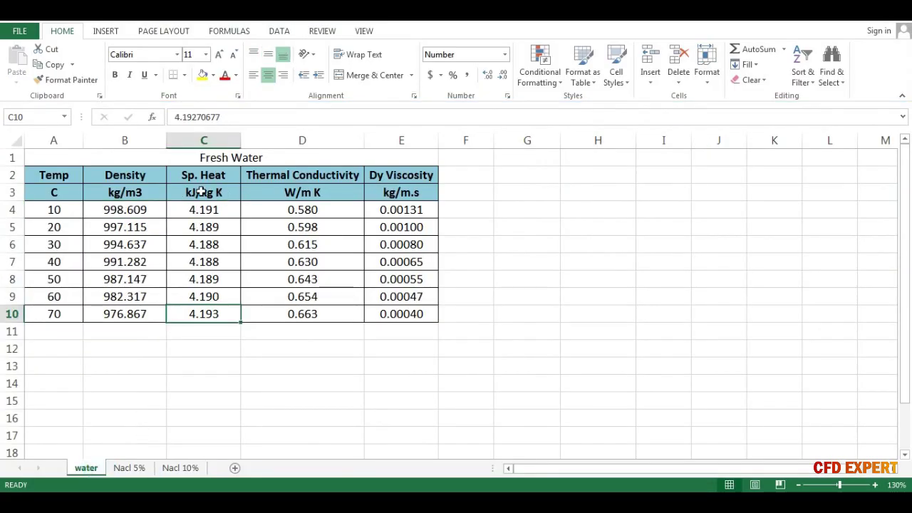
pyautogui.moveTo(44, 175); pyautogui.dragTo(383, 307)
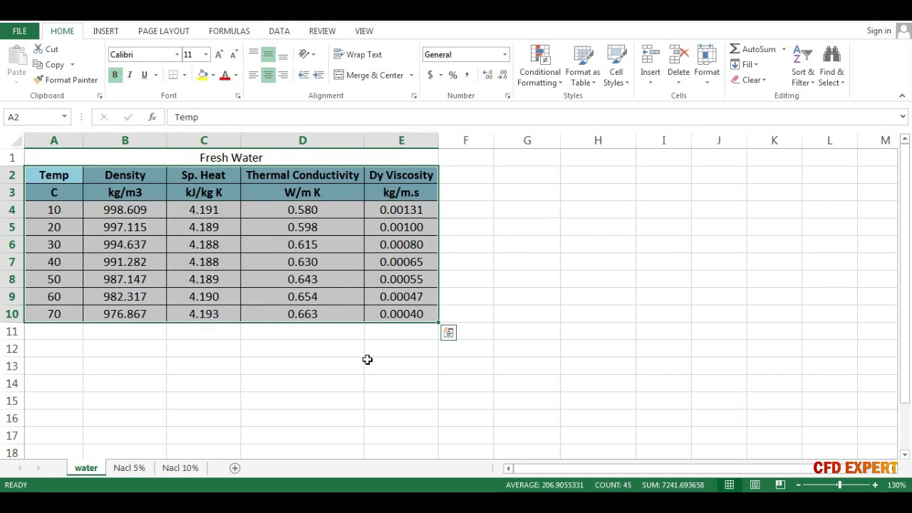
pyautogui.hotkey('ctrl', 'c')
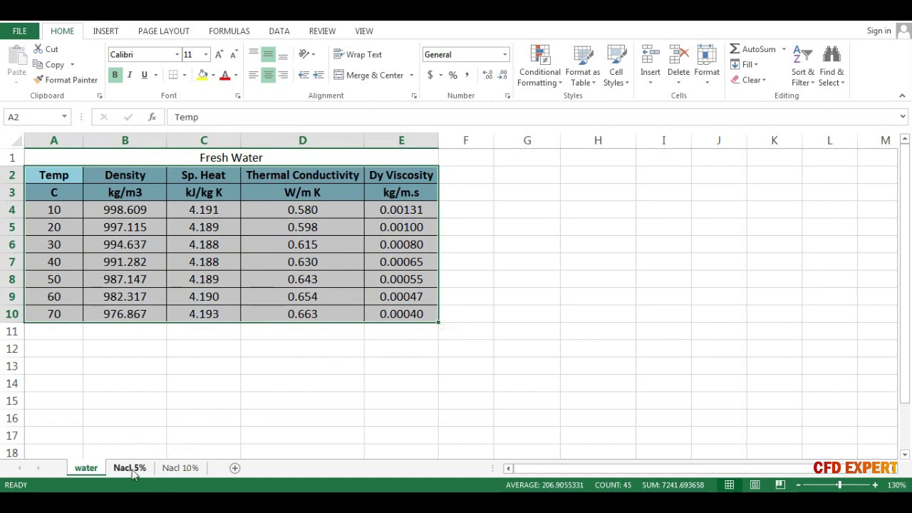
pyautogui.click(133, 473)
pyautogui.moveTo(72, 175)
pyautogui.mouseDown()
pyautogui.moveTo(351, 186)
pyautogui.moveTo(368, 307)
pyautogui.mouseUp()
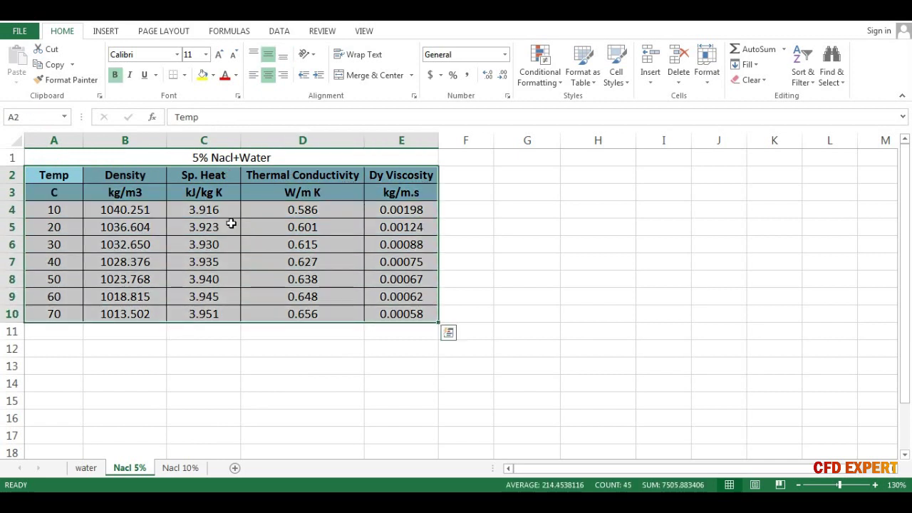
pyautogui.click(180, 467)
pyautogui.moveTo(65, 176)
pyautogui.mouseDown()
pyautogui.moveTo(308, 178)
pyautogui.moveTo(369, 240)
pyautogui.moveTo(374, 308)
pyautogui.mouseUp()
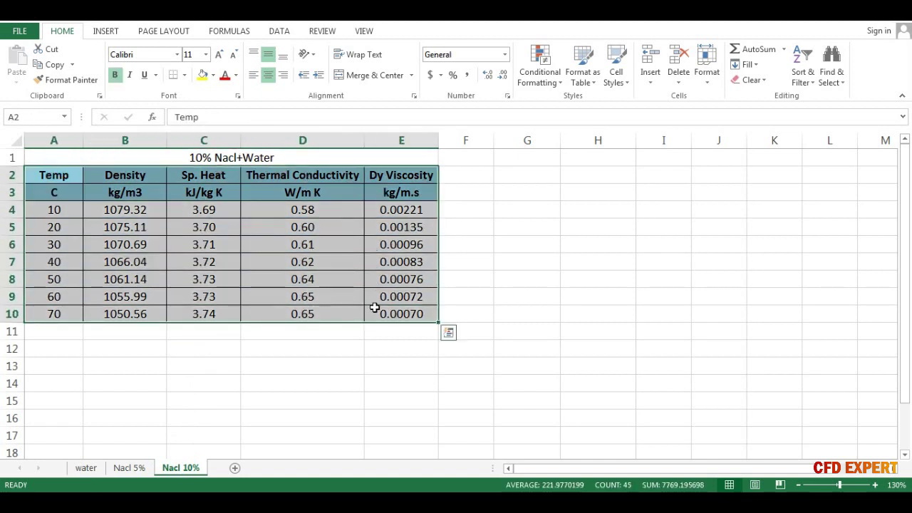
pyautogui.click(378, 377)
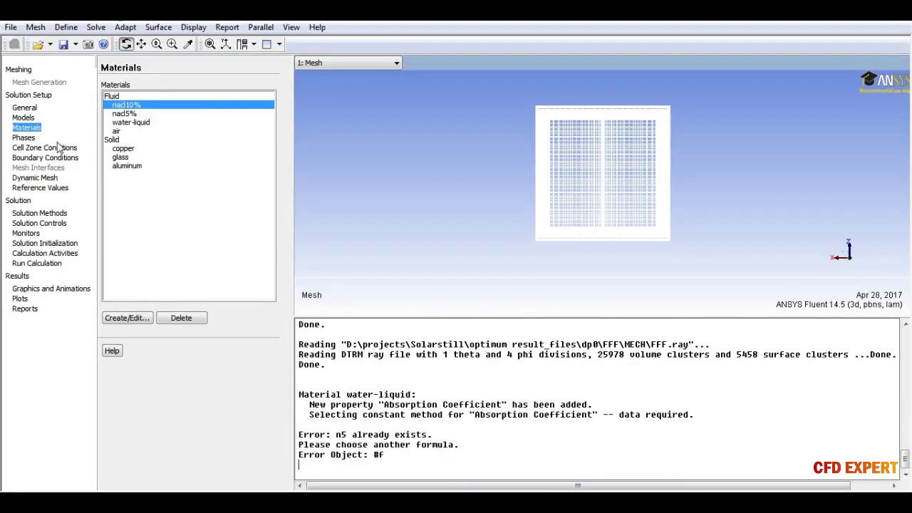
# Step: Rename the primary phase wl and assign it the water-liquid material
pyautogui.click(24, 138)
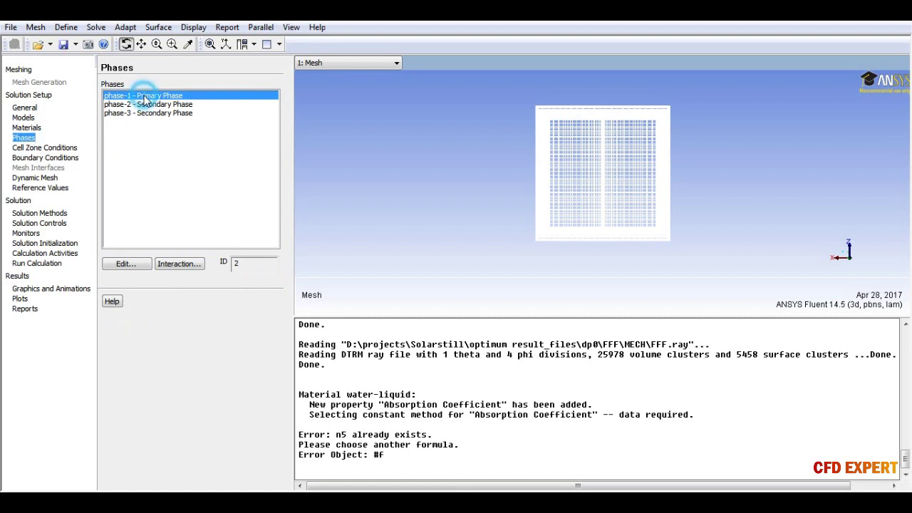
pyautogui.click(123, 263)
pyautogui.moveTo(81, 252); pyautogui.dragTo(4, 262)
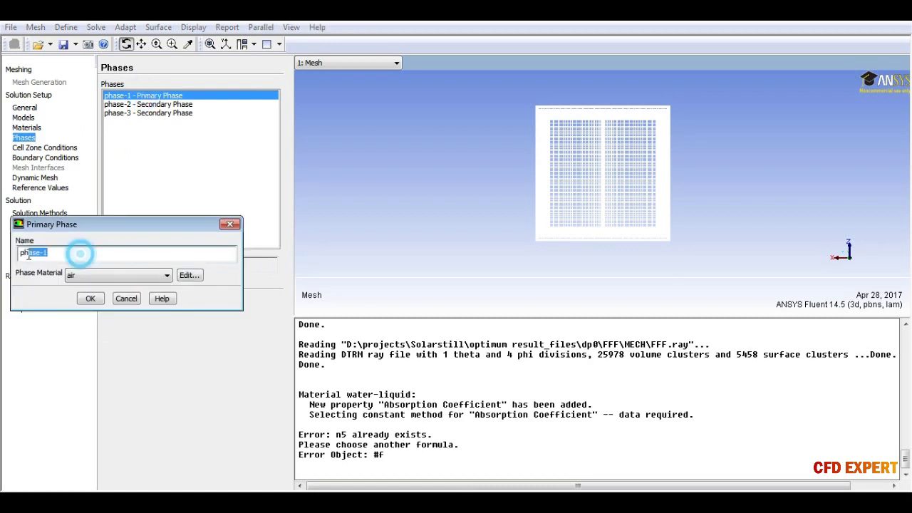
pyautogui.write('wl')
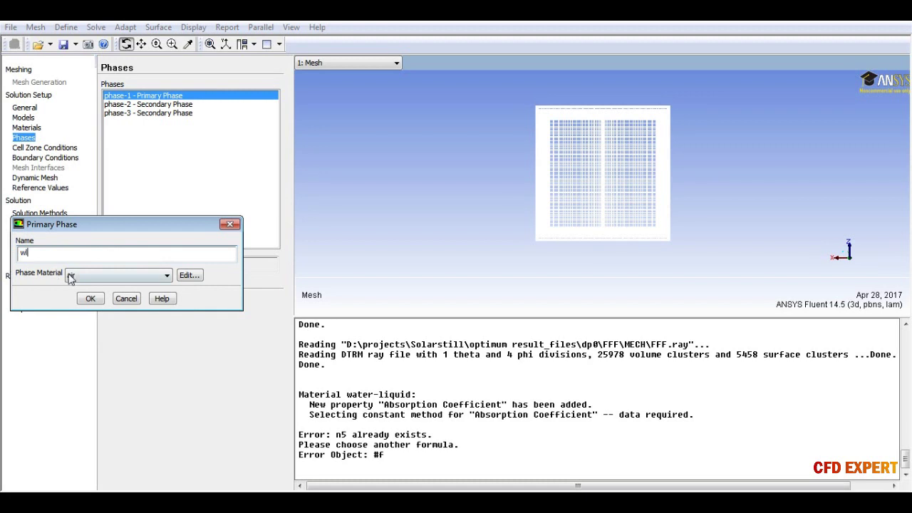
pyautogui.click(71, 275)
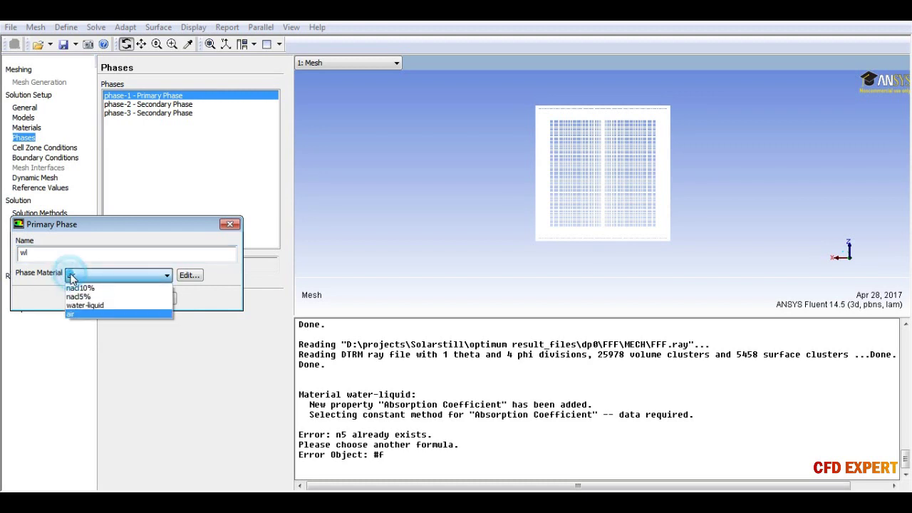
pyautogui.click(88, 304)
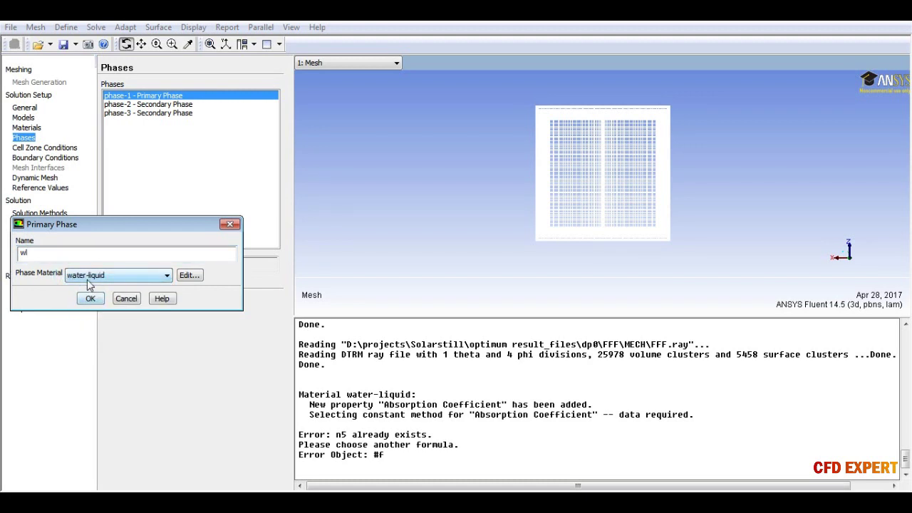
pyautogui.click(90, 300)
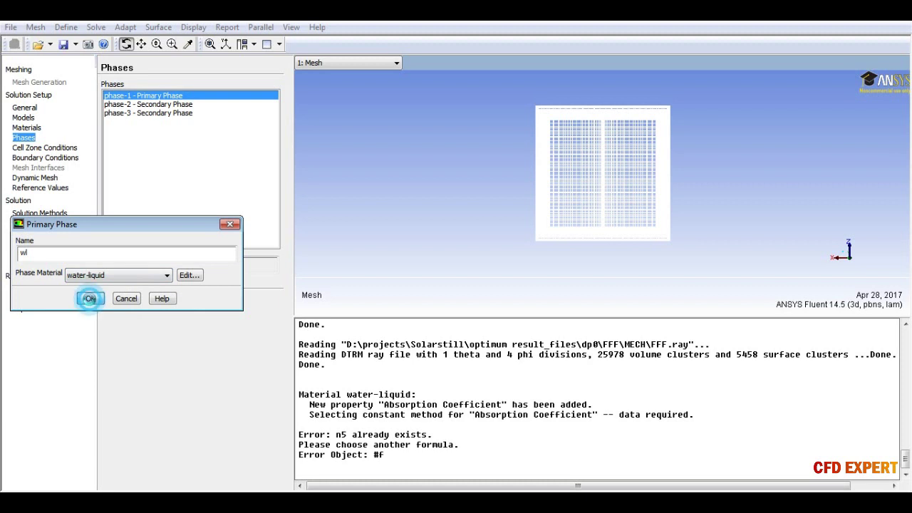
# Step: Name the second phase nacl5% and assign it the nacl5% material
pyautogui.click(123, 105)
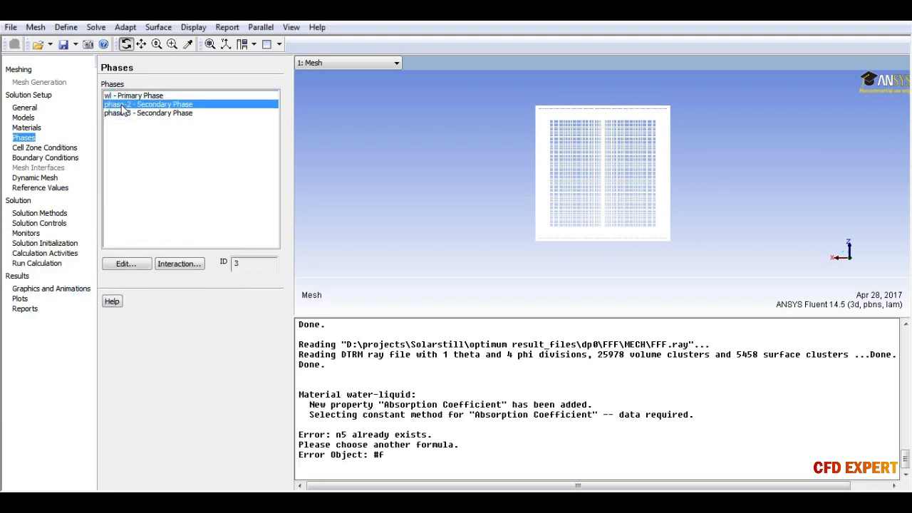
pyautogui.click(139, 265)
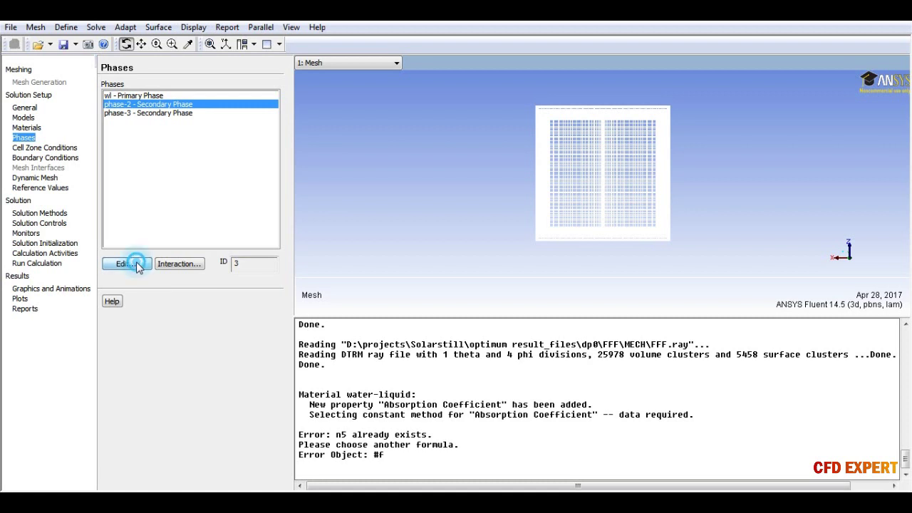
pyautogui.moveTo(91, 253); pyautogui.dragTo(9, 264)
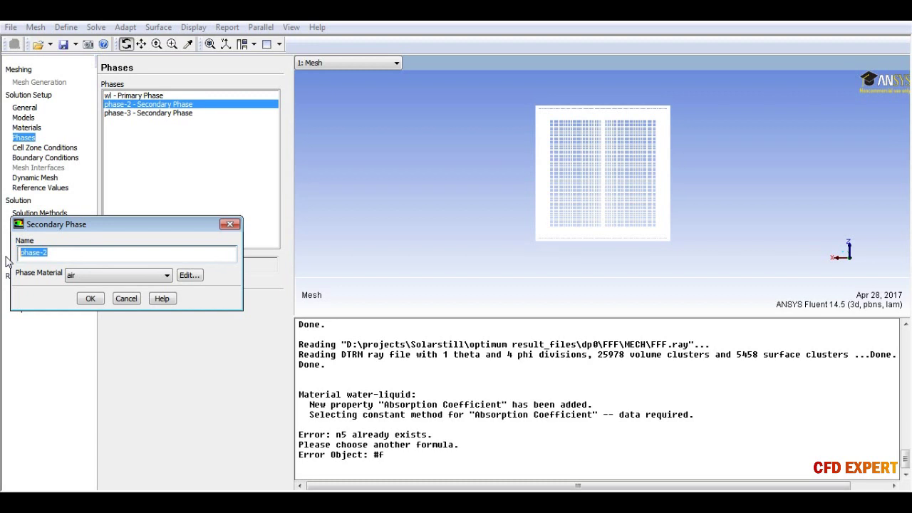
pyautogui.click(71, 275)
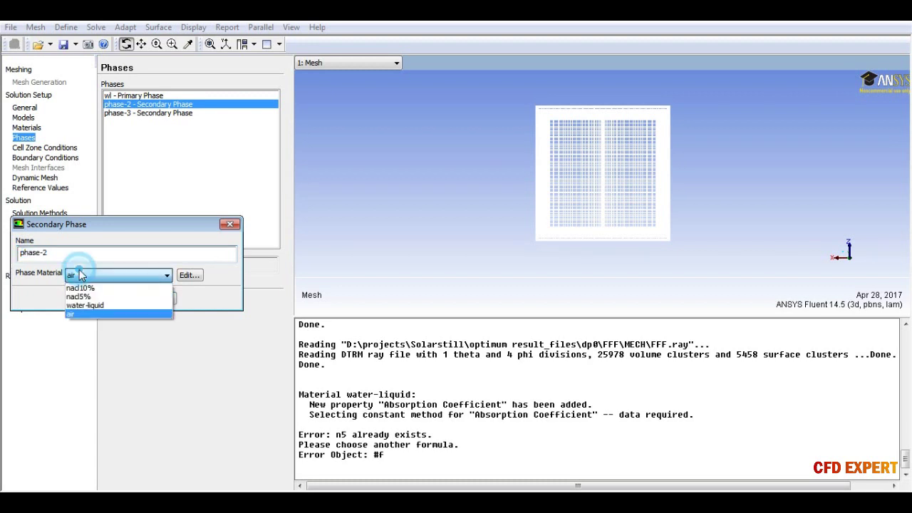
pyautogui.click(88, 297)
pyautogui.moveTo(57, 253); pyautogui.dragTo(3, 257)
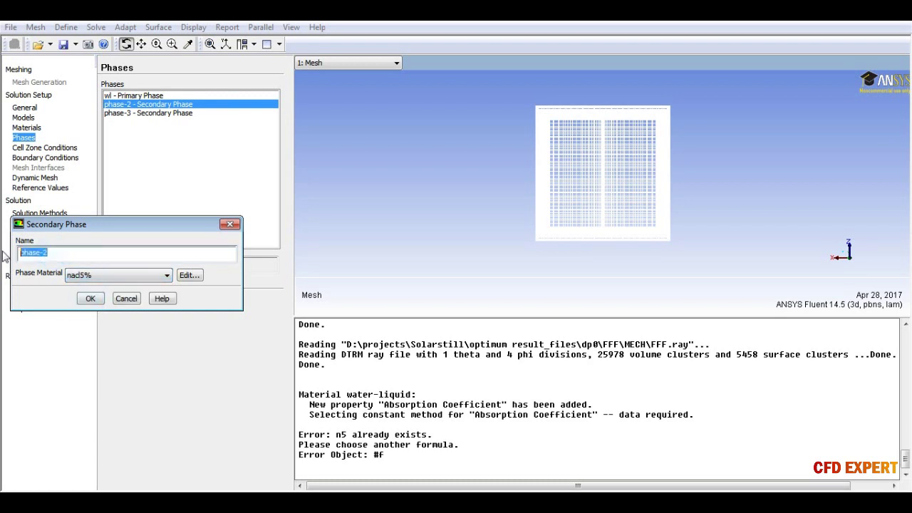
pyautogui.write('nacl5%')
pyautogui.click(93, 299)
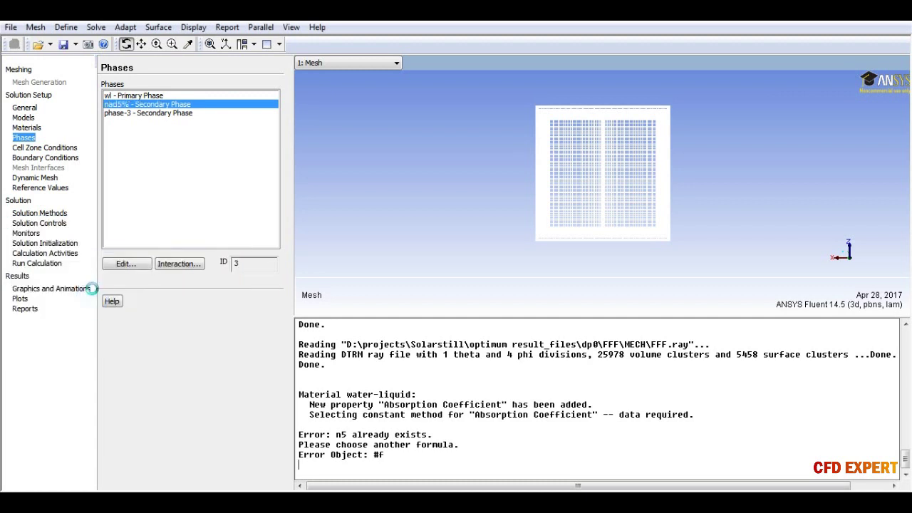
# Step: Name the third phase nacl10% and assign it the nacl10% material
pyautogui.click(142, 113)
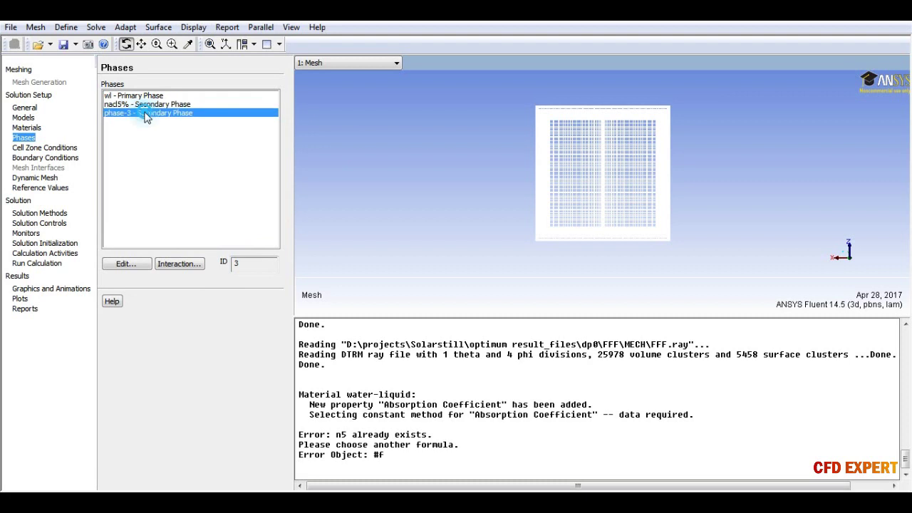
pyautogui.click(124, 264)
pyautogui.click(113, 275)
pyautogui.click(96, 290)
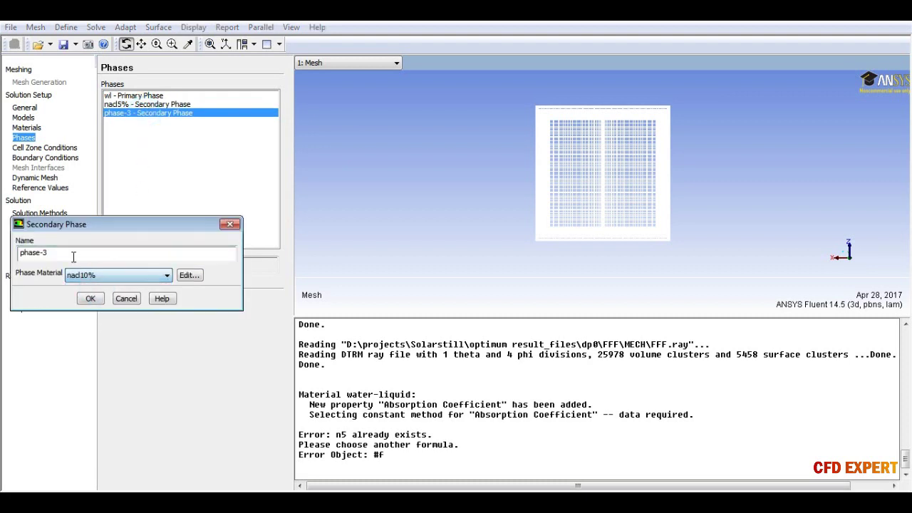
pyautogui.write('nacl10%')
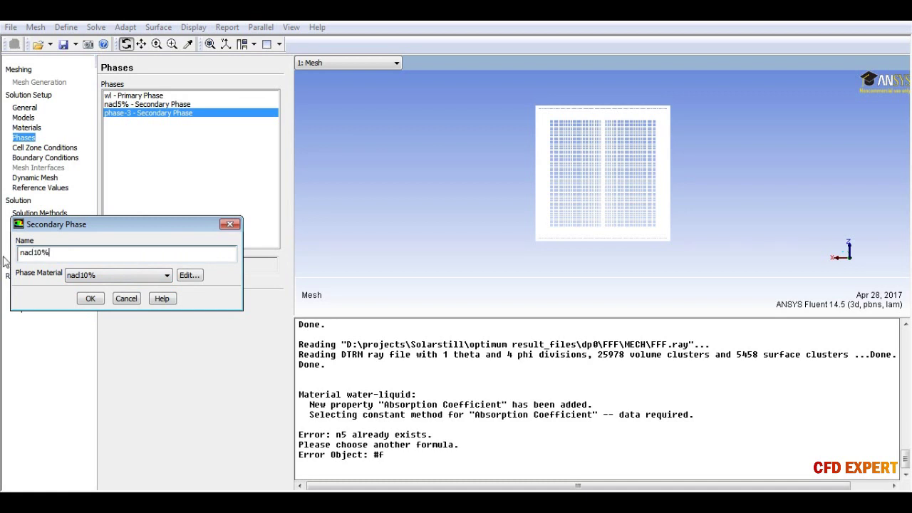
pyautogui.click(86, 298)
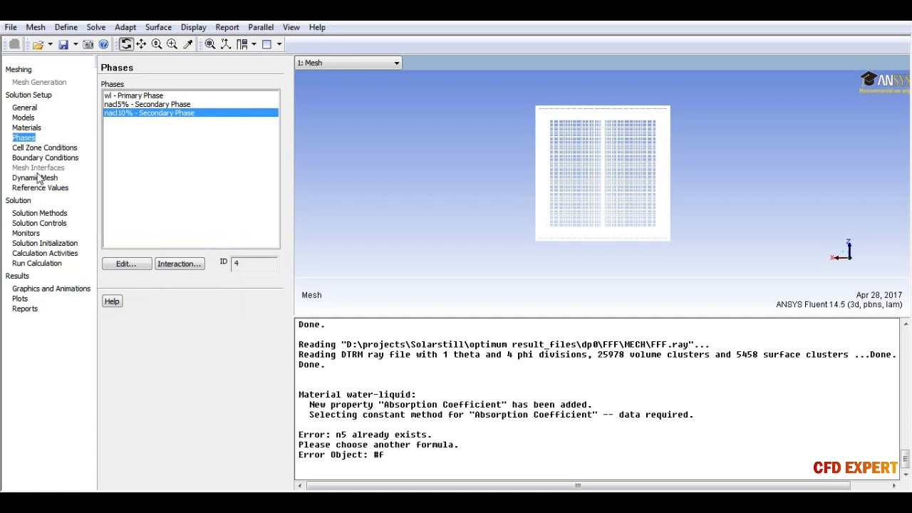
# Step: Delete the unused air material from the materials list
pyautogui.click(27, 127)
pyautogui.click(118, 131)
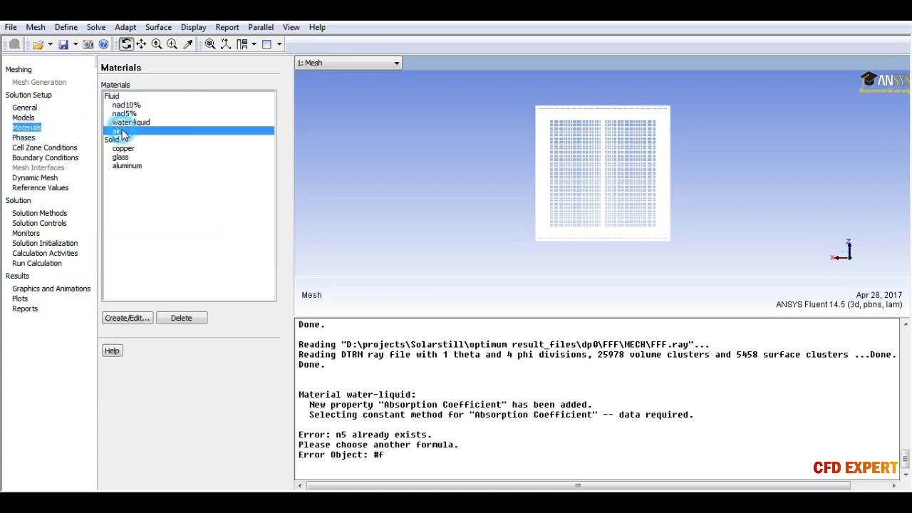
pyautogui.click(181, 319)
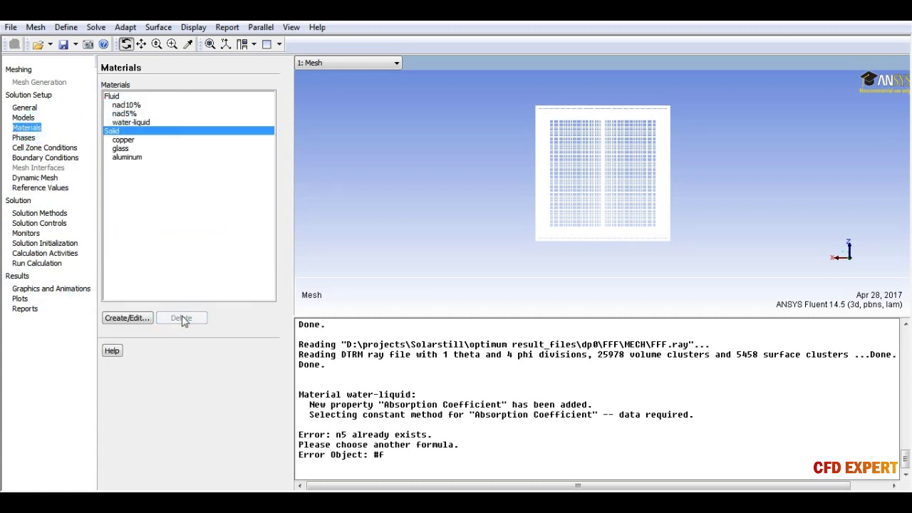
pyautogui.click(24, 137)
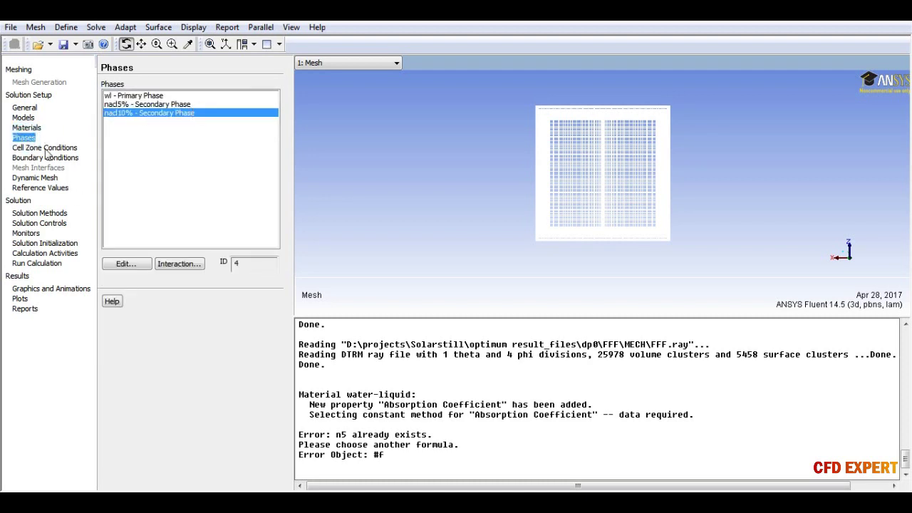
pyautogui.click(45, 148)
# Step: Give top_wall convection at 2.3 W/m2-K, emissivity 0.8 and a semi-transparent radiation boundary
pyautogui.click(42, 158)
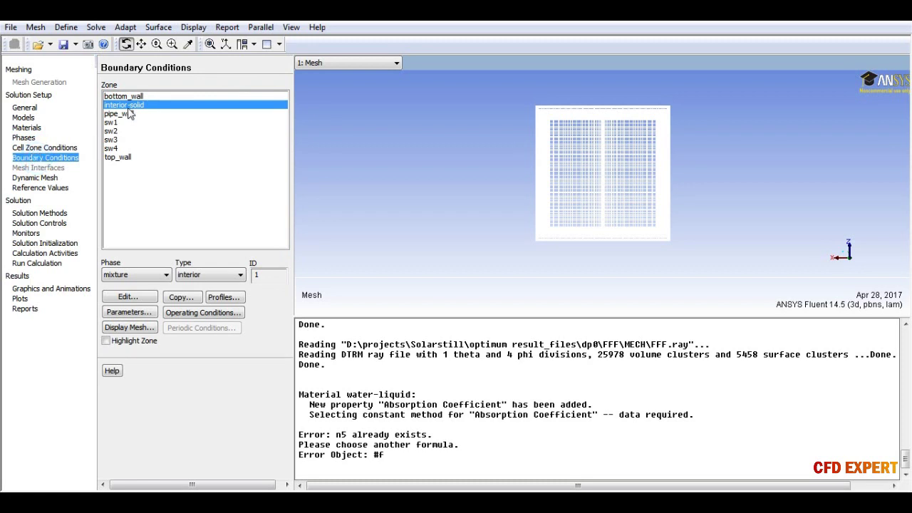
pyautogui.click(121, 157)
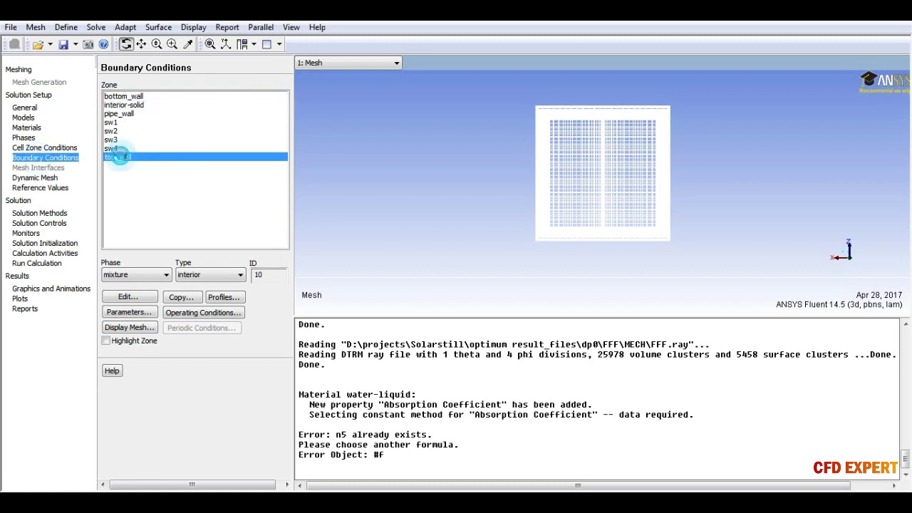
pyautogui.click(141, 297)
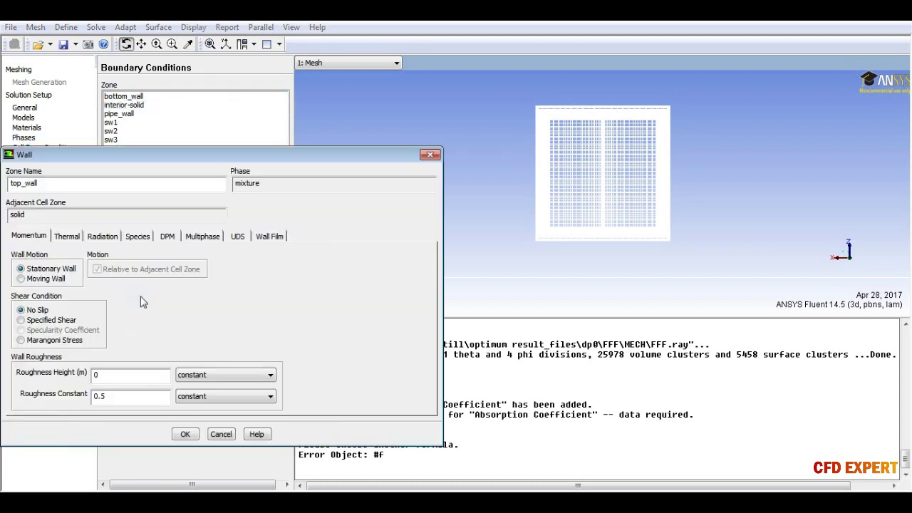
pyautogui.click(67, 236)
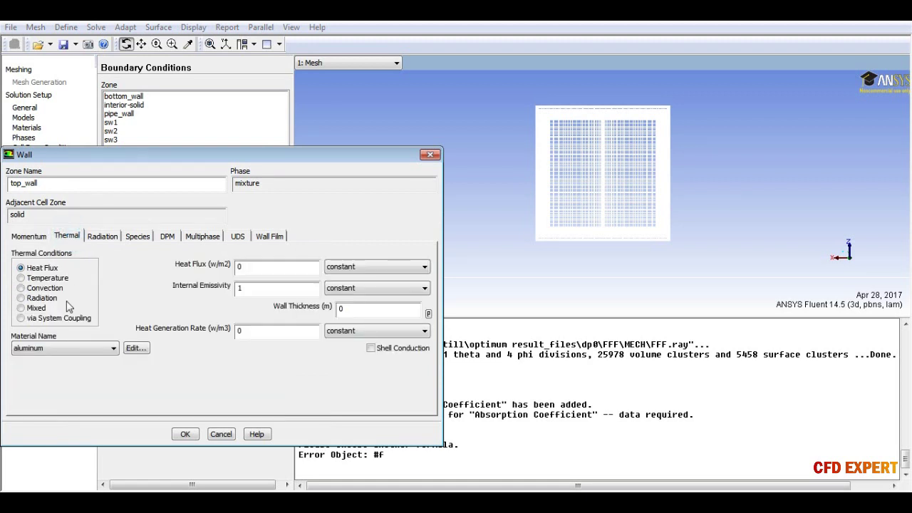
pyautogui.click(36, 287)
pyautogui.doubleClick(255, 269)
pyautogui.write('2.3')
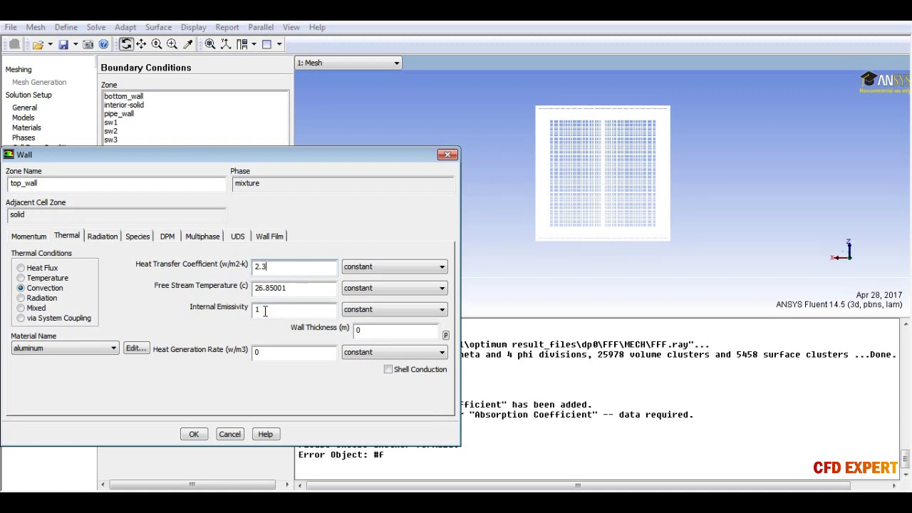
pyautogui.doubleClick(256, 311)
pyautogui.write('0.8')
pyautogui.click(102, 236)
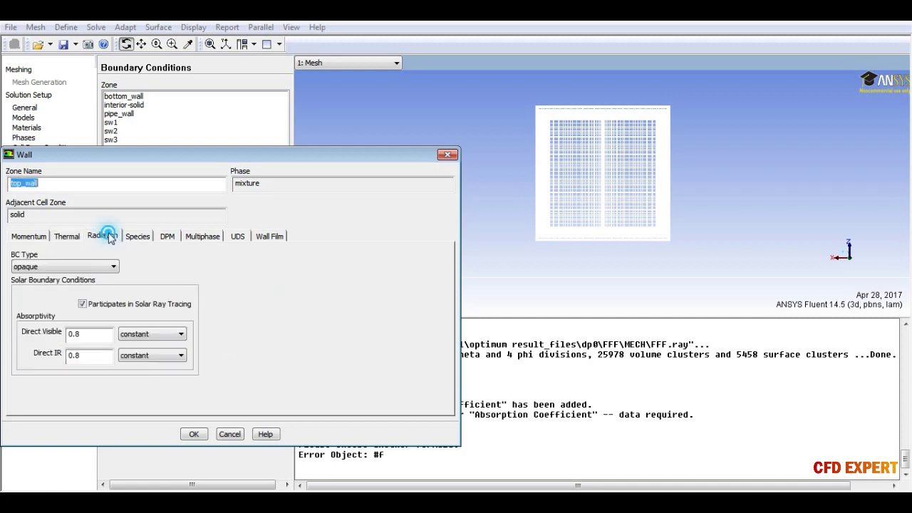
pyautogui.click(93, 268)
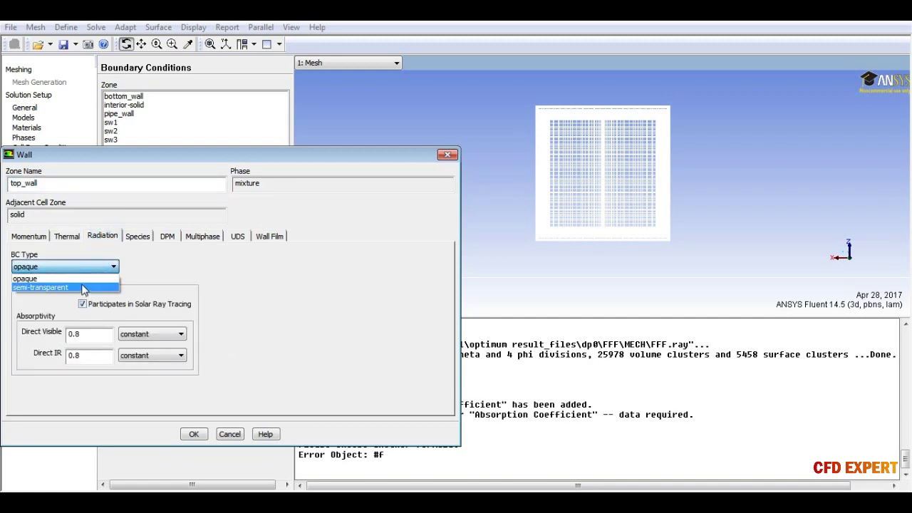
pyautogui.click(84, 287)
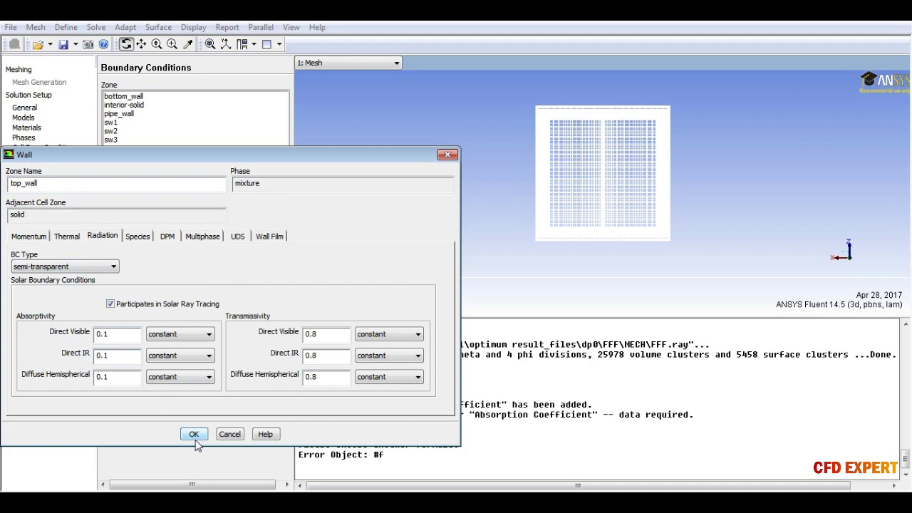
pyautogui.click(193, 434)
# Step: Exclude walls sw4 and sw3 from solar ray tracing
pyautogui.click(123, 148)
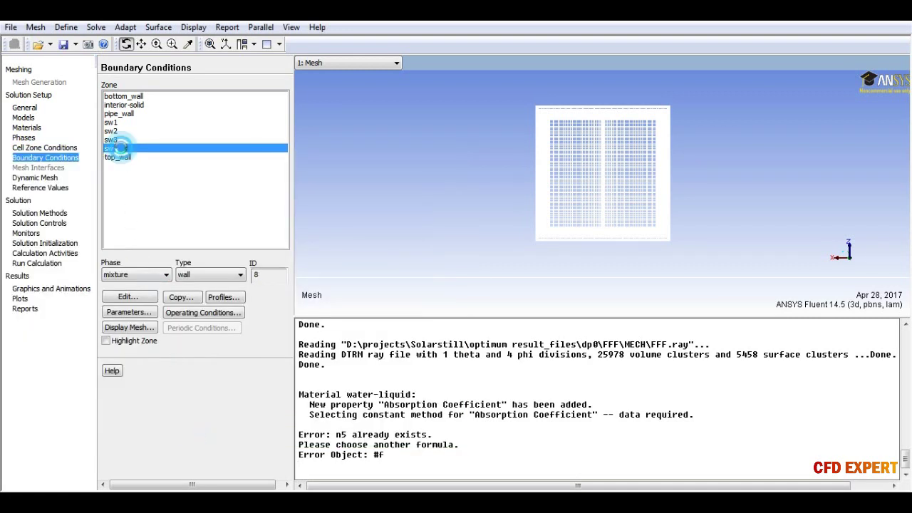
pyautogui.click(148, 293)
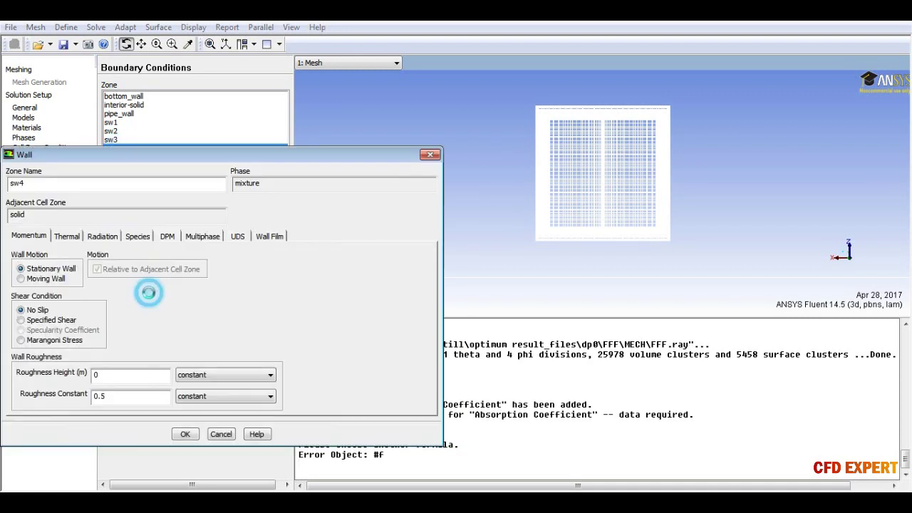
pyautogui.click(101, 235)
pyautogui.click(91, 305)
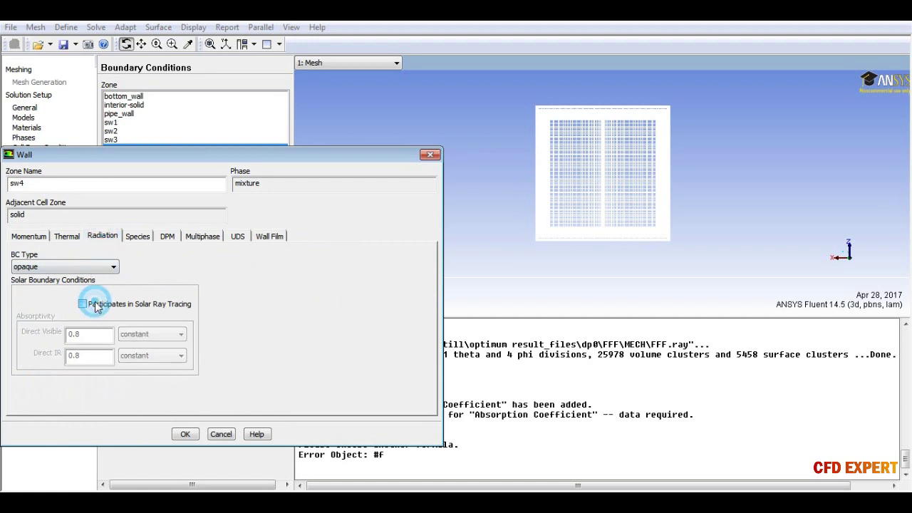
pyautogui.click(184, 433)
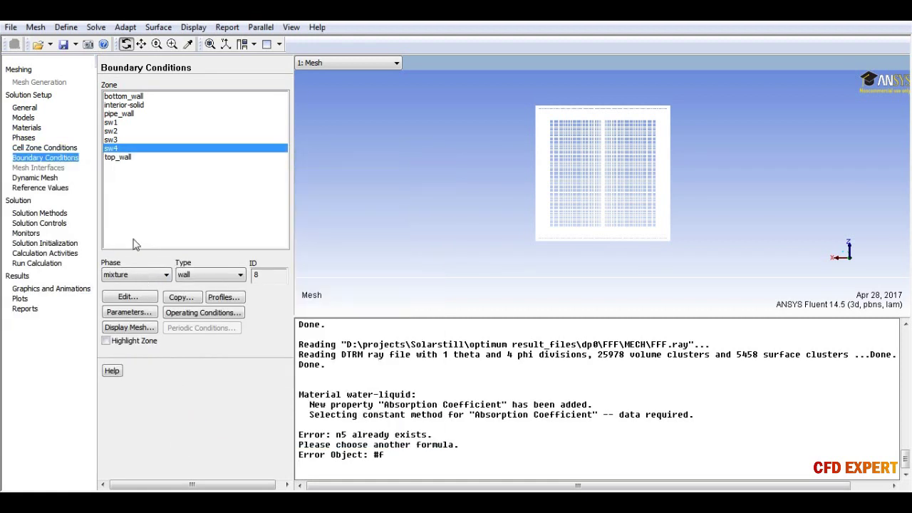
pyautogui.click(111, 140)
pyautogui.click(138, 298)
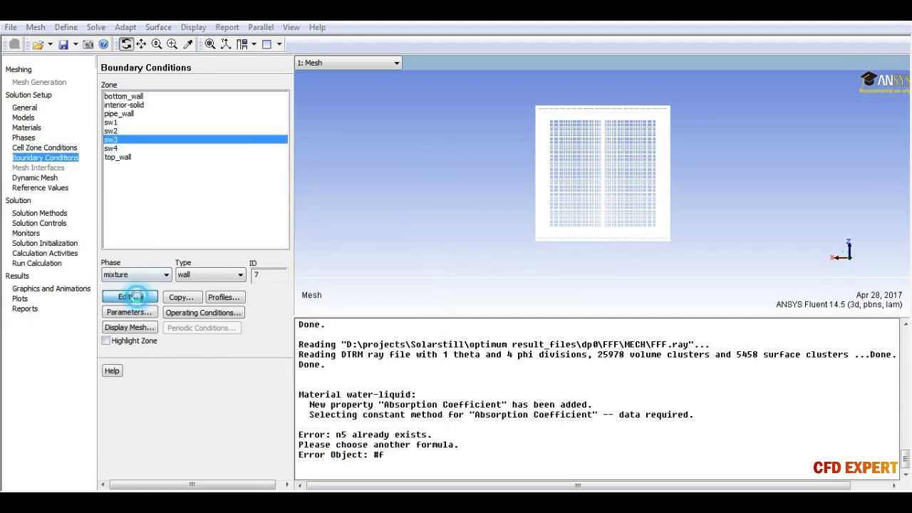
pyautogui.click(100, 236)
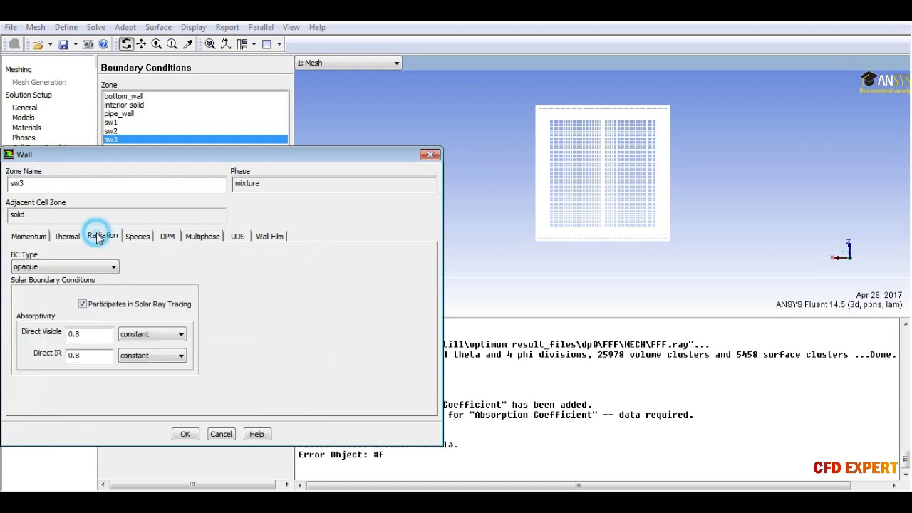
pyautogui.click(81, 303)
pyautogui.click(185, 434)
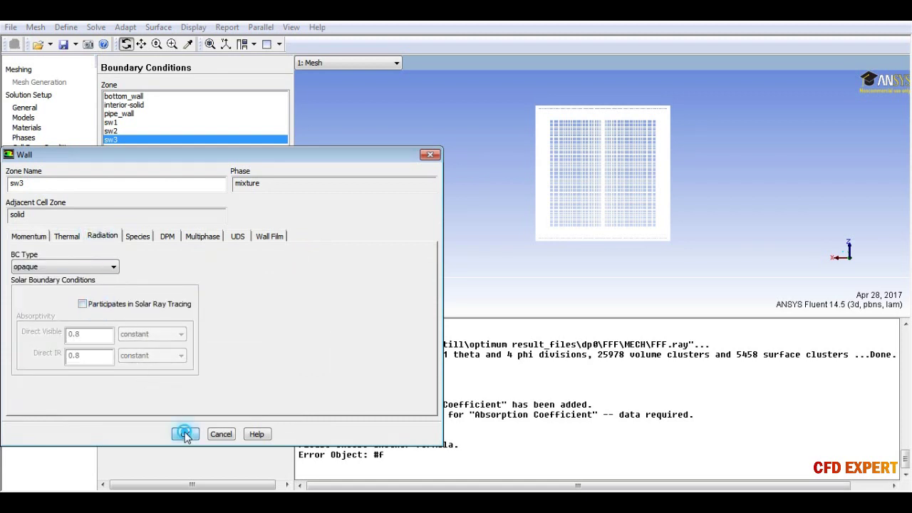
# Step: Exclude walls sw2 and sw1 from solar ray tracing
pyautogui.click(110, 132)
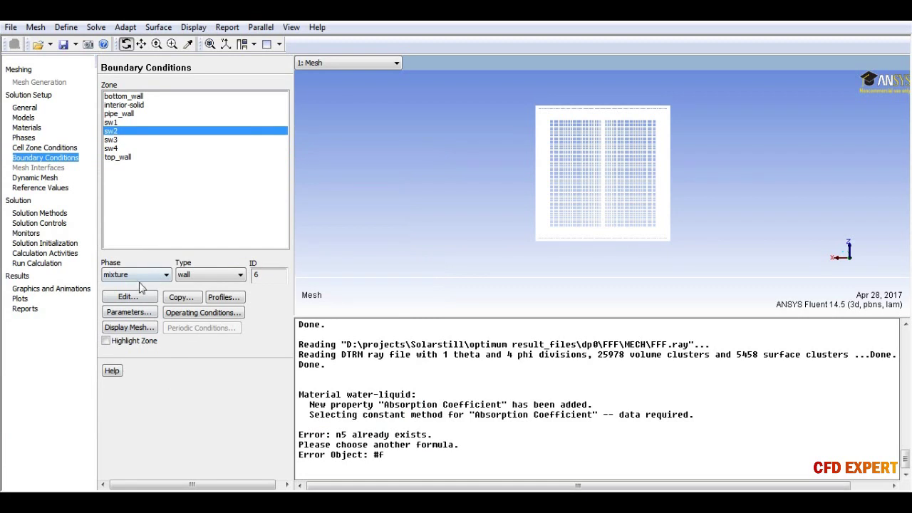
pyautogui.click(141, 296)
pyautogui.click(103, 236)
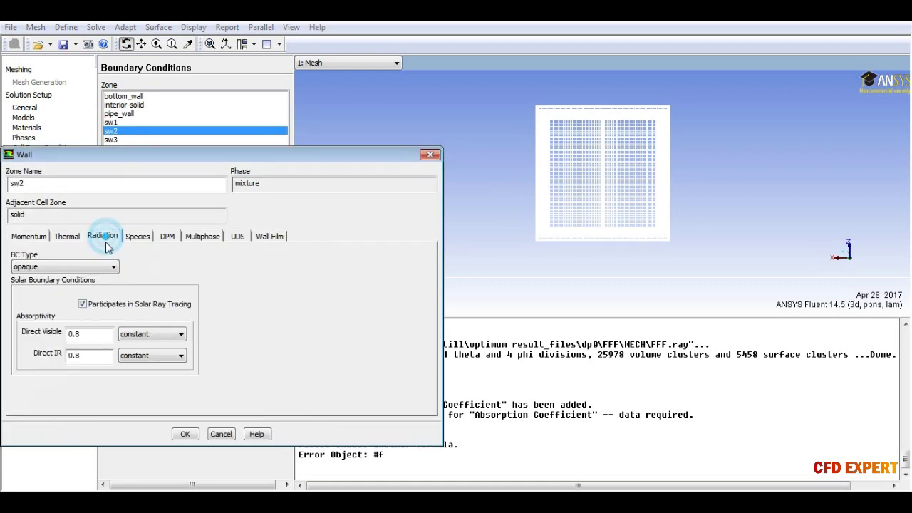
pyautogui.click(124, 305)
pyautogui.click(179, 432)
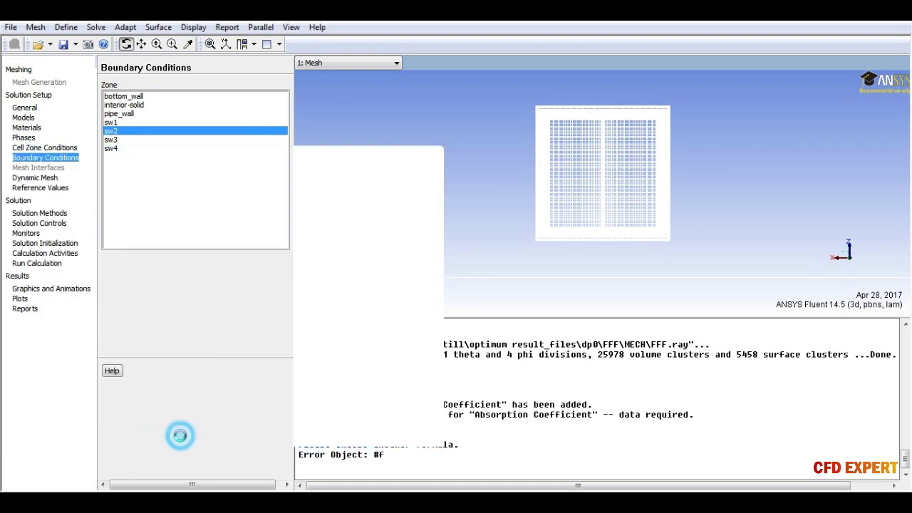
pyautogui.click(110, 121)
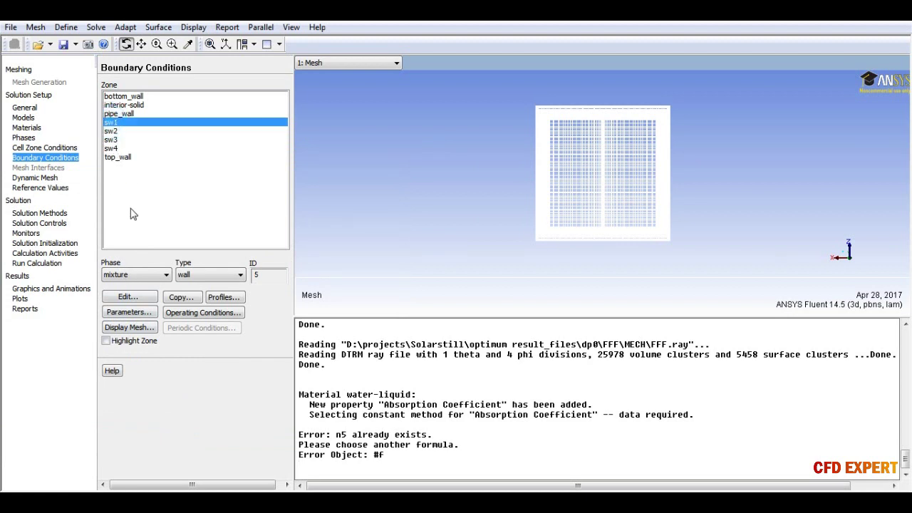
pyautogui.click(128, 296)
pyautogui.click(102, 238)
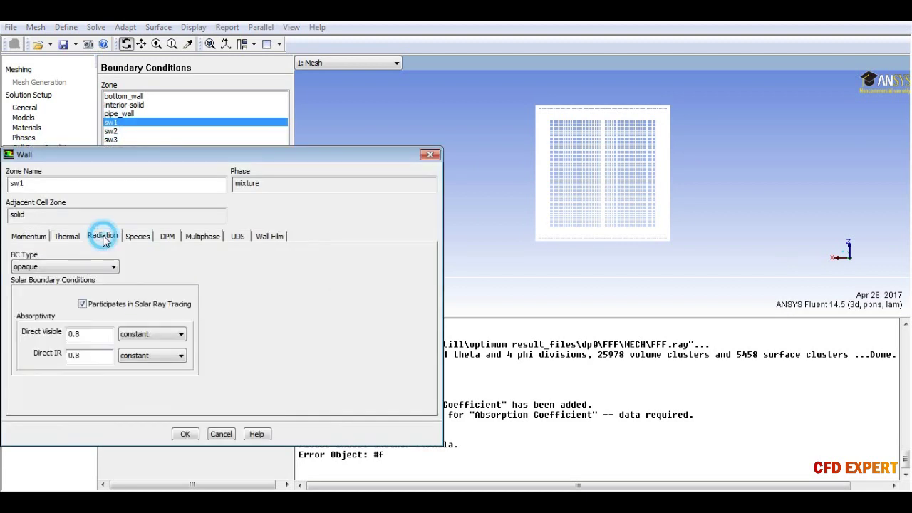
pyautogui.click(107, 304)
pyautogui.click(183, 434)
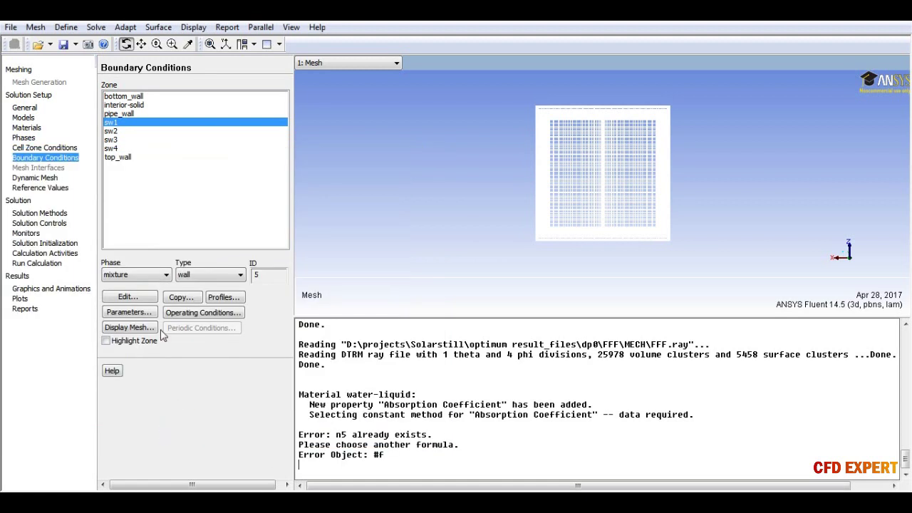
# Step: Make pipe_wall copper and excluded from solar ray tracing, then reopen top_wall's settings
pyautogui.click(115, 114)
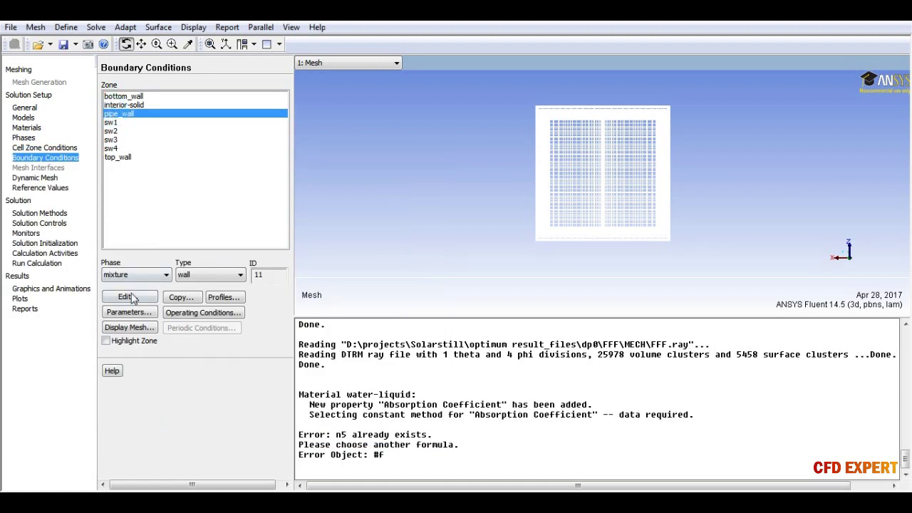
pyautogui.click(128, 296)
pyautogui.click(69, 237)
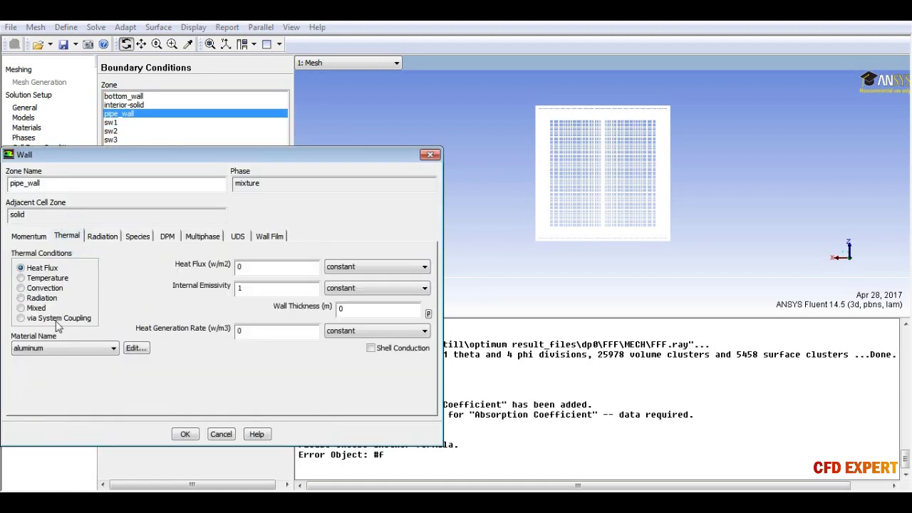
pyautogui.click(62, 349)
pyautogui.click(43, 366)
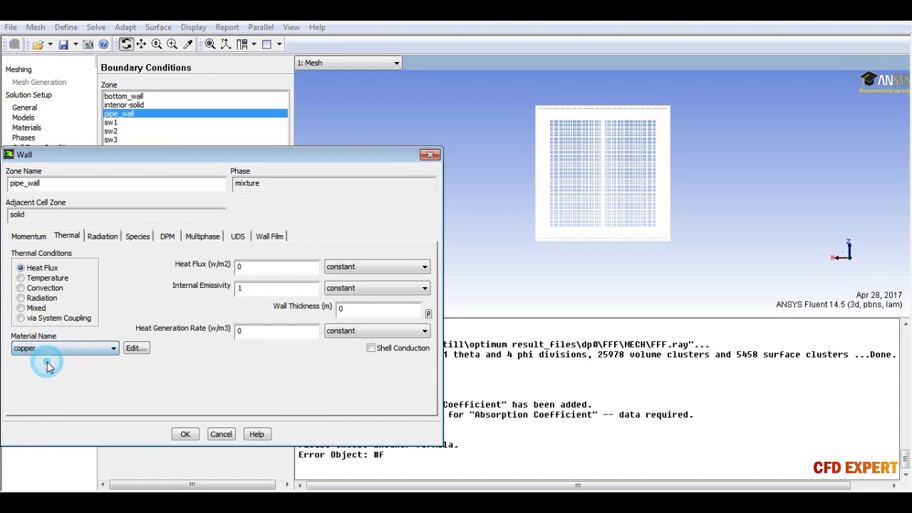
pyautogui.click(105, 237)
pyautogui.click(101, 305)
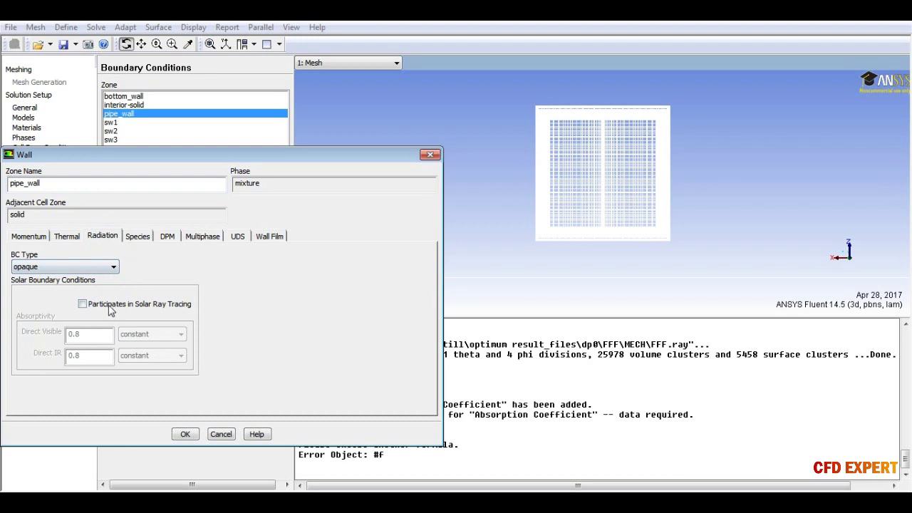
pyautogui.click(111, 306)
pyautogui.click(185, 434)
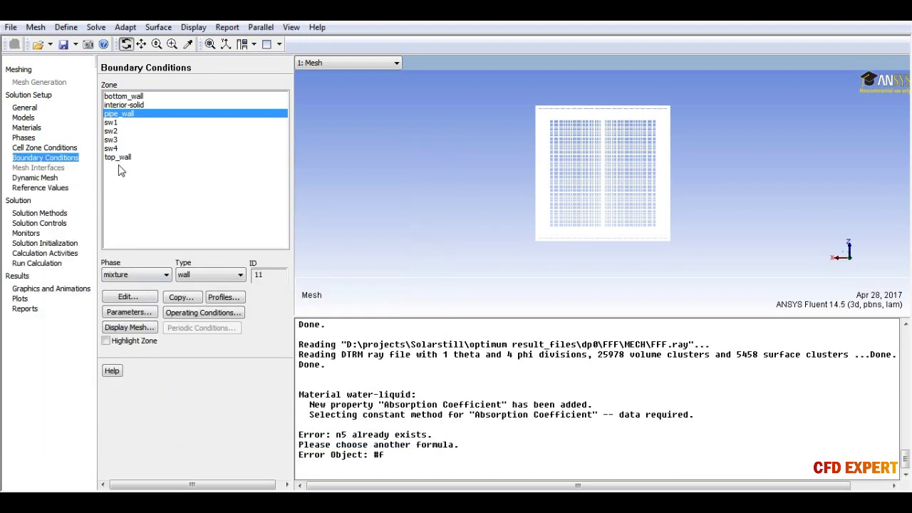
pyautogui.click(118, 157)
pyautogui.click(145, 299)
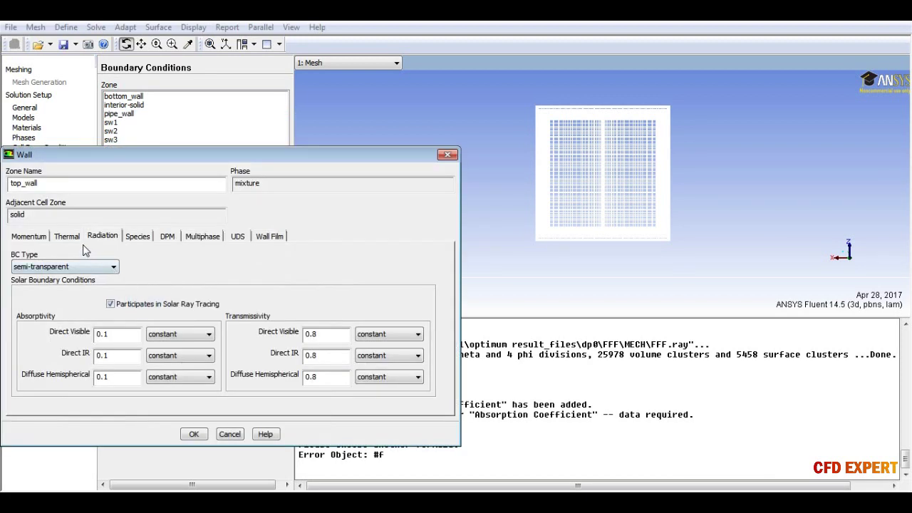
# Step: Set top_wall's material to glass and save its boundary settings
pyautogui.click(66, 235)
pyautogui.click(62, 348)
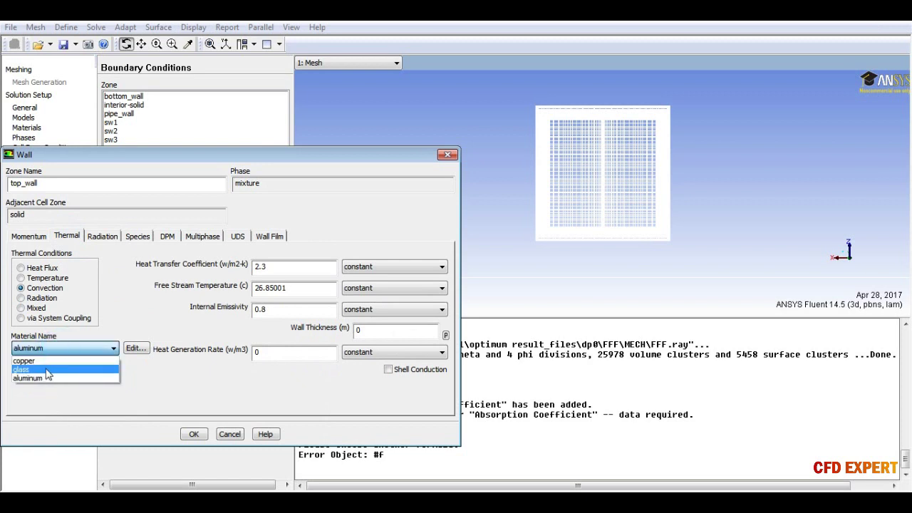
pyautogui.click(37, 371)
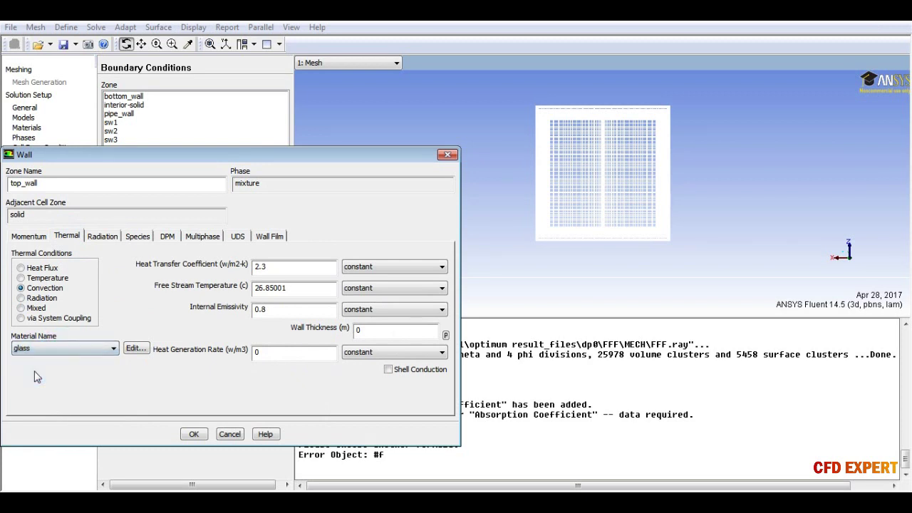
pyautogui.click(194, 434)
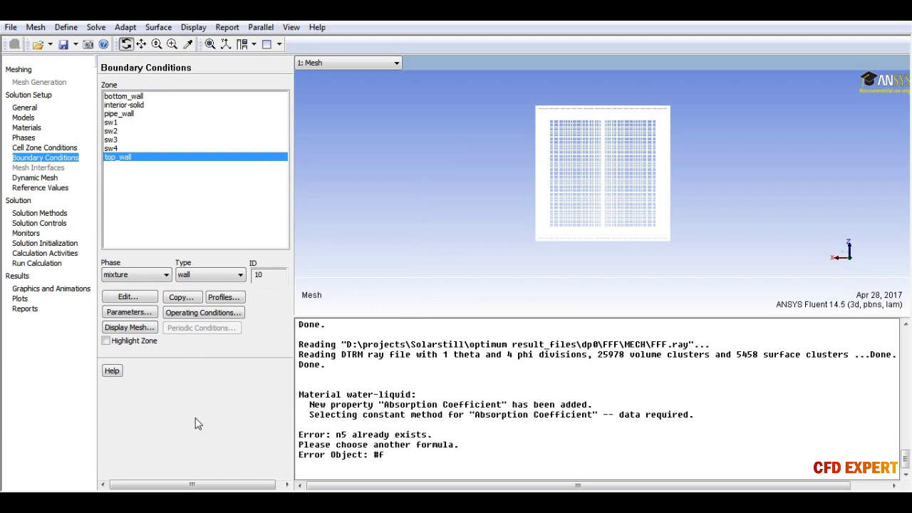
# Step: Exclude bottom_wall from solar ray tracing
pyautogui.click(135, 98)
pyautogui.click(143, 298)
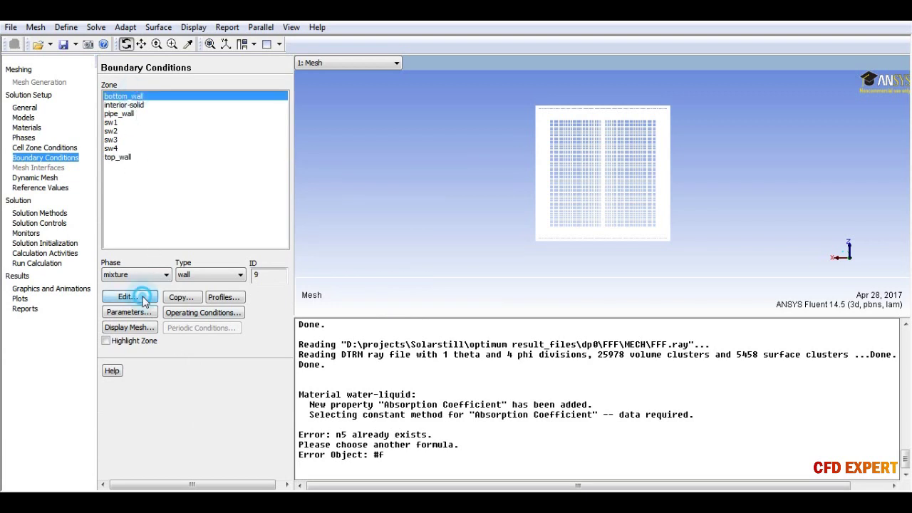
pyautogui.click(89, 237)
pyautogui.click(82, 303)
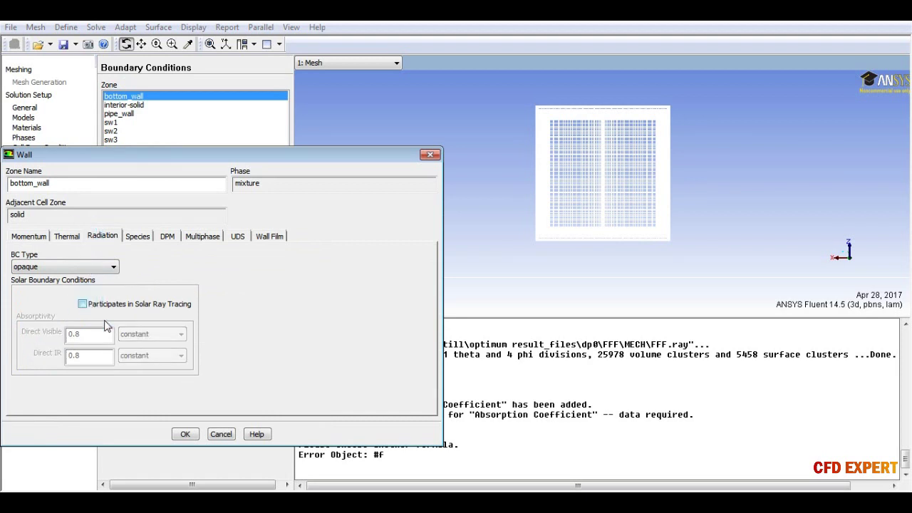
pyautogui.click(185, 433)
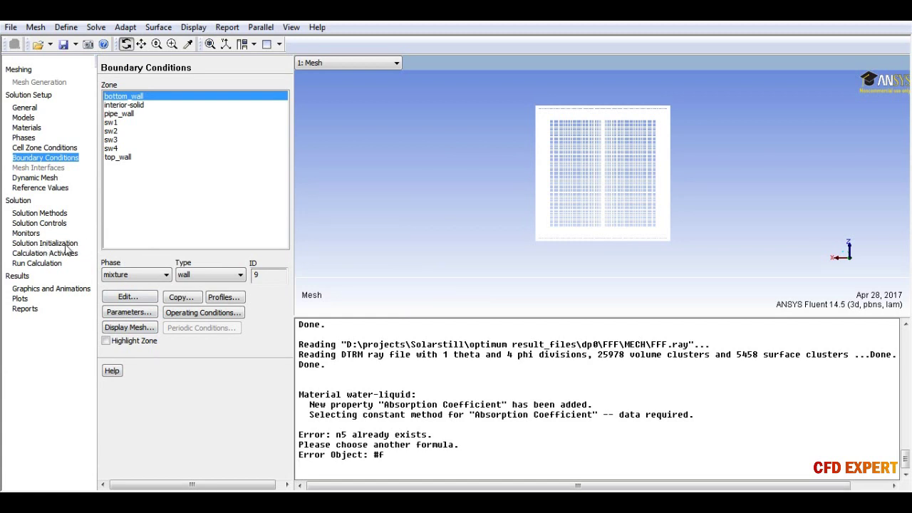
pyautogui.click(65, 243)
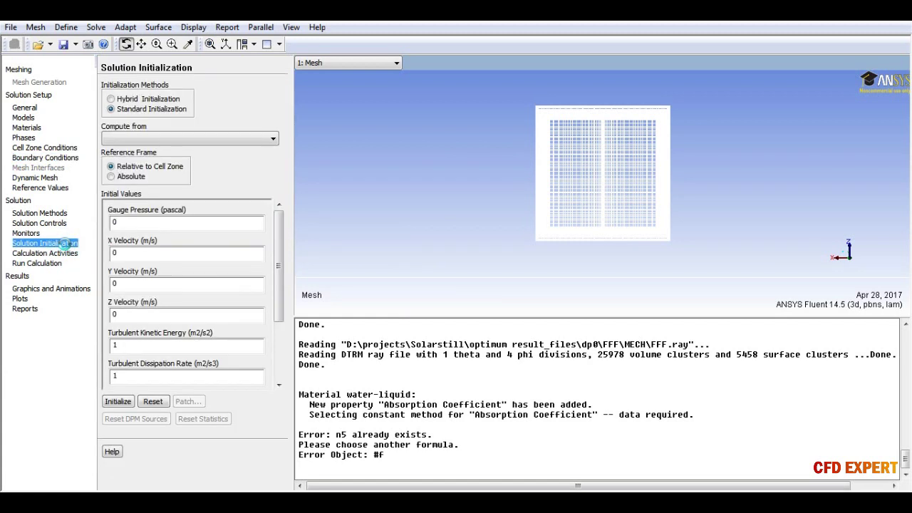
# Step: Define a hex adaption region spanning X 0–1, Y 0–0.4 and Z 0–1 m
pyautogui.click(122, 30)
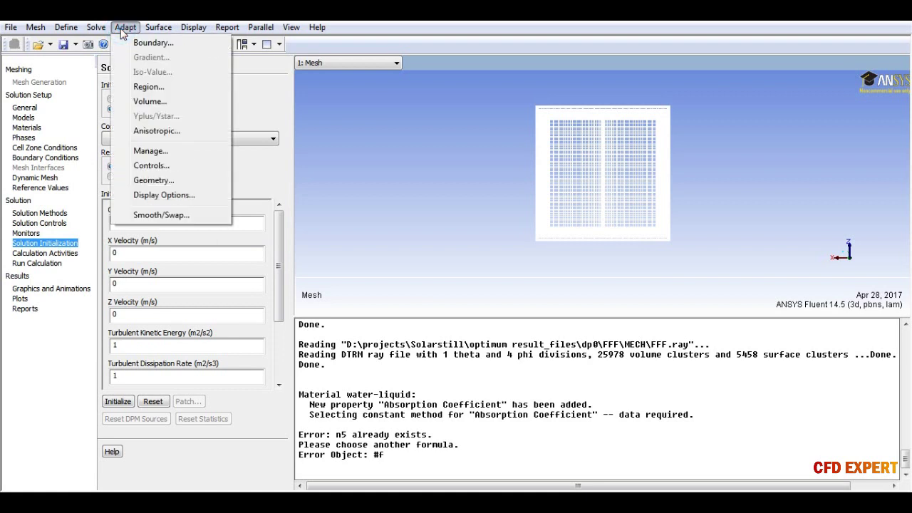
pyautogui.click(161, 88)
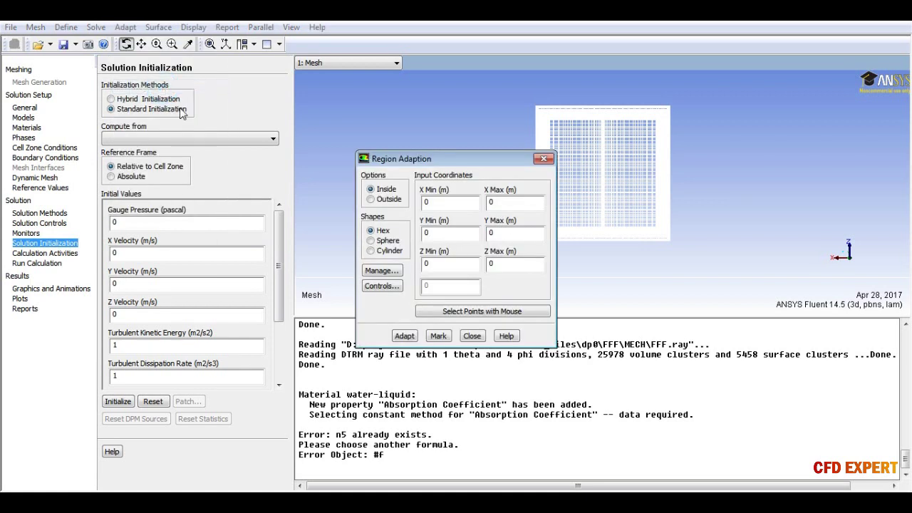
pyautogui.moveTo(418, 163); pyautogui.dragTo(392, 149)
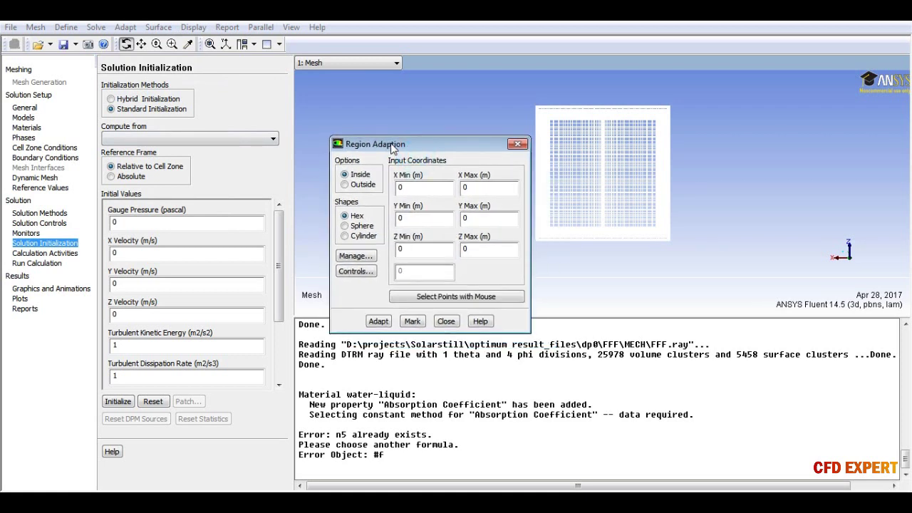
pyautogui.doubleClick(405, 187)
pyautogui.doubleClick(401, 217)
pyautogui.doubleClick(400, 248)
pyautogui.doubleClick(416, 187)
pyautogui.doubleClick(466, 187)
pyautogui.doubleClick(465, 220)
pyautogui.write('.4')
pyautogui.doubleClick(482, 249)
pyautogui.write('1')
# Step: Mark cells inside the box, which catches 0 cells, and orbit the mesh into 3D
pyautogui.click(414, 323)
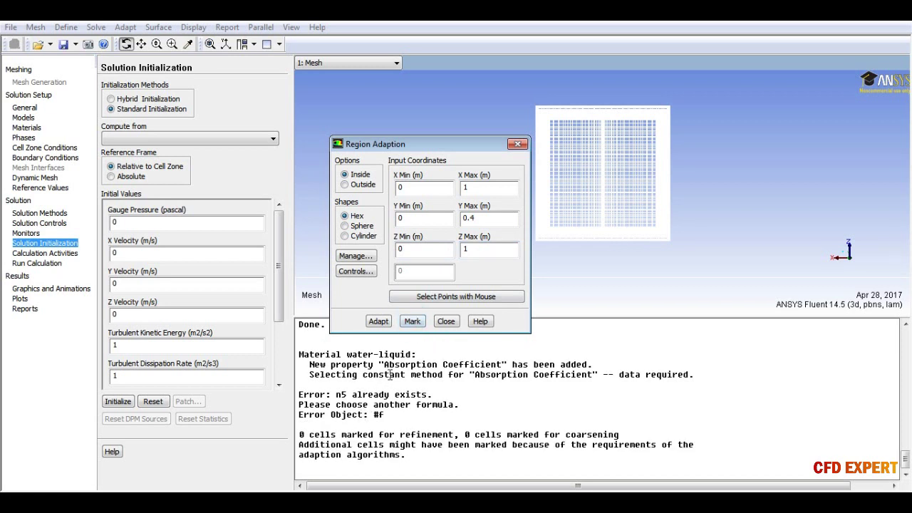
pyautogui.moveTo(569, 183); pyautogui.dragTo(656, 212)
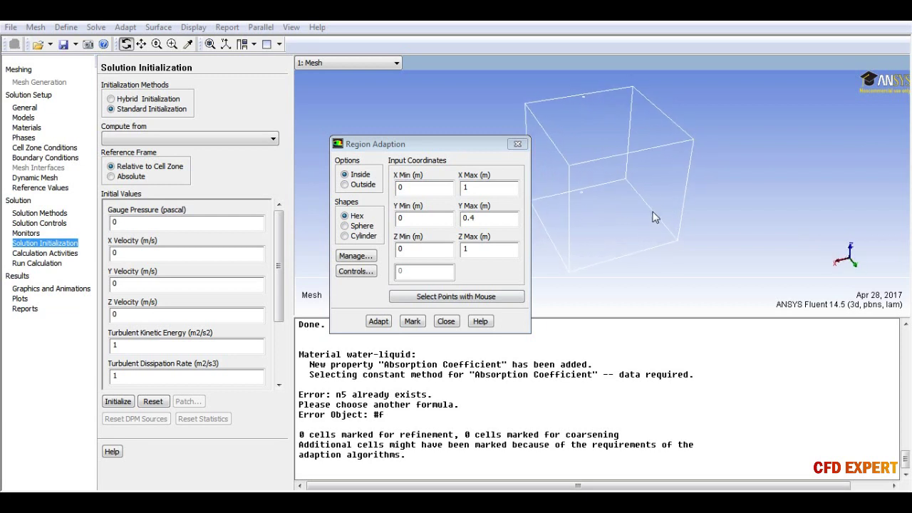
pyautogui.scroll(1, 650, 326)
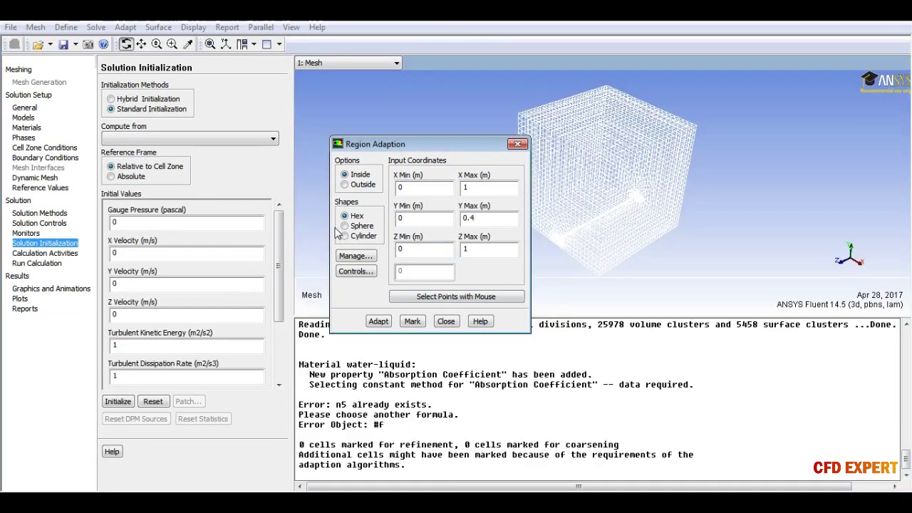
pyautogui.doubleClick(470, 187)
pyautogui.moveTo(460, 149); pyautogui.dragTo(444, 146)
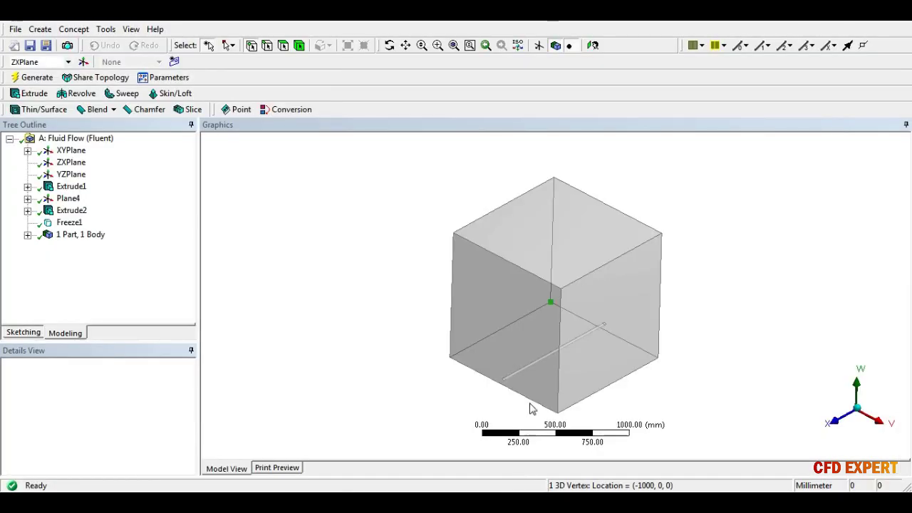
pyautogui.click(712, 311)
pyautogui.moveTo(713, 311); pyautogui.dragTo(678, 317, button='middle')
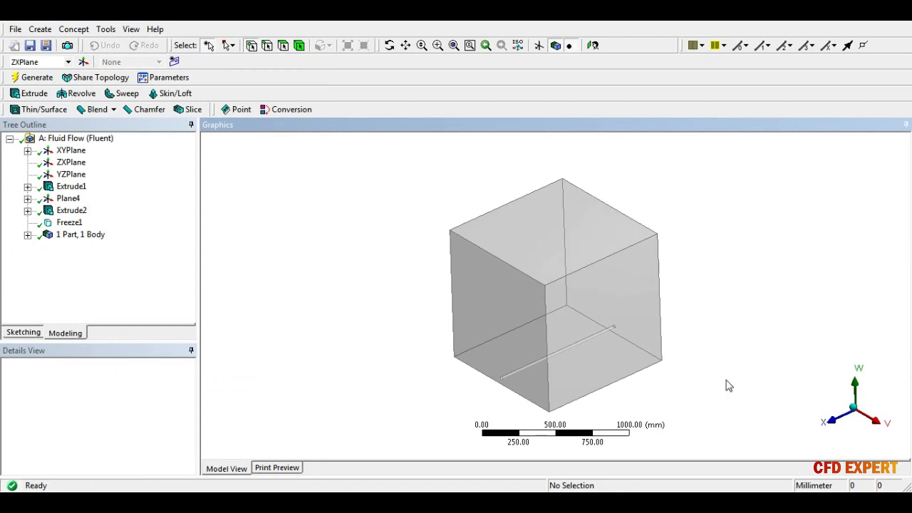
pyautogui.click(662, 360)
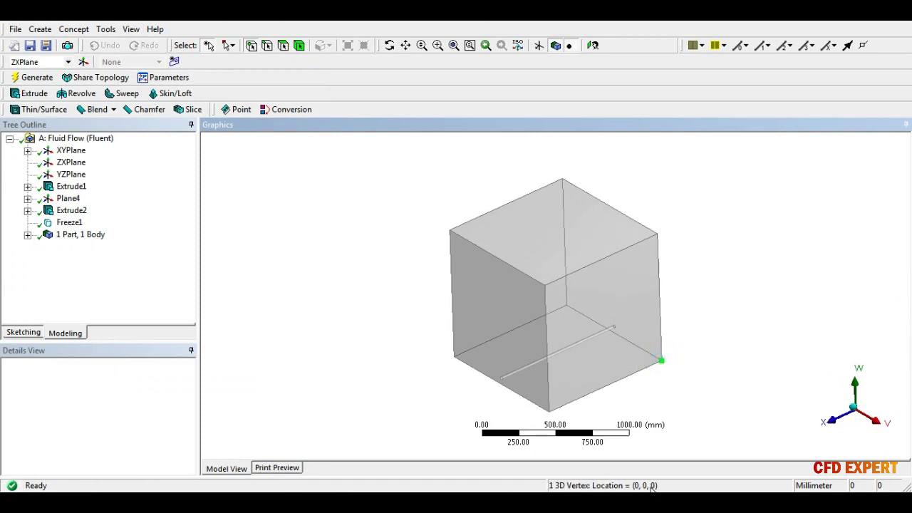
pyautogui.click(549, 412)
# Step: Set the region to X −1–0 m and mark 15996 cells in the Y 0–0.4 m layer
pyautogui.click(567, 307)
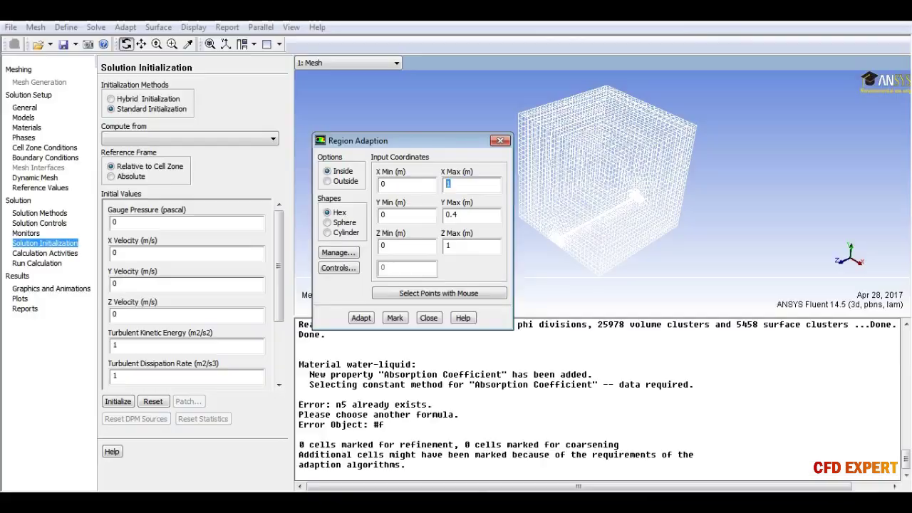
pyautogui.hotkey('shift', 'Tab')
pyautogui.write('-1')
pyautogui.doubleClick(464, 187)
pyautogui.write('0')
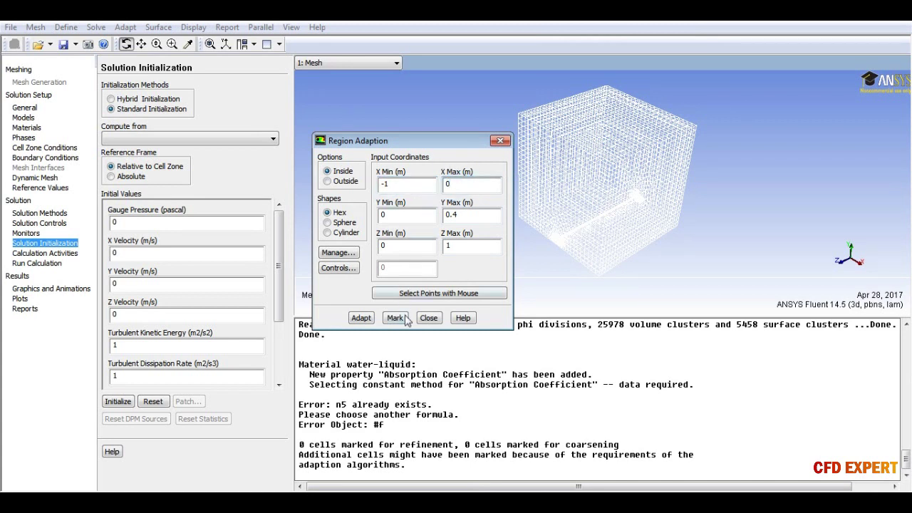
pyautogui.click(395, 317)
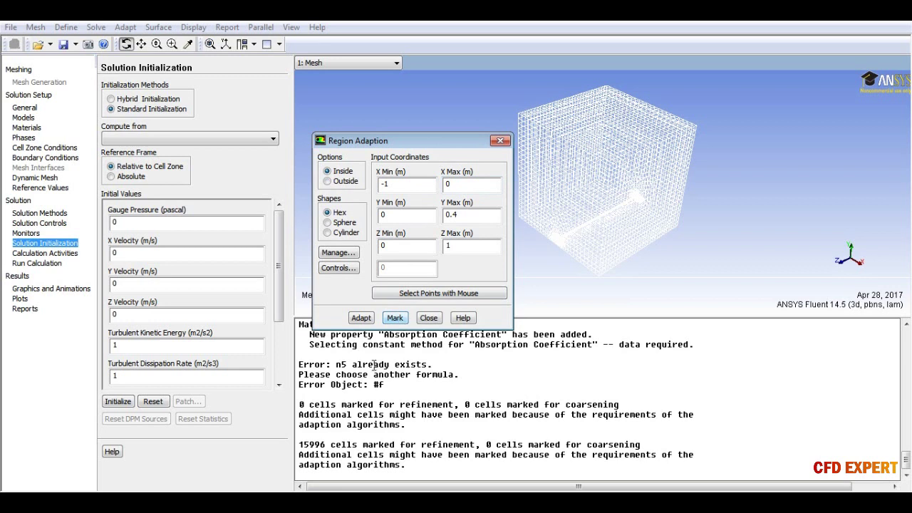
pyautogui.moveTo(299, 445); pyautogui.dragTo(477, 444)
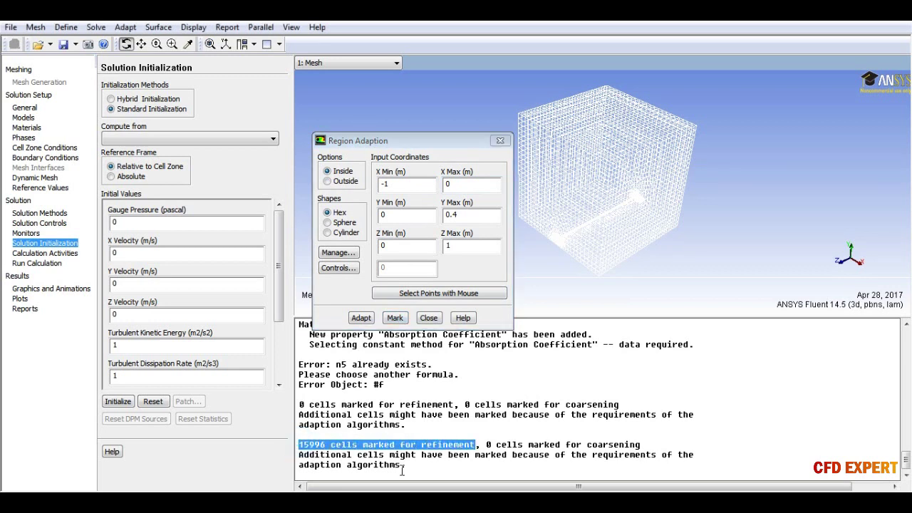
pyautogui.click(388, 446)
pyautogui.moveTo(401, 446); pyautogui.dragTo(315, 449)
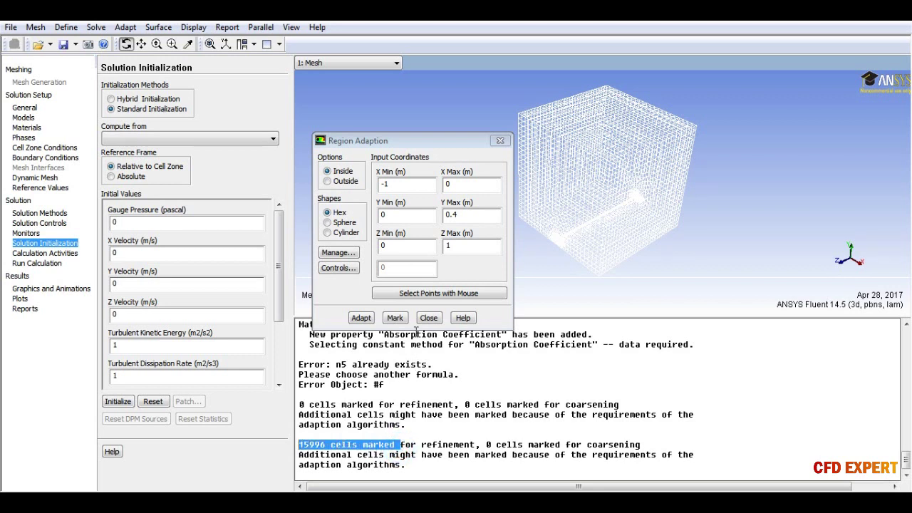
# Step: Mark the Y 0.4–0.8 m layer (6417 cells), then re-edit the Y limits
pyautogui.doubleClick(385, 215)
pyautogui.write('.4')
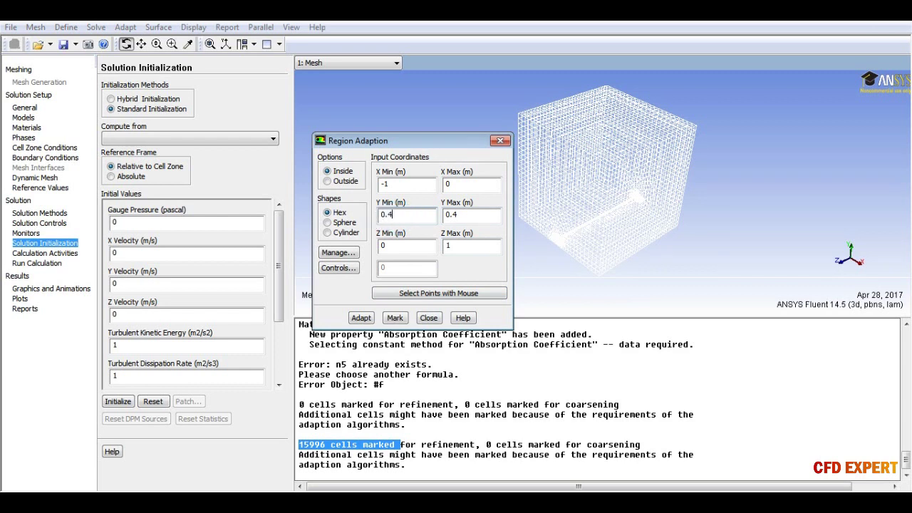
pyautogui.click(460, 214)
pyautogui.write('0.8')
pyautogui.click(397, 318)
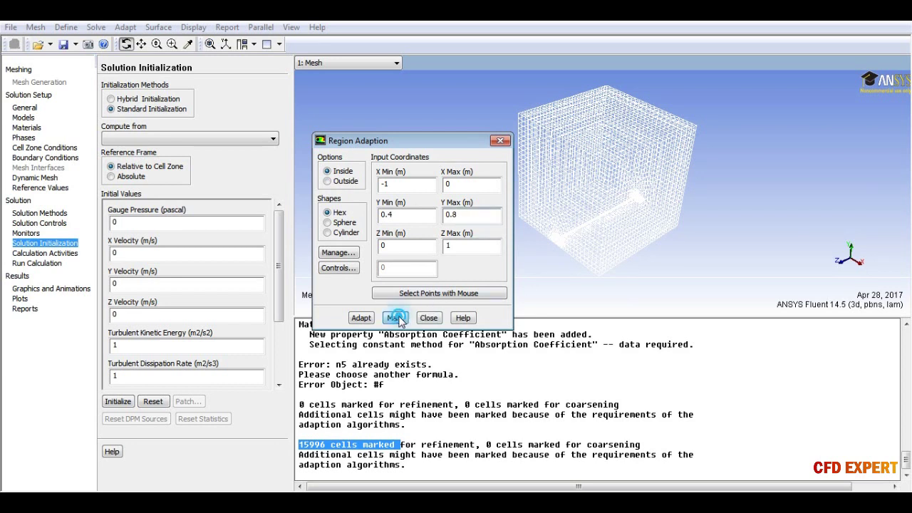
pyautogui.doubleClick(322, 440)
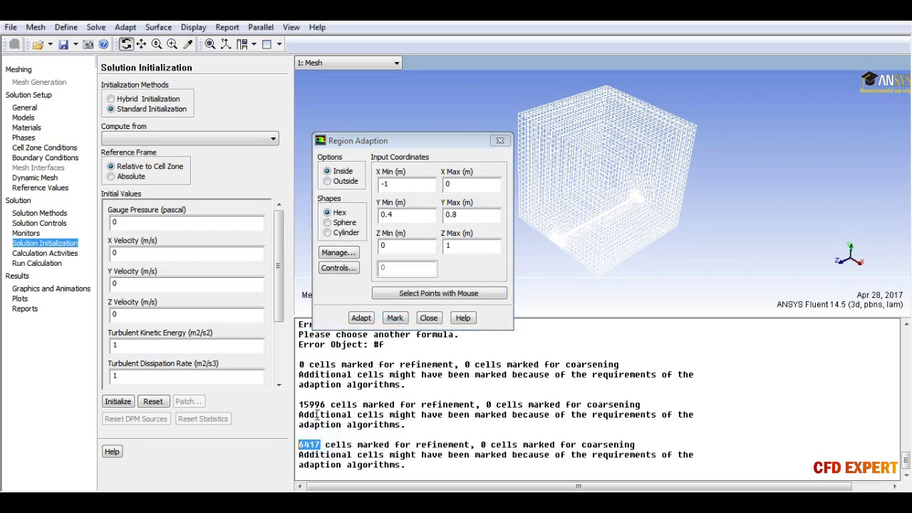
pyautogui.doubleClick(401, 217)
pyautogui.write('0')
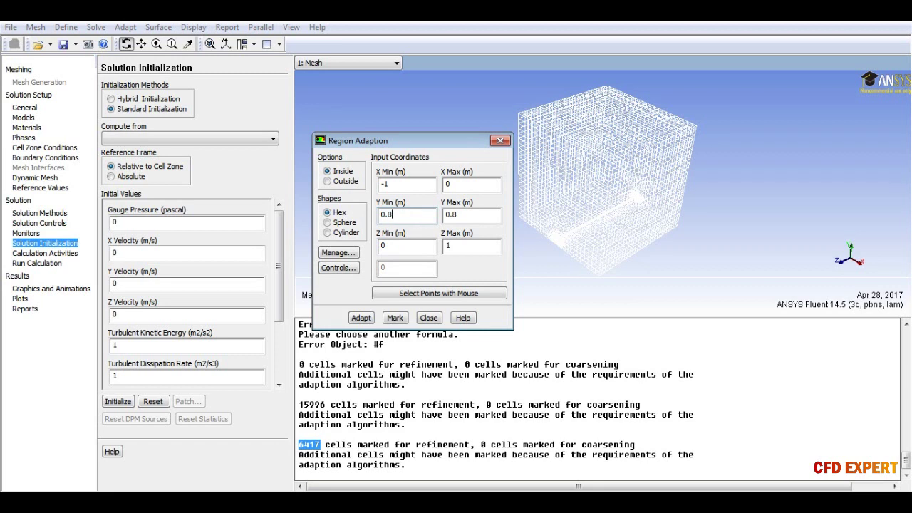
pyautogui.doubleClick(451, 214)
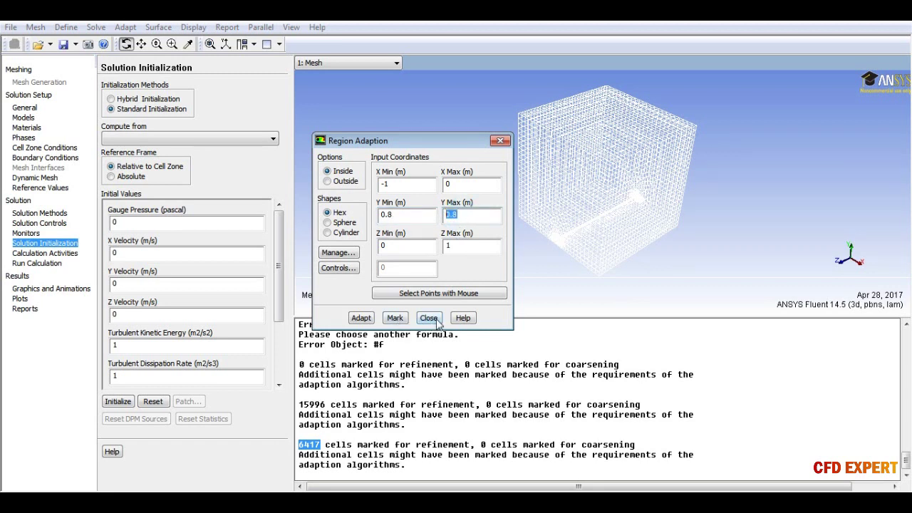
# Step: Initialize the solution and review registers hexahedron-r0 to r2 in the Patch dialog
pyautogui.click(428, 318)
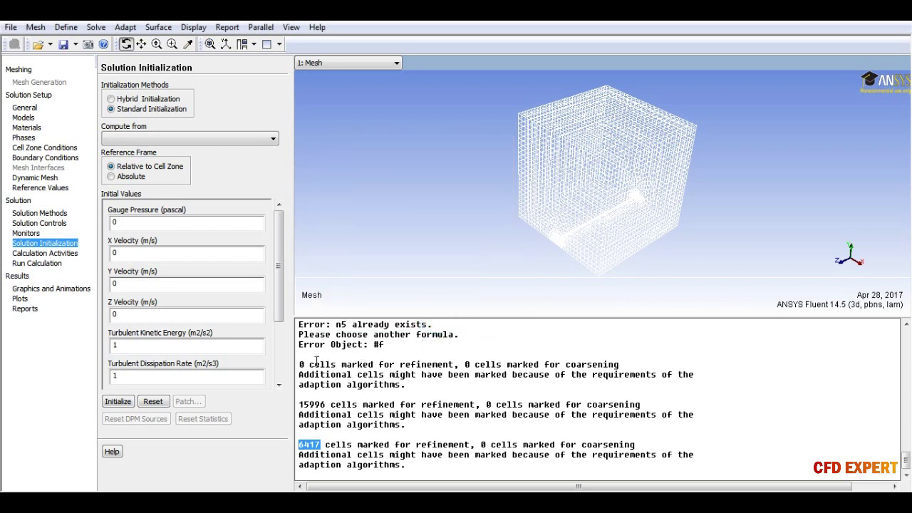
pyautogui.click(118, 403)
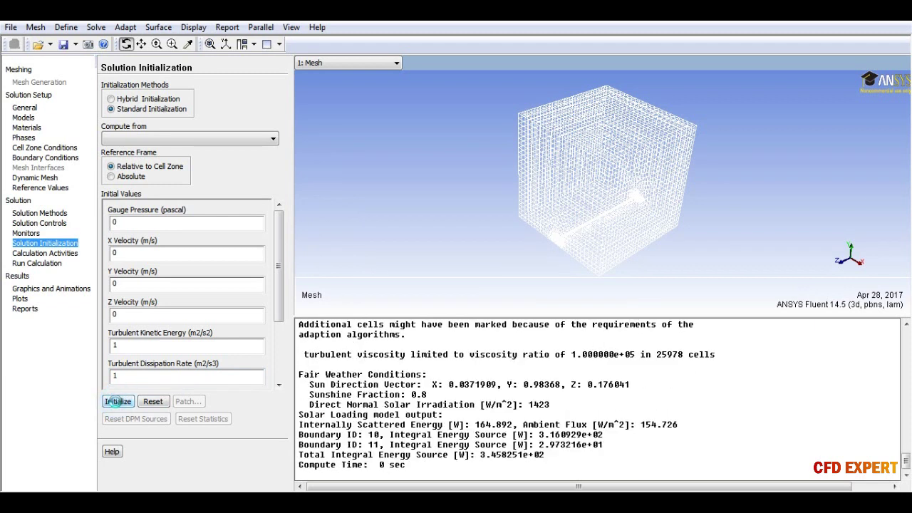
pyautogui.click(192, 408)
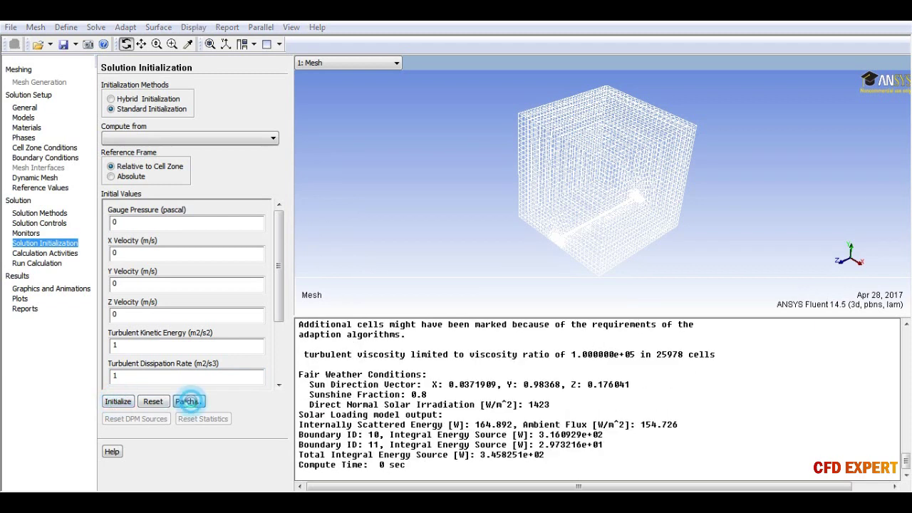
pyautogui.moveTo(196, 302); pyautogui.dragTo(200, 199)
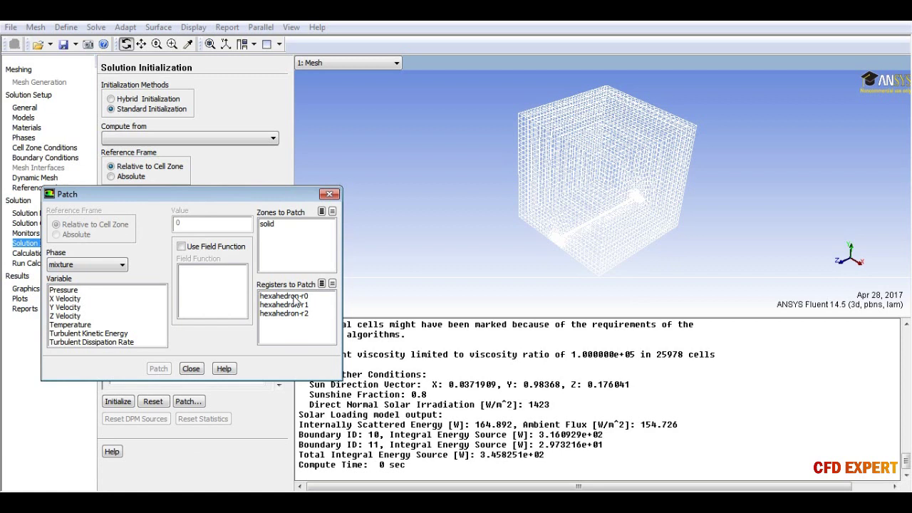
pyautogui.moveTo(296, 296); pyautogui.dragTo(296, 318)
pyautogui.click(329, 194)
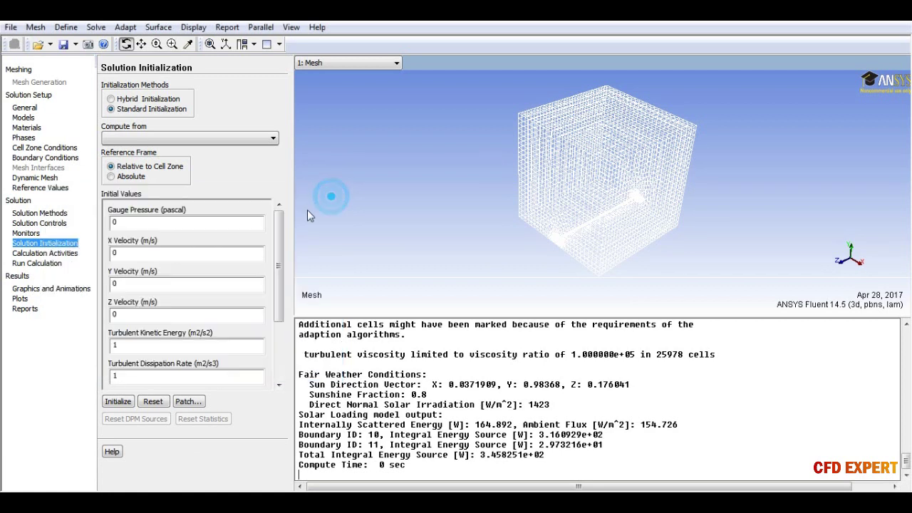
pyautogui.click(126, 27)
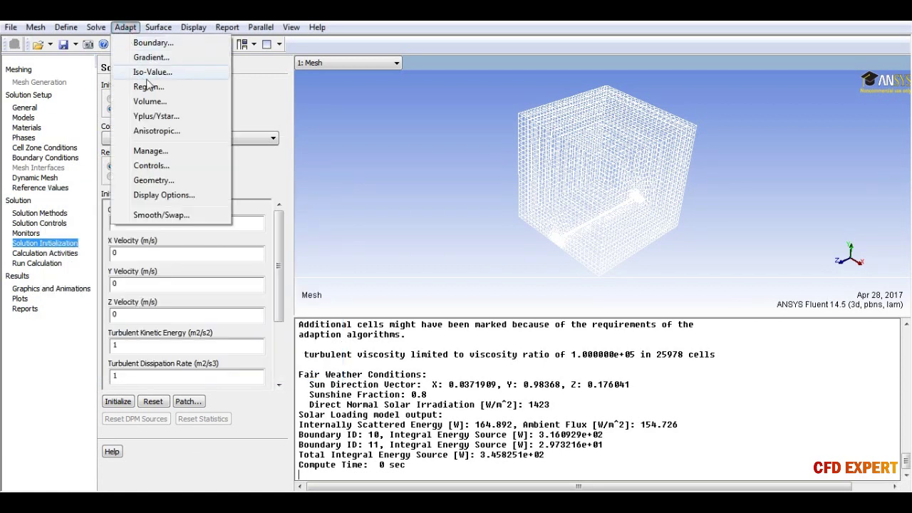
# Step: Delete the old adaption registers hexahedron-r0, r1 and r2
pyautogui.click(146, 85)
pyautogui.click(338, 252)
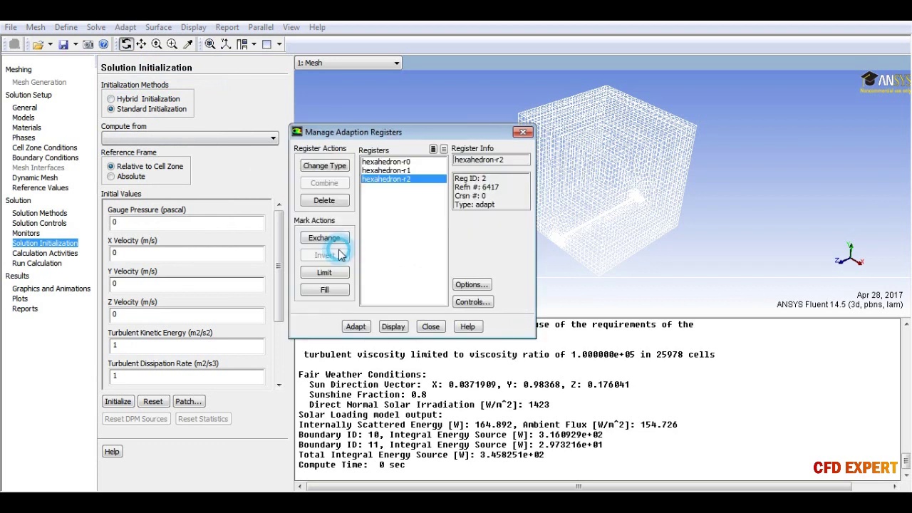
pyautogui.click(334, 206)
pyautogui.click(381, 173)
pyautogui.click(342, 200)
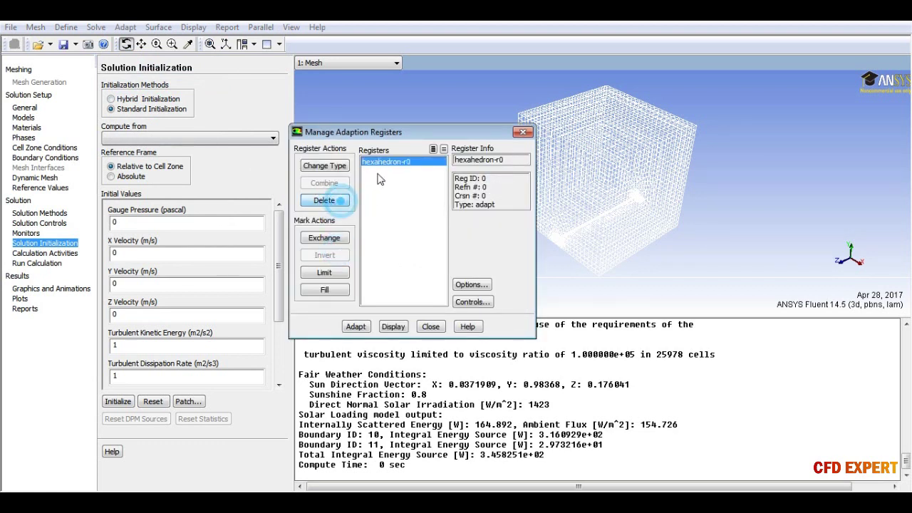
pyautogui.click(342, 200)
pyautogui.click(520, 133)
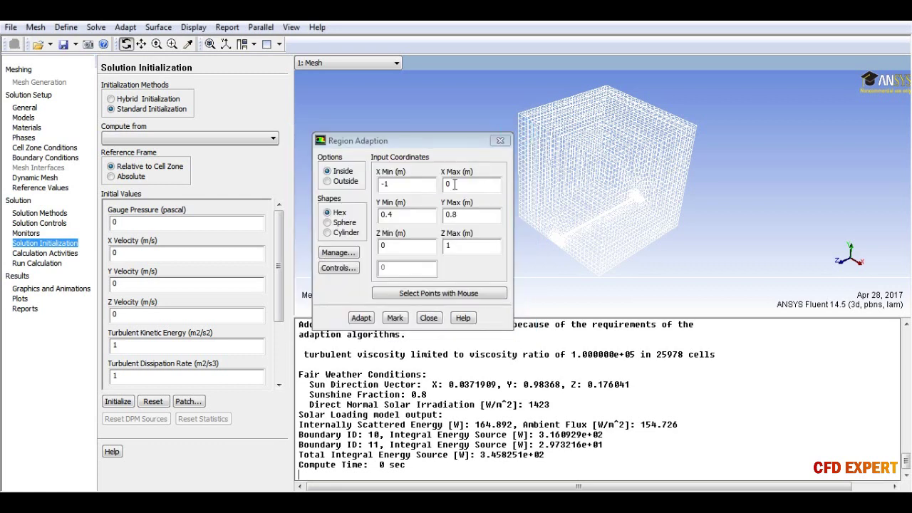
pyautogui.moveTo(370, 125); pyautogui.dragTo(206, 125)
# Step: Mark the lower Y 0–0.4 box as hexahedron-r3 (15996 cells) and display it
pyautogui.doubleClick(292, 202)
pyautogui.write('0')
pyautogui.doubleClick(229, 200)
pyautogui.write('0')
pyautogui.click(223, 302)
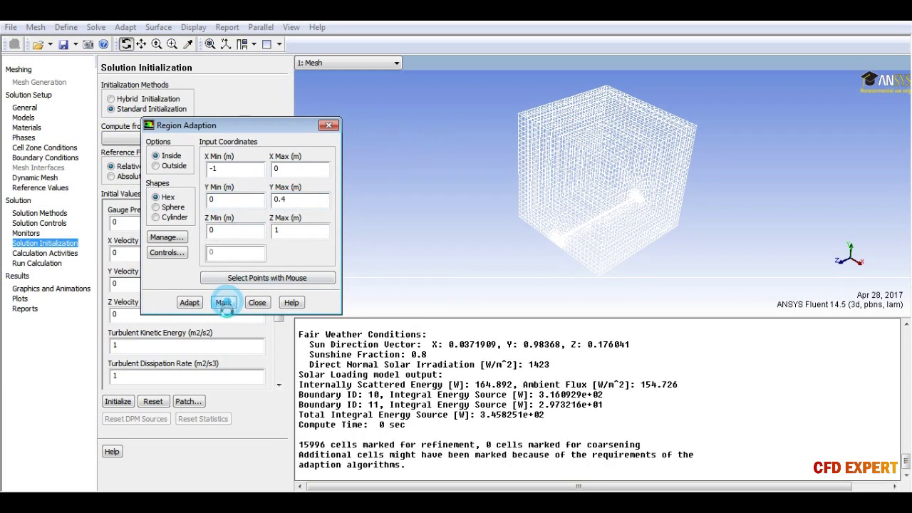
pyautogui.doubleClick(312, 444)
pyautogui.click(168, 237)
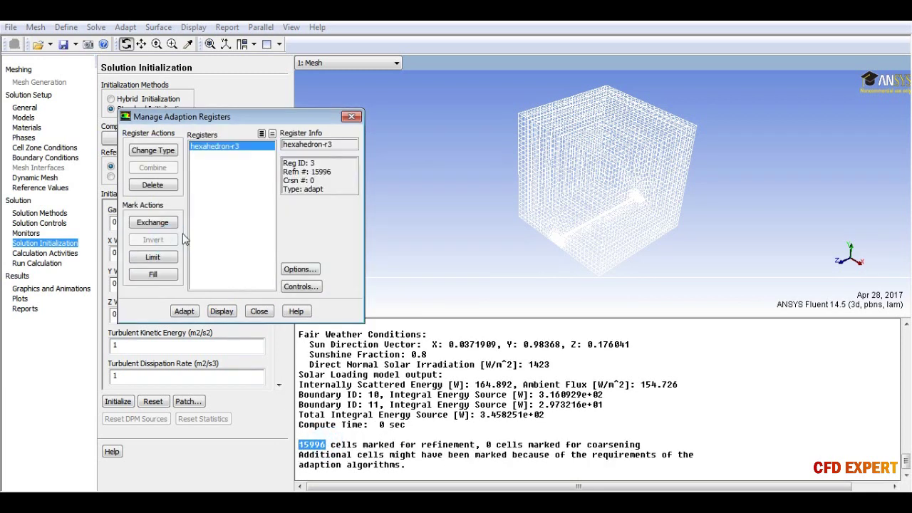
pyautogui.click(220, 314)
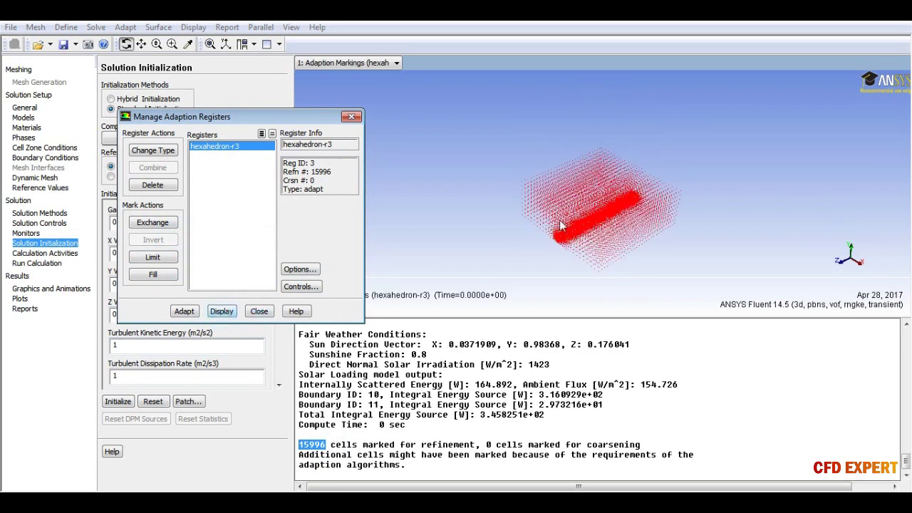
pyautogui.moveTo(560, 193); pyautogui.dragTo(560, 201)
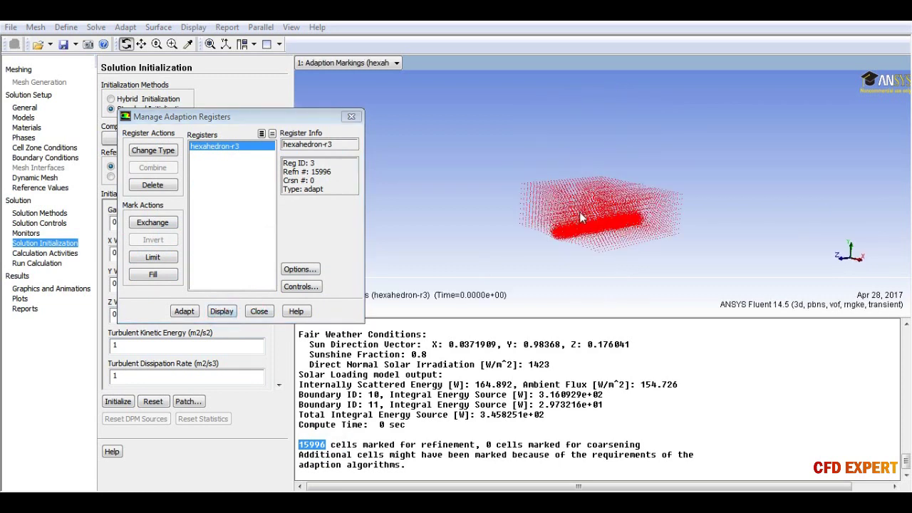
pyautogui.click(259, 311)
# Step: Mark the upper Y 0.4–0.8 box as hexahedron-r4 (6417 cells) and display it
pyautogui.doubleClick(223, 201)
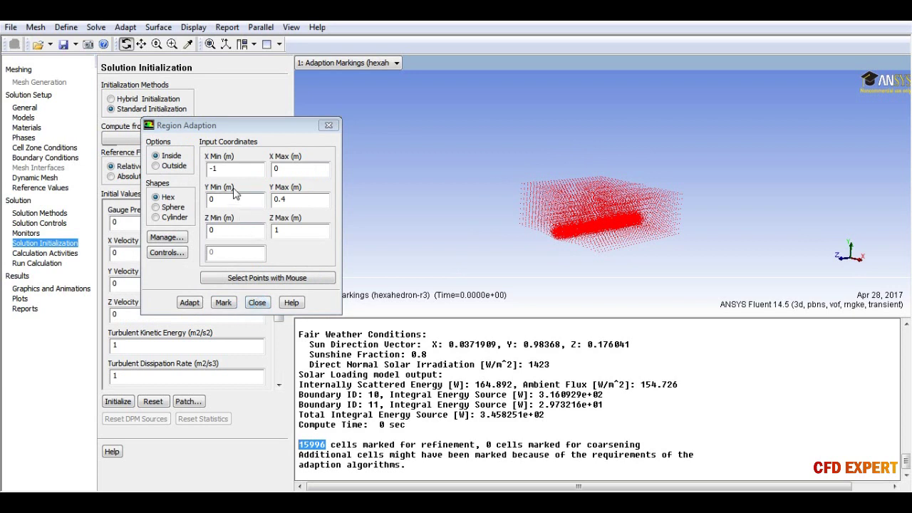
pyautogui.write('0.4')
pyautogui.press('Tab')
pyautogui.write('0')
pyautogui.click(224, 302)
pyautogui.click(176, 238)
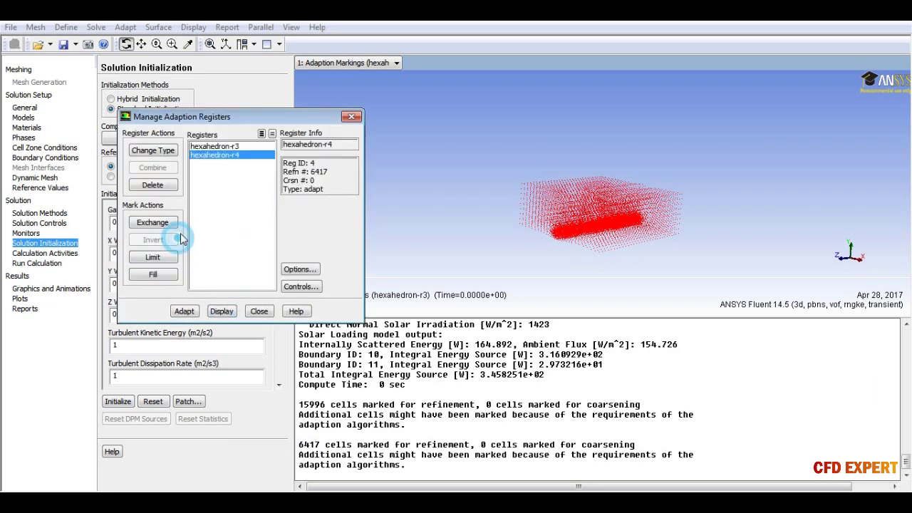
pyautogui.keyDown('ctrl'); pyautogui.click(239, 146); pyautogui.keyUp('ctrl')
pyautogui.keyDown('ctrl'); pyautogui.click(239, 155); pyautogui.keyUp('ctrl')
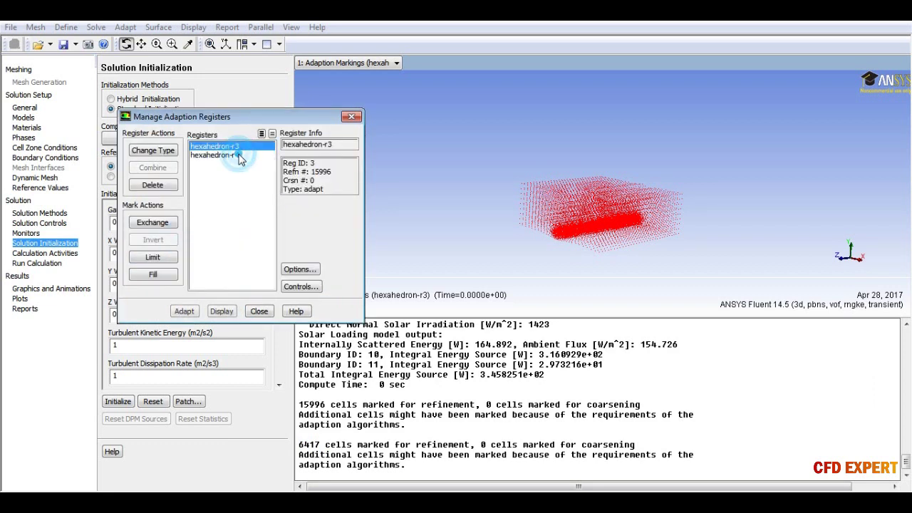
pyautogui.keyDown('ctrl'); pyautogui.click(227, 156); pyautogui.keyUp('ctrl')
pyautogui.keyDown('ctrl'); pyautogui.click(221, 146); pyautogui.keyUp('ctrl')
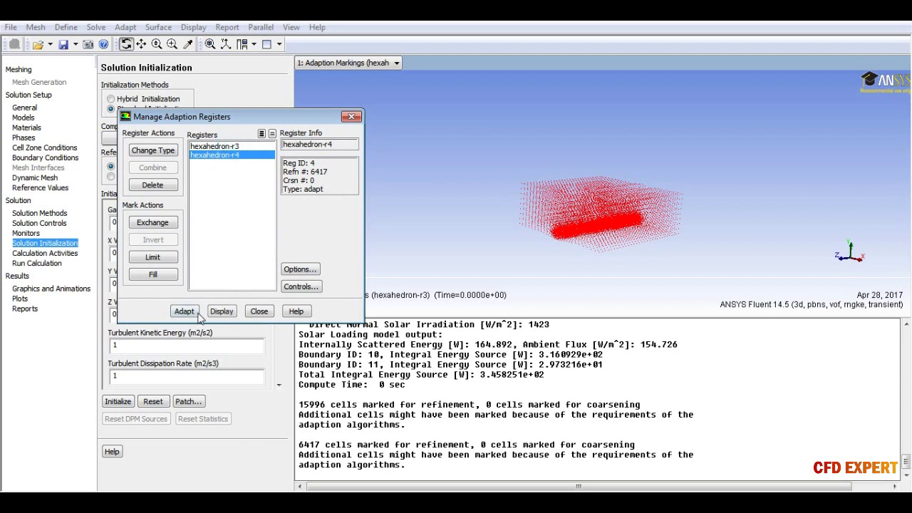
pyautogui.click(220, 311)
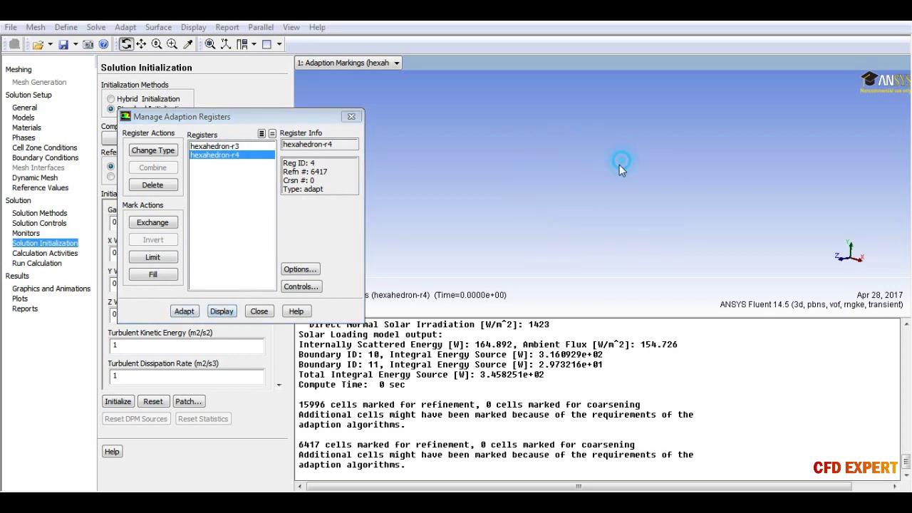
pyautogui.moveTo(619, 164); pyautogui.dragTo(599, 167)
pyautogui.click(259, 311)
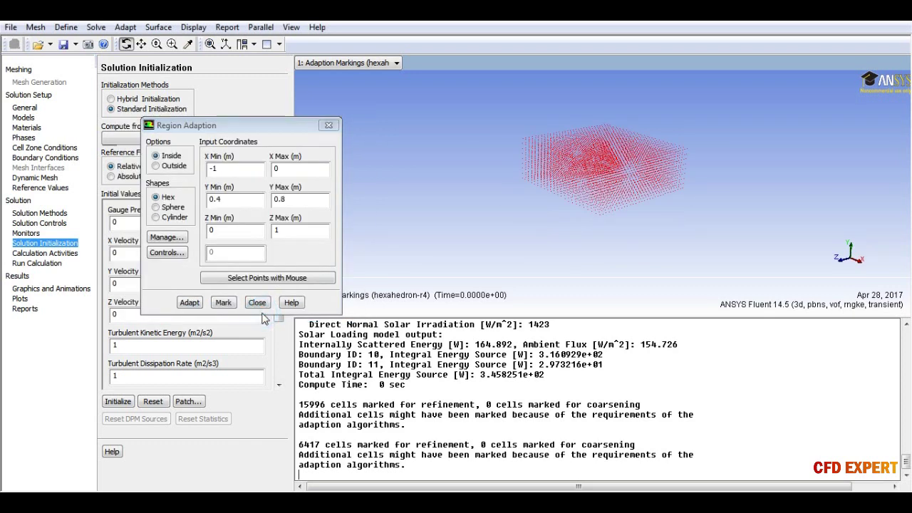
pyautogui.click(258, 302)
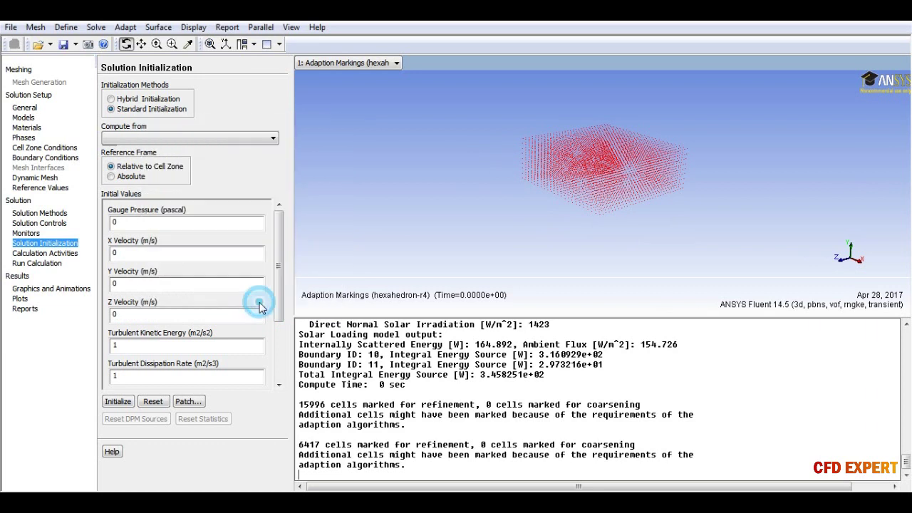
# Step: Patch nacl10% volume fraction 1 into the lower register hexahedron-r3
pyautogui.click(185, 402)
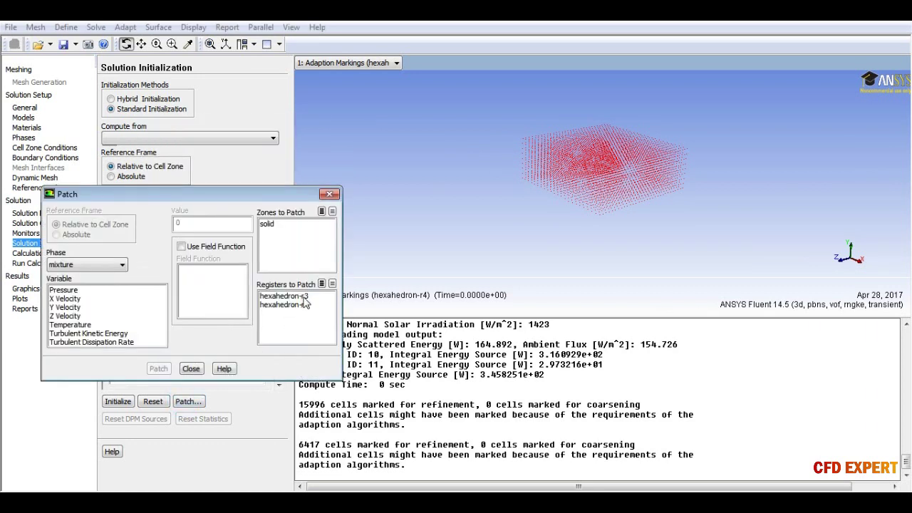
pyautogui.click(111, 265)
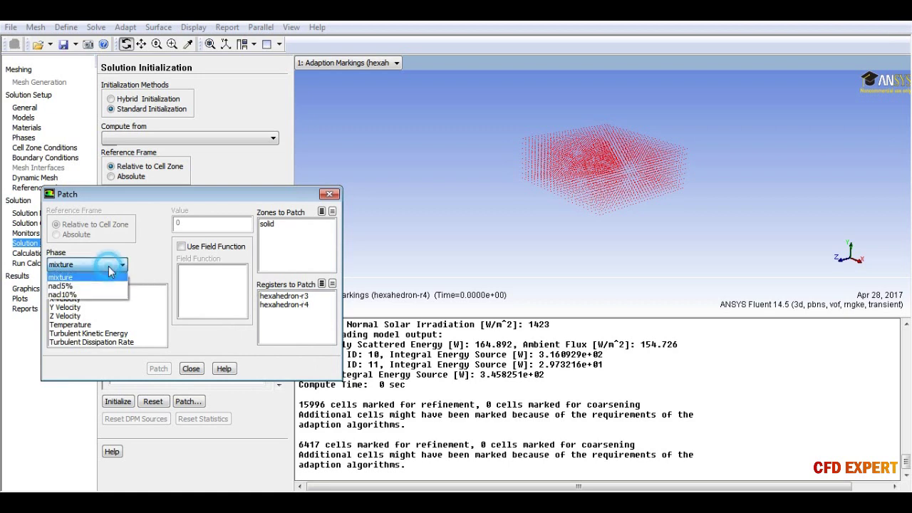
pyautogui.click(80, 295)
pyautogui.click(79, 290)
pyautogui.moveTo(184, 228); pyautogui.dragTo(171, 230)
pyautogui.write('1')
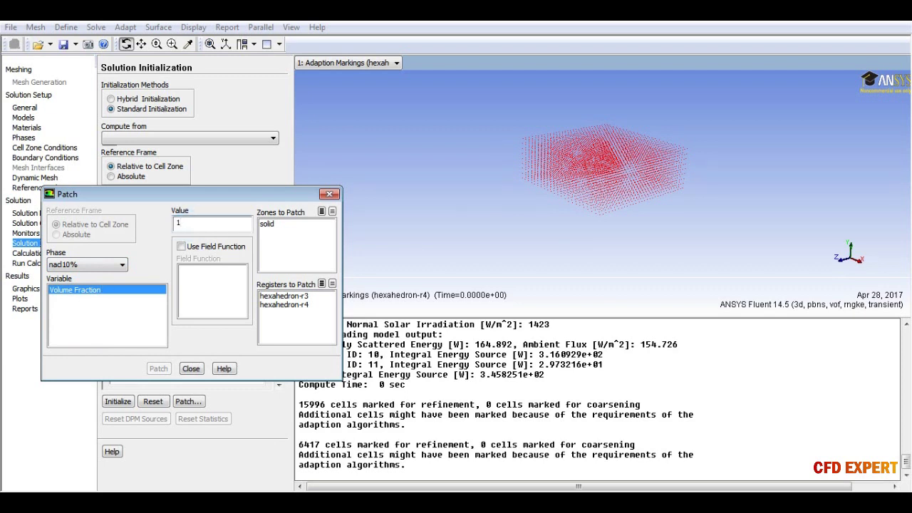
pyautogui.click(277, 296)
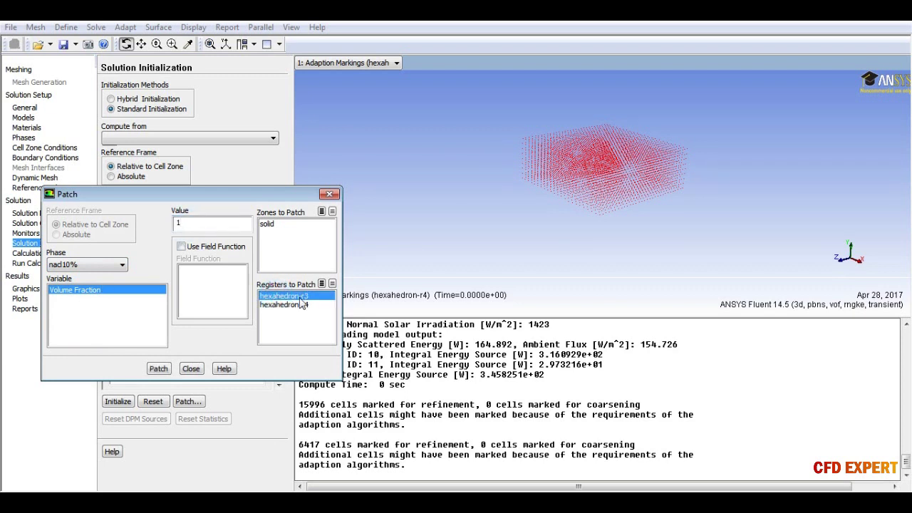
pyautogui.click(161, 369)
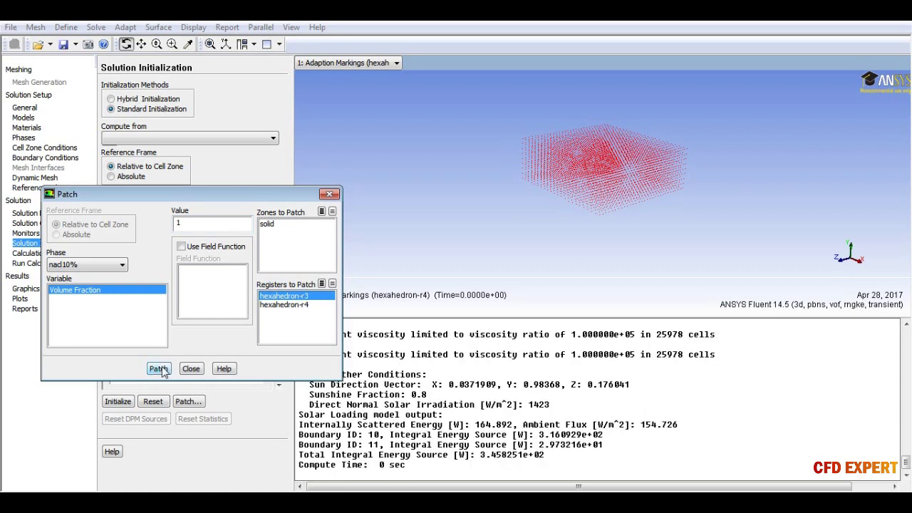
# Step: Patch nacl5% volume fraction 1 into the upper register hexahedron-r4
pyautogui.click(120, 265)
pyautogui.click(90, 291)
pyautogui.click(178, 224)
pyautogui.click(267, 304)
pyautogui.click(275, 296)
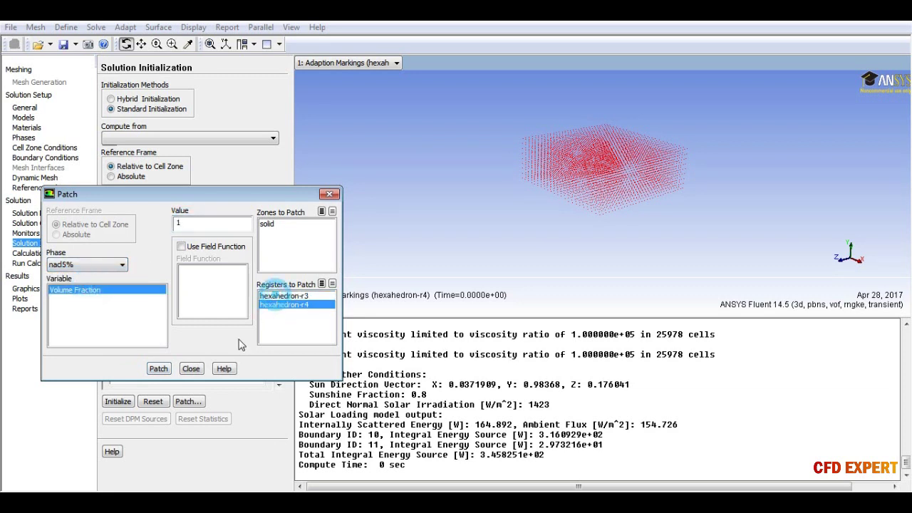
pyautogui.click(160, 369)
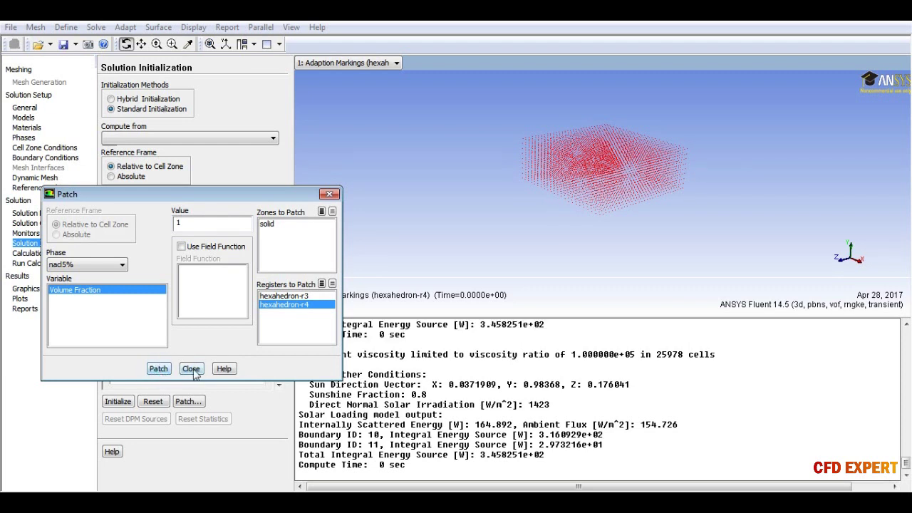
pyautogui.click(192, 369)
# Step: Display nacl10% volume-fraction contours on all surfaces except interior-solid
pyautogui.click(57, 288)
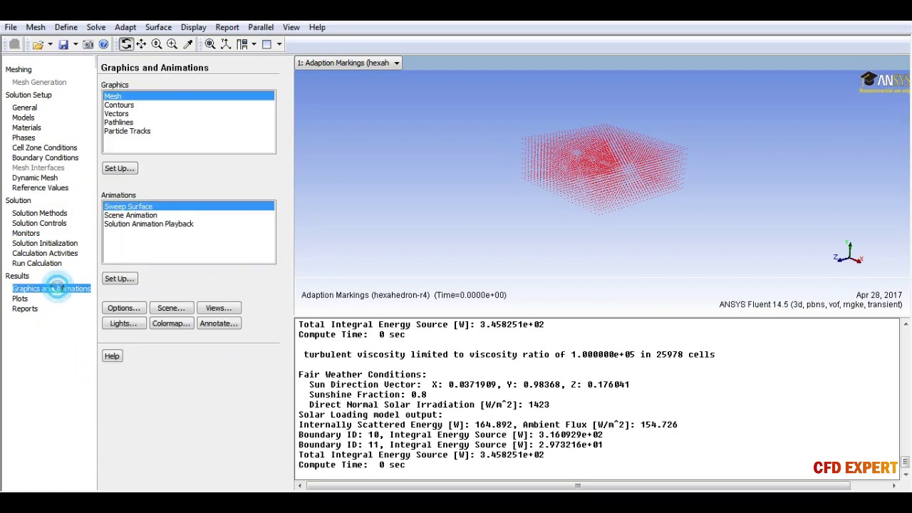
pyautogui.click(119, 278)
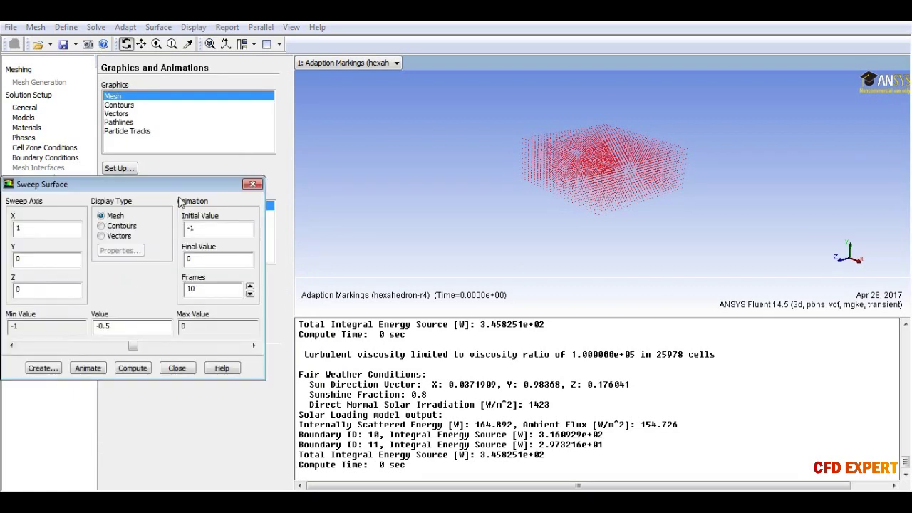
pyautogui.moveTo(183, 186); pyautogui.dragTo(198, 167)
pyautogui.click(146, 206)
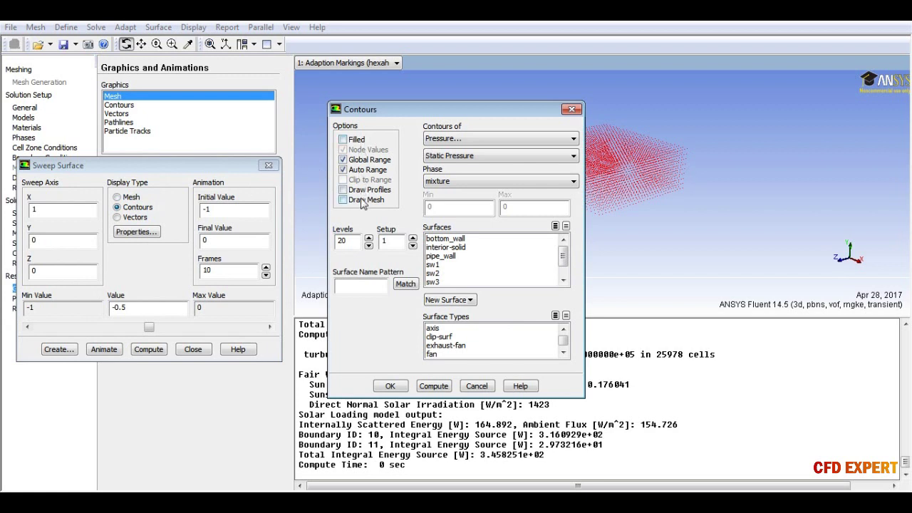
pyautogui.click(451, 140)
pyautogui.click(447, 199)
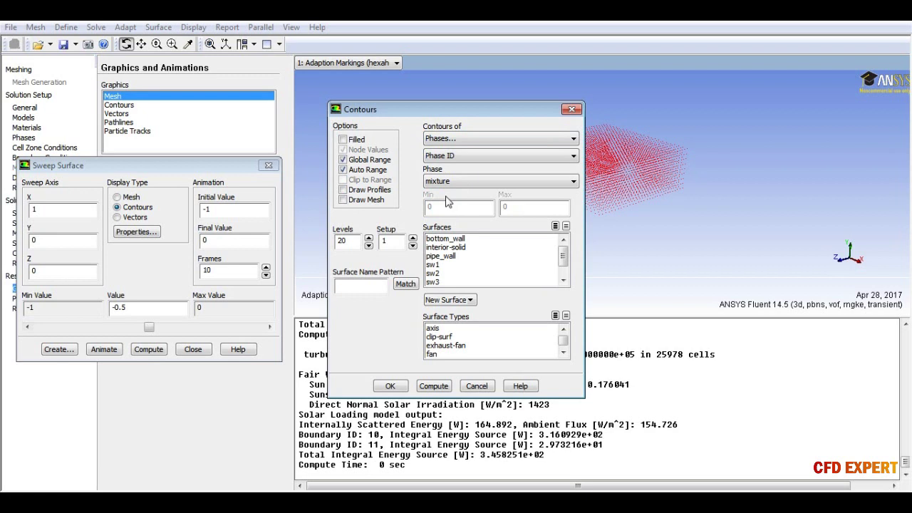
pyautogui.click(455, 181)
pyautogui.click(453, 199)
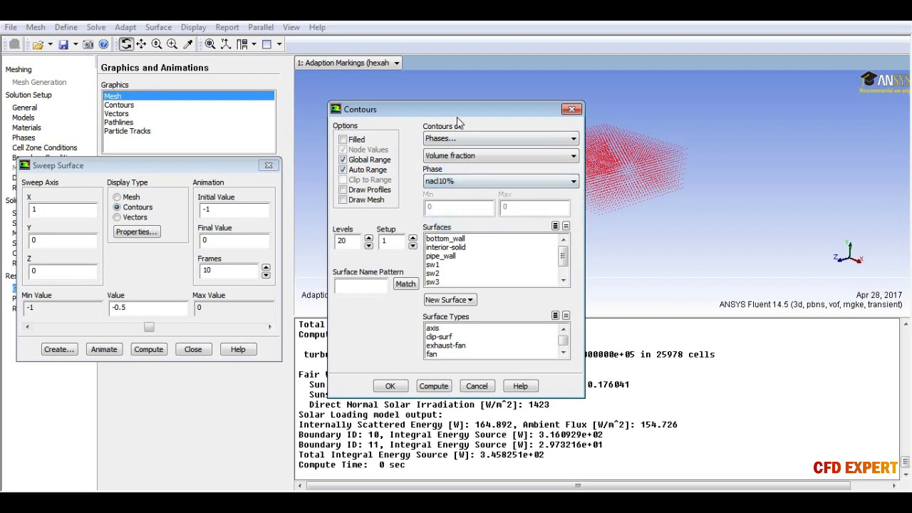
pyautogui.moveTo(458, 111); pyautogui.dragTo(352, 106)
pyautogui.click(449, 222)
pyautogui.click(361, 242)
pyautogui.moveTo(458, 251); pyautogui.dragTo(458, 262)
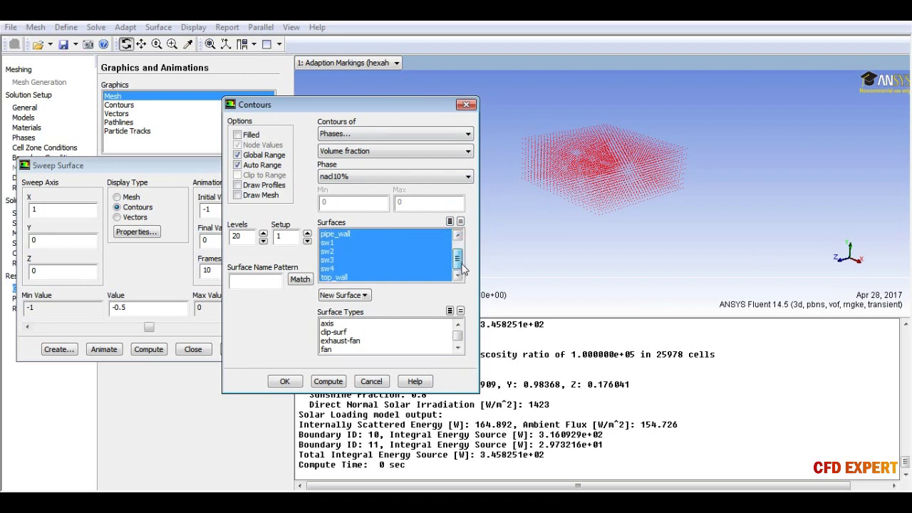
pyautogui.click(330, 381)
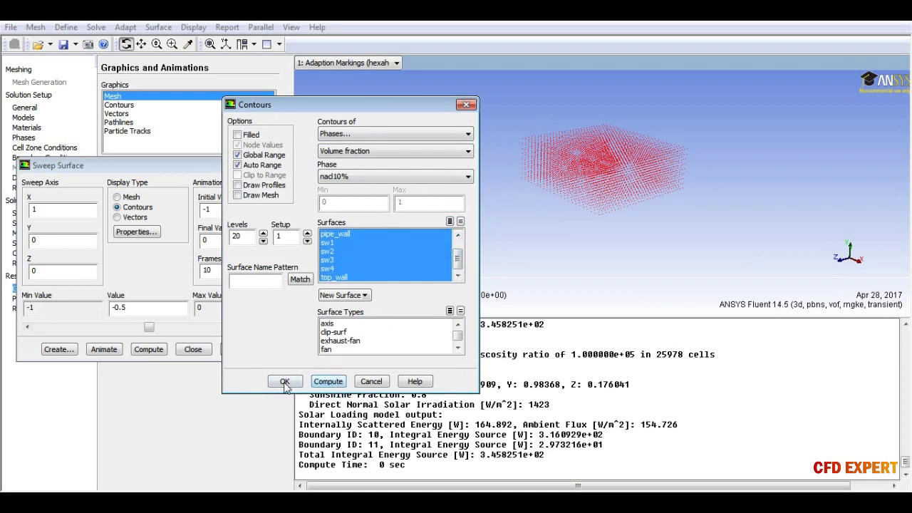
pyautogui.click(286, 383)
pyautogui.moveTo(549, 221); pyautogui.dragTo(554, 213)
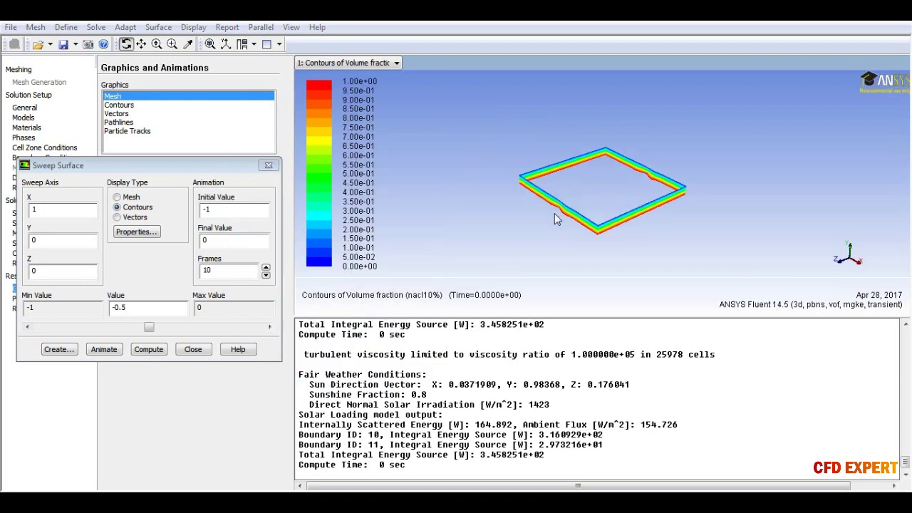
# Step: Add the mesh feature-edge outline to the contours and rotate the model
pyautogui.click(146, 233)
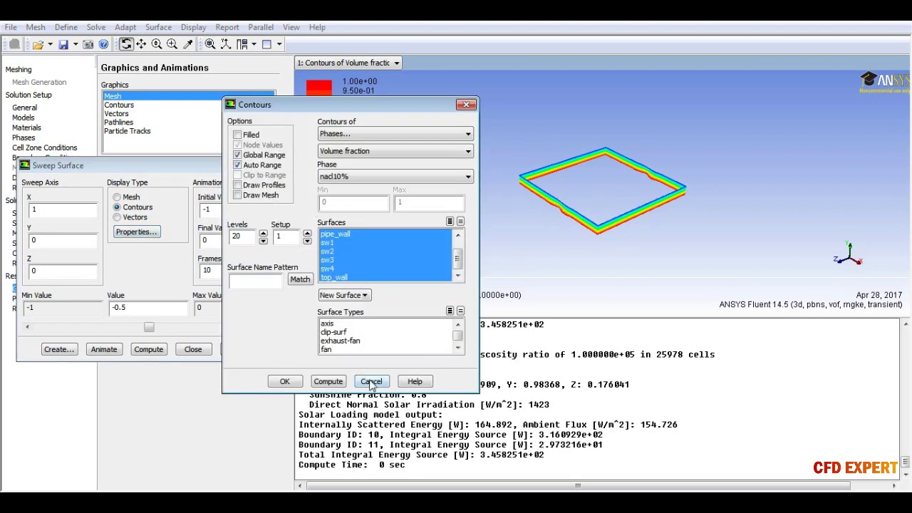
pyautogui.click(258, 194)
pyautogui.click(292, 183)
pyautogui.click(285, 342)
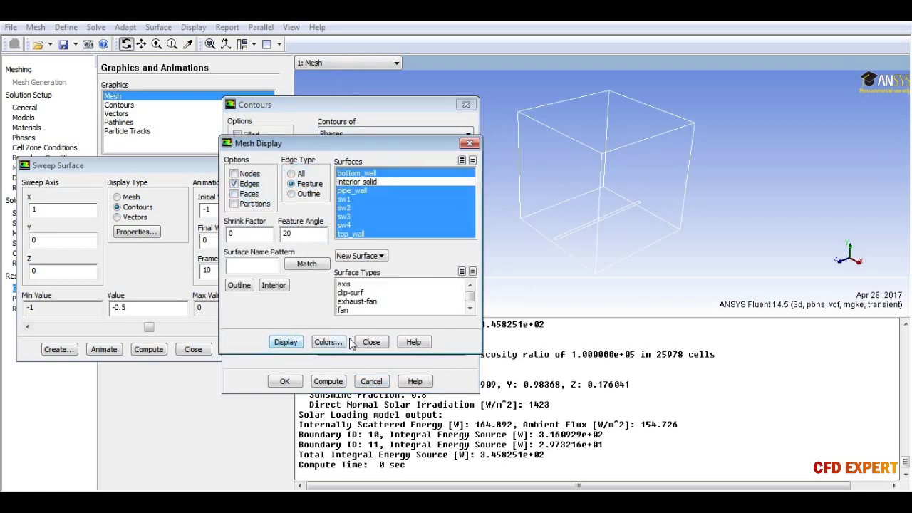
pyautogui.click(371, 342)
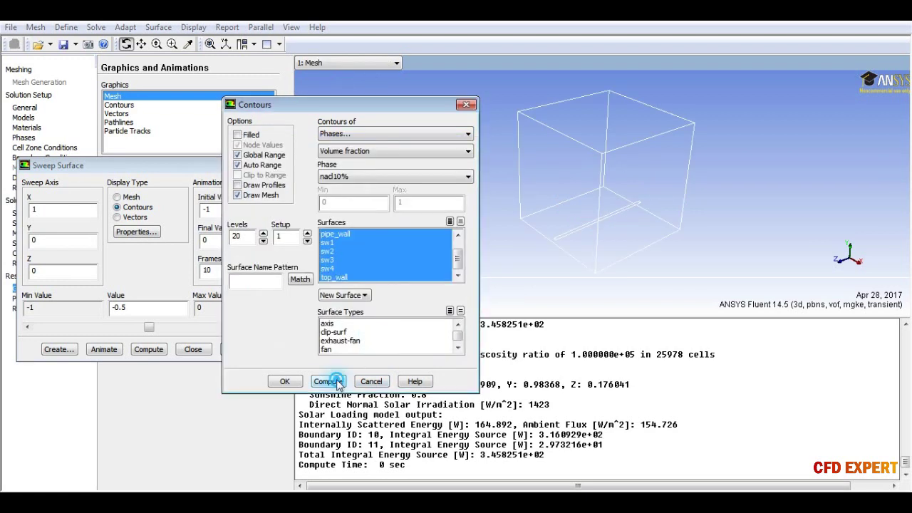
pyautogui.click(284, 381)
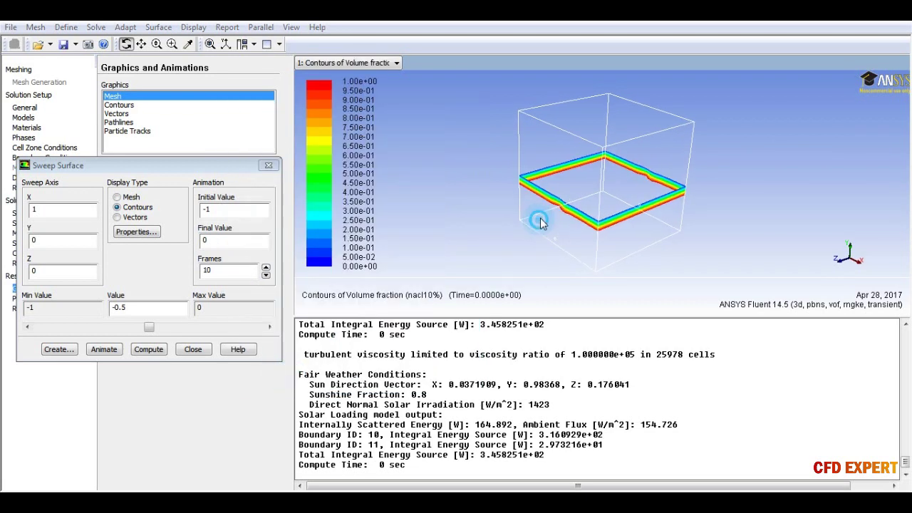
pyautogui.moveTo(539, 218); pyautogui.dragTo(556, 192)
pyautogui.moveTo(561, 237); pyautogui.dragTo(572, 236)
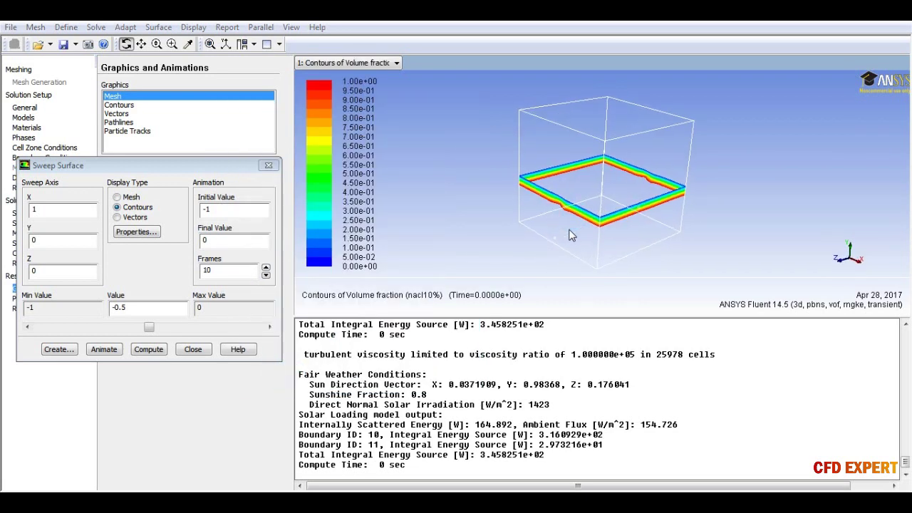
pyautogui.click(199, 352)
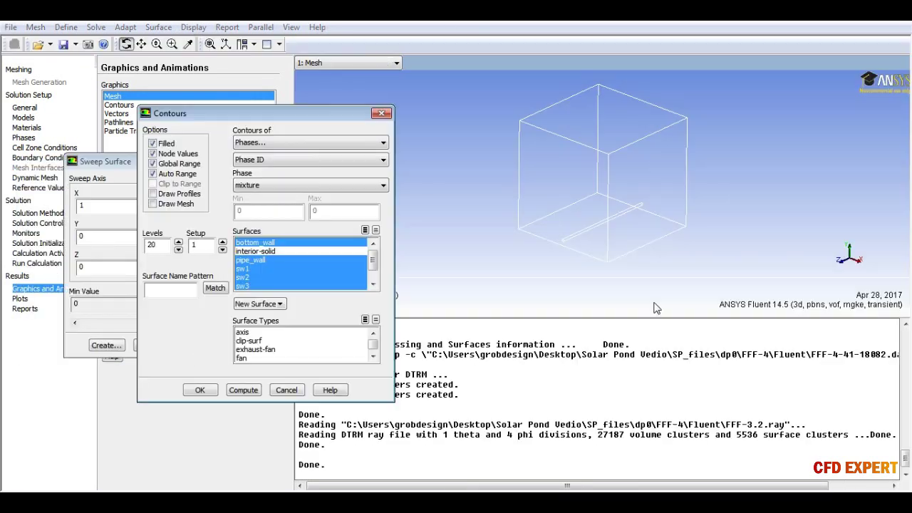
# Step: Compute the nacl100gm volume-fraction range, then close the Contours and Sweep Surface windows
pyautogui.click(275, 186)
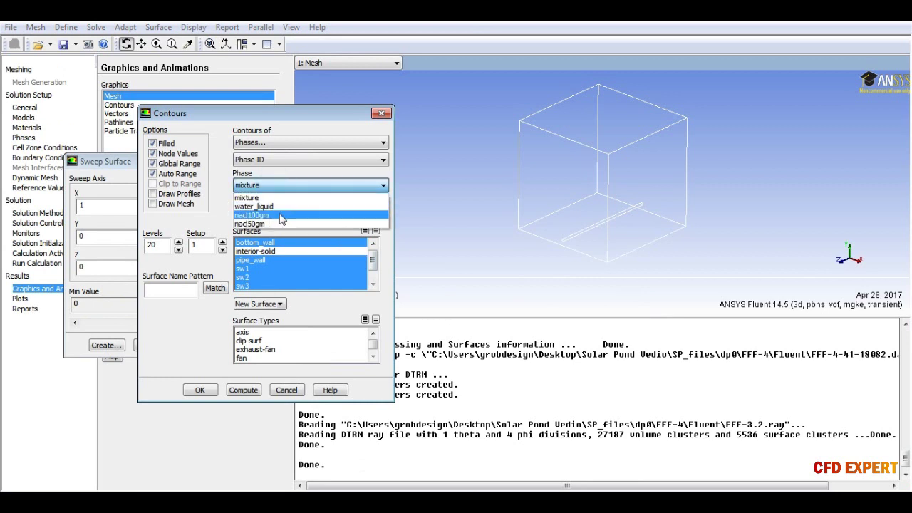
pyautogui.click(270, 211)
pyautogui.click(251, 393)
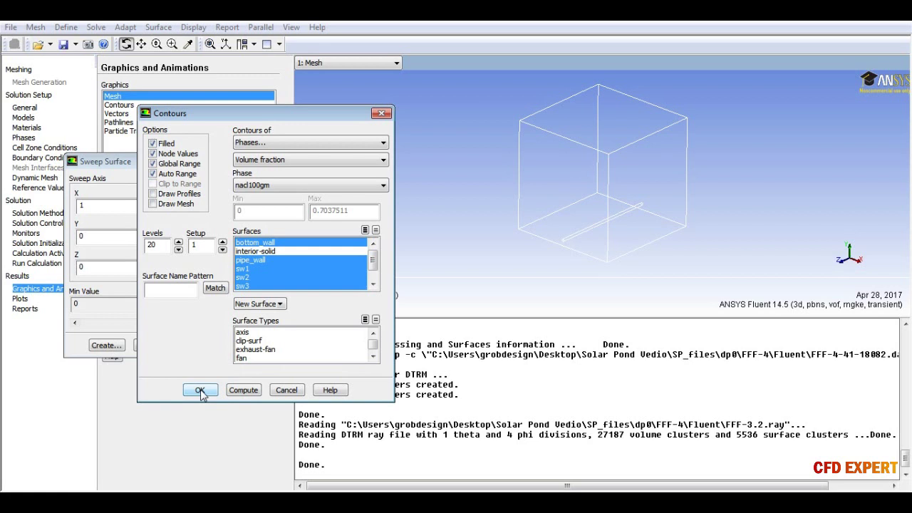
pyautogui.click(297, 392)
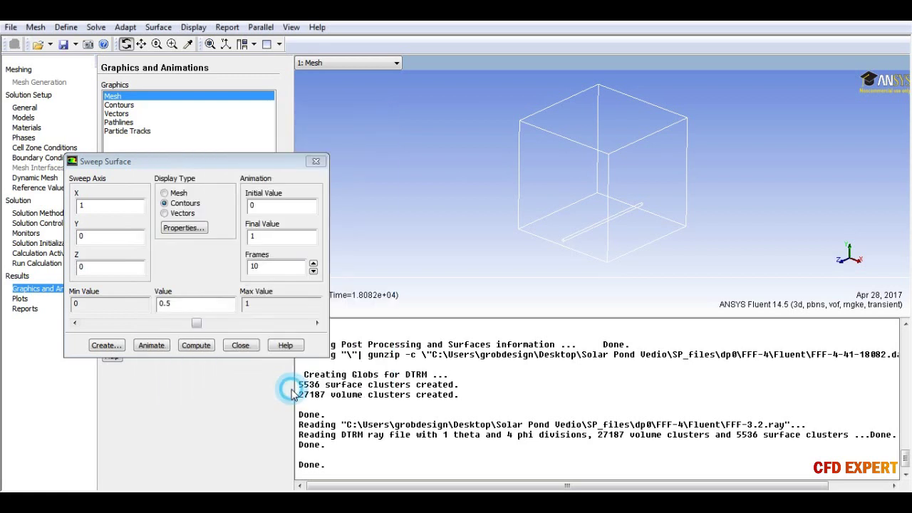
pyautogui.click(230, 346)
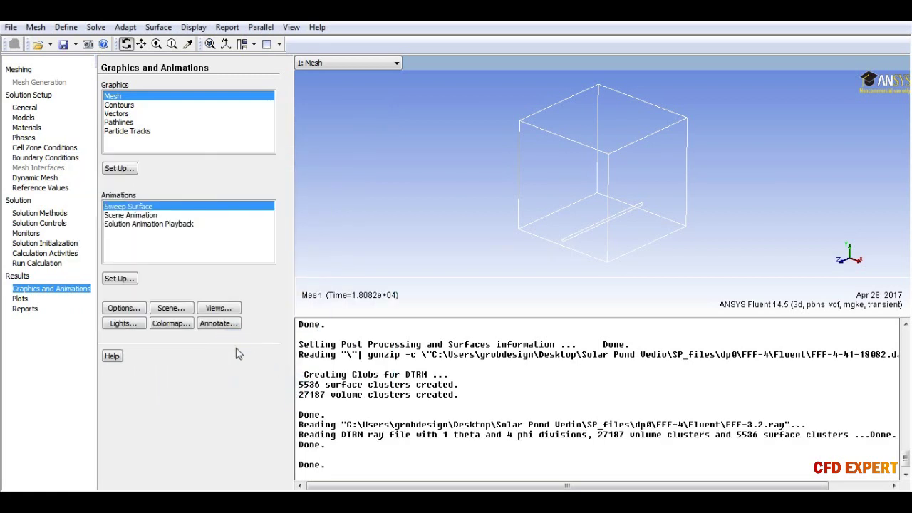
pyautogui.click(46, 243)
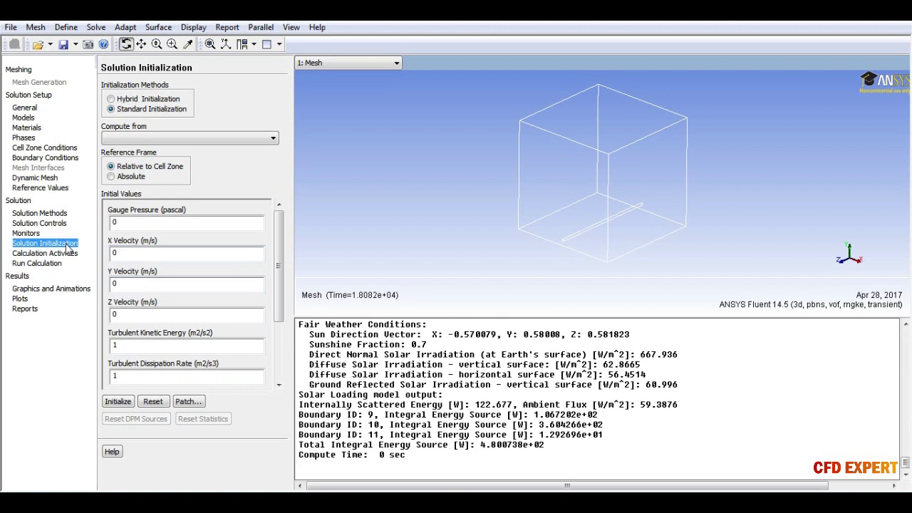
# Step: Reinitialize the solution and patch nacl100gm volume fraction 1 into hexahedron-r0
pyautogui.click(125, 400)
pyautogui.click(91, 429)
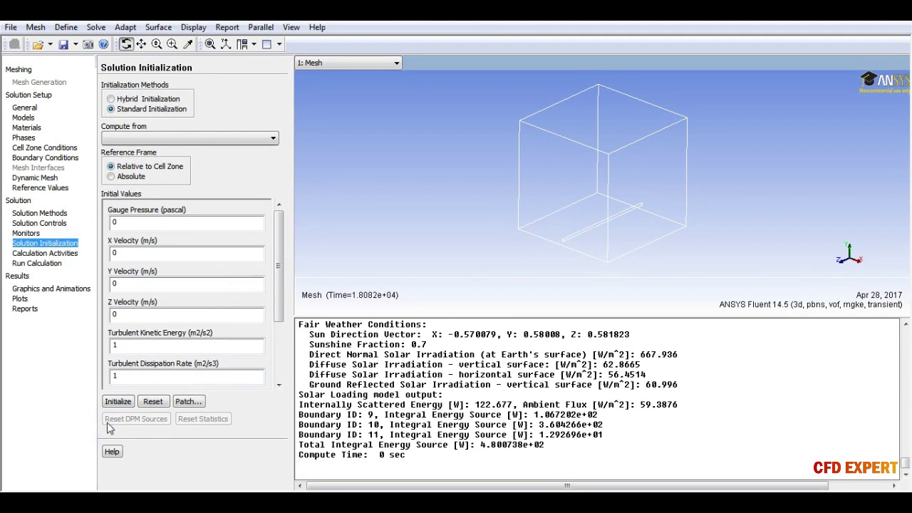
pyautogui.click(188, 402)
pyautogui.click(119, 369)
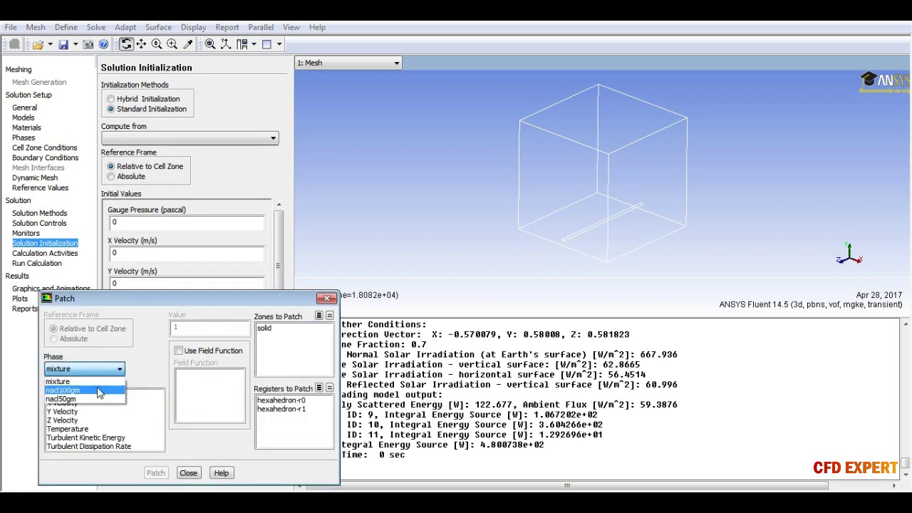
pyautogui.click(97, 392)
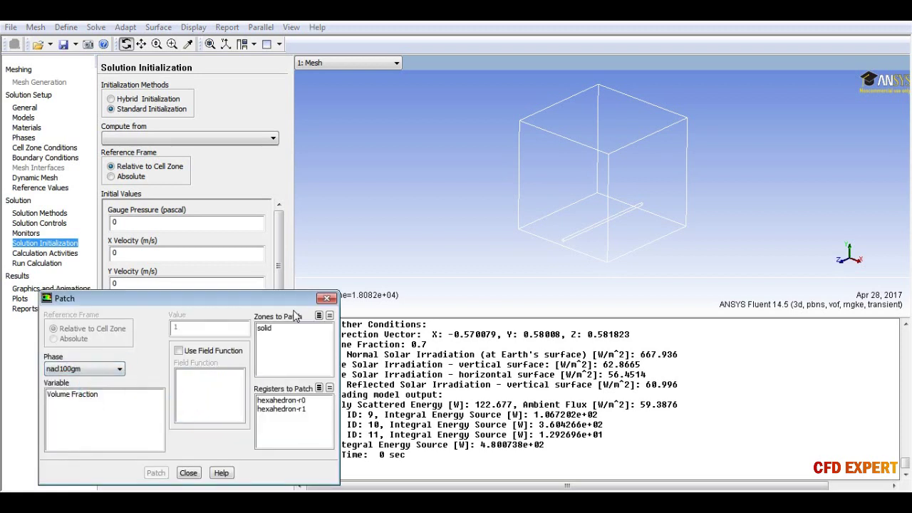
pyautogui.click(105, 394)
pyautogui.click(186, 328)
pyautogui.click(283, 409)
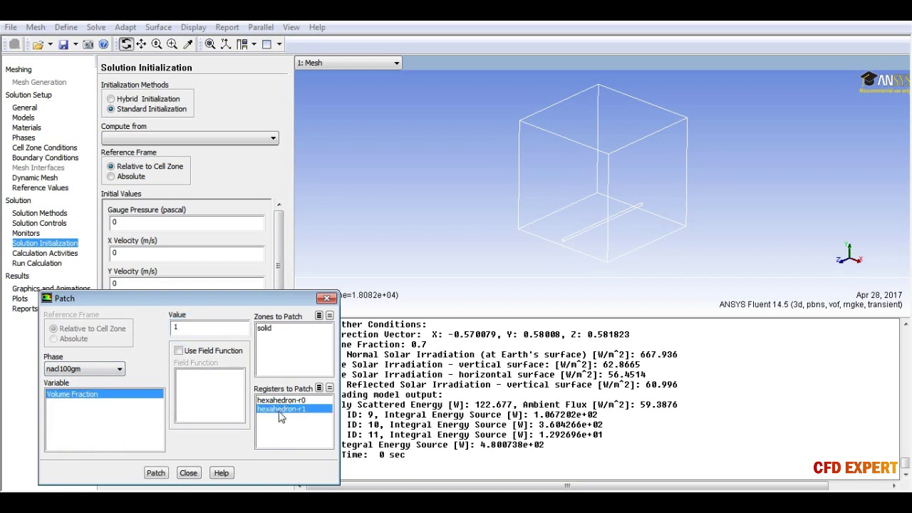
pyautogui.click(283, 402)
pyautogui.click(156, 473)
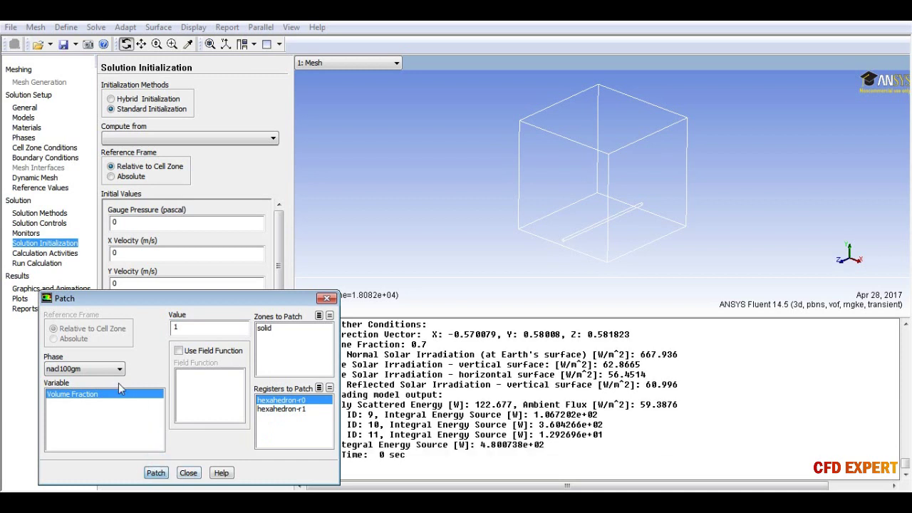
# Step: Patch nacl50gm volume fraction 1 into hexahedron-r1 and set 3600 time steps
pyautogui.click(119, 368)
pyautogui.click(97, 399)
pyautogui.click(188, 328)
pyautogui.click(285, 409)
pyautogui.click(156, 473)
pyautogui.click(189, 473)
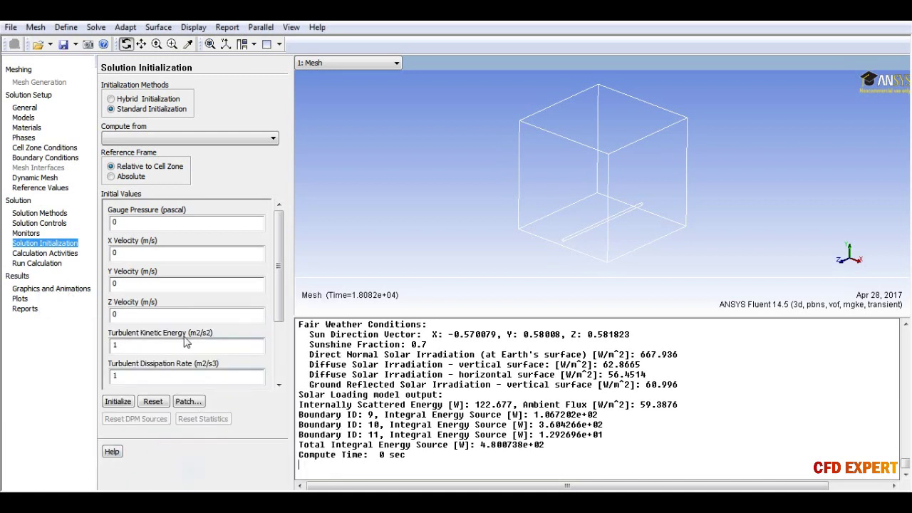
pyautogui.click(60, 264)
pyautogui.click(235, 118)
pyautogui.doubleClick(234, 146)
# Step: Run the transient calculation with 20 iterations per step and interrupt it at time step 18084
pyautogui.doubleClick(124, 267)
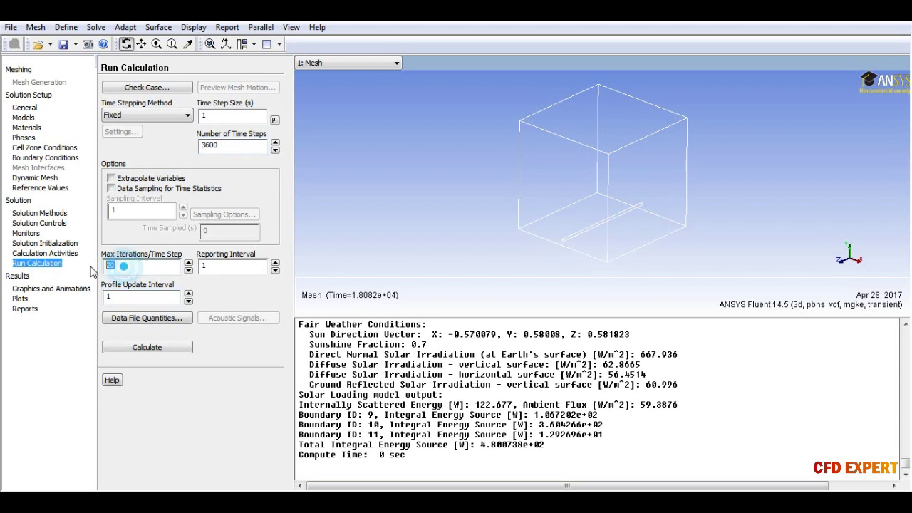
pyautogui.click(153, 348)
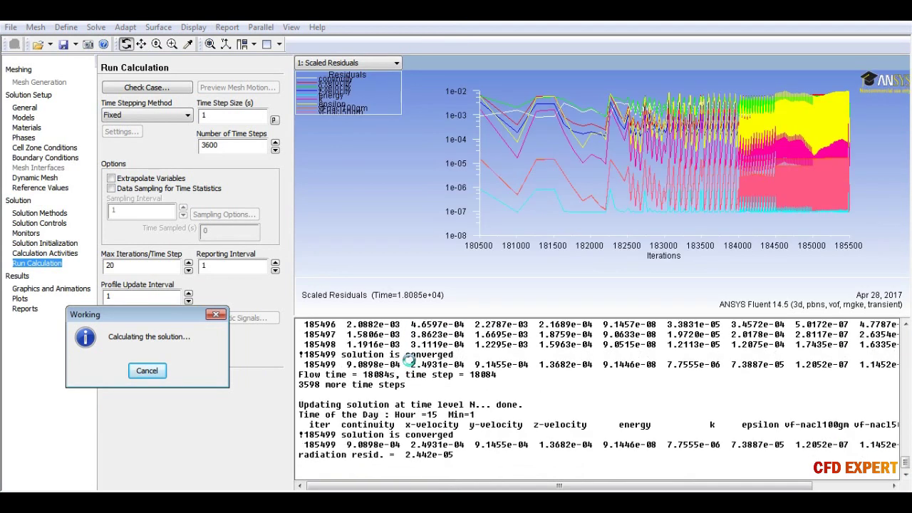
pyautogui.click(147, 371)
pyautogui.click(152, 376)
pyautogui.moveTo(475, 364); pyautogui.dragTo(393, 359)
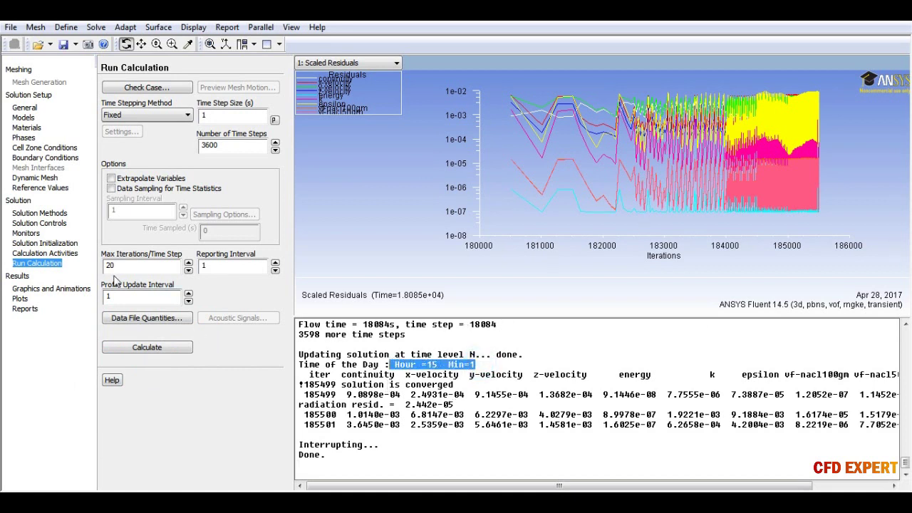
# Step: Set the sweep surface to show contours with the box mesh outline, including top_wall
pyautogui.click(62, 290)
pyautogui.click(119, 286)
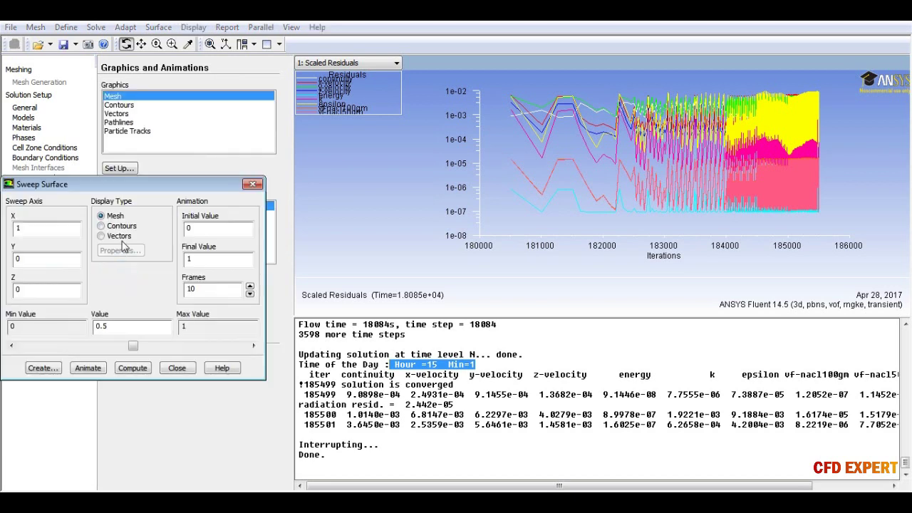
pyautogui.click(121, 225)
pyautogui.click(345, 200)
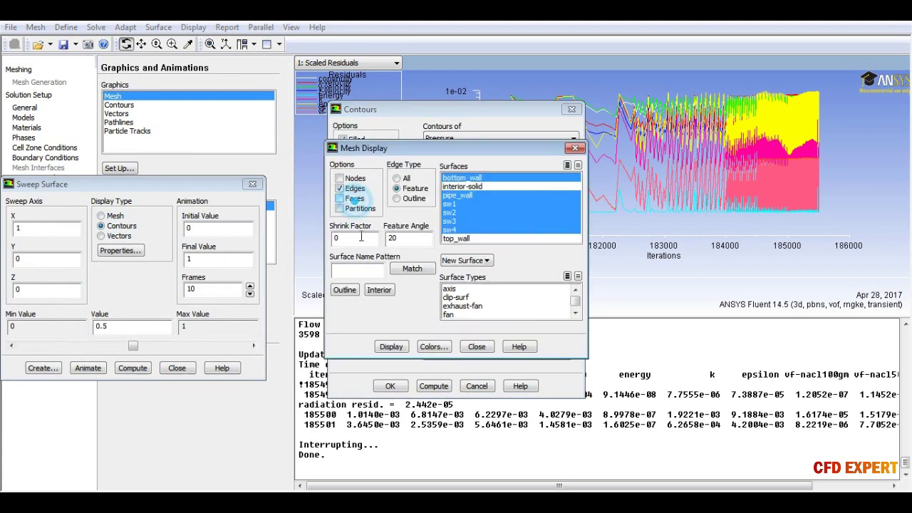
pyautogui.click(458, 239)
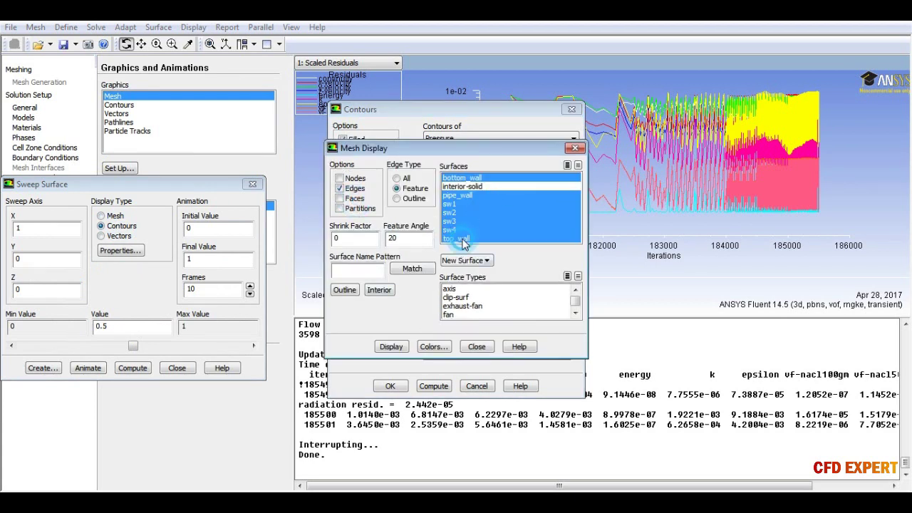
pyautogui.click(399, 348)
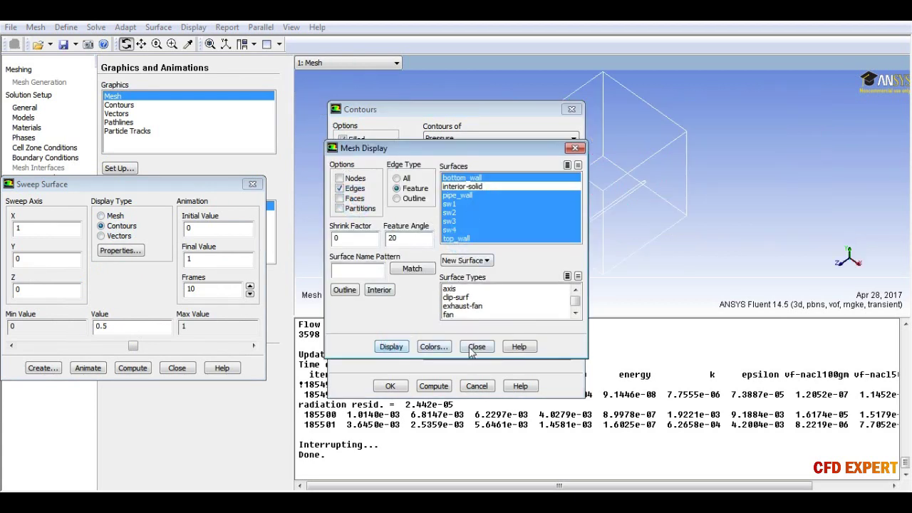
pyautogui.click(476, 347)
# Step: Sweep density contours across the box, computing the range and stepping the plane
pyautogui.moveTo(445, 111); pyautogui.dragTo(245, 113)
pyautogui.click(299, 138)
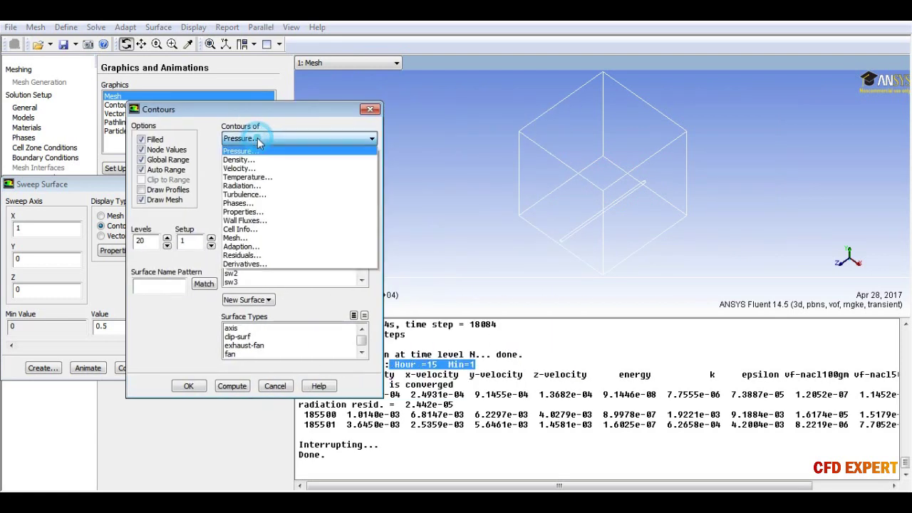
pyautogui.click(246, 160)
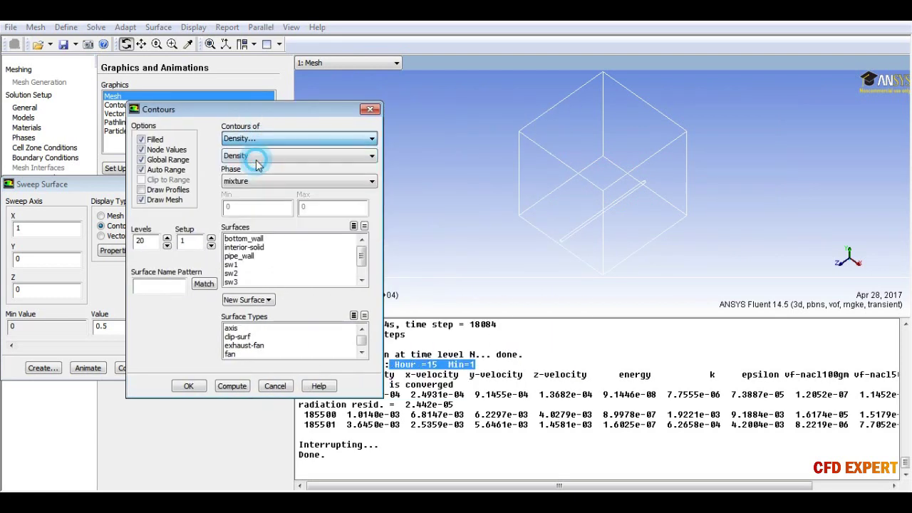
pyautogui.click(234, 386)
pyautogui.click(189, 386)
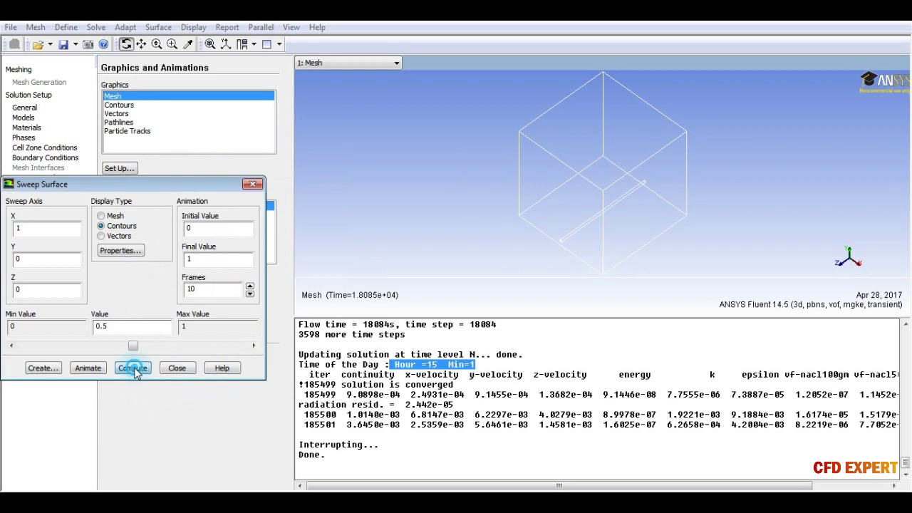
pyautogui.click(253, 346)
pyautogui.moveTo(590, 210)
pyautogui.mouseDown()
pyautogui.moveTo(515, 167)
pyautogui.moveTo(560, 190)
pyautogui.moveTo(566, 210)
pyautogui.mouseUp()
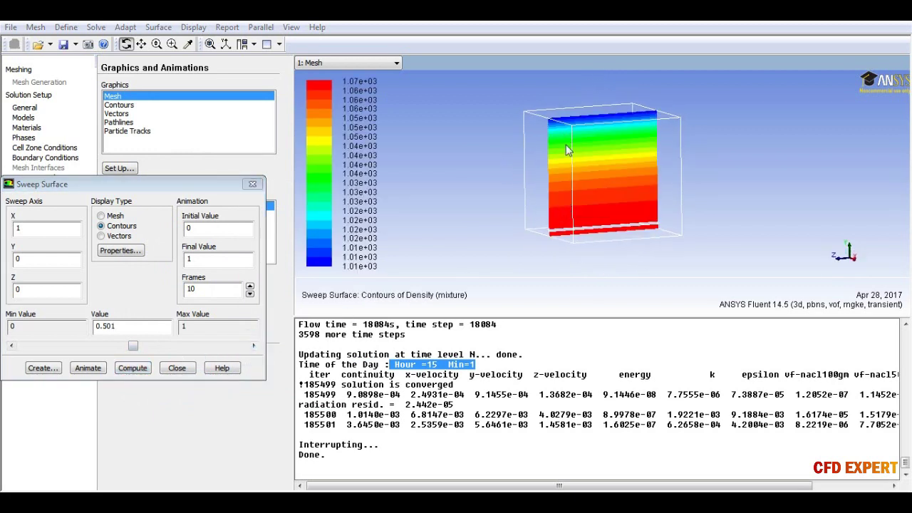
# Step: Turn the mesh outline back on for the sweep contours
pyautogui.click(120, 250)
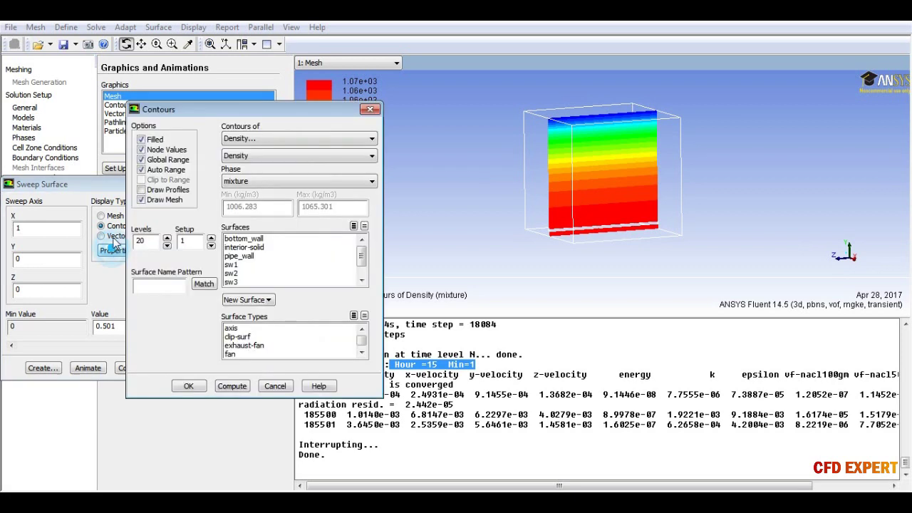
pyautogui.click(153, 200)
pyautogui.click(187, 346)
pyautogui.click(272, 346)
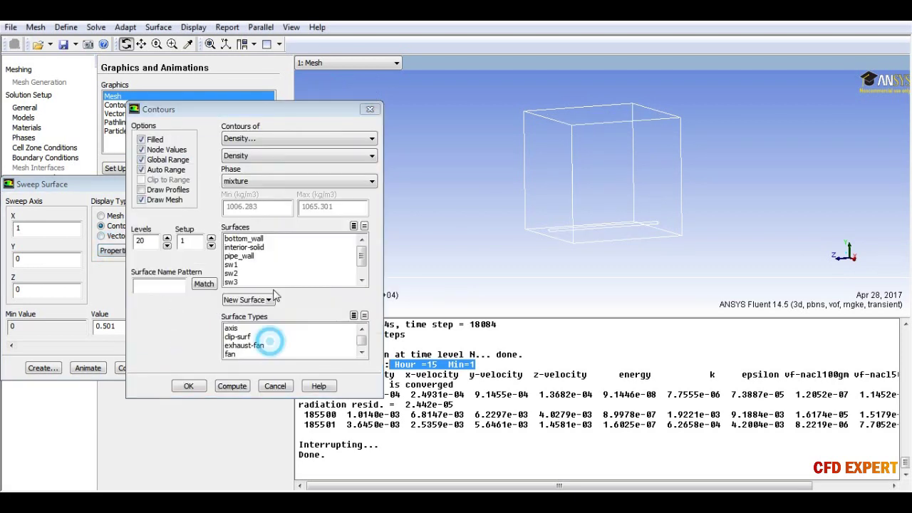
# Step: Switch the sweep contours to Static Temperature, compute the range and step the plane
pyautogui.click(255, 140)
pyautogui.click(250, 178)
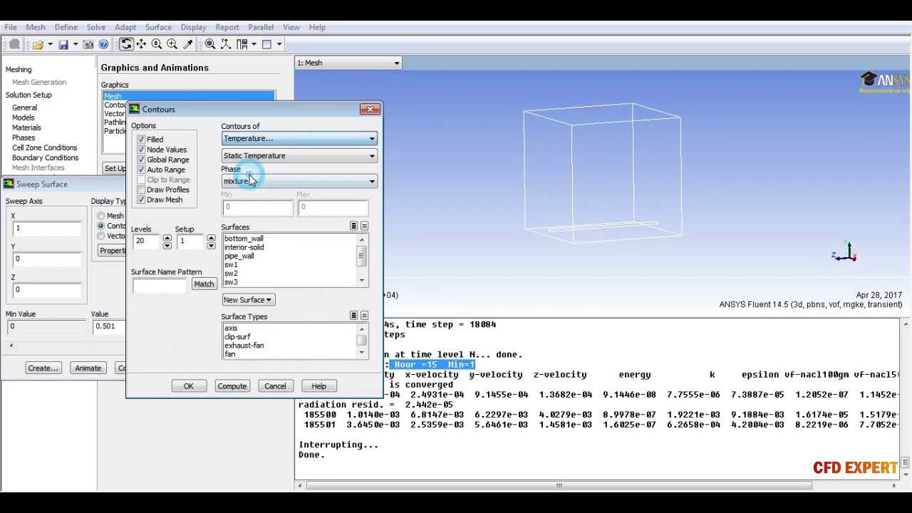
pyautogui.click(239, 387)
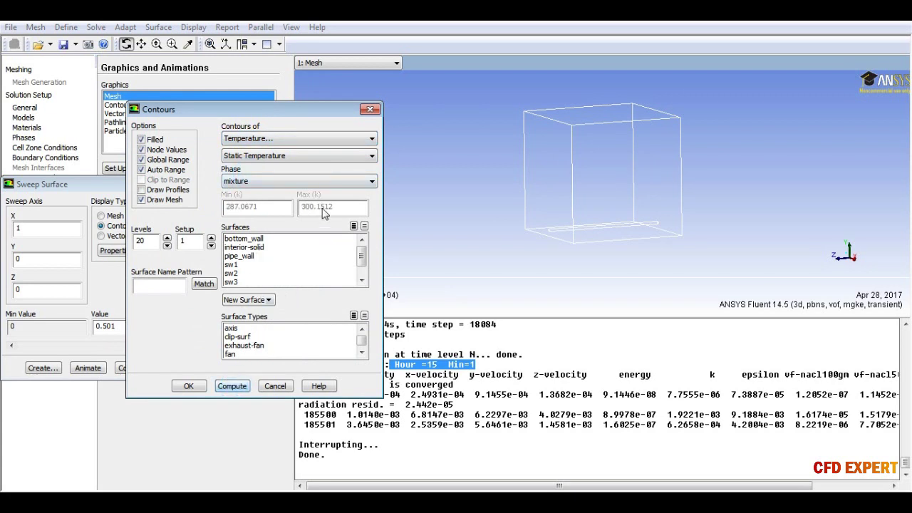
pyautogui.click(188, 386)
pyautogui.click(133, 368)
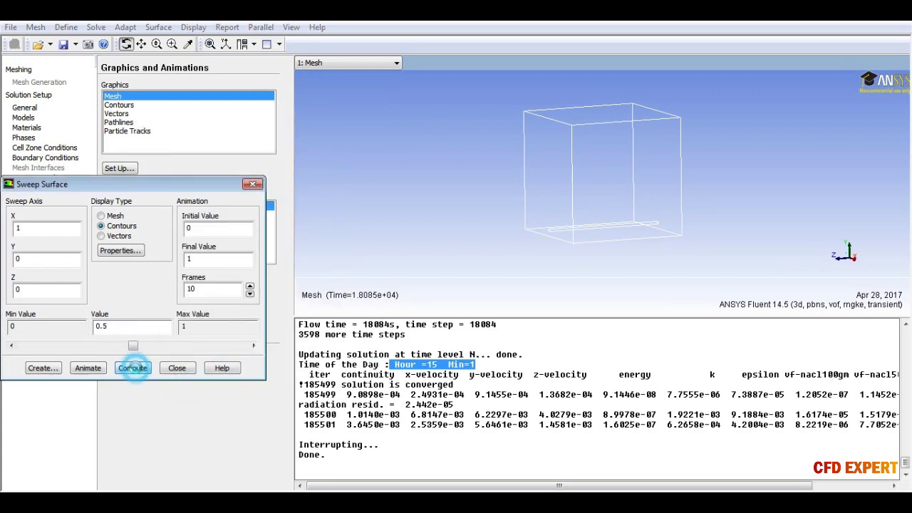
pyautogui.click(253, 346)
pyautogui.moveTo(567, 217); pyautogui.dragTo(562, 230)
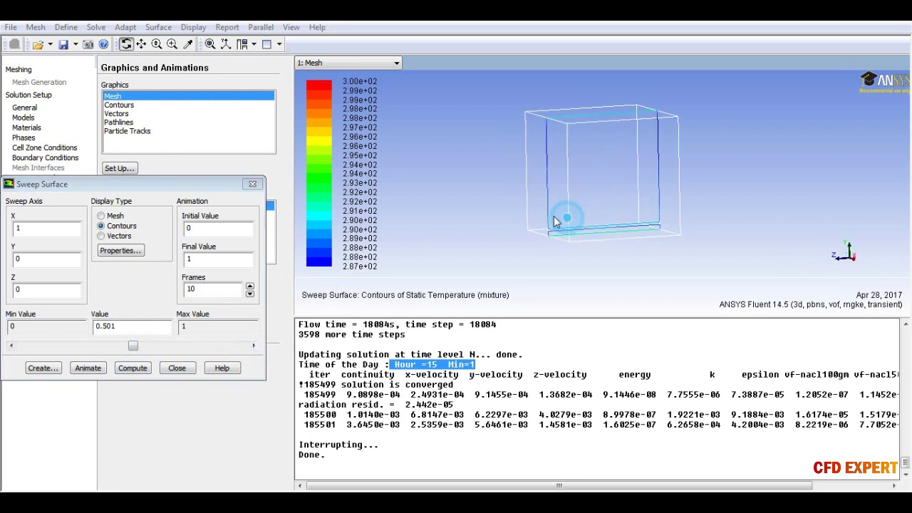
# Step: Zoom and rotate to see the whole box of temperature contours
pyautogui.moveTo(586, 180); pyautogui.dragTo(655, 253, button='middle')
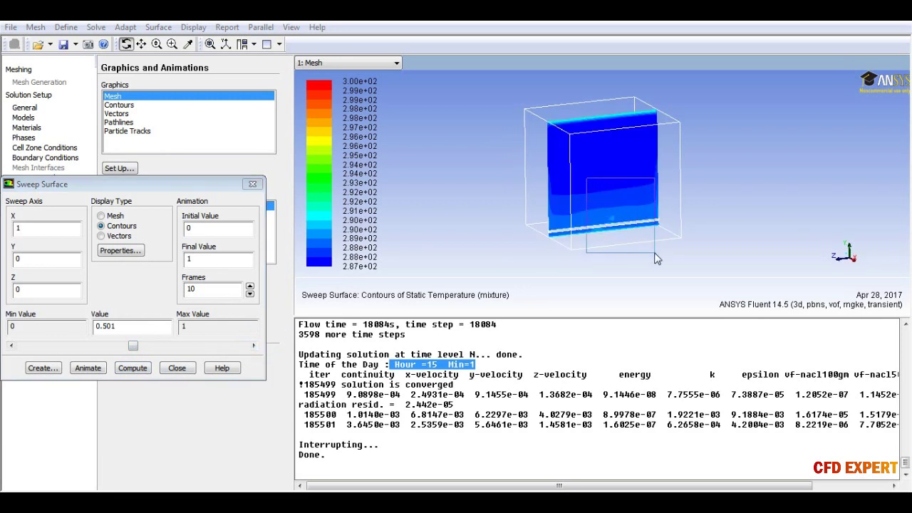
pyautogui.moveTo(677, 254); pyautogui.dragTo(551, 134, button='middle')
pyautogui.moveTo(621, 197); pyautogui.dragTo(554, 146, button='middle')
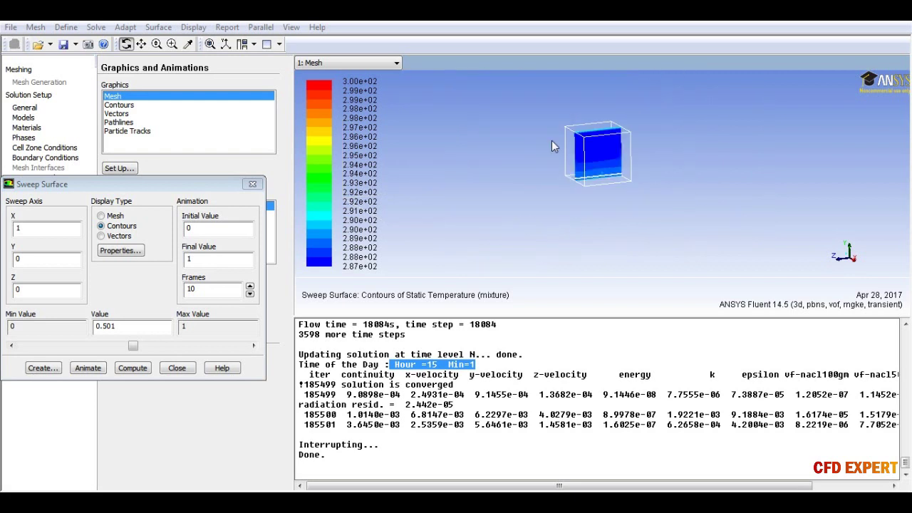
pyautogui.moveTo(555, 146); pyautogui.dragTo(603, 175)
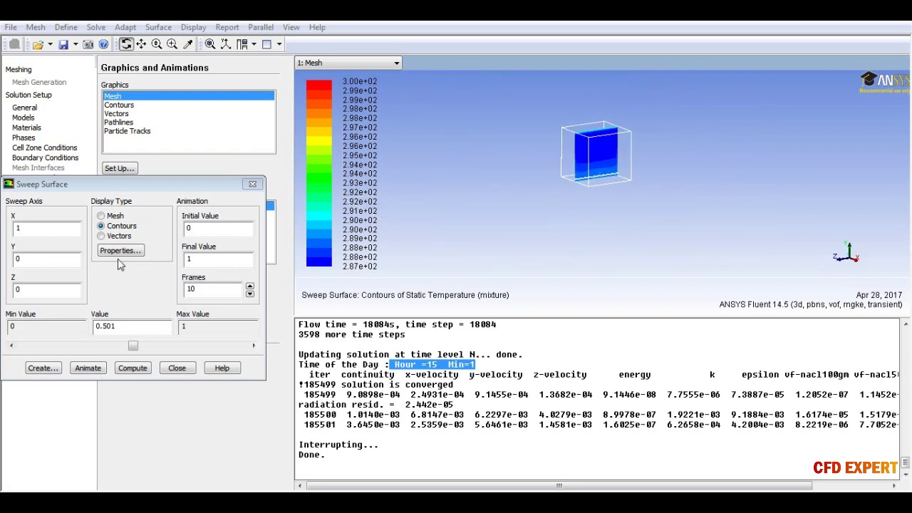
pyautogui.click(119, 251)
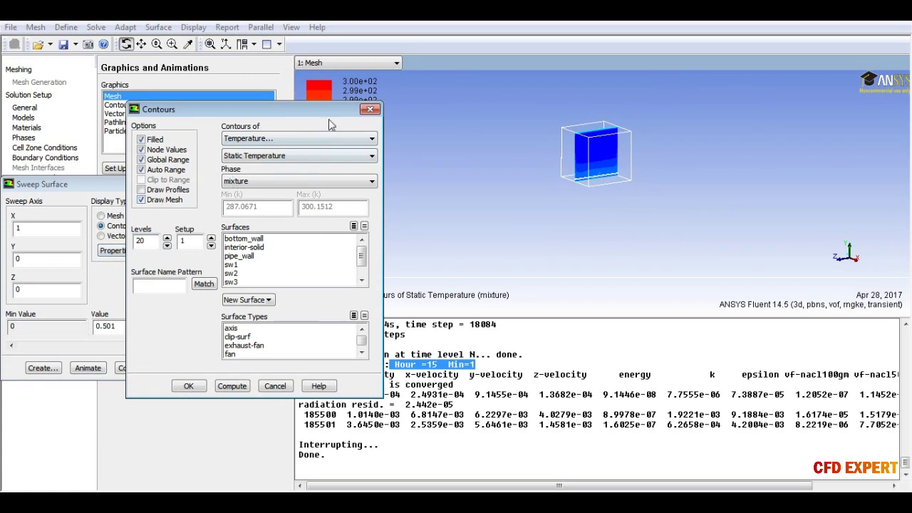
pyautogui.click(368, 109)
# Step: Sweep the temperature plane along the Z axis (Z=1) and view it obliquely
pyautogui.doubleClick(72, 207)
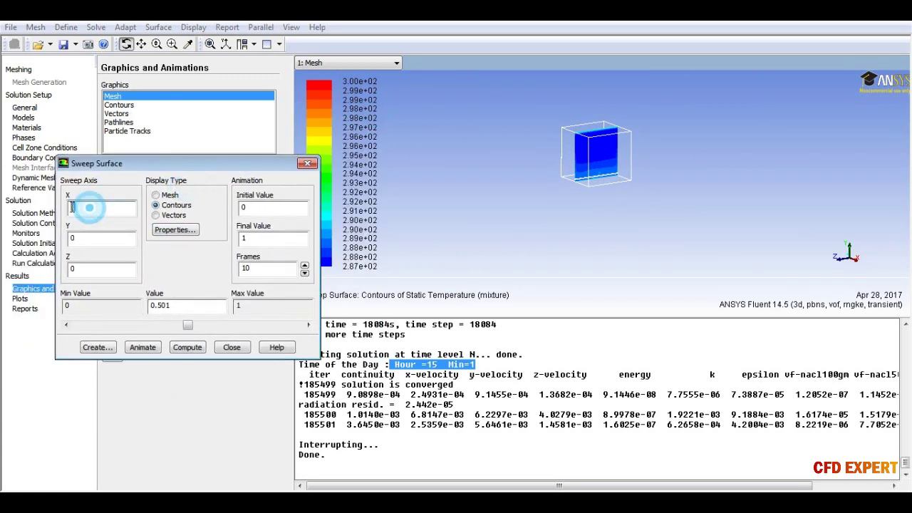
pyautogui.write('0')
pyautogui.doubleClick(95, 268)
pyautogui.write('1')
pyautogui.click(187, 347)
pyautogui.click(307, 325)
pyautogui.moveTo(625, 199); pyautogui.dragTo(625, 198, button='middle')
pyautogui.moveTo(625, 199); pyautogui.dragTo(523, 244)
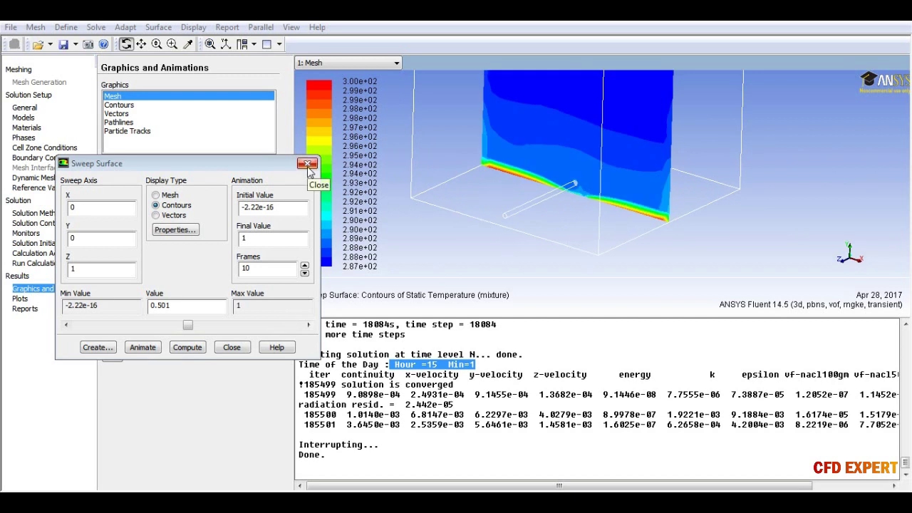
pyautogui.click(307, 165)
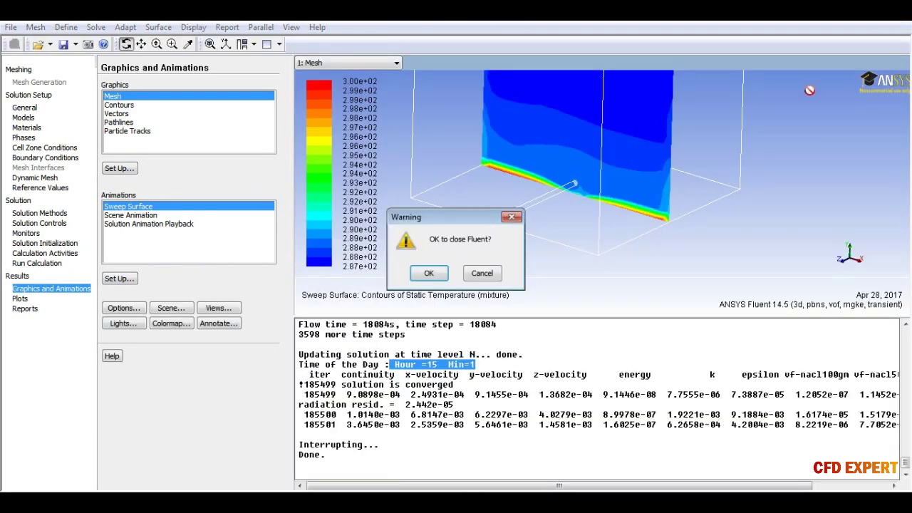
# Step: Confirm closing Fluent and launch CFD-Post from the Results cell, showing the wireframe box
pyautogui.click(429, 274)
pyautogui.click(430, 284)
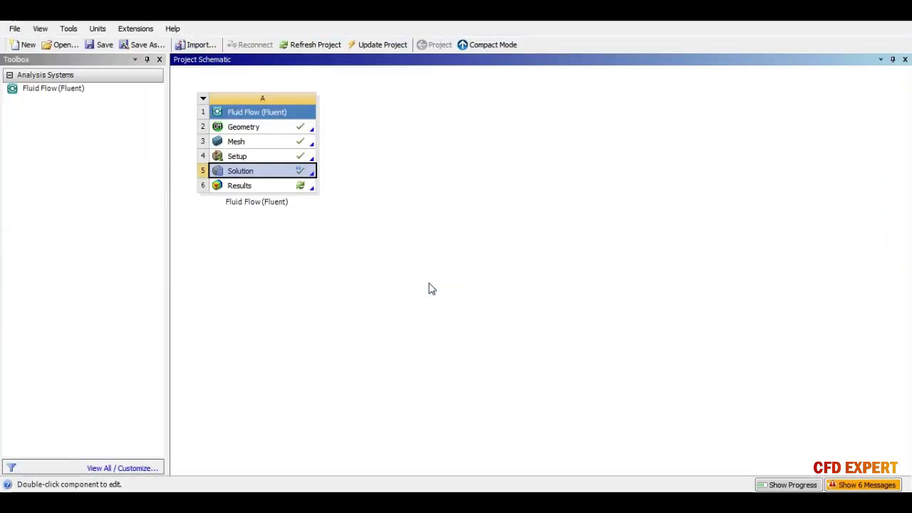
pyautogui.click(296, 187)
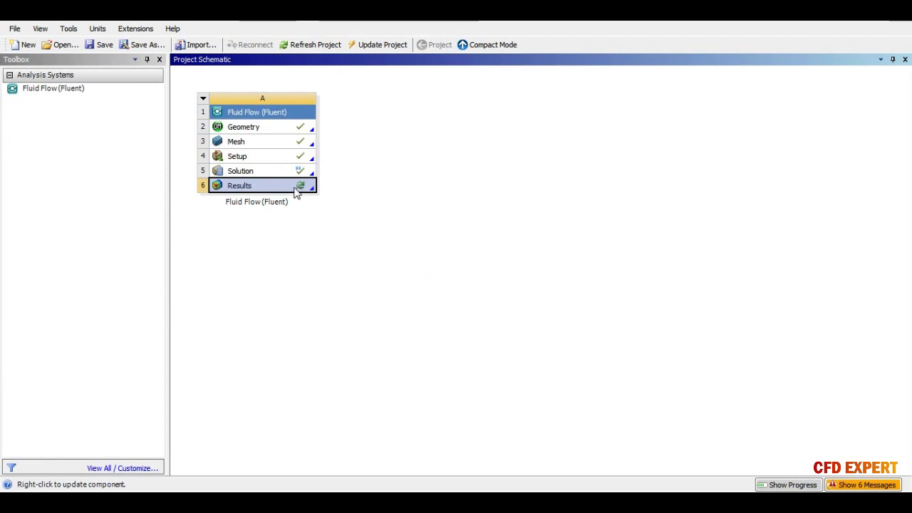
pyautogui.doubleClick(296, 186)
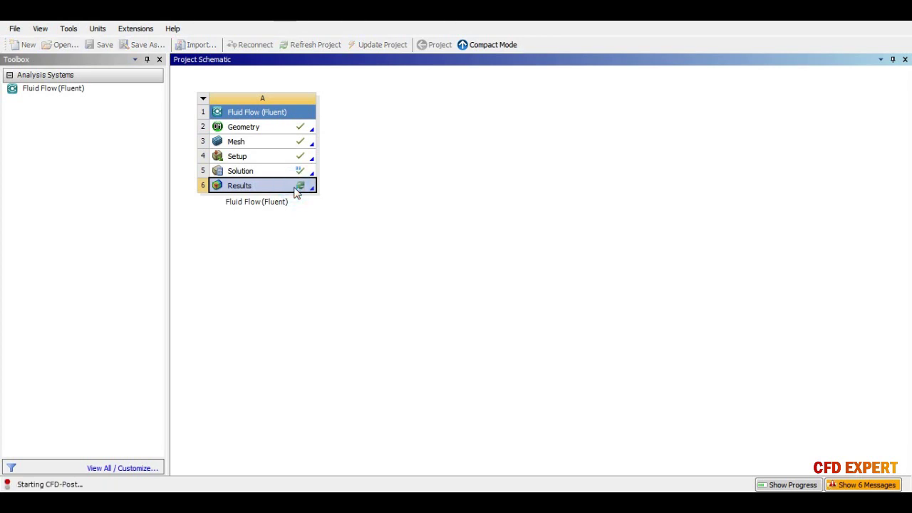
pyautogui.moveTo(576, 291)
pyautogui.mouseDown()
pyautogui.moveTo(636, 285)
pyautogui.moveTo(601, 276)
pyautogui.moveTo(553, 283)
pyautogui.moveTo(571, 296)
pyautogui.mouseUp()
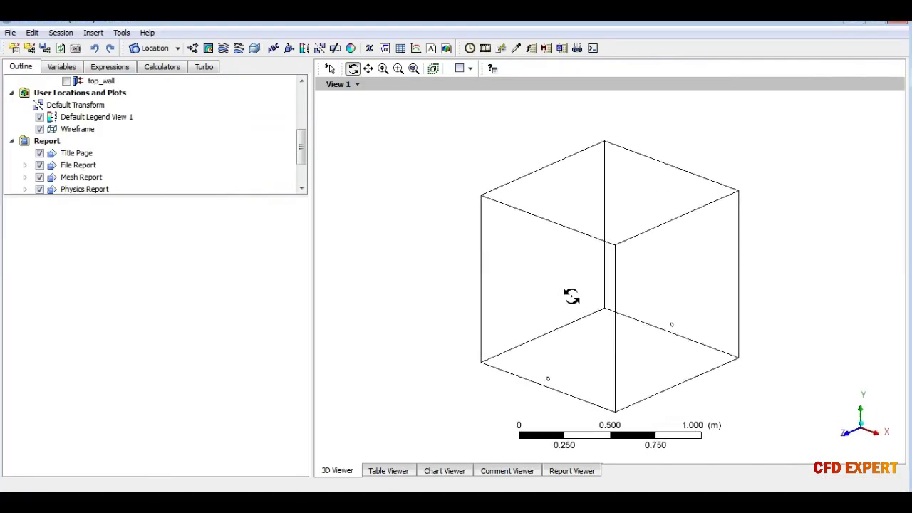
# Step: Insert Plane 1 as an XY slice at Z = 0.512 m, then start a new contour
pyautogui.click(174, 48)
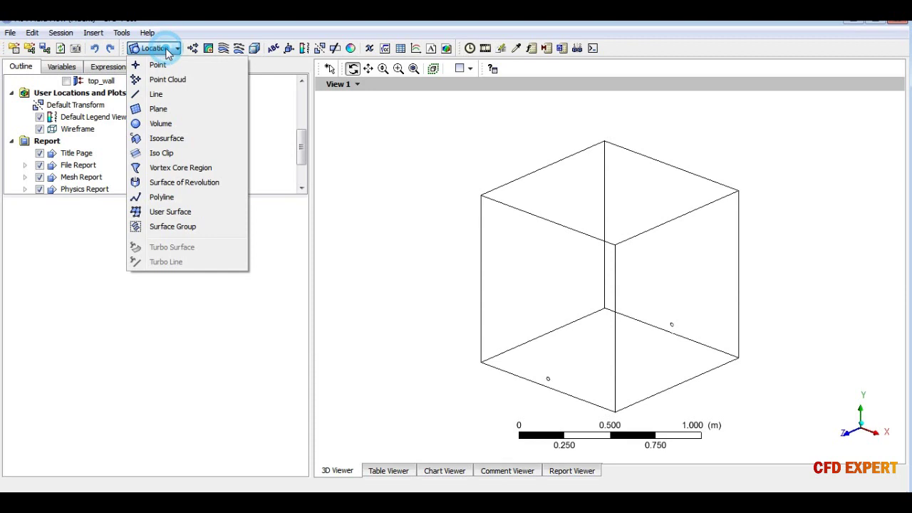
pyautogui.click(174, 112)
pyautogui.click(204, 168)
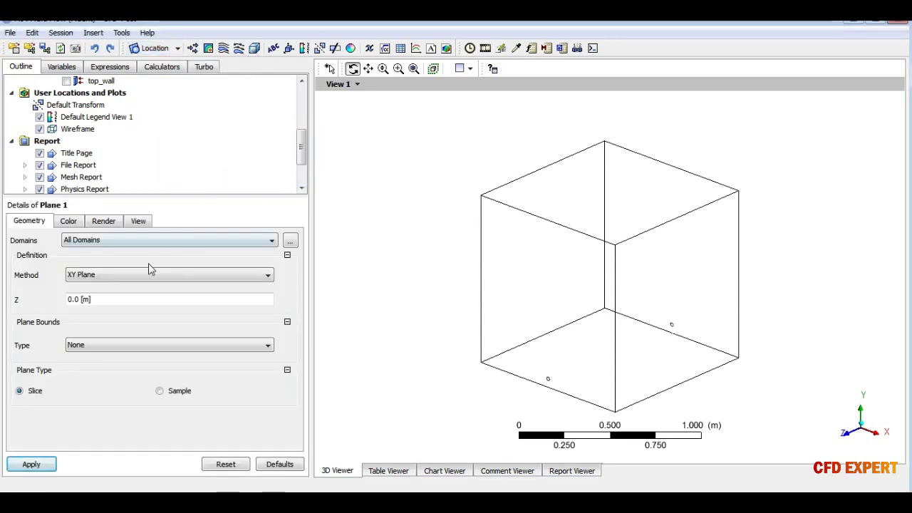
pyautogui.click(32, 465)
pyautogui.click(97, 299)
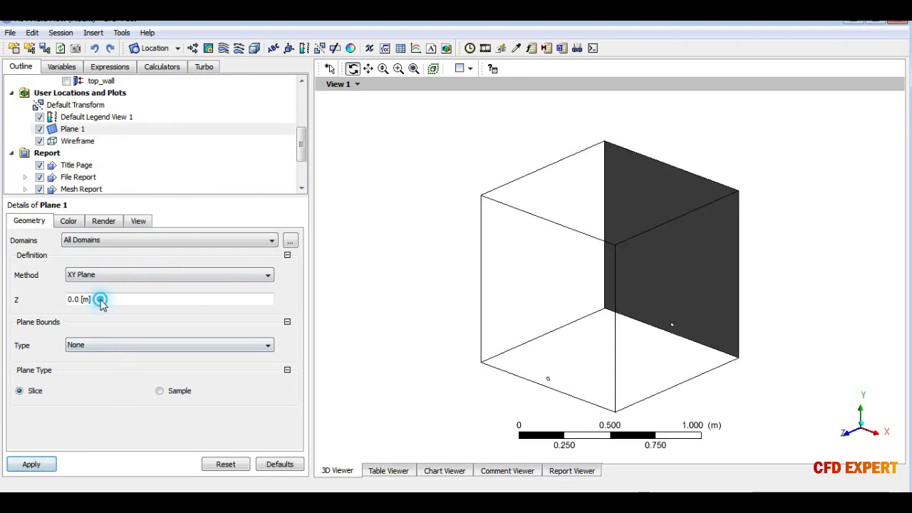
pyautogui.moveTo(67, 307); pyautogui.dragTo(148, 313)
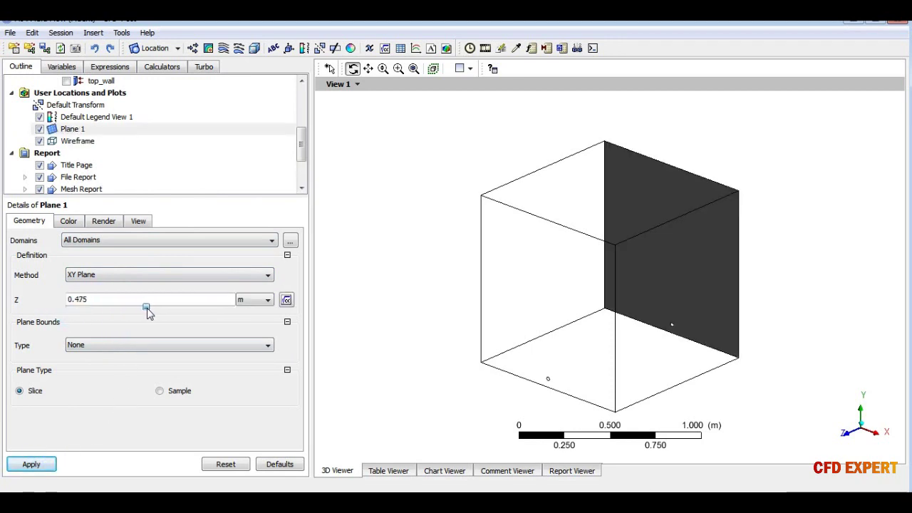
pyautogui.click(31, 464)
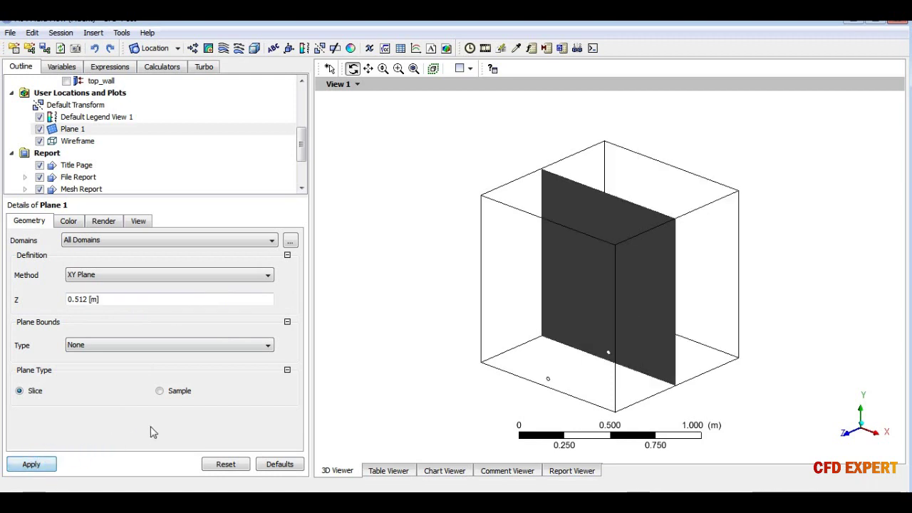
pyautogui.click(208, 47)
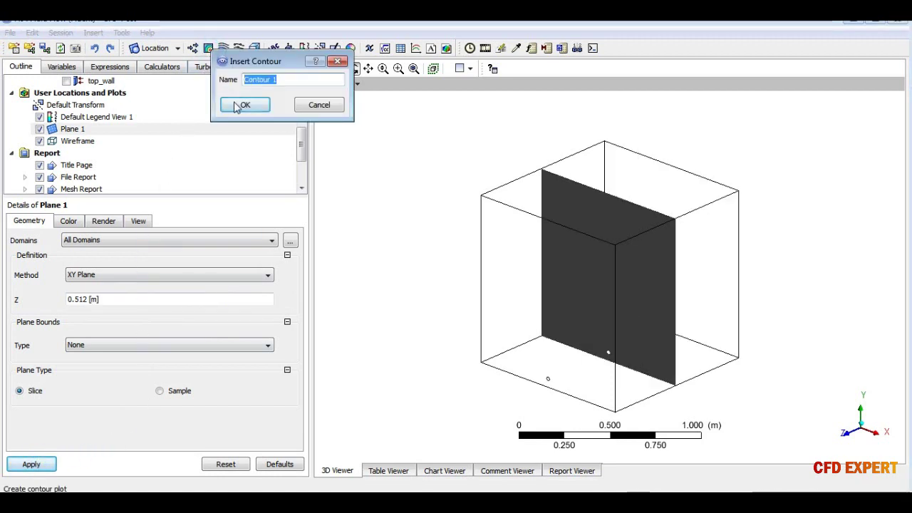
# Step: Create Contour 1 on Plane 1 plotting Temperature and view it straight on
pyautogui.click(239, 102)
pyautogui.click(202, 258)
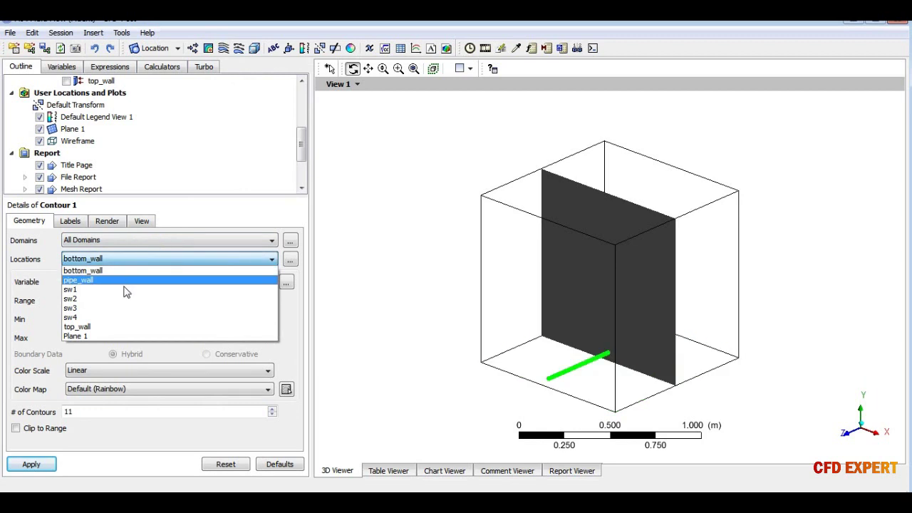
pyautogui.click(105, 333)
pyautogui.click(93, 281)
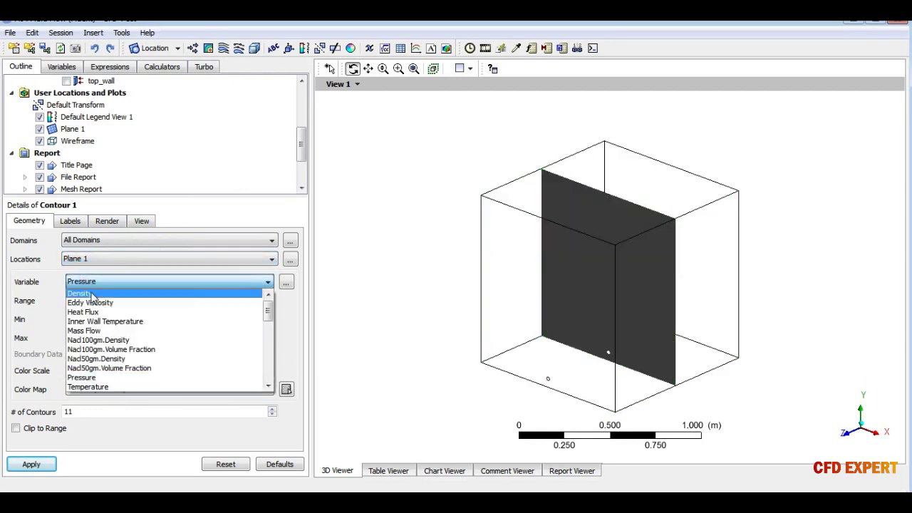
pyautogui.click(97, 387)
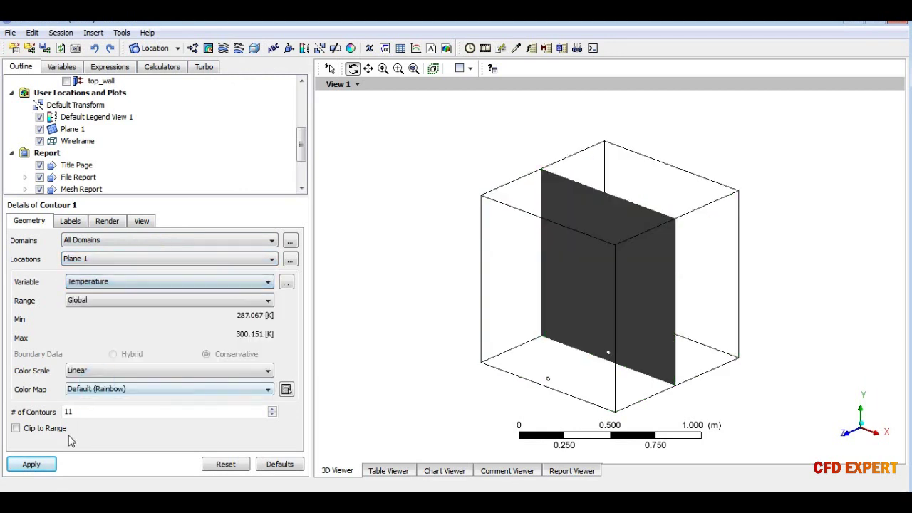
pyautogui.click(31, 464)
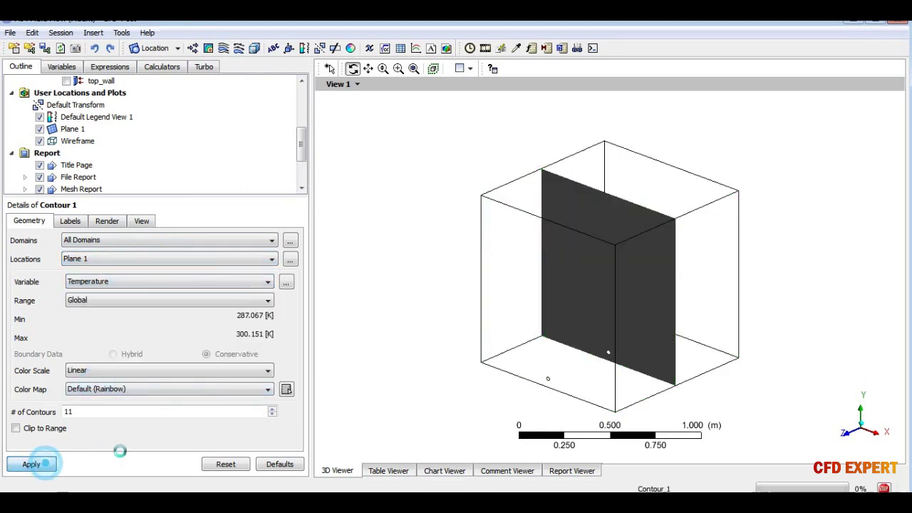
pyautogui.click(847, 436)
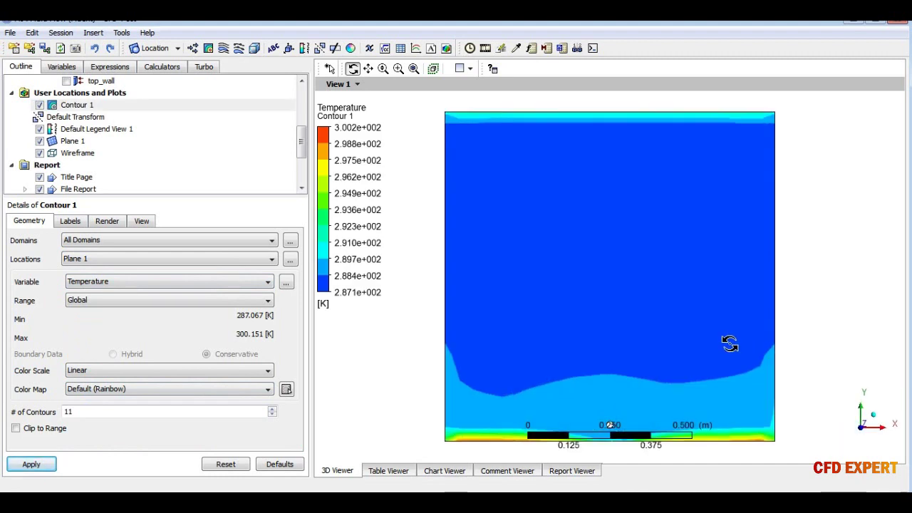
pyautogui.moveTo(722, 340); pyautogui.dragTo(696, 316)
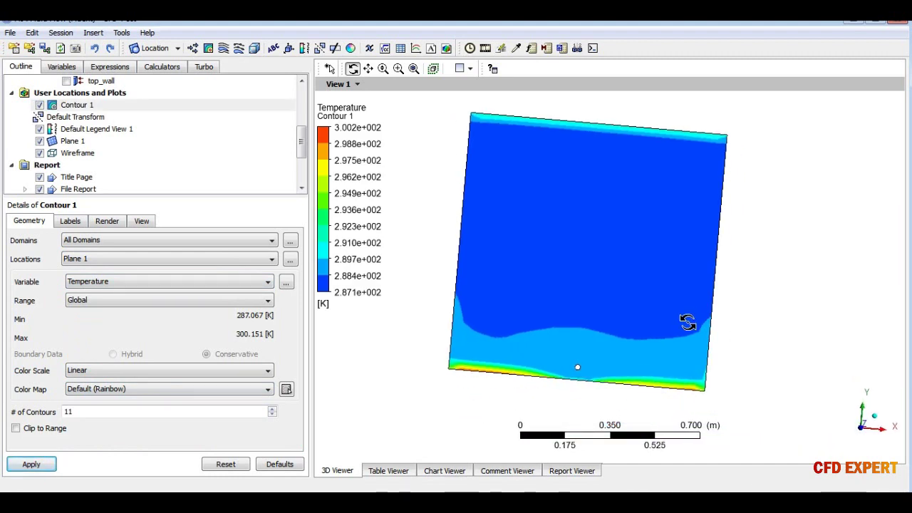
pyautogui.press('z')
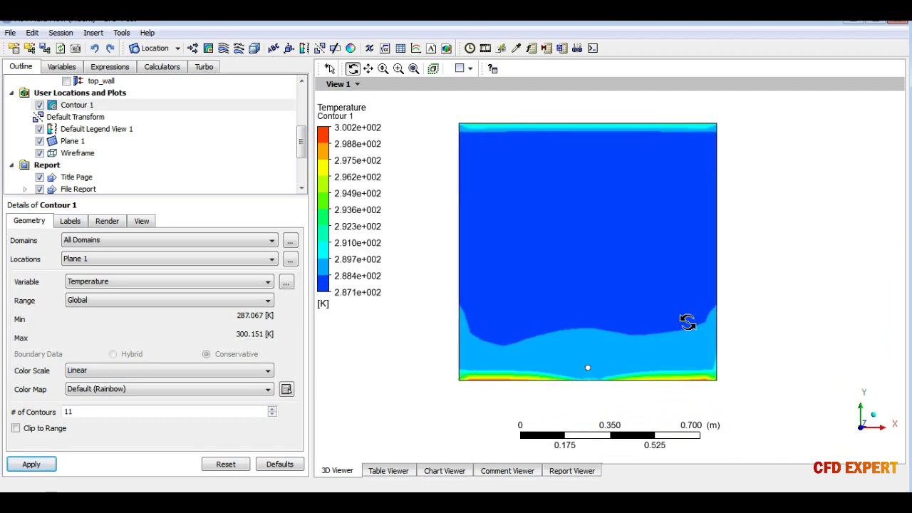
# Step: Raise the contour to 50 levels and plot Nacl100gm.Density
pyautogui.moveTo(100, 411); pyautogui.dragTo(57, 416)
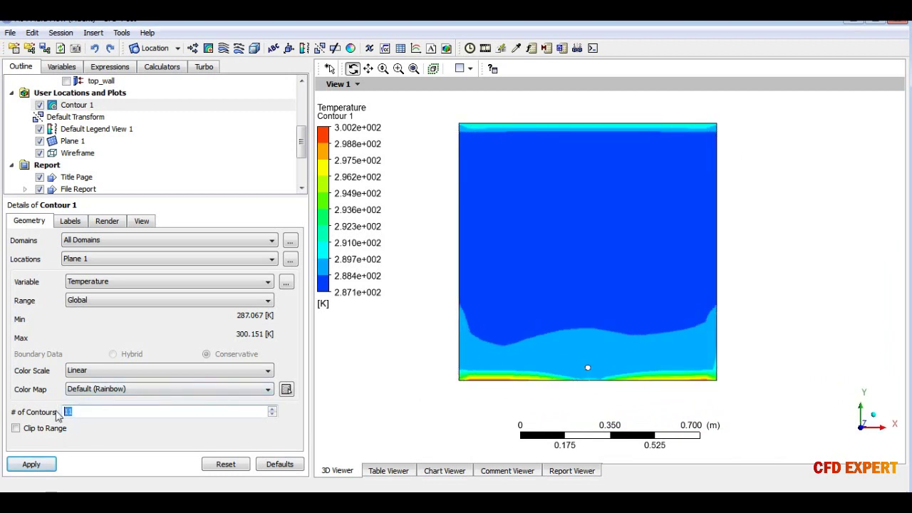
pyautogui.write('50')
pyautogui.click(32, 463)
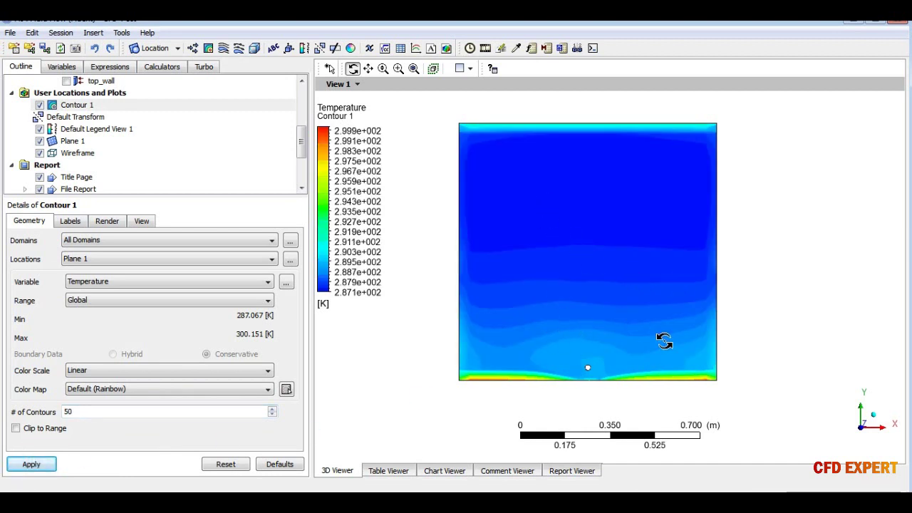
pyautogui.click(118, 284)
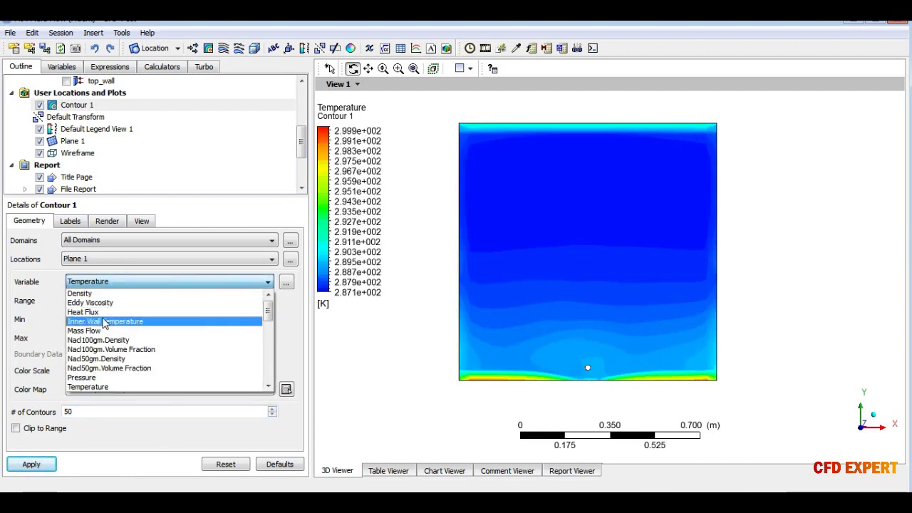
pyautogui.click(130, 341)
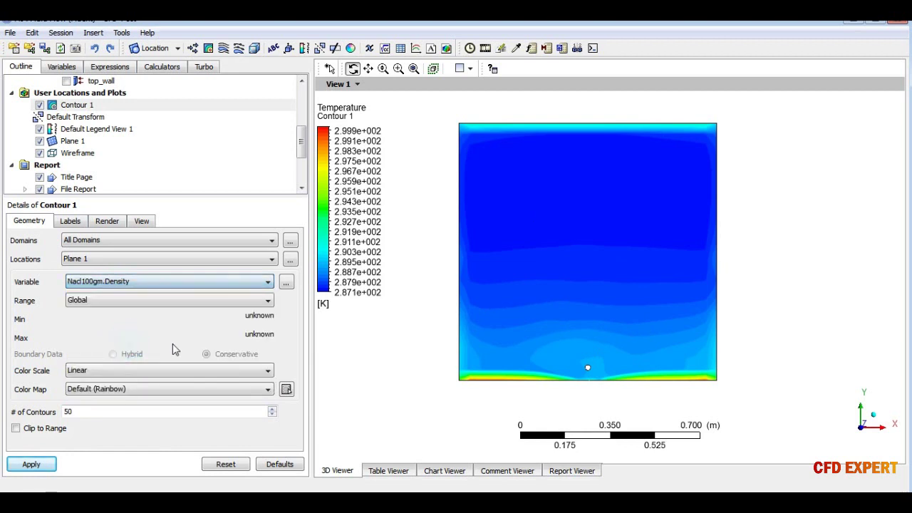
pyautogui.click(32, 464)
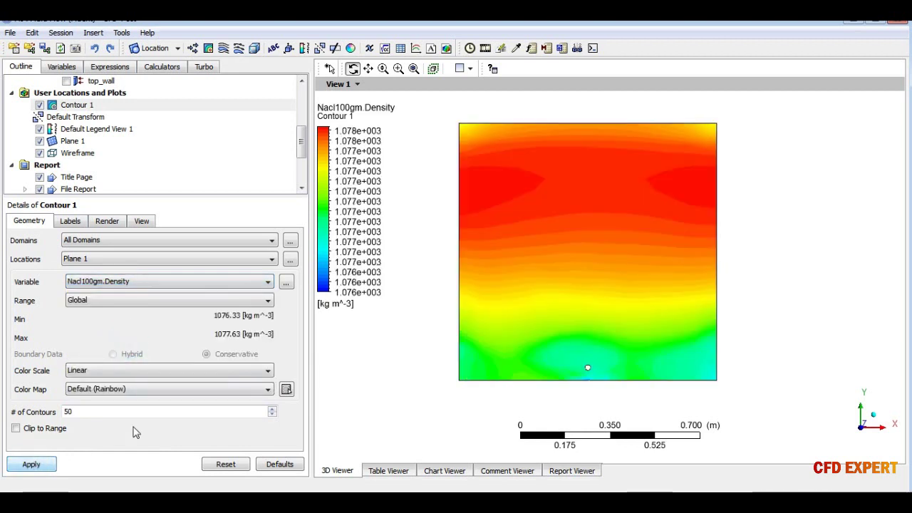
# Step: Plot Pressure, then Density, on the plane and hide Contour 1
pyautogui.click(94, 283)
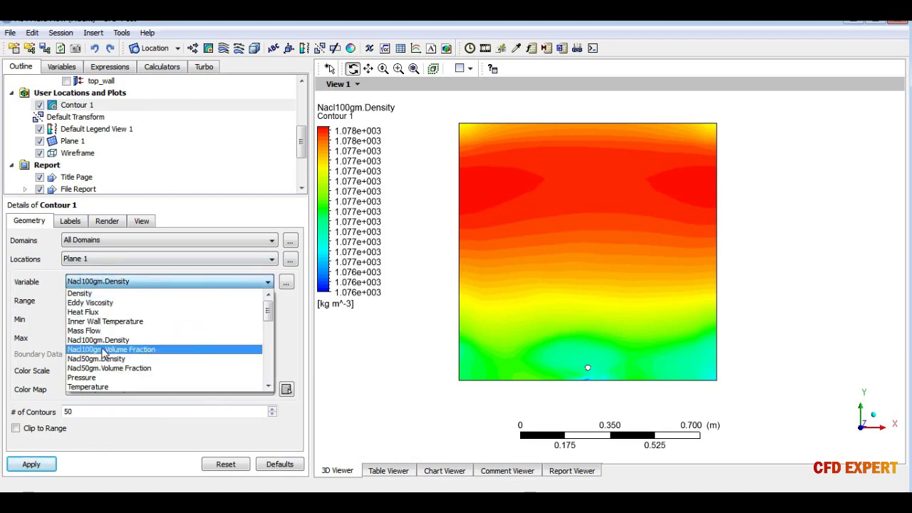
pyautogui.click(100, 378)
pyautogui.click(47, 464)
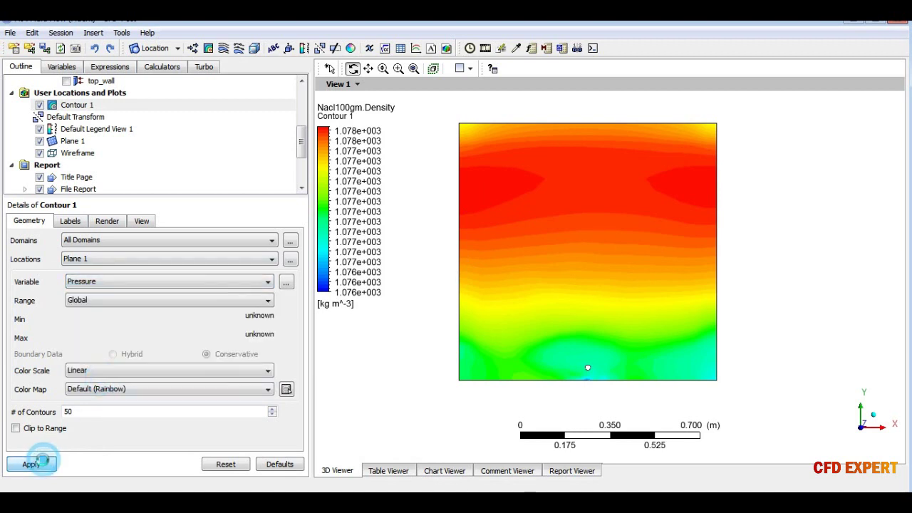
pyautogui.click(101, 283)
pyautogui.click(86, 292)
pyautogui.click(36, 464)
pyautogui.moveTo(549, 268); pyautogui.dragTo(565, 227)
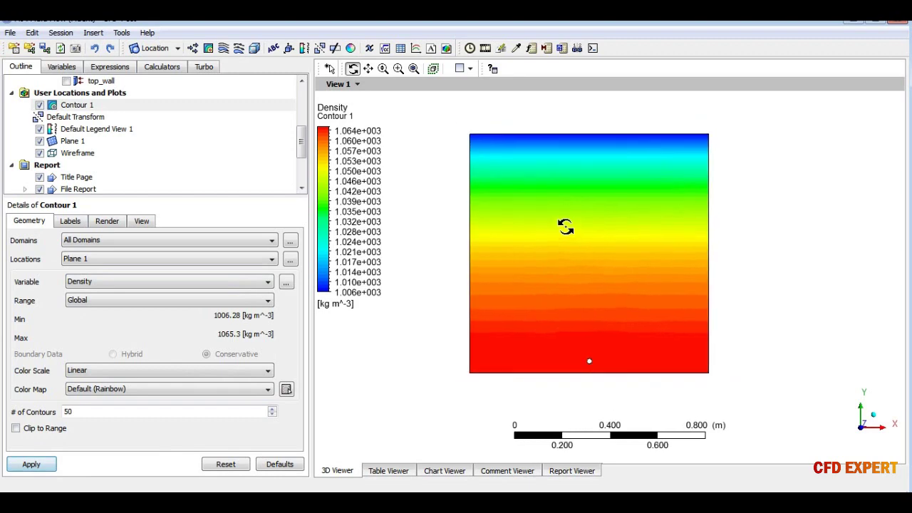
pyautogui.moveTo(617, 212)
pyautogui.mouseDown()
pyautogui.moveTo(582, 235)
pyautogui.moveTo(620, 234)
pyautogui.moveTo(572, 240)
pyautogui.moveTo(405, 199)
pyautogui.mouseUp()
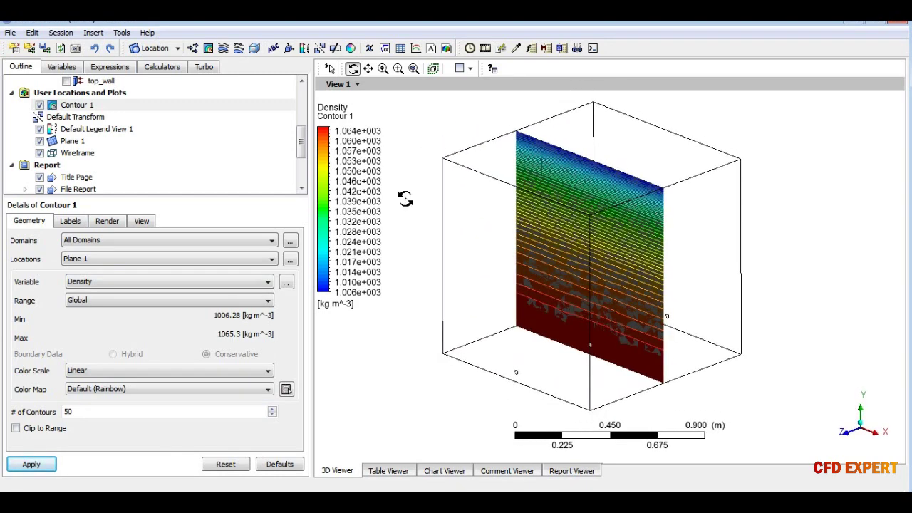
pyautogui.click(40, 106)
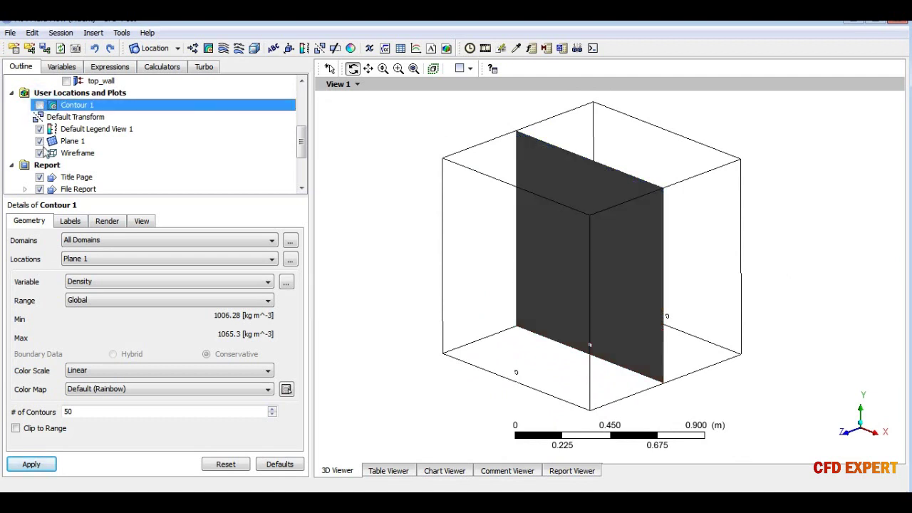
# Step: Add Volume Rendering 1 showing Temperature
pyautogui.click(240, 48)
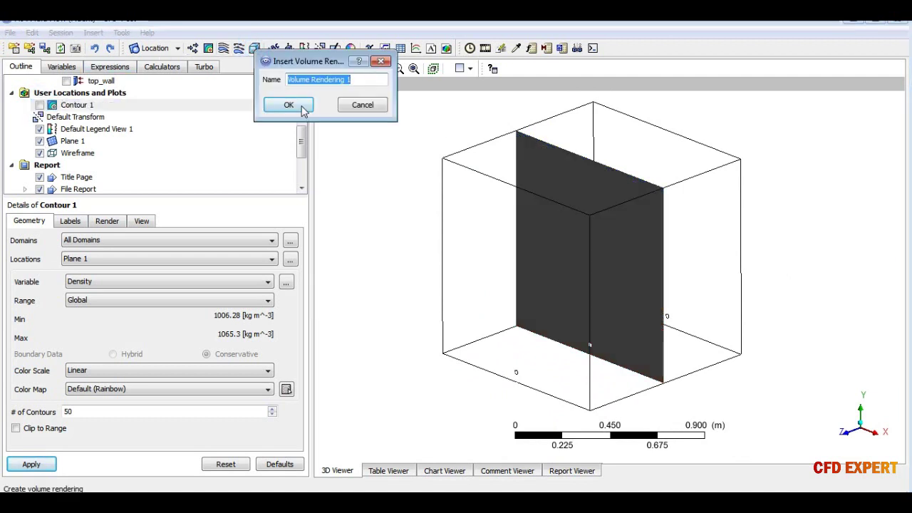
pyautogui.click(290, 106)
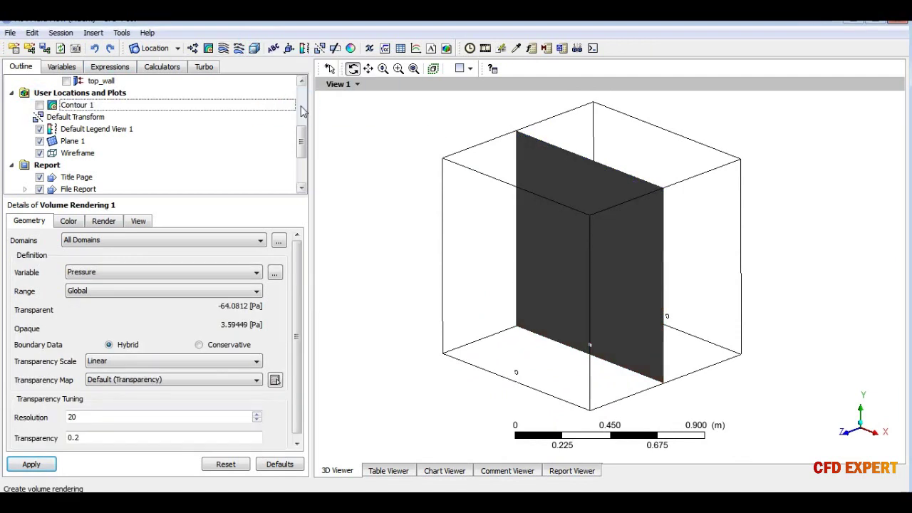
pyautogui.click(100, 273)
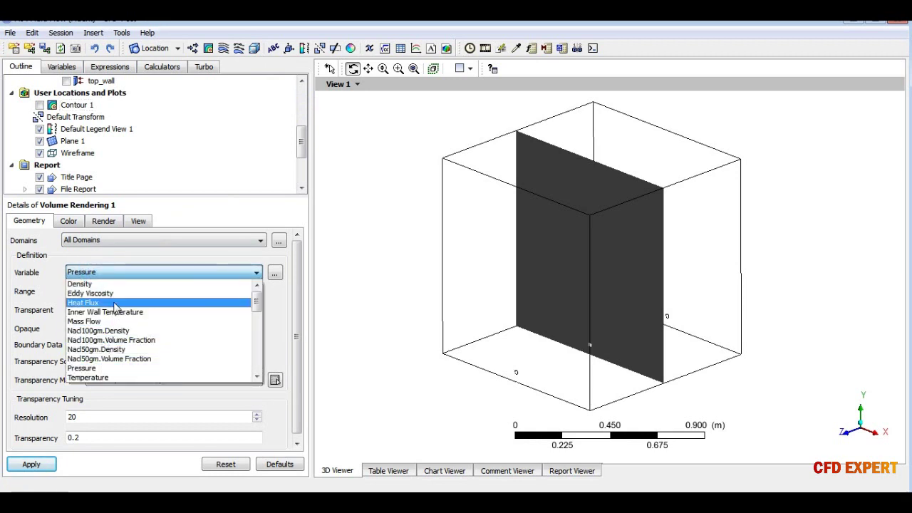
pyautogui.click(100, 377)
pyautogui.click(31, 464)
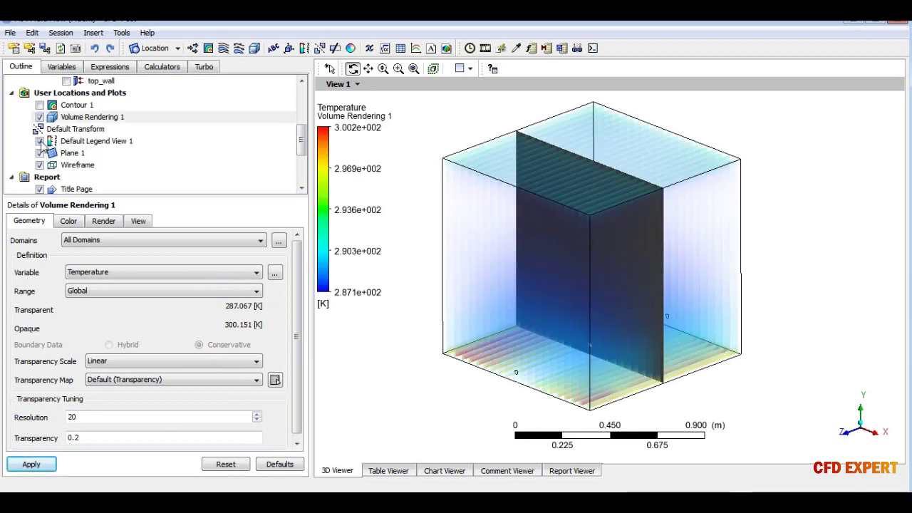
pyautogui.click(40, 141)
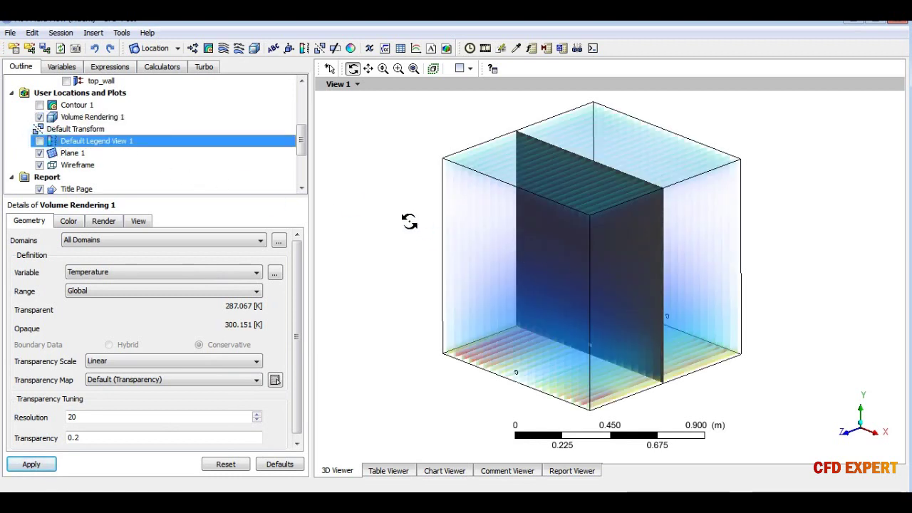
pyautogui.click(40, 141)
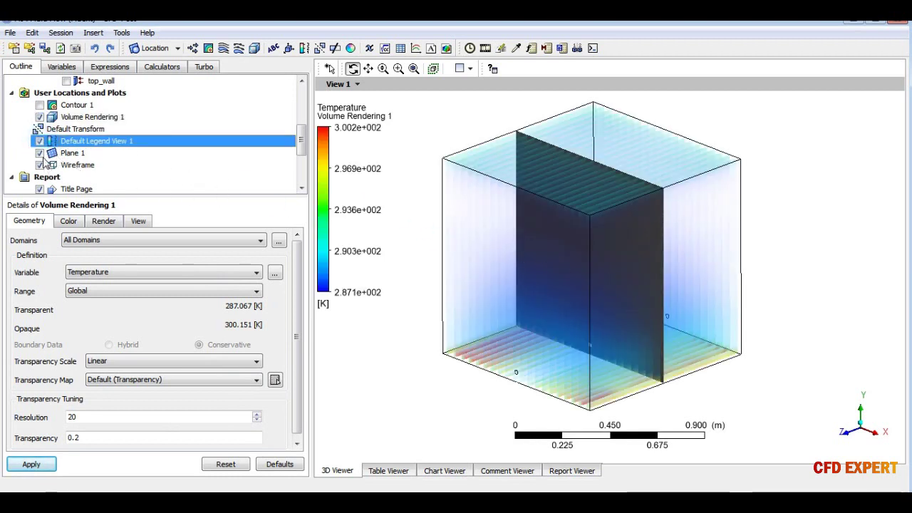
# Step: Hide Plane 1, re-render at resolution 50, orbit the cube, and close CFD-Post
pyautogui.click(40, 153)
pyautogui.moveTo(631, 297)
pyautogui.mouseDown()
pyautogui.moveTo(637, 278)
pyautogui.moveTo(627, 256)
pyautogui.moveTo(621, 291)
pyautogui.moveTo(575, 360)
pyautogui.mouseUp()
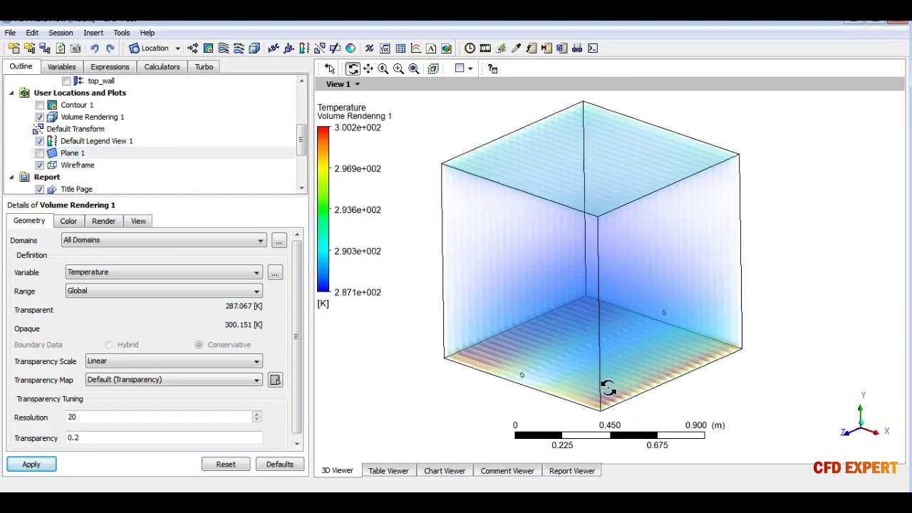
pyautogui.doubleClick(78, 417)
pyautogui.click(30, 464)
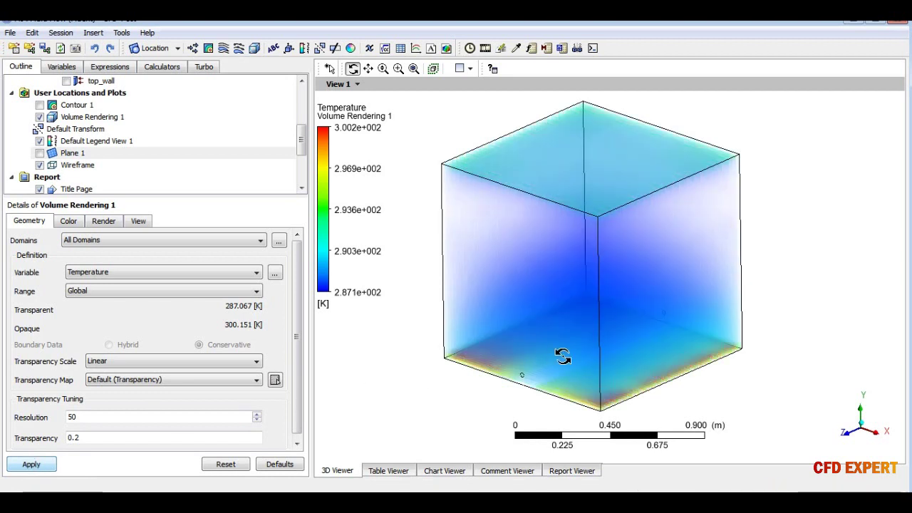
pyautogui.moveTo(592, 283); pyautogui.dragTo(603, 258)
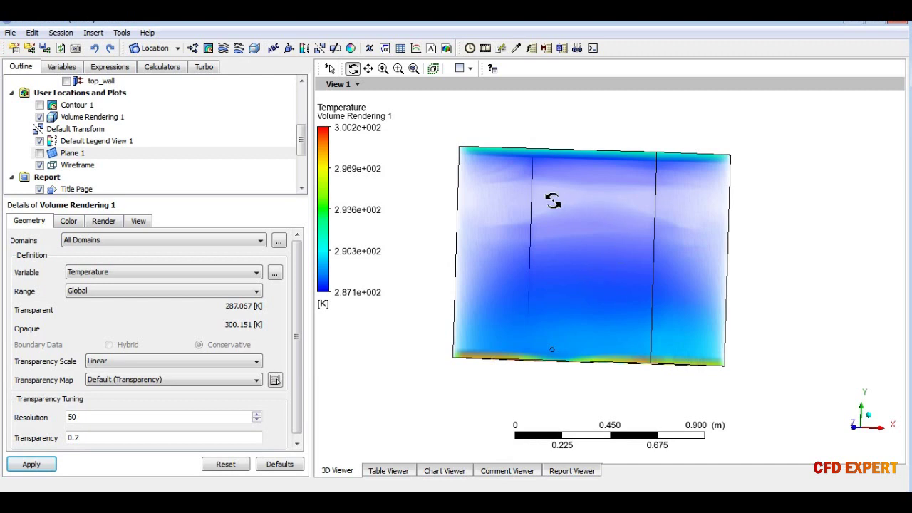
pyautogui.moveTo(627, 298)
pyautogui.mouseDown()
pyautogui.moveTo(609, 318)
pyautogui.moveTo(645, 359)
pyautogui.mouseUp()
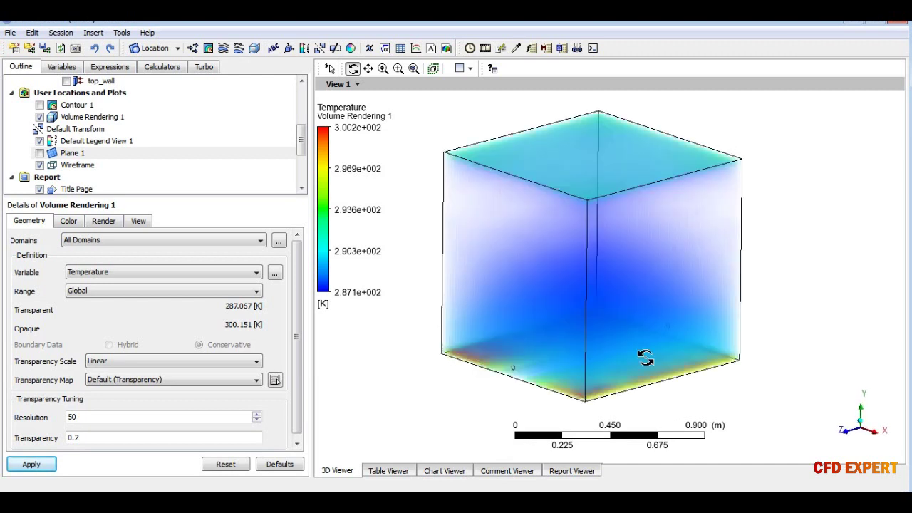
pyautogui.scroll(-1, 640, 333)
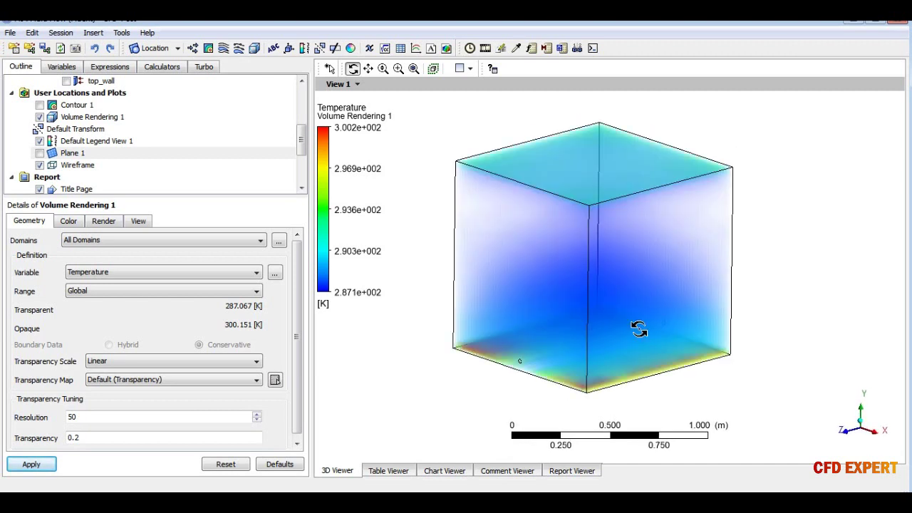
pyautogui.click(896, 23)
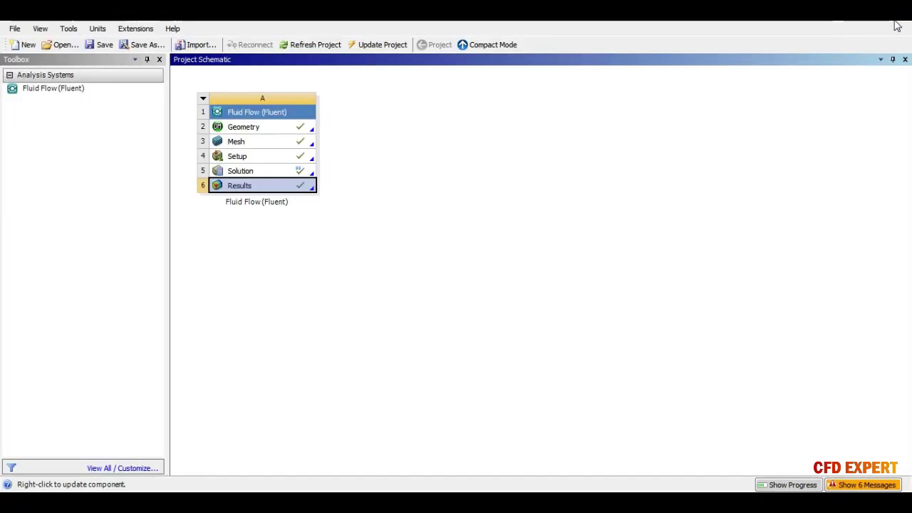